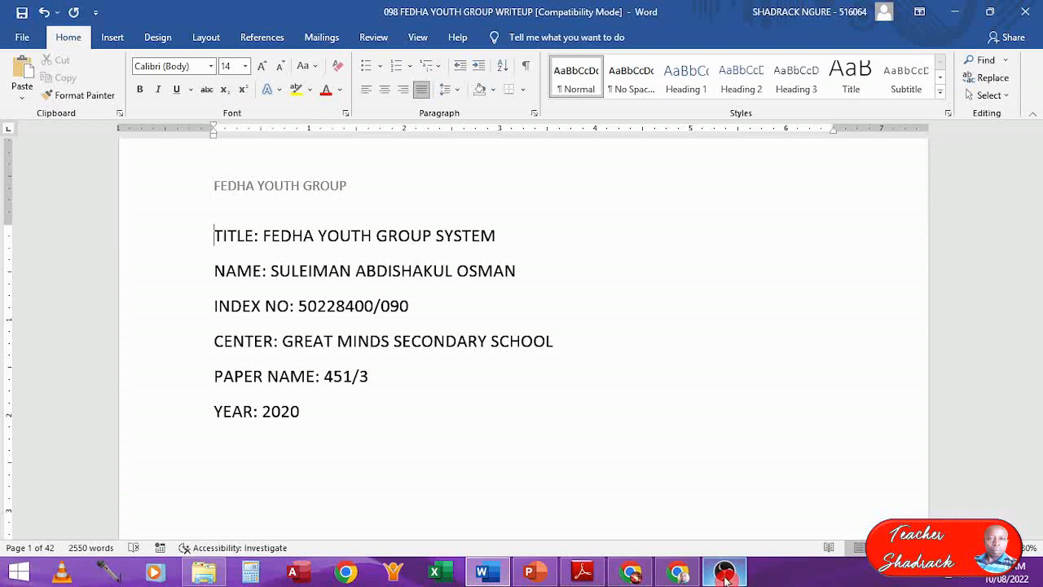
key("Down")
key("Down")
key("Down")
key("Down")
key("Down")
key("Up")
key("Up")
key("Up")
key("Up")
key("Up")
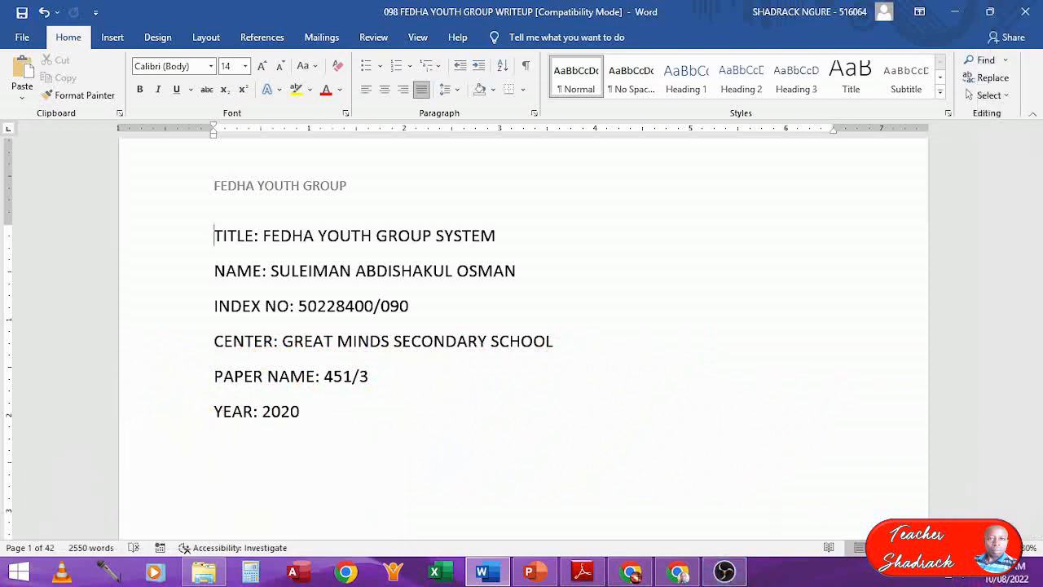
scroll(521, 339, "down", 2)
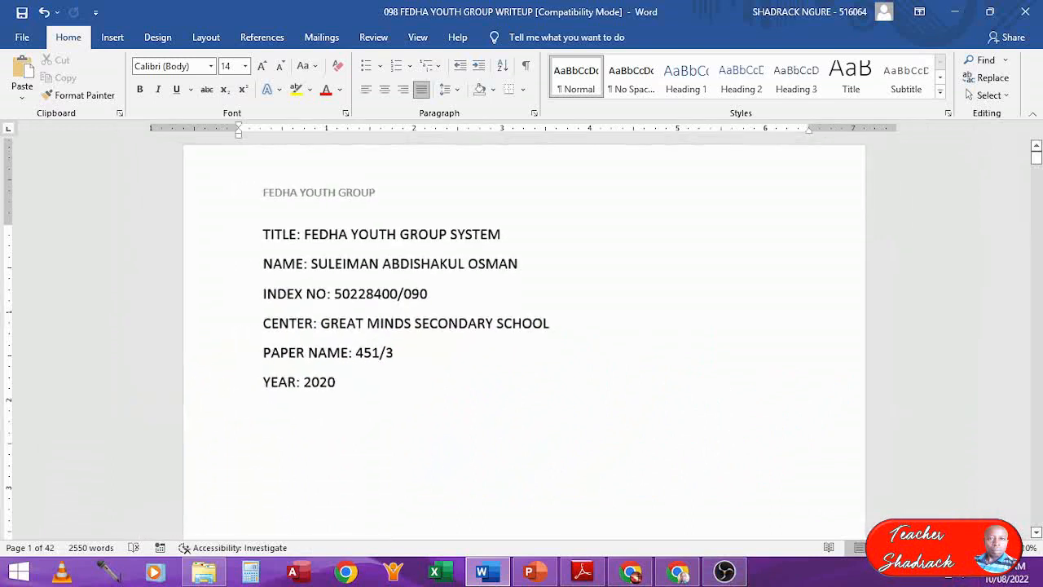
scroll(521, 339, "down", 1)
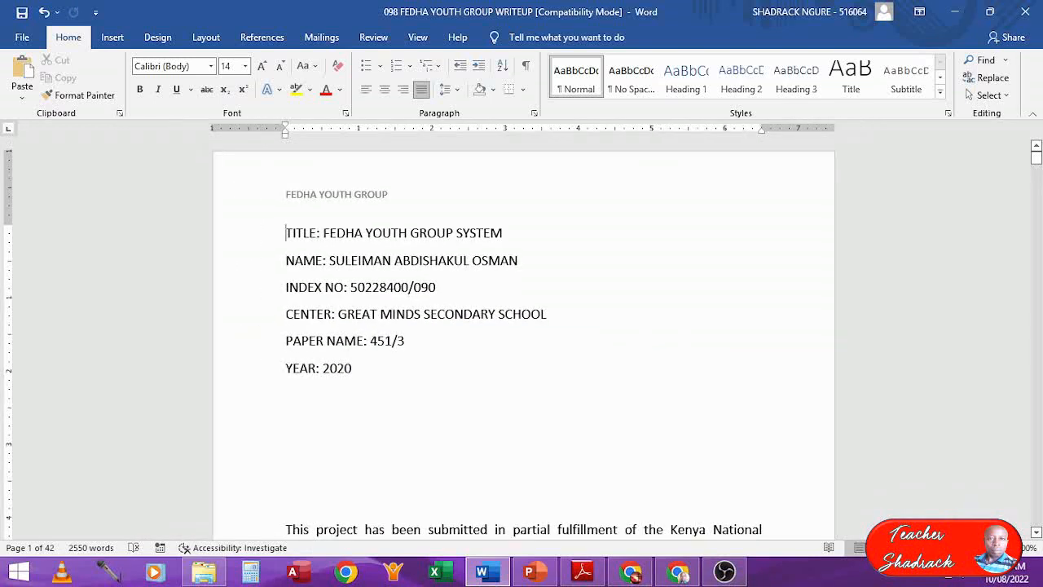
scroll(522, 340, "down", 1)
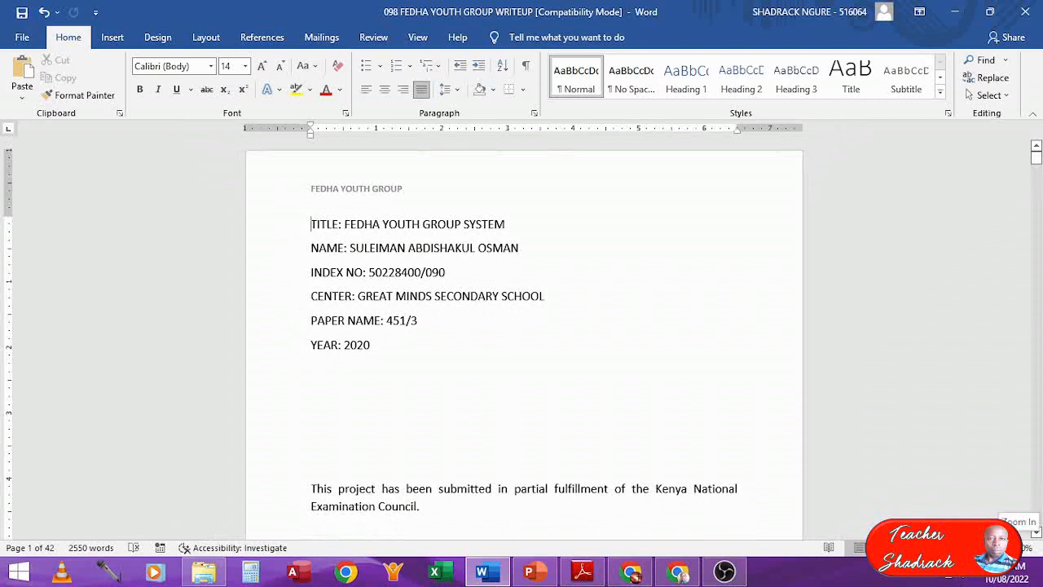
left_click(1003, 547)
left_click(1003, 548)
left_click(1003, 548)
left_click(1003, 548)
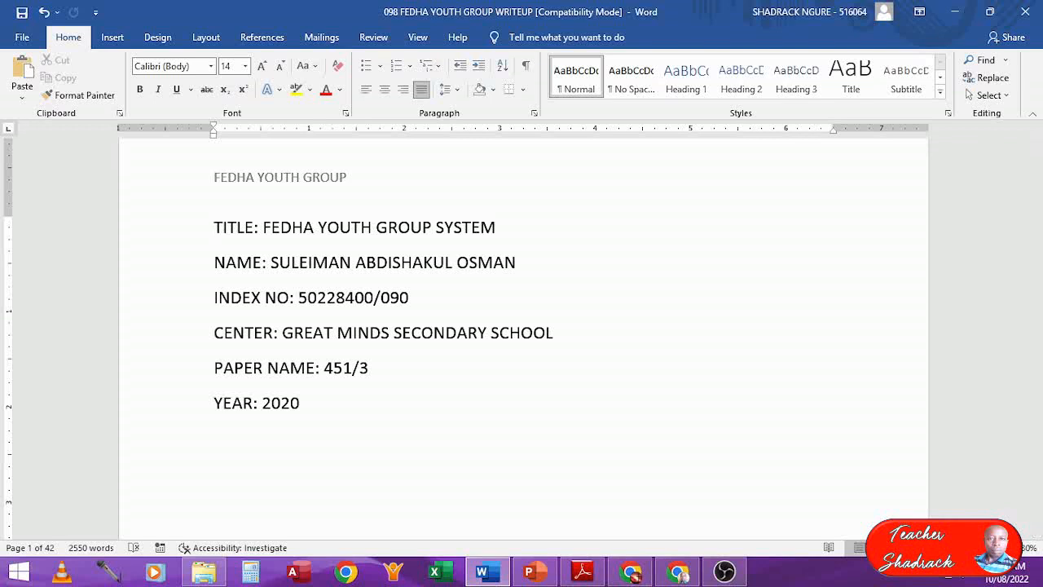
- Examine the opening pages of the write-up side by side, from the cover page to the declaration
scroll(523, 339, "down", 3)
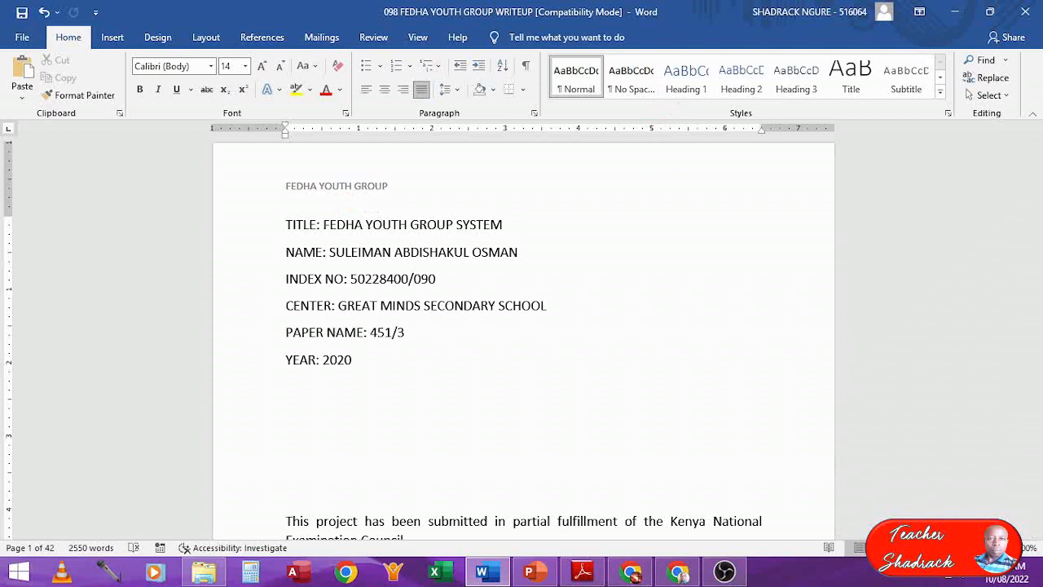
scroll(876, 495, "down", 2)
left_click(910, 548)
left_click(910, 547)
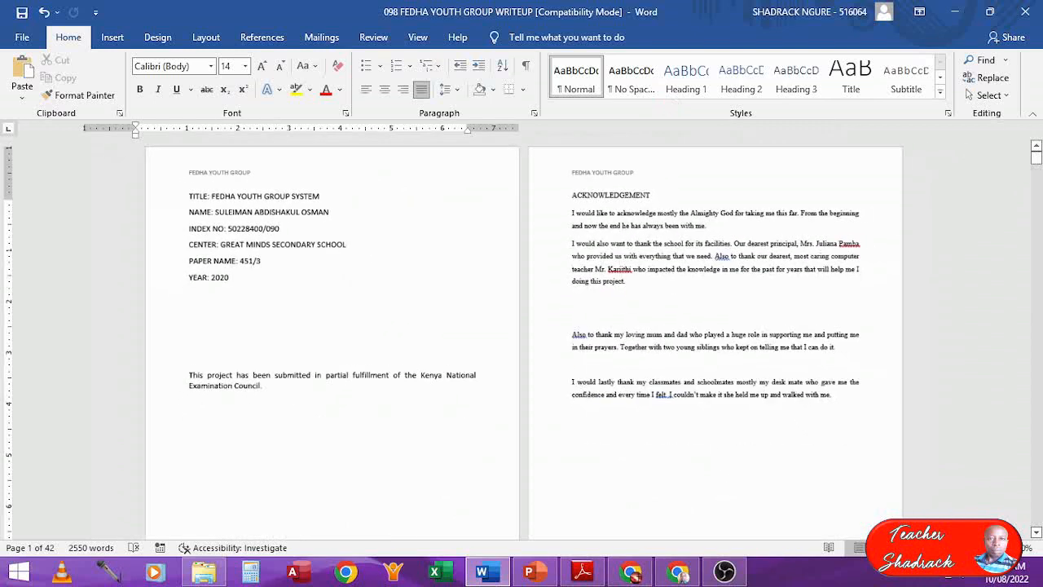
left_click(911, 548)
left_click_drag(934, 547, 930, 548)
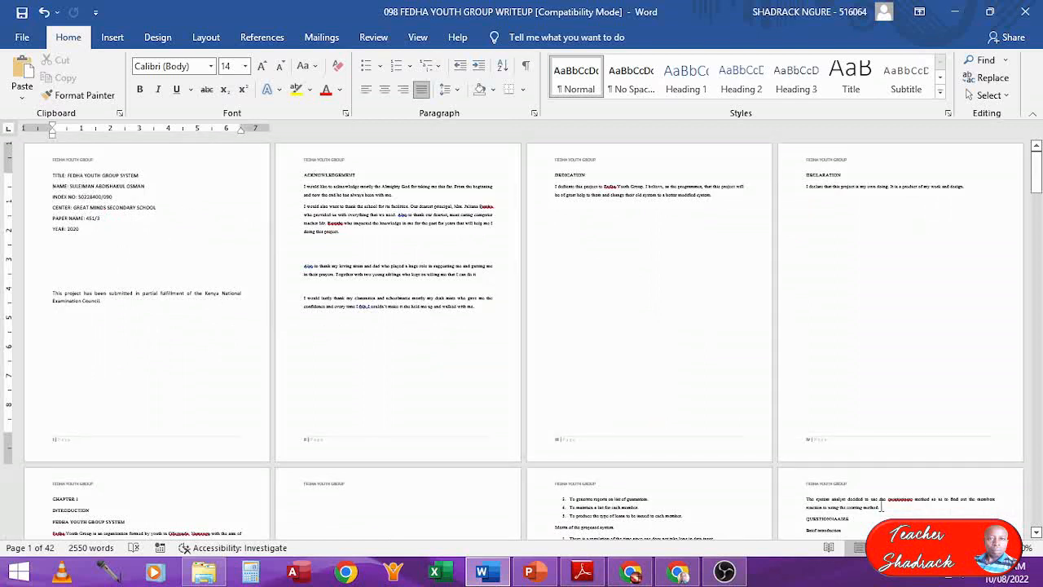
left_click(1004, 549)
left_click(1004, 549)
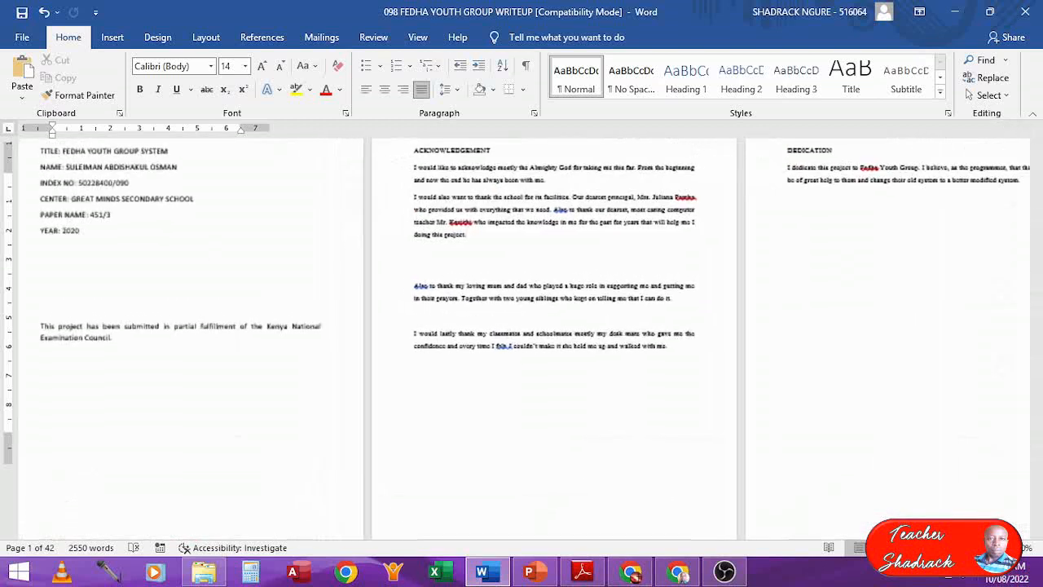
left_click(1003, 549)
left_click(1003, 549)
left_click(1003, 549)
left_click(1004, 549)
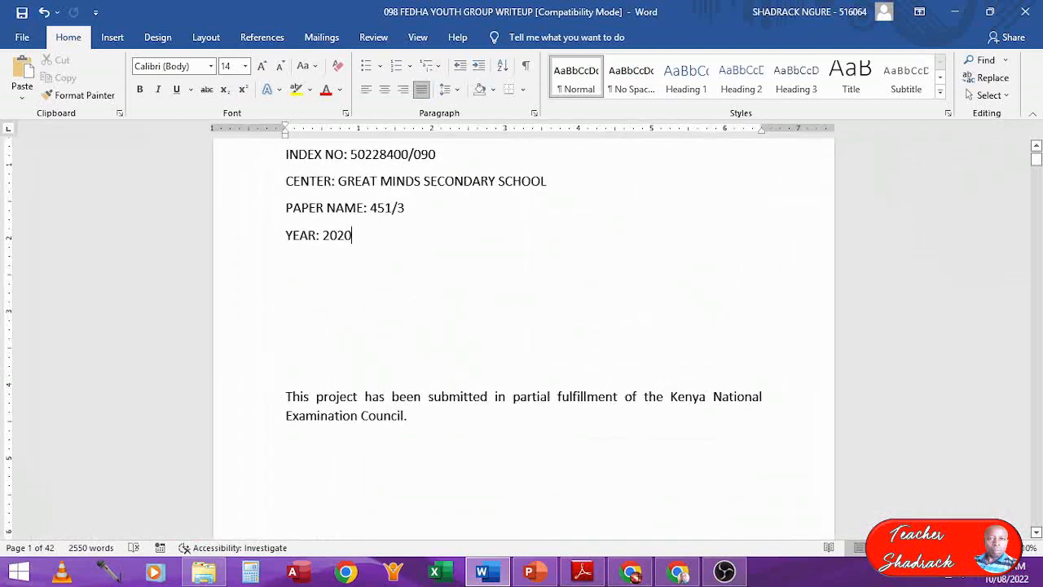
left_click(1003, 548)
left_click(1004, 549)
left_click(1003, 548)
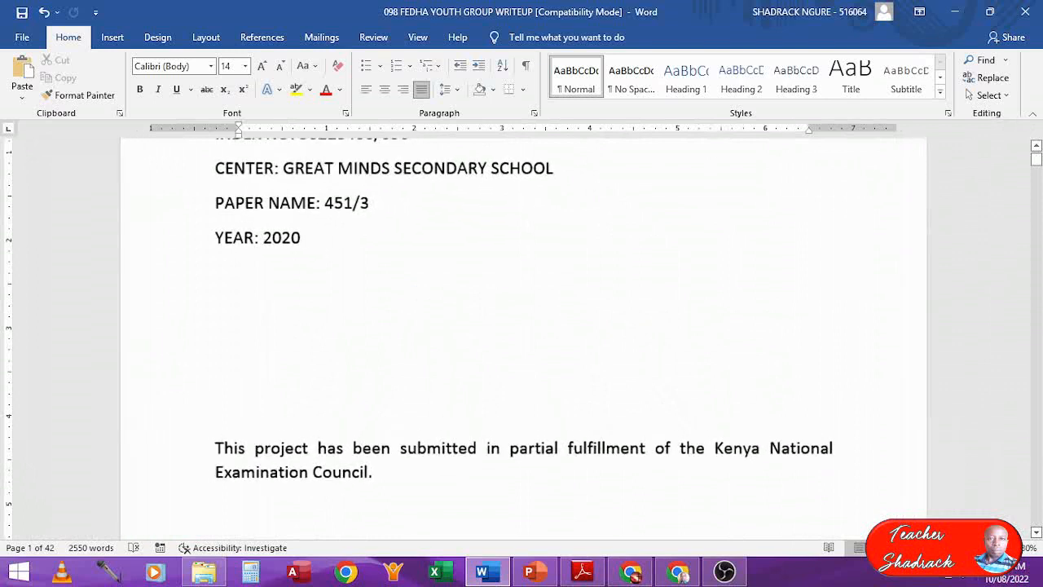
- Set the line spacing of the cover page details, from the TITLE line to the YEAR line, to 3.0
scroll(303, 167, "up", 2)
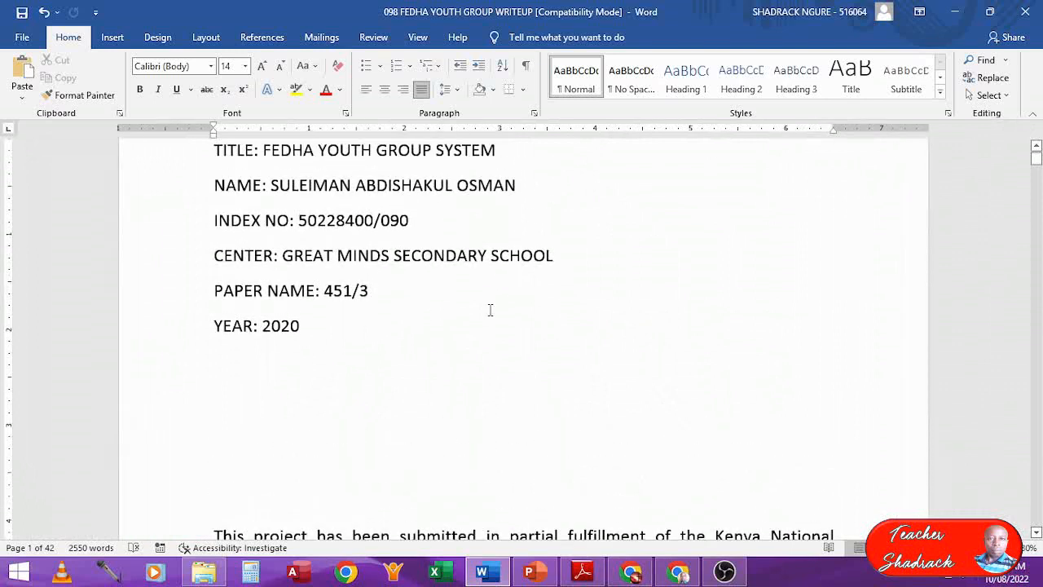
left_click_drag(155, 171, 191, 329)
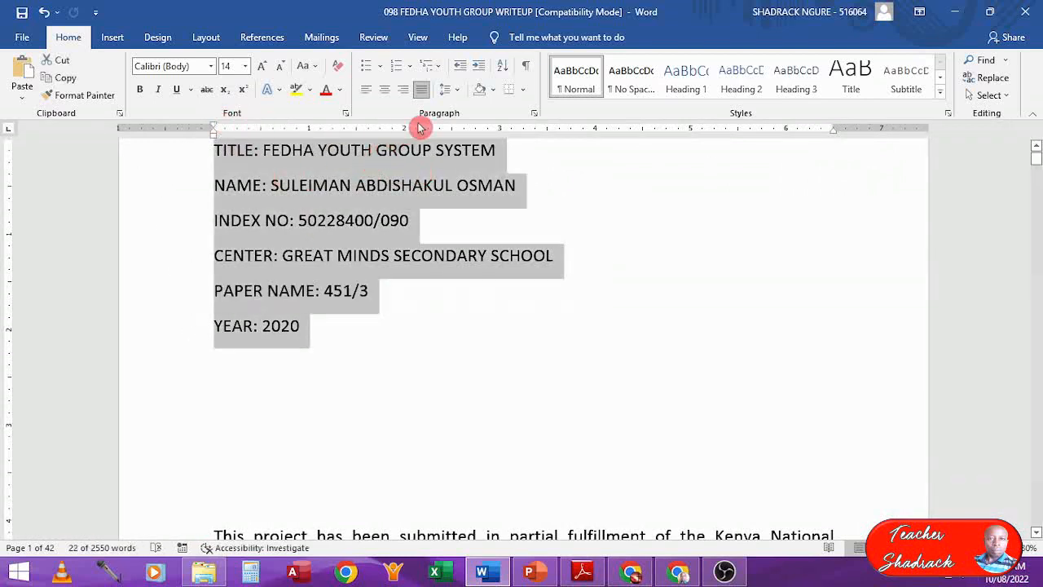
left_click(456, 95)
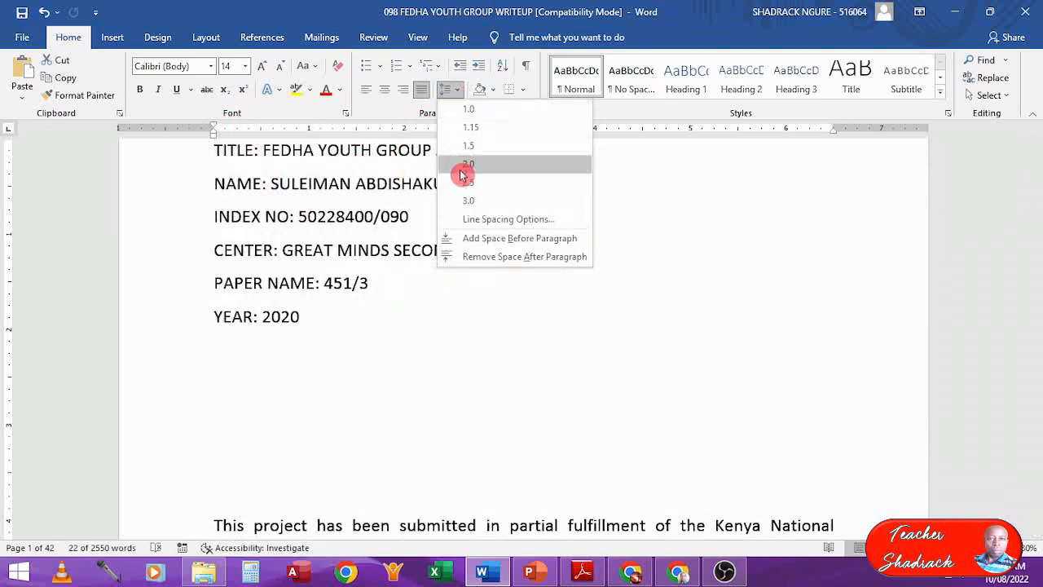
left_click(467, 202)
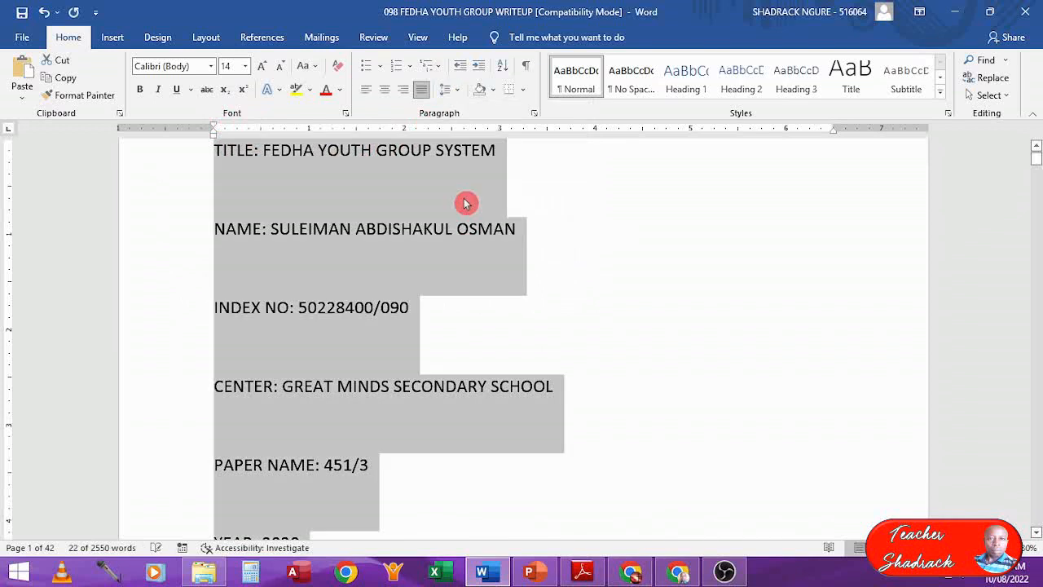
left_click(407, 204)
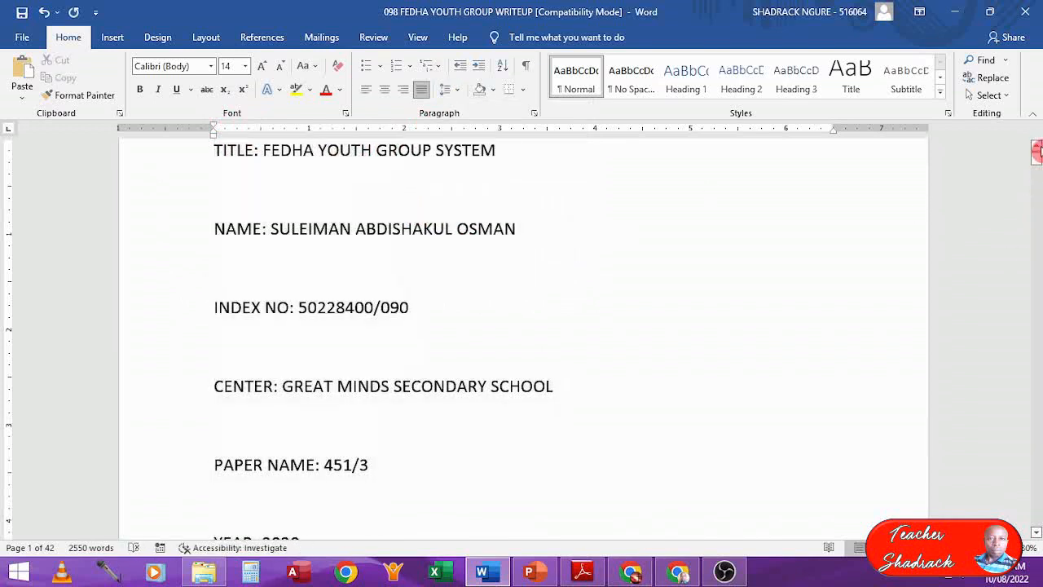
- Make the title, name and index number values on the cover page bold, leaving their labels regular
left_click(1037, 147)
left_click(1037, 149)
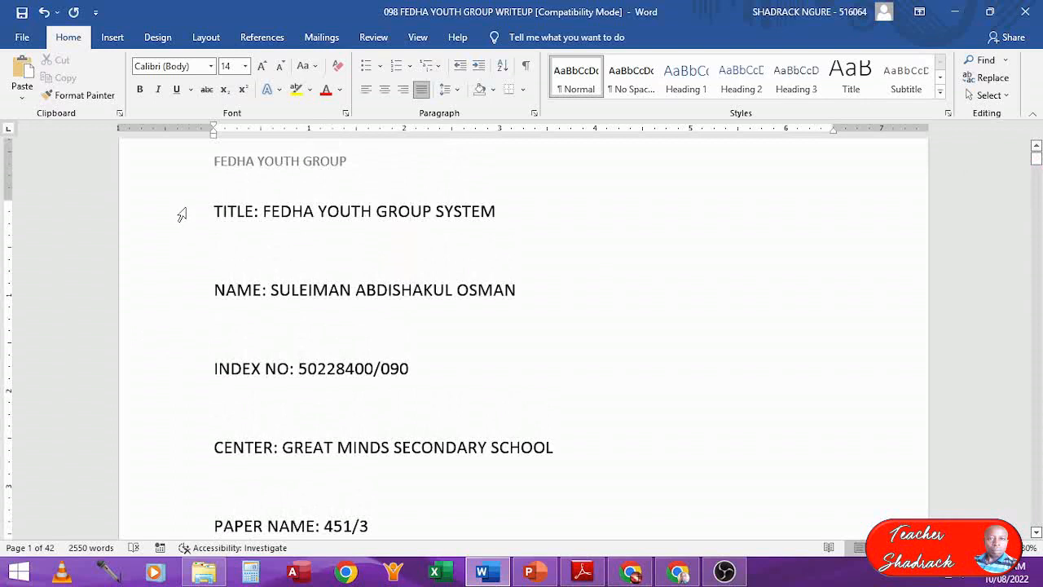
left_click_drag(169, 220, 224, 400)
left_click(633, 226)
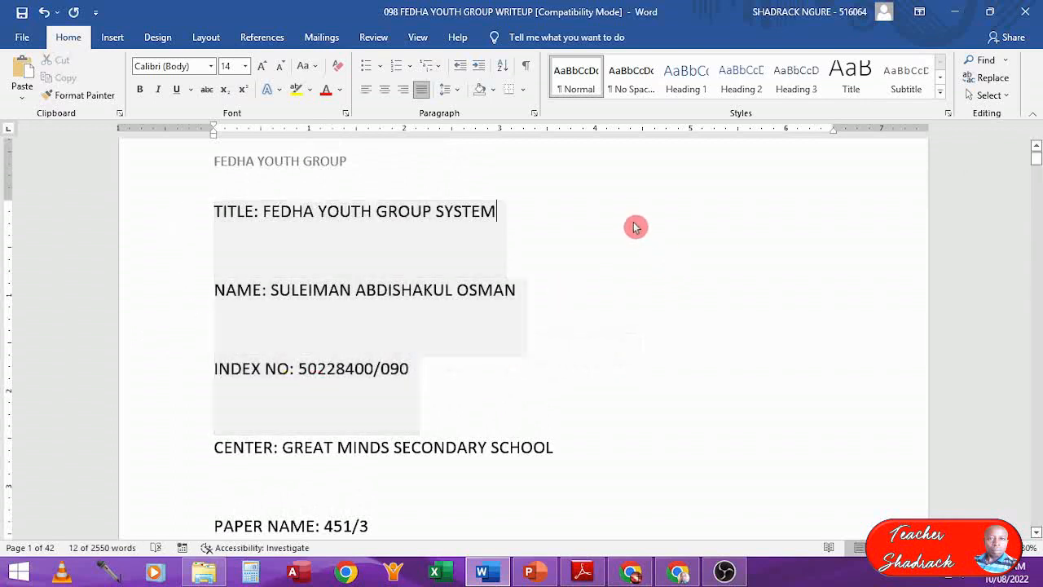
left_click_drag(473, 213, 264, 213)
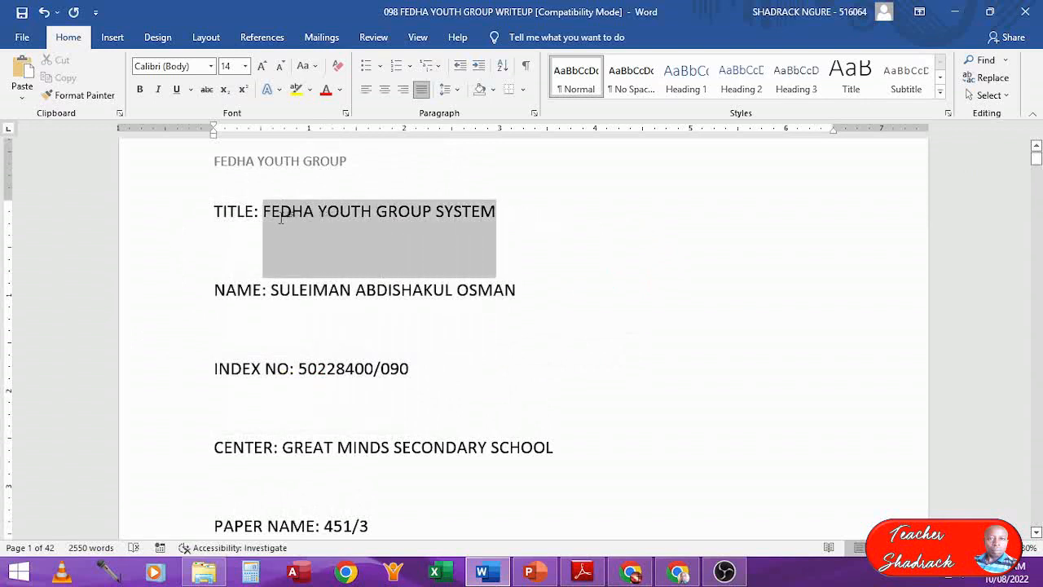
left_click(142, 91)
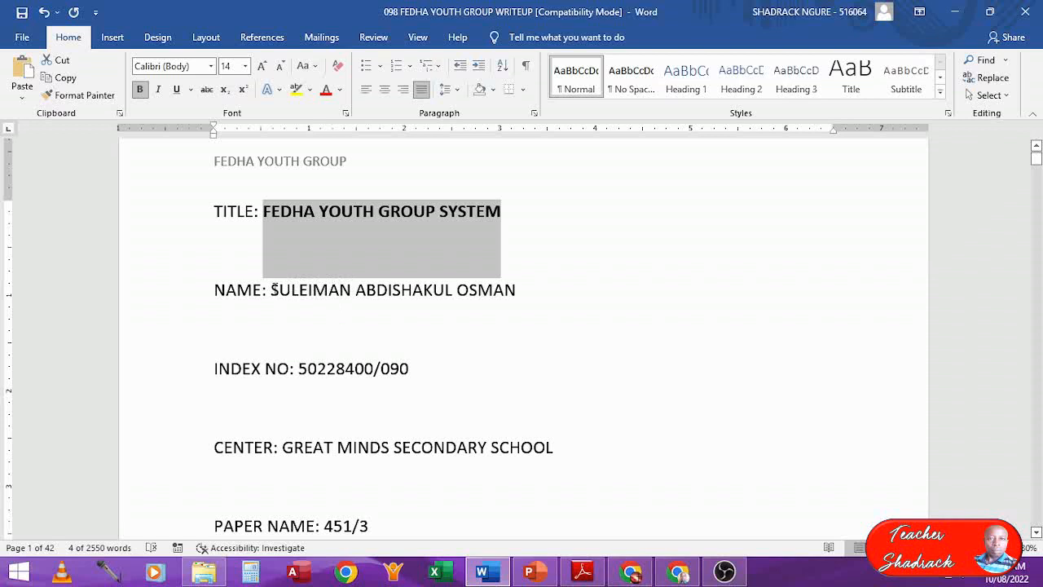
left_click_drag(272, 290, 505, 299)
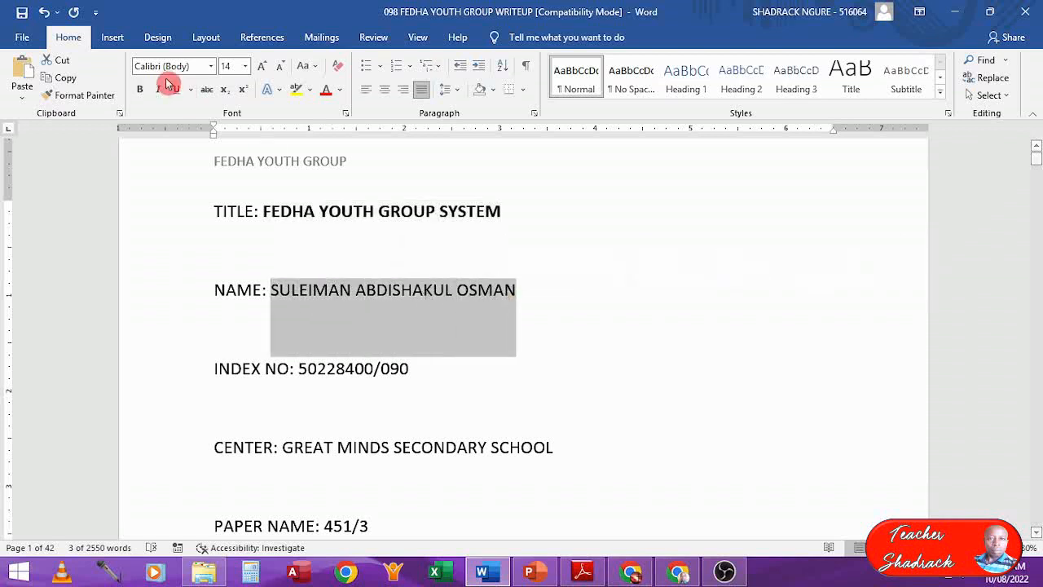
left_click(141, 89)
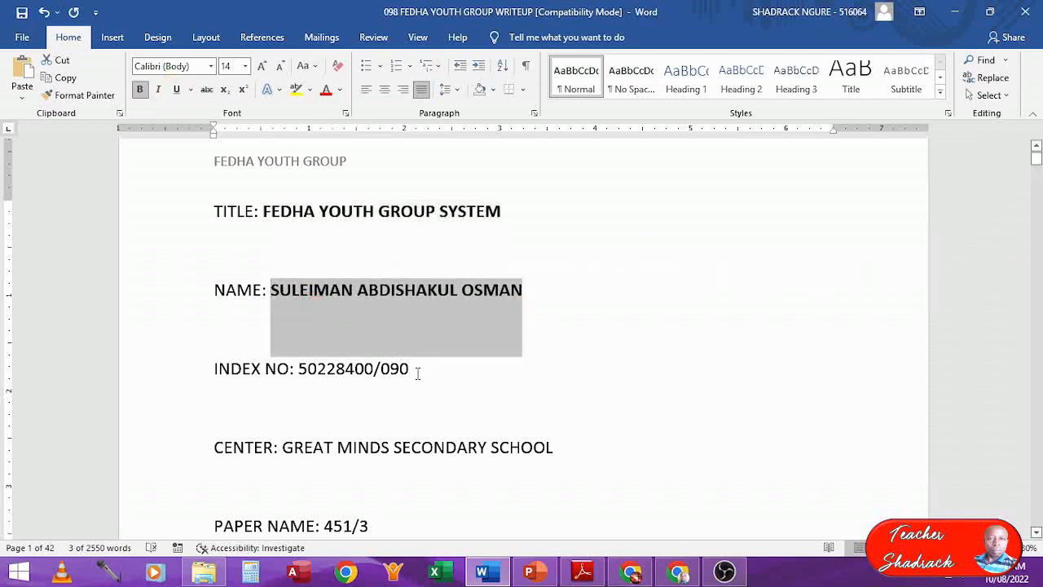
left_click_drag(418, 368, 299, 369)
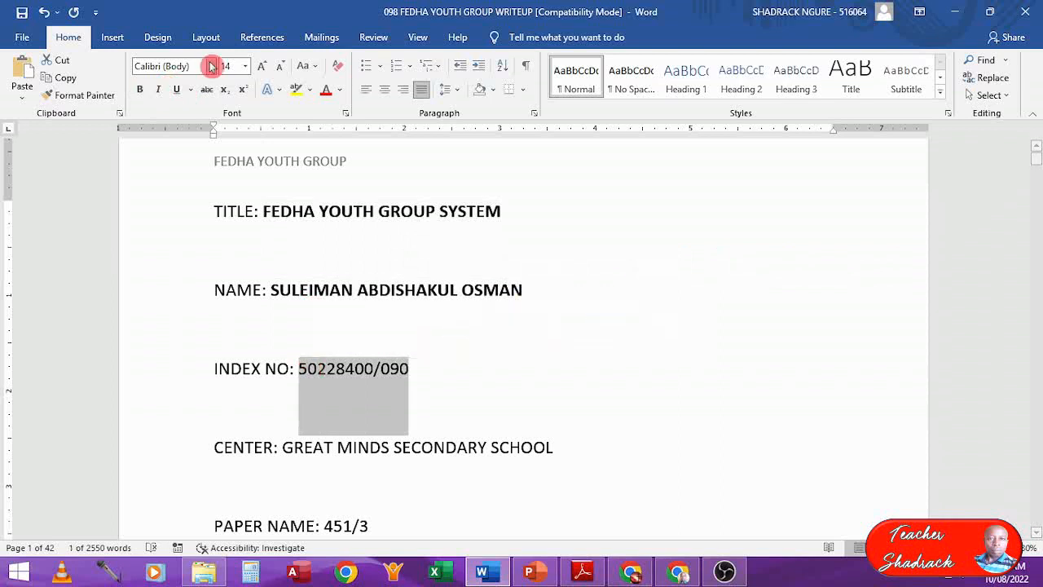
left_click(140, 89)
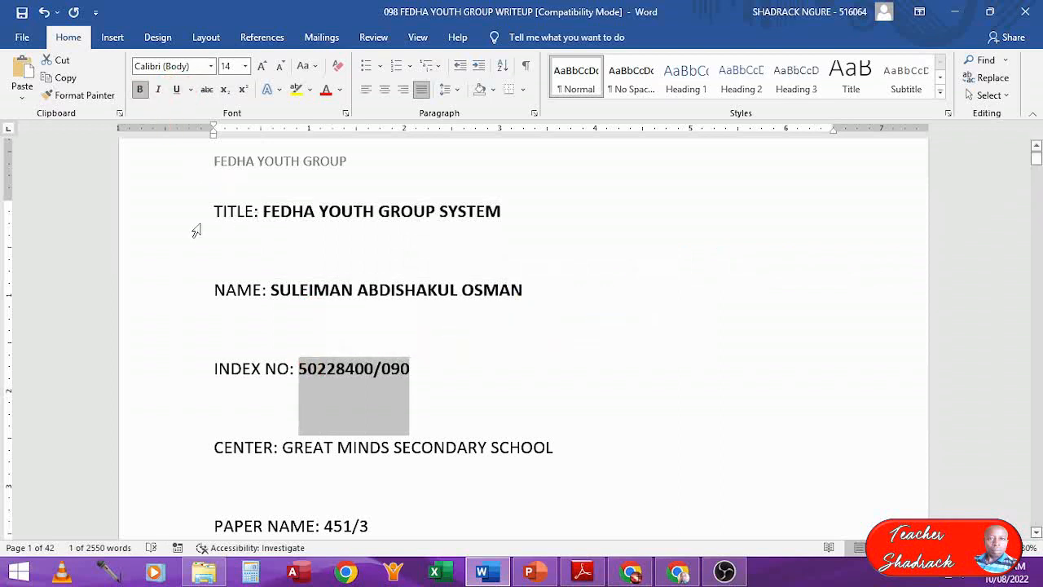
- Add a left tab stop at 1 inch to the cover lines from TITLE to PAPER NAME and align the title value to it
left_click_drag(173, 219, 256, 529)
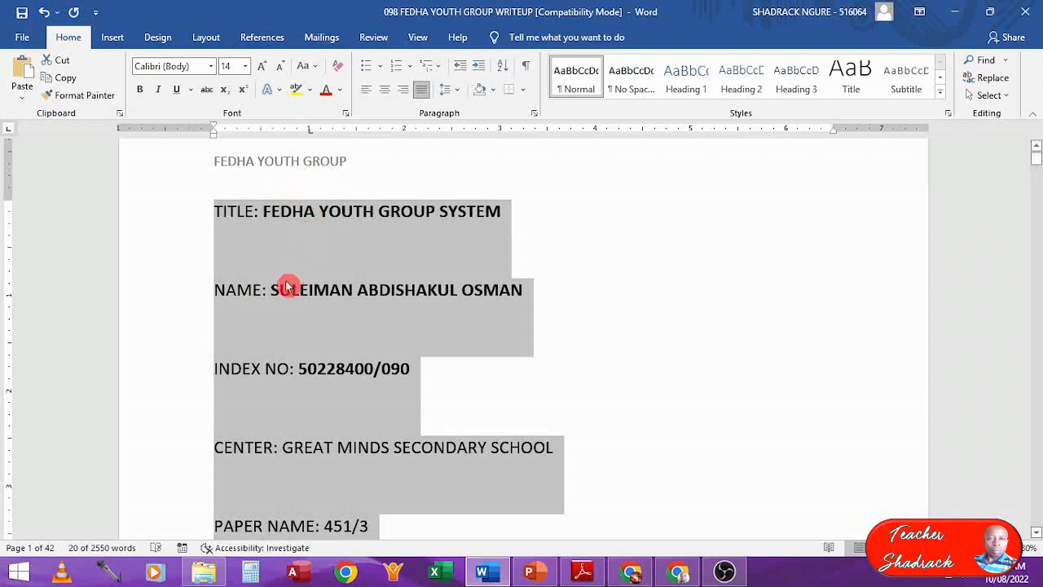
left_click(262, 216)
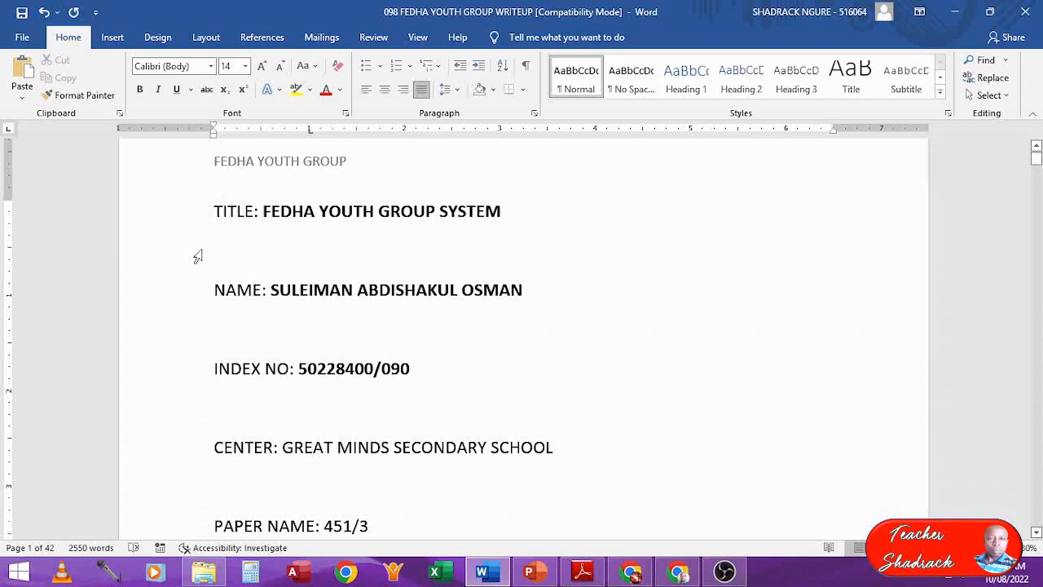
key("Tab")
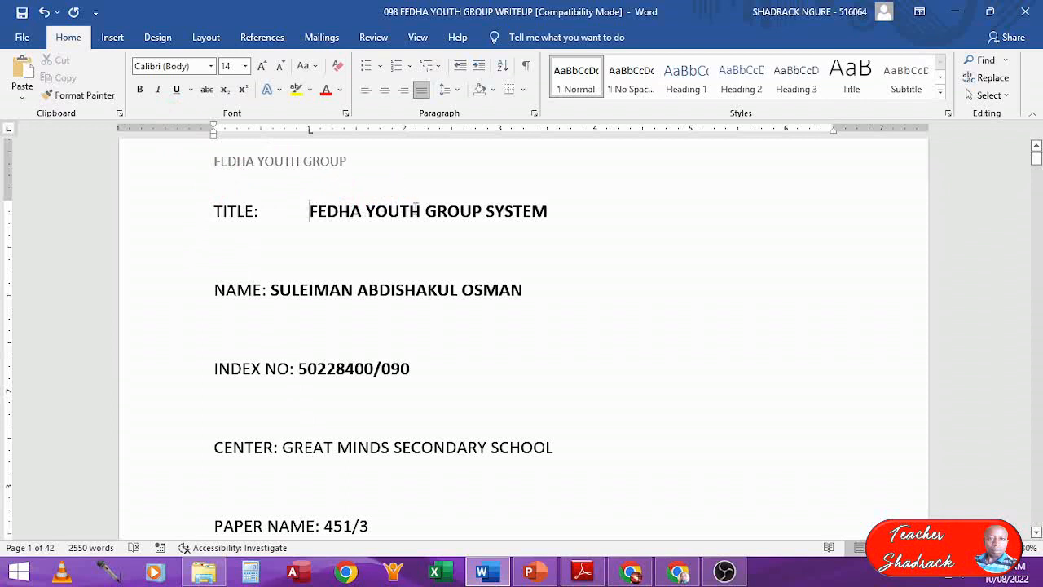
- Align the name, index number and center values on the cover page to the 1-inch tab stop
left_click(280, 290)
key("Left")
key("Tab")
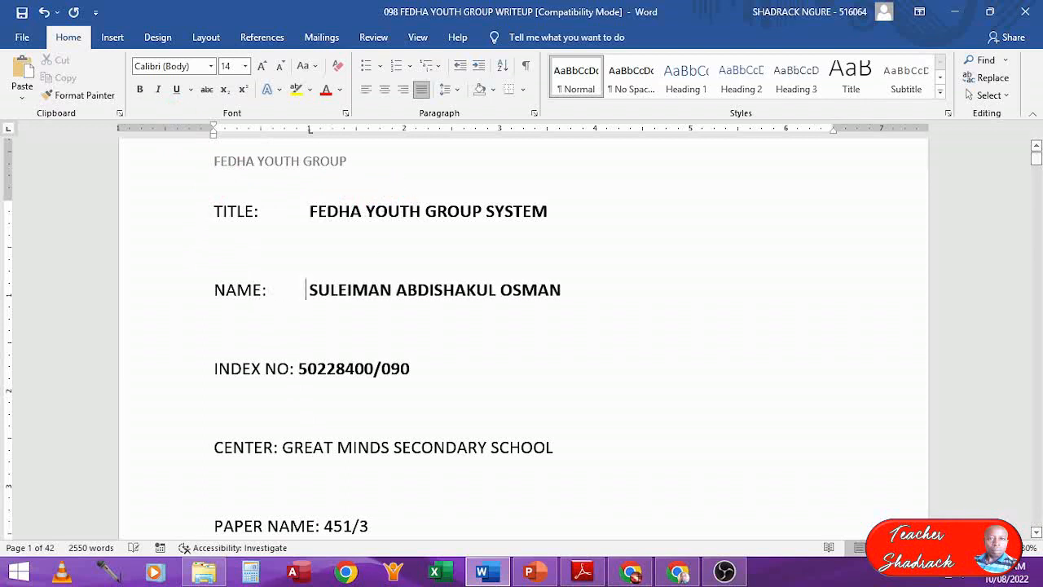
left_click(298, 370)
key("Tab")
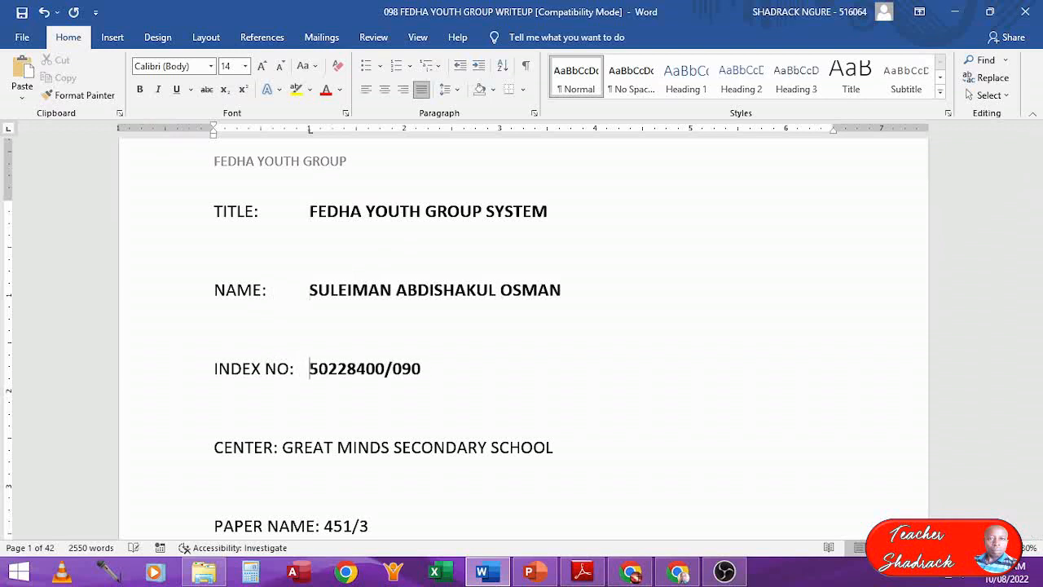
left_click(284, 447)
key("Tab")
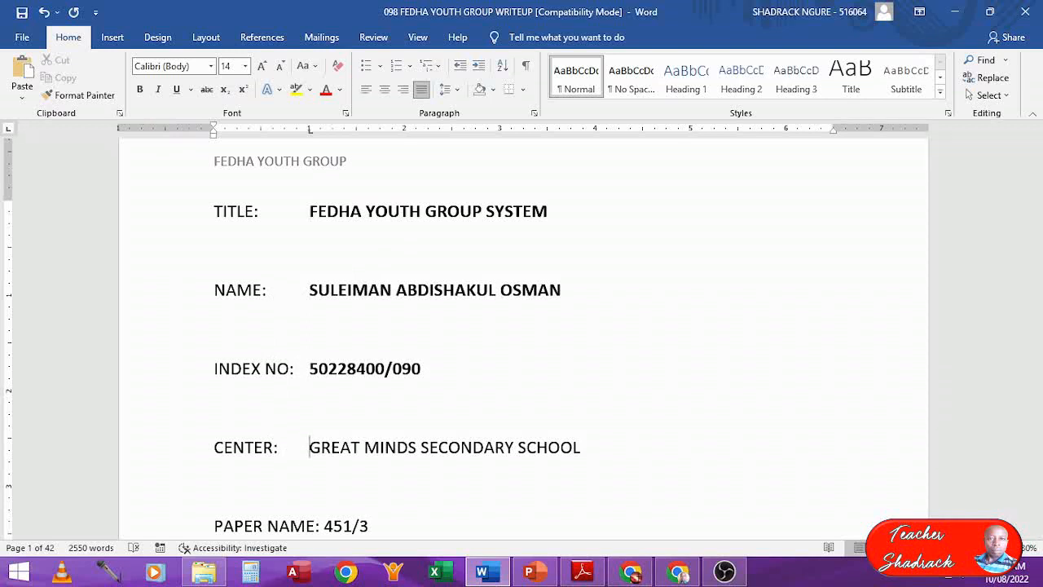
- Add a left tab stop at 1 inch to the YEAR line, align 2020 to it and select the whole line
key("Down")
key("Down")
key("Down")
key("Down")
key("Down")
key("Down")
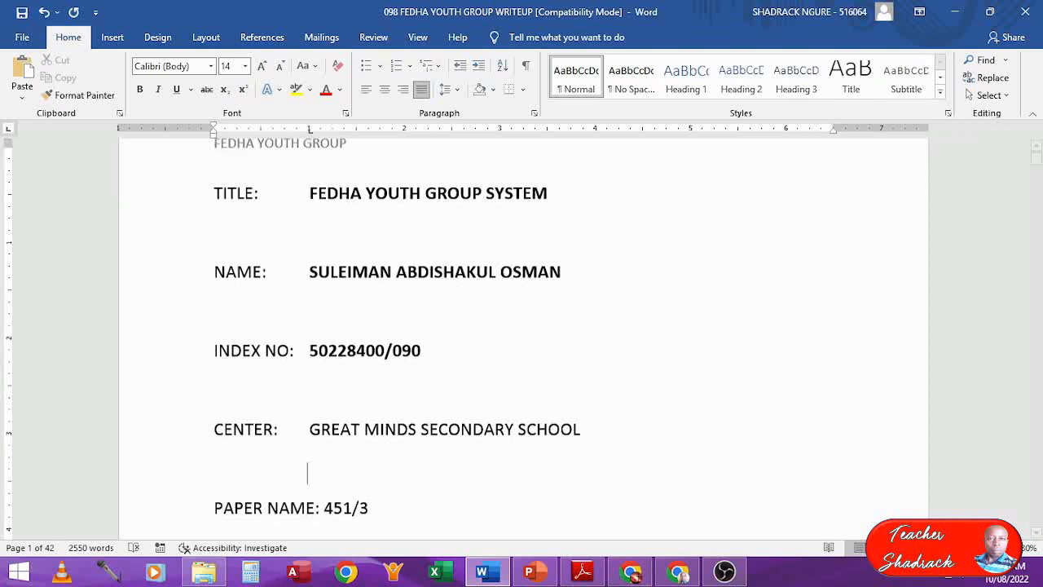
key("Down")
key("Down")
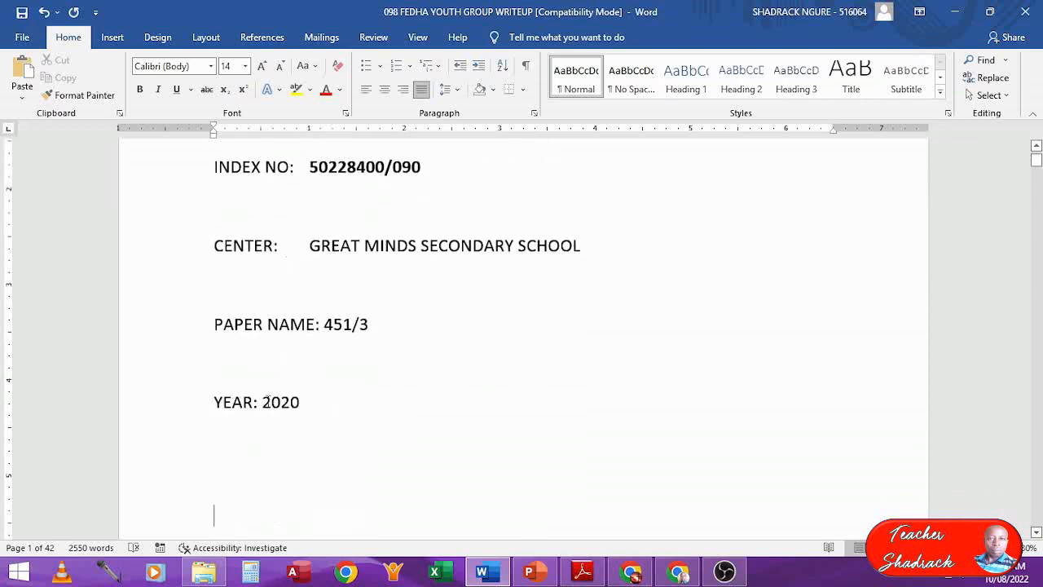
left_click(262, 402)
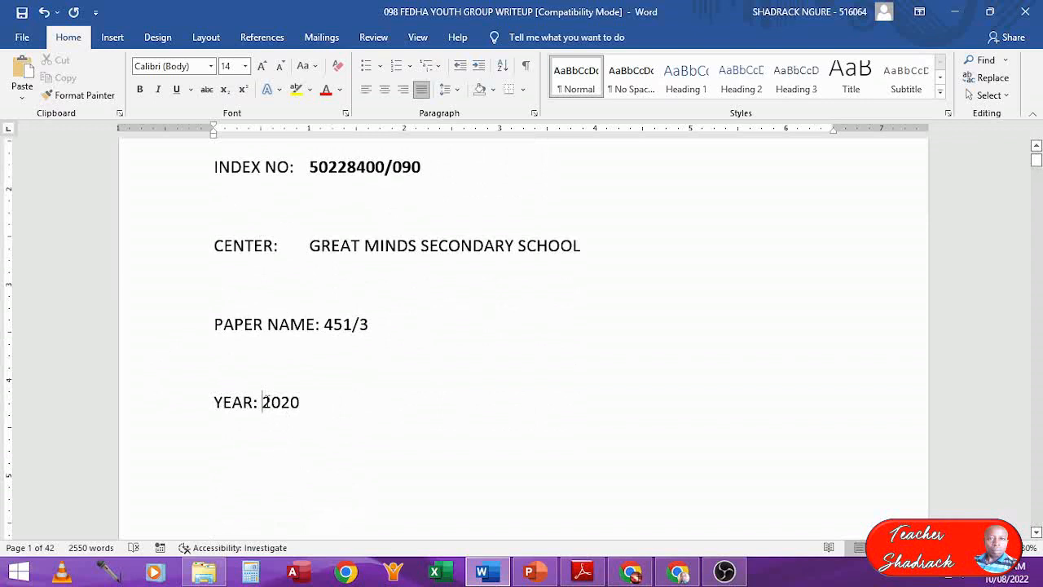
left_click(310, 132)
key("Tab")
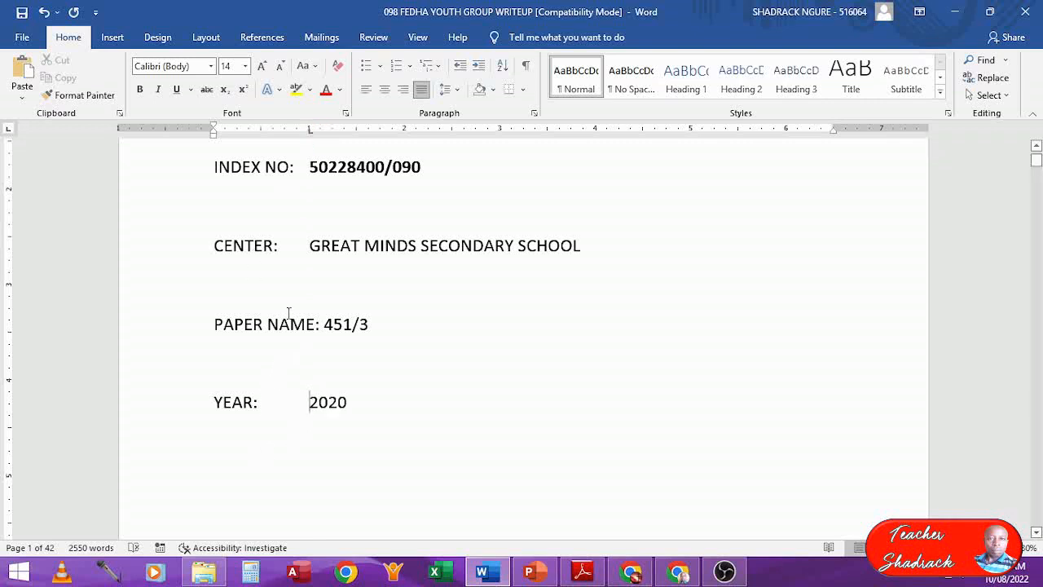
triple_click(325, 410)
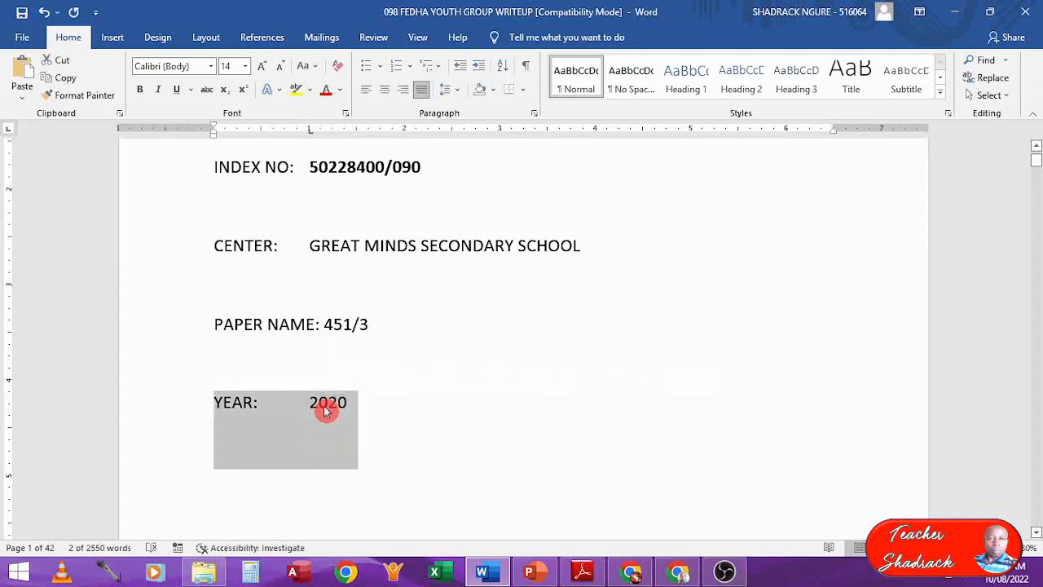
- Make the year value 2020 on the cover page bold
left_click(324, 410)
double_click(325, 410)
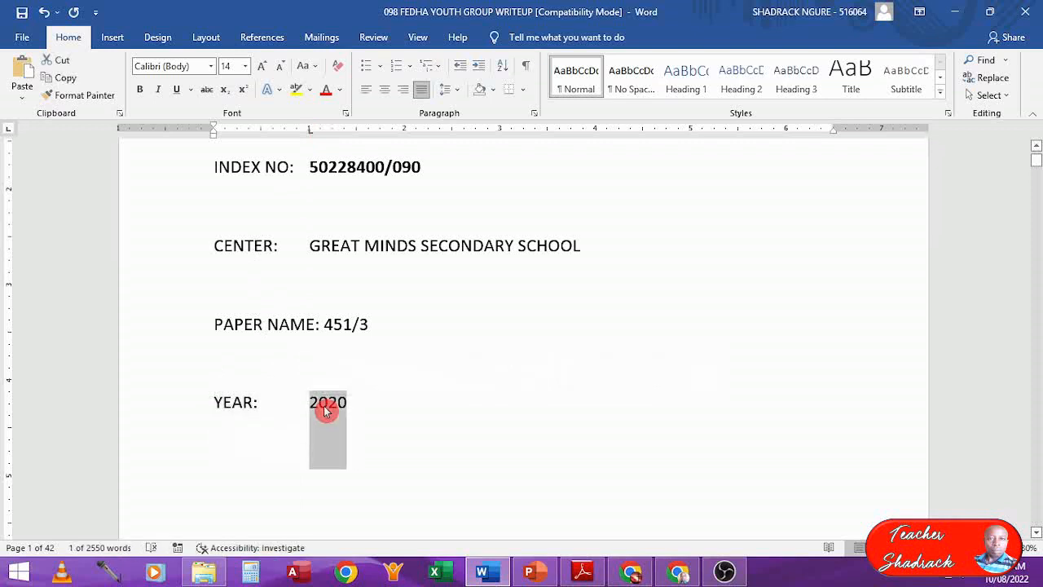
key("ctrl+b")
- Center and italicize the statement about the project's submission to the Kenya National Examination Council at the end of the cover page
key("Down")
key("Down")
key("Down")
key("Down")
key("Down")
key("Down")
key("Down")
key("Down")
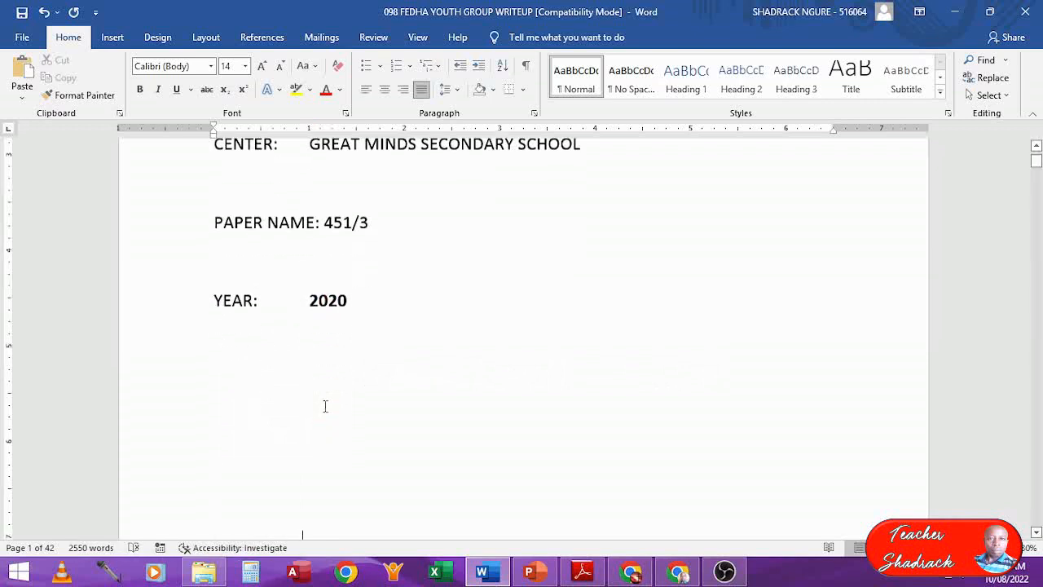
key("Up")
key("Up")
key("Up")
key("Up")
key("Up")
key("Up")
key("Up")
key("Up")
key("Up")
key("Up")
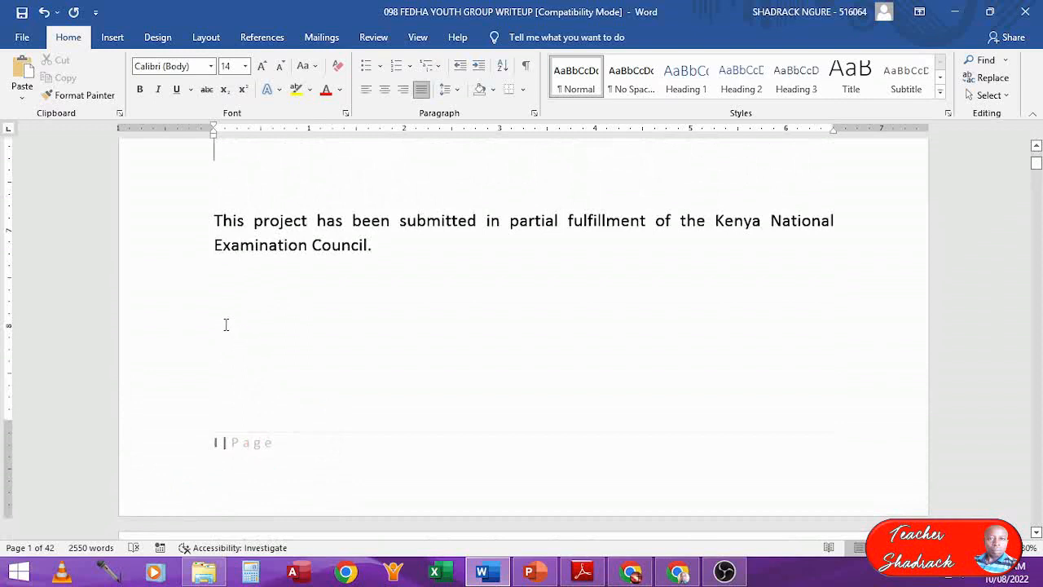
left_click_drag(175, 228, 225, 259)
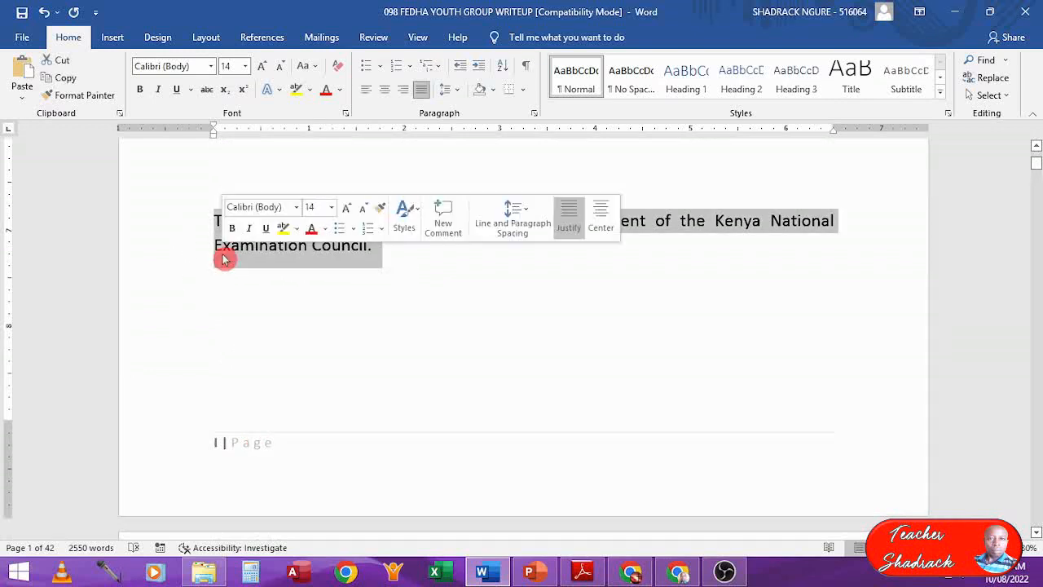
left_click(386, 94)
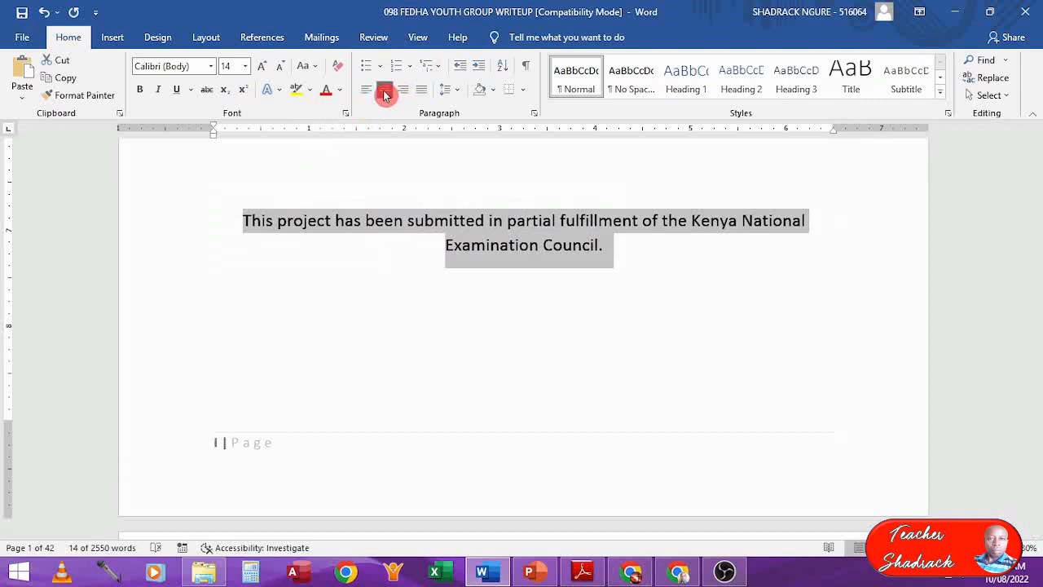
key("ctrl+i")
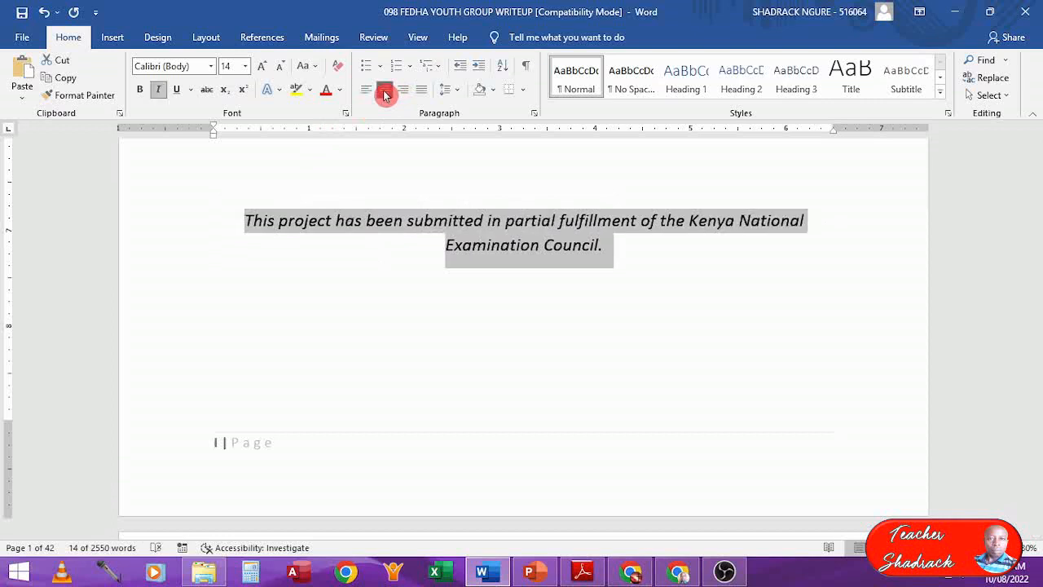
- Set the cover page's submission statement in 16-point Times New Roman
key("ctrl+shift+period")
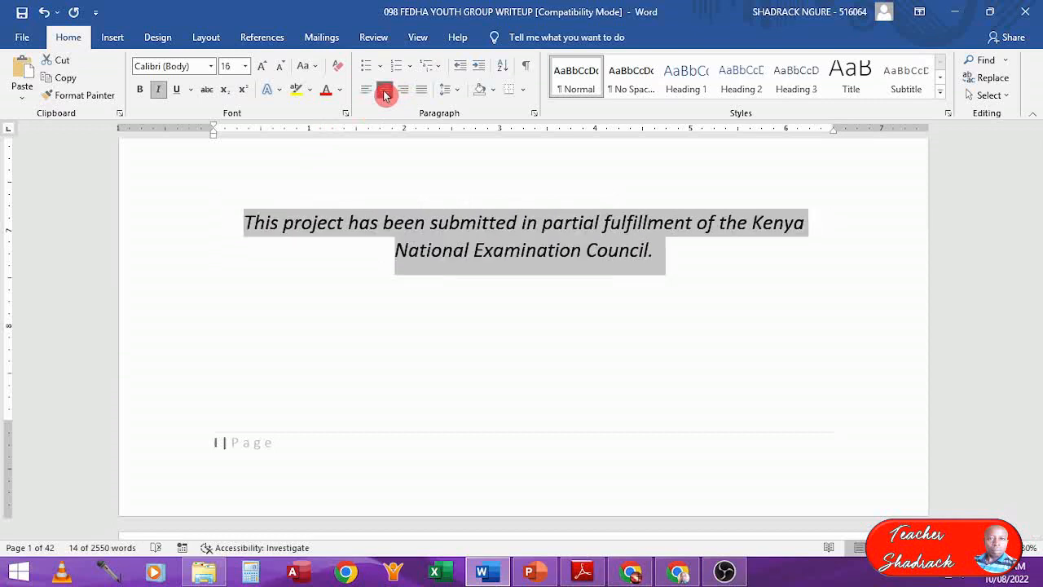
left_click(213, 68)
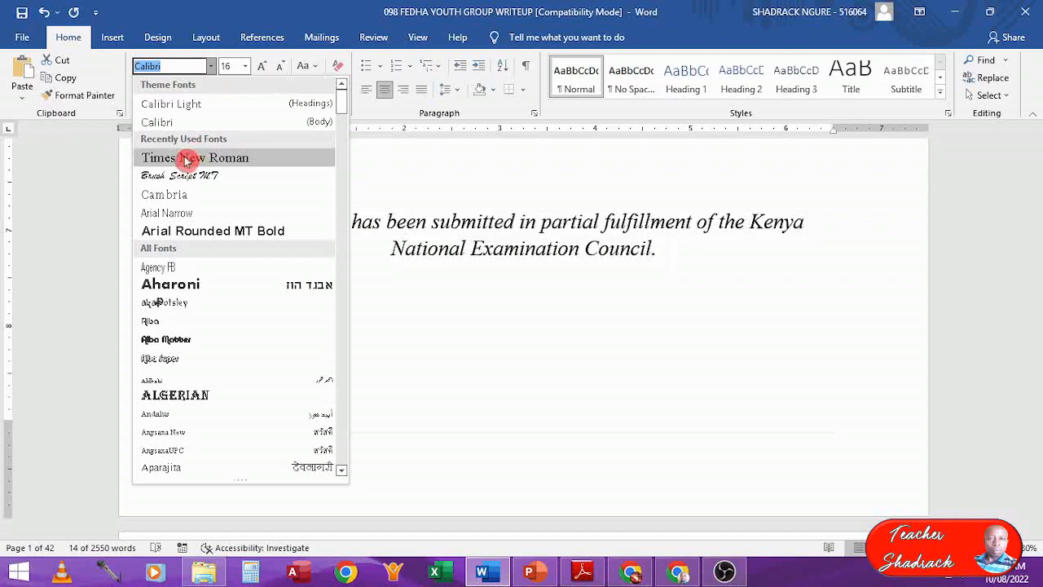
left_click(186, 158)
left_click(334, 318)
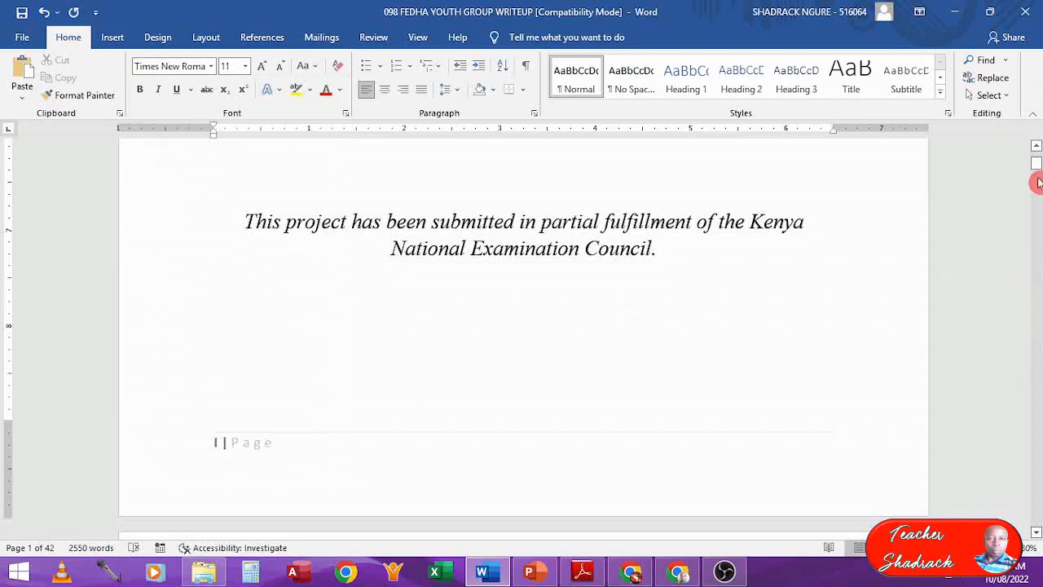
- Apply the Title style to the DEDICATION heading on page III
mouse_move(1036, 167)
left_mouse_down()
mouse_move(1034, 188)
mouse_move(1029, 170)
left_mouse_up()
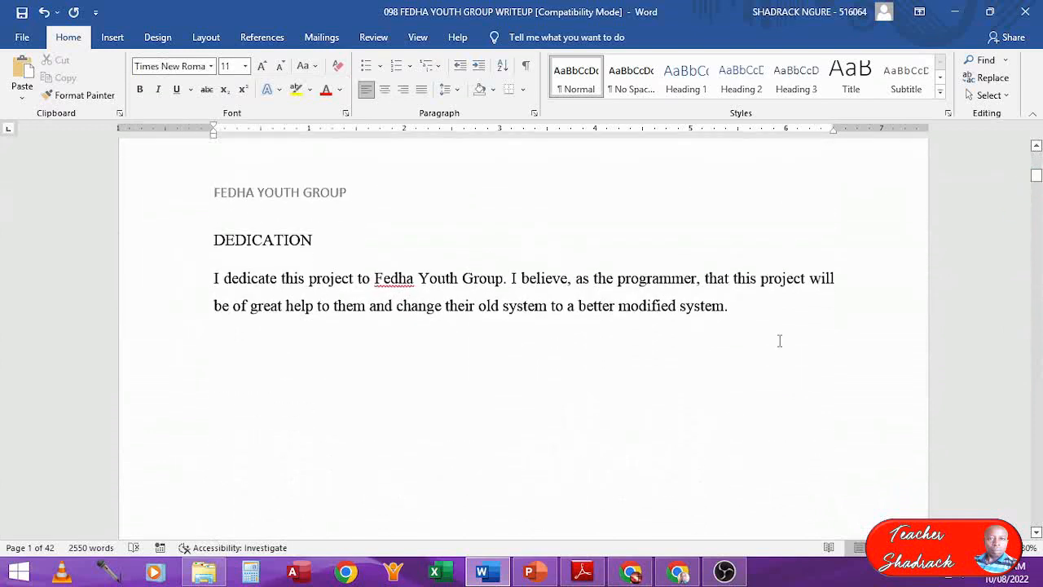
left_click(439, 284)
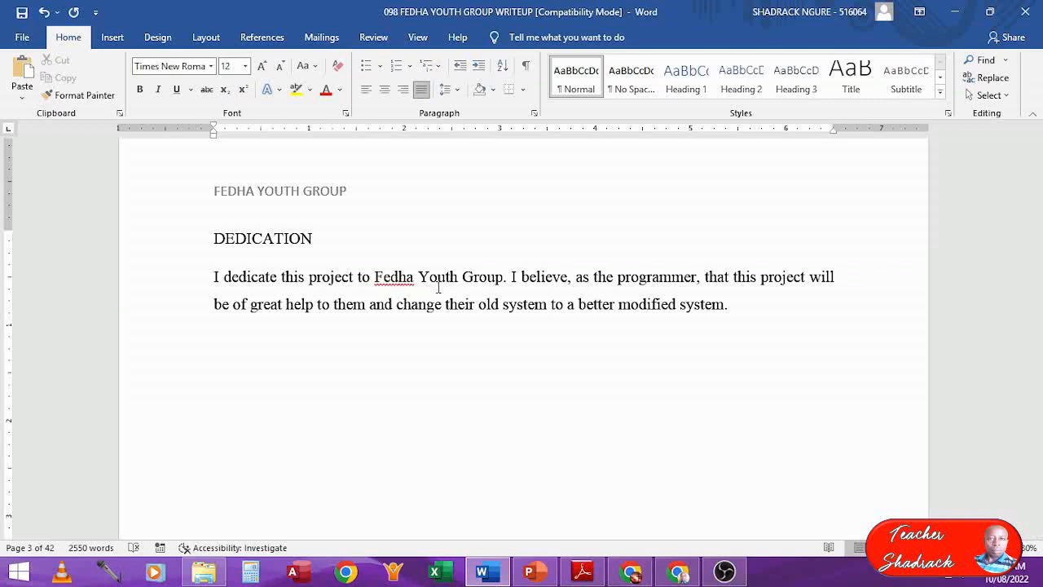
left_click(439, 281)
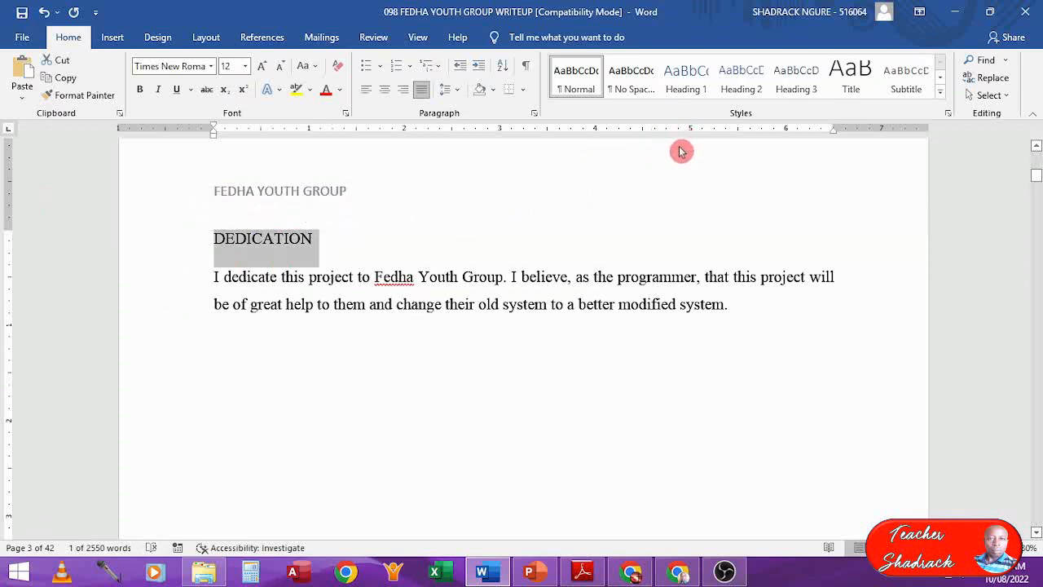
left_click(847, 78)
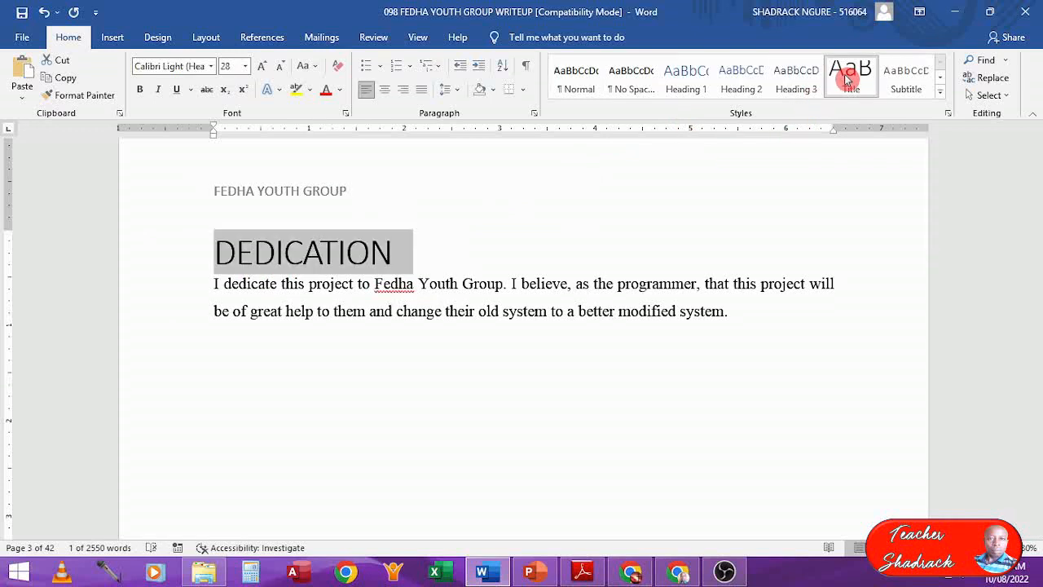
left_click(589, 379)
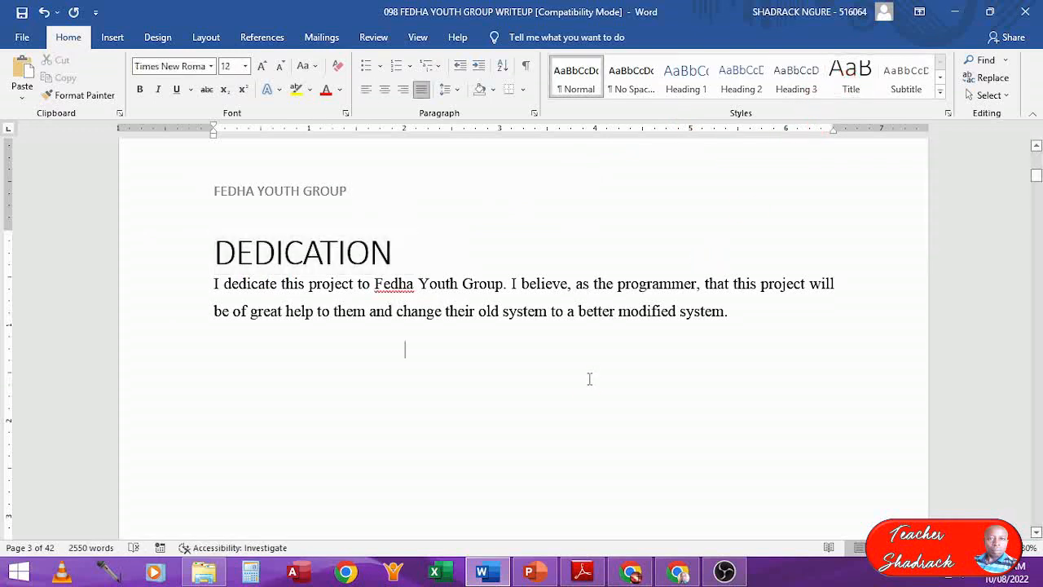
- Apply the Title style to the DECLARATION heading on the page after the dedication
scroll(590, 378, "down", 10)
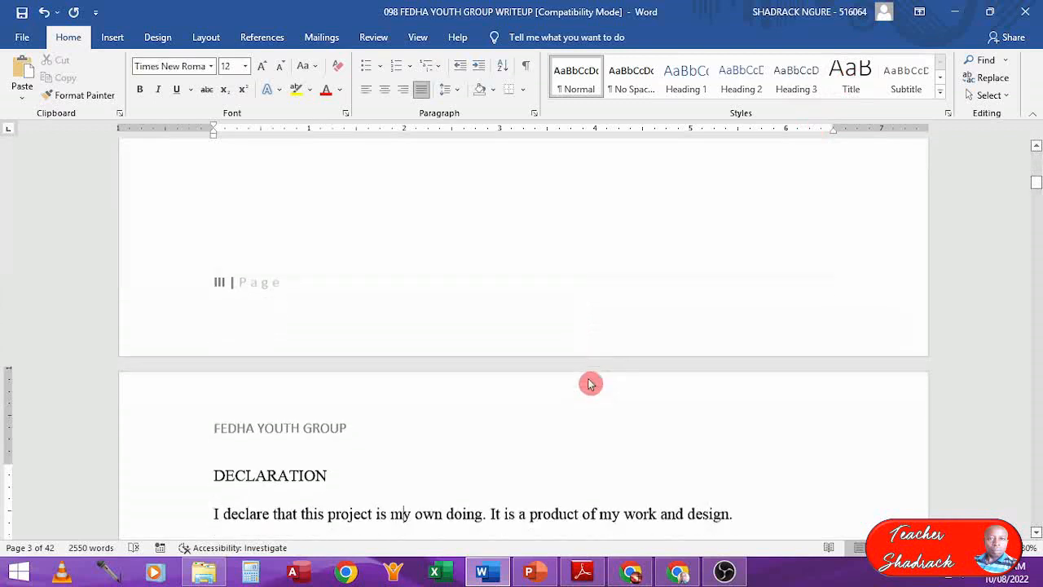
left_click(169, 473)
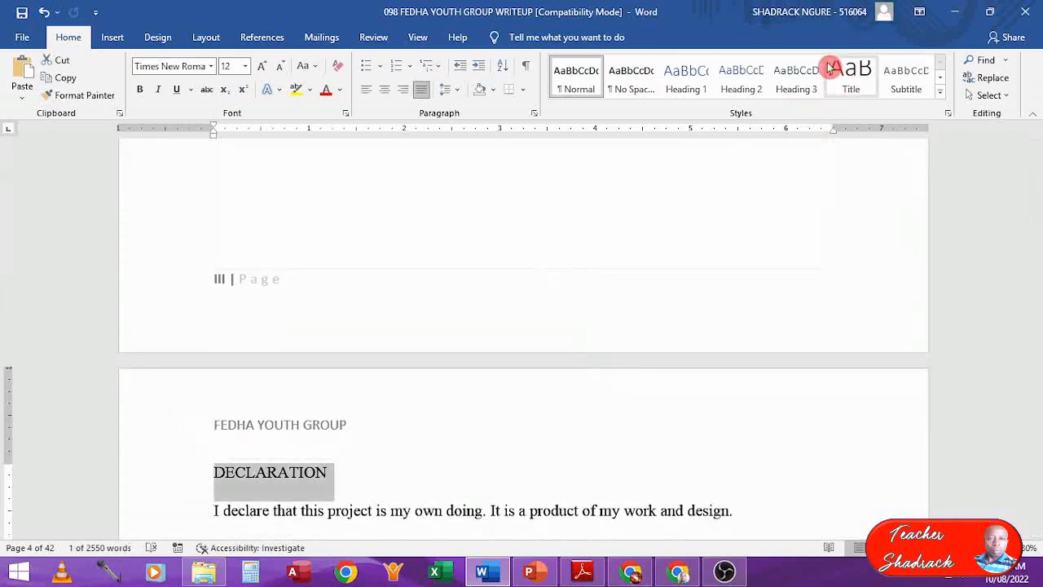
left_click(852, 77)
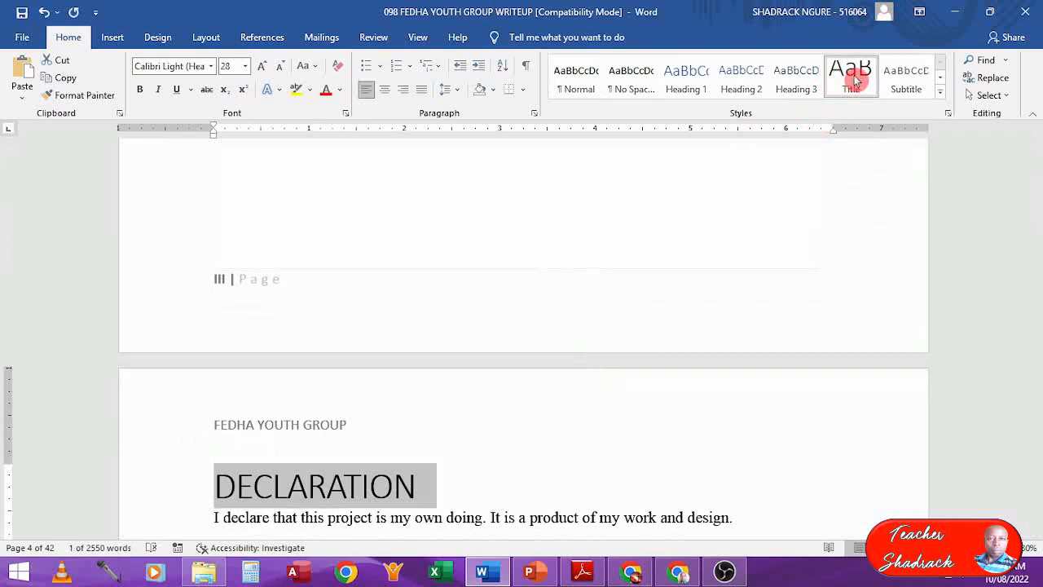
- Apply the Title style to the CHAPTER 1 heading
key("Down")
key("Down")
key("Down")
key("Down")
key("Down")
key("Down")
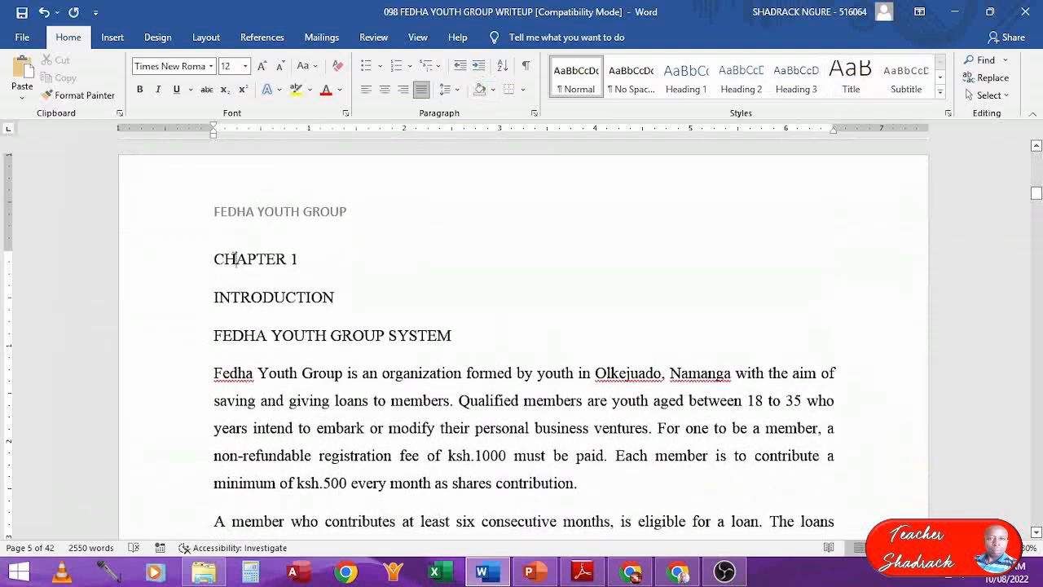
left_click(235, 259)
left_click(853, 77)
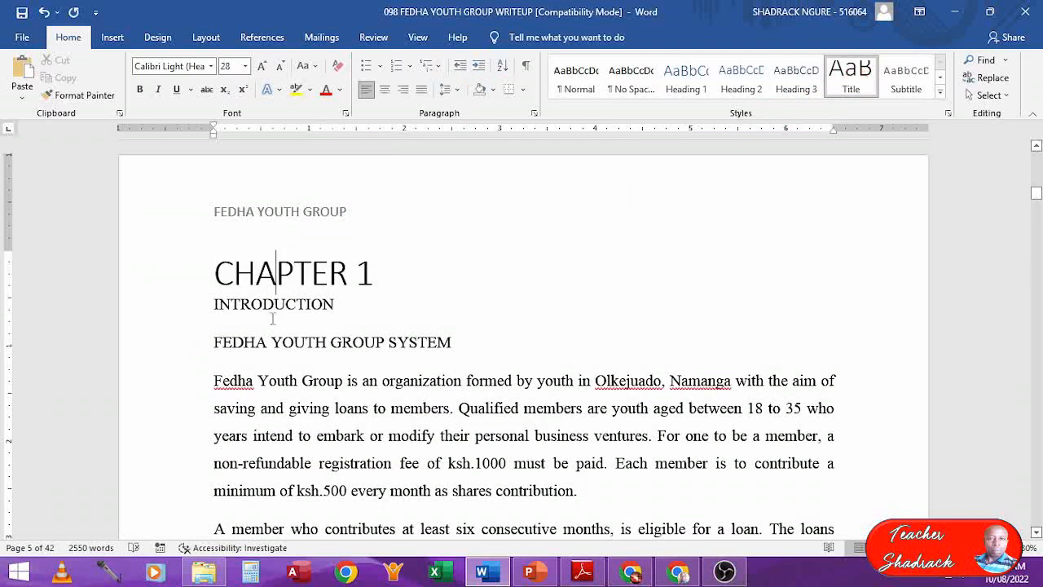
- Apply Heading 1 to the INTRODUCTION line and Heading 2 to the FEDHA YOUTH GROUP SYSTEM line in Chapter 1
left_click(260, 296)
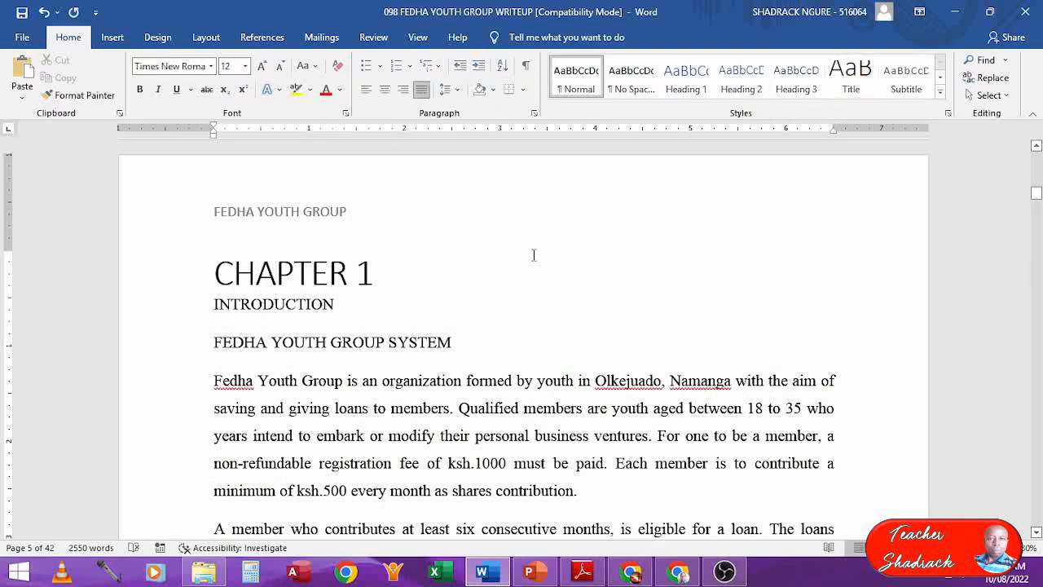
left_click(684, 79)
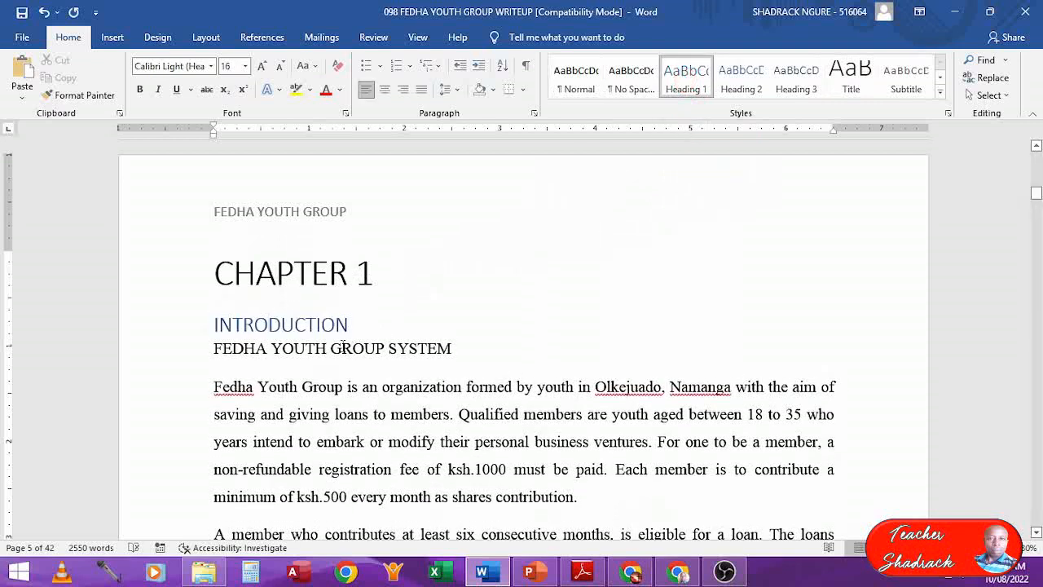
left_click(343, 348)
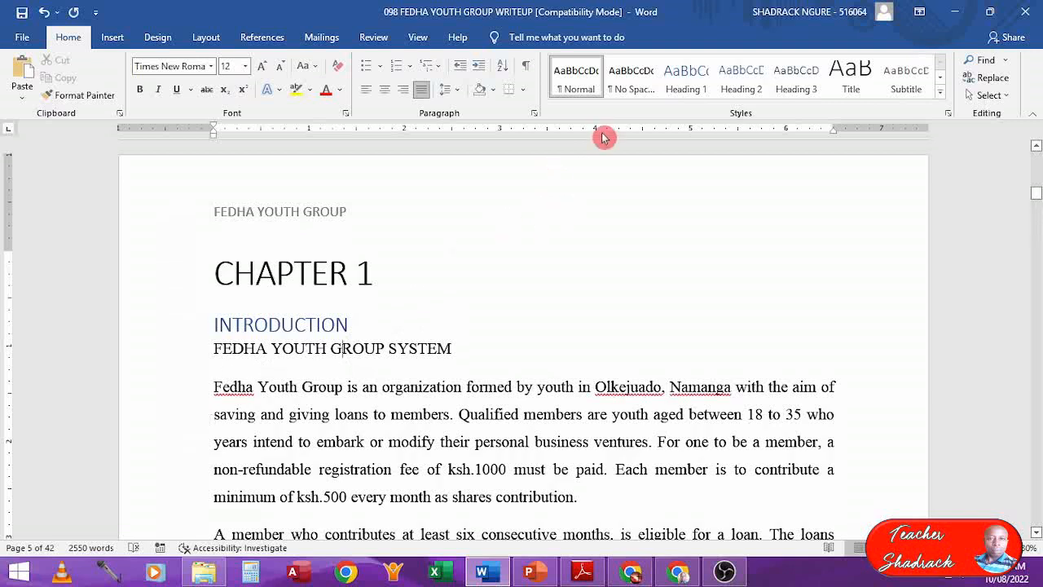
left_click(739, 77)
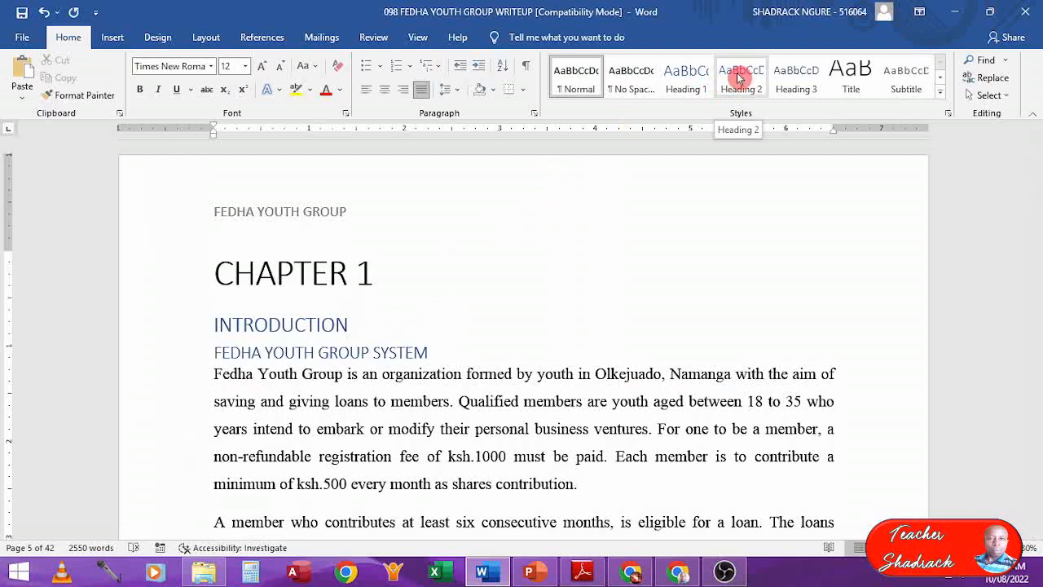
- Read through the Chapter 1 body text and on to the CHAPTER 2 heading to check what follows
key("Down")
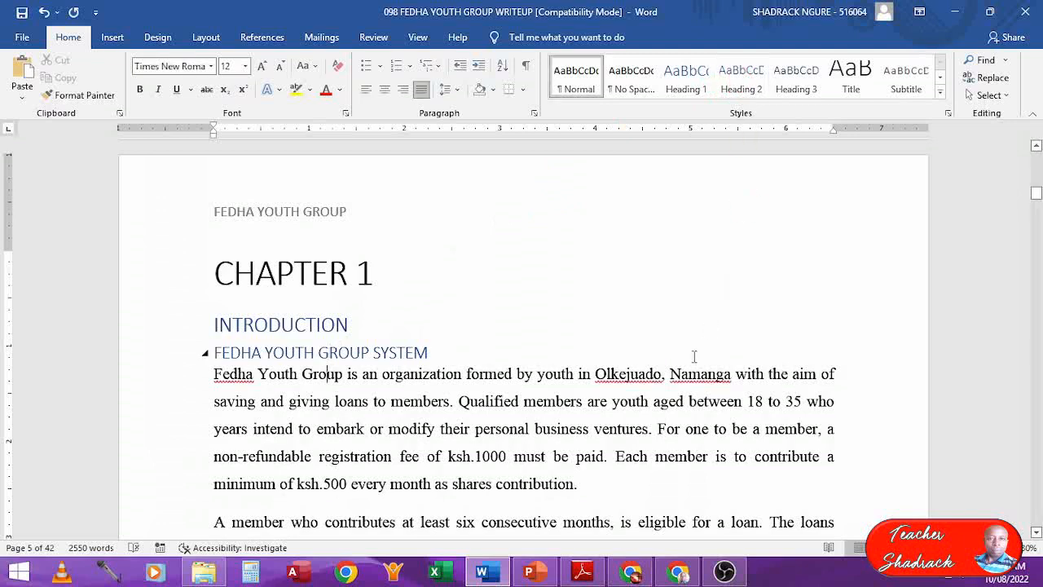
key("Down")
key("Down")
key("Down")
key("Down")
key("Down")
key("Down")
key("Down")
key("Down")
key("Down")
key("Down")
key("Down")
key("Down")
key("Down")
key("Down")
key("Down")
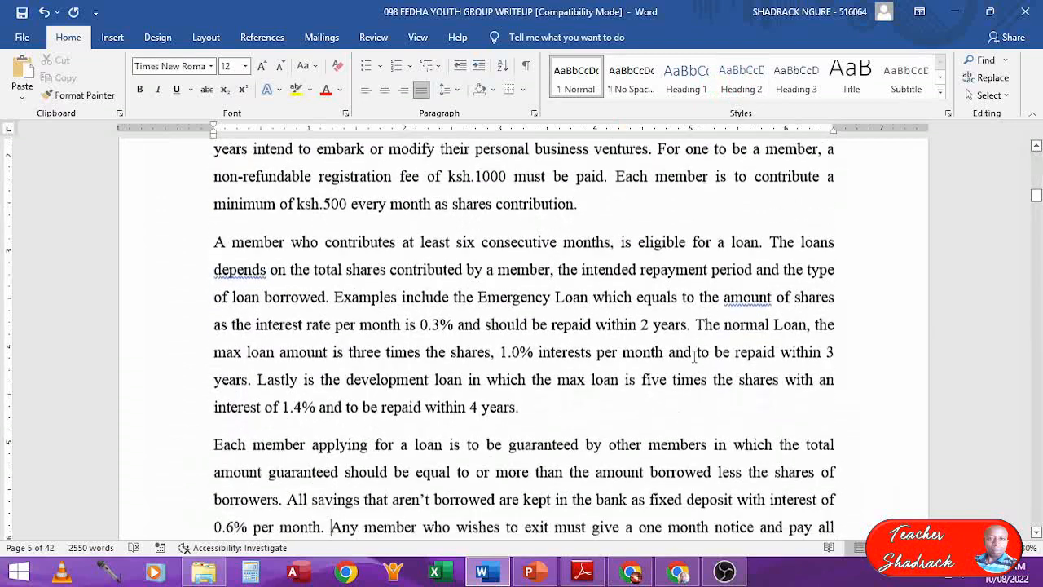
key("Down")
key("Down")
key("Down")
key("Down")
key("Down")
key("Down")
key("Down")
key("Down")
key("Down")
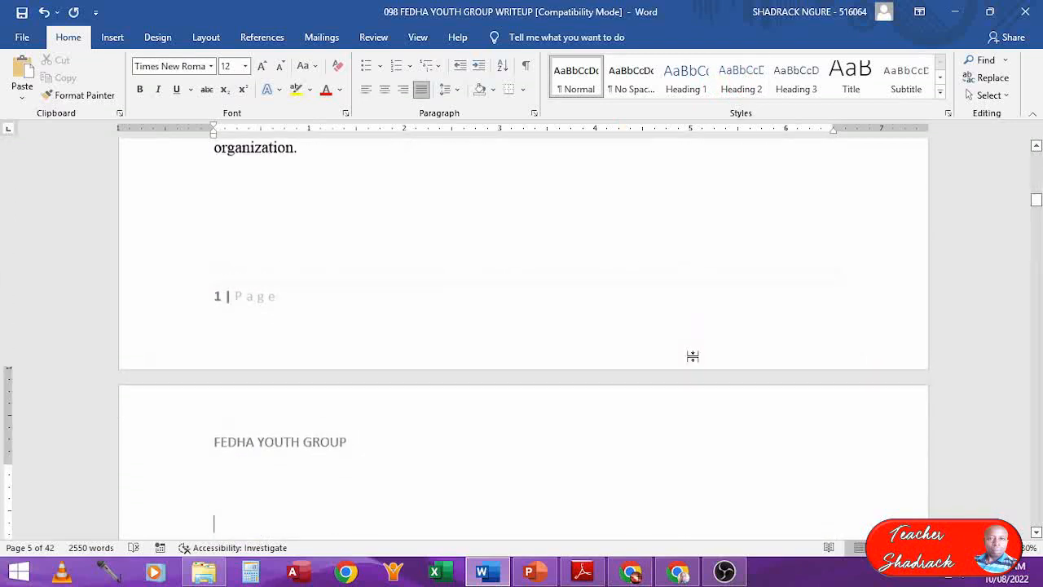
key("Down")
key("Down")
key("Down")
key("Down")
key("Down")
key("Down")
key("Down")
key("Down")
key("Down")
key("Down")
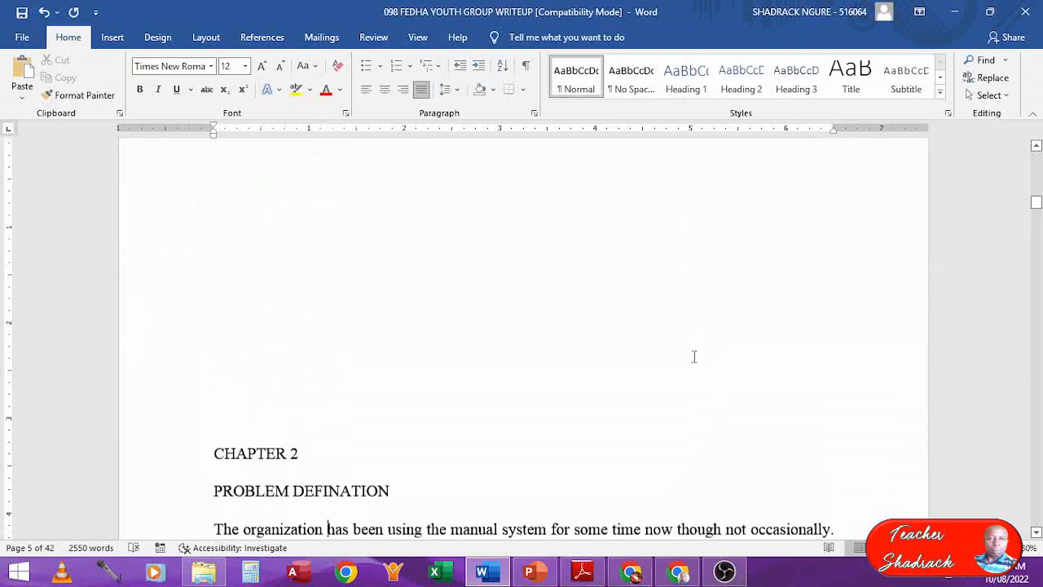
- Zoom out to show two pages side by side and examine the end of Chapter 1 and the space above CHAPTER 2
scroll(694, 357, "up", 8)
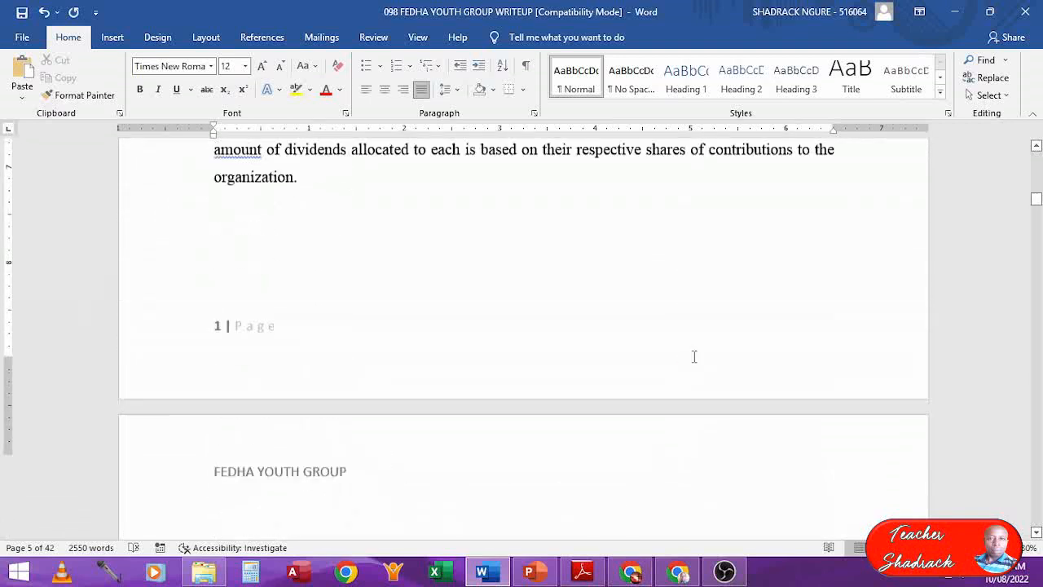
scroll(694, 356, "up", 1)
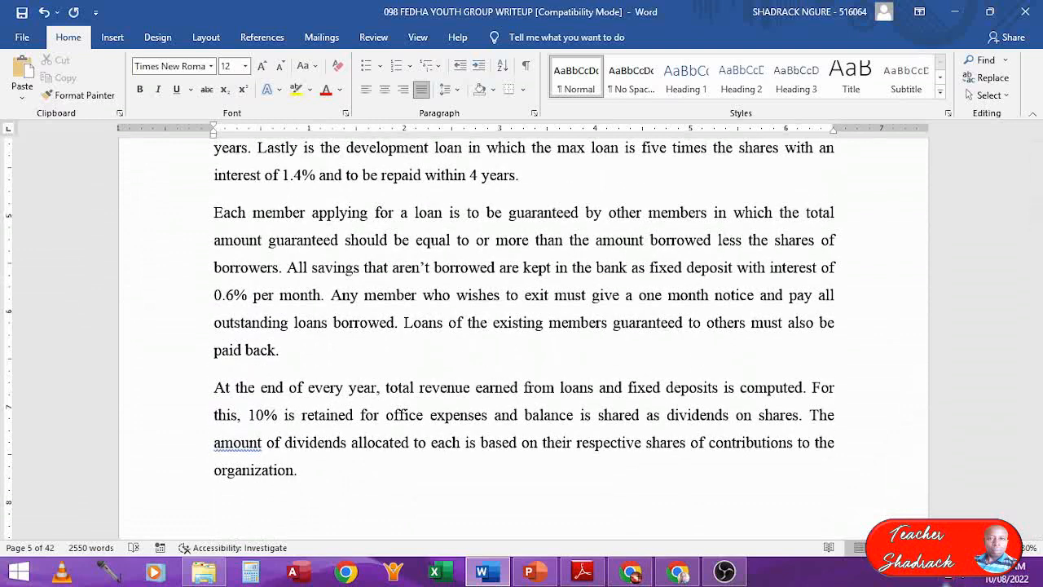
scroll(694, 356, "down", 3, "ctrl")
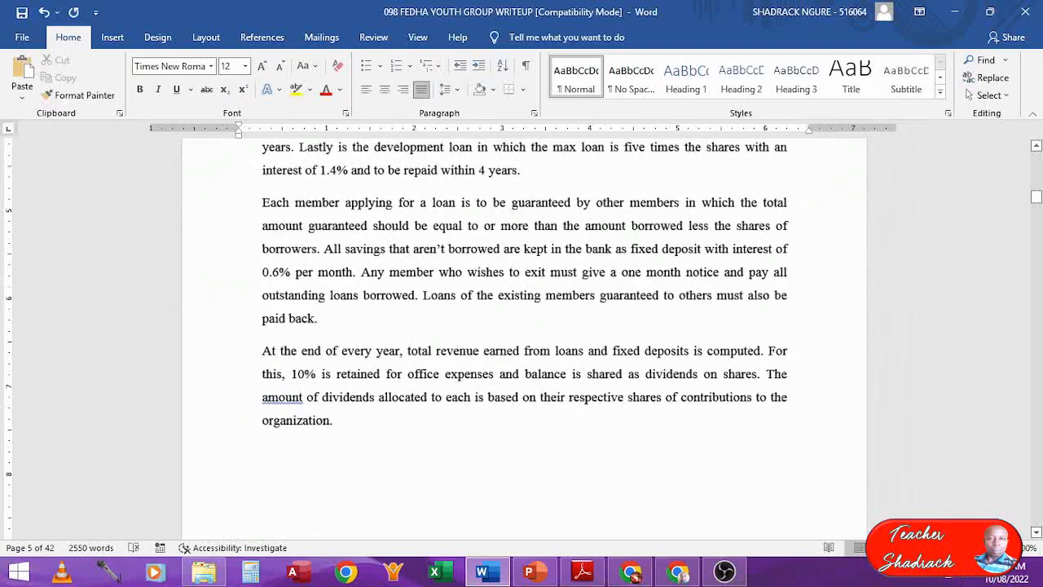
scroll(695, 356, "down", 3, "ctrl")
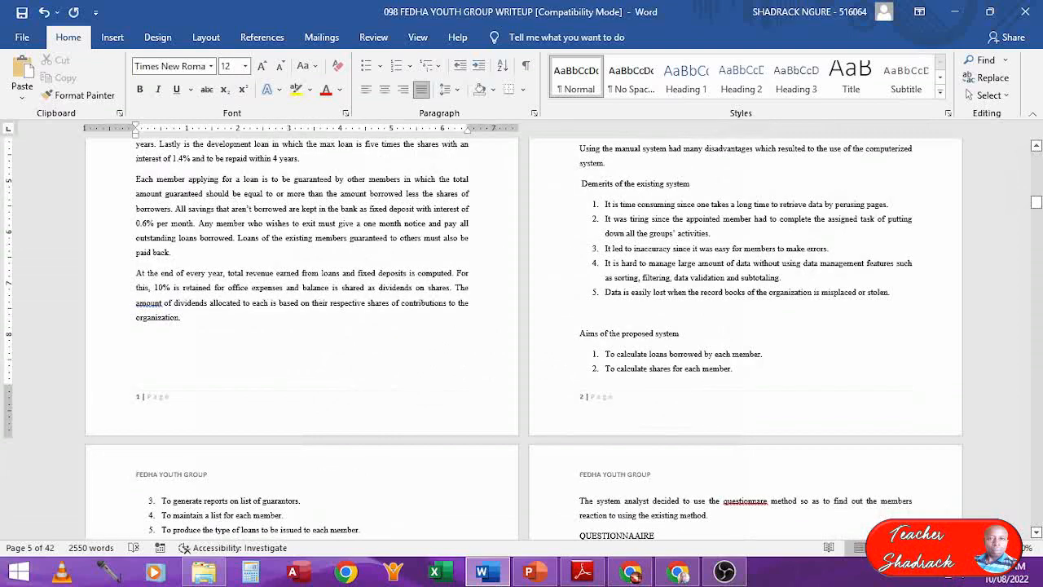
scroll(522, 340, "up", 3)
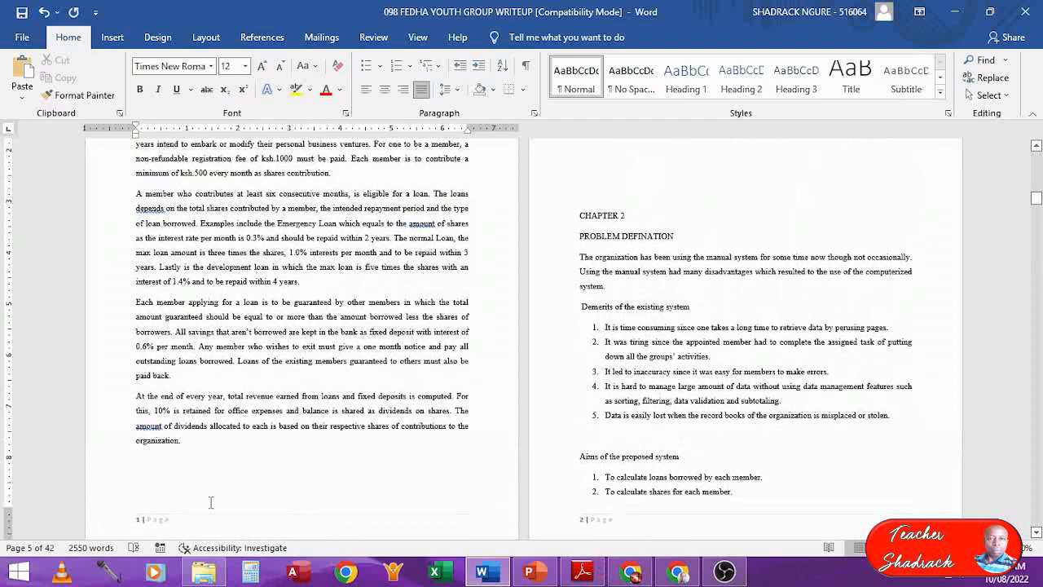
scroll(170, 464, "down", 2)
left_click(171, 469)
left_click(171, 467)
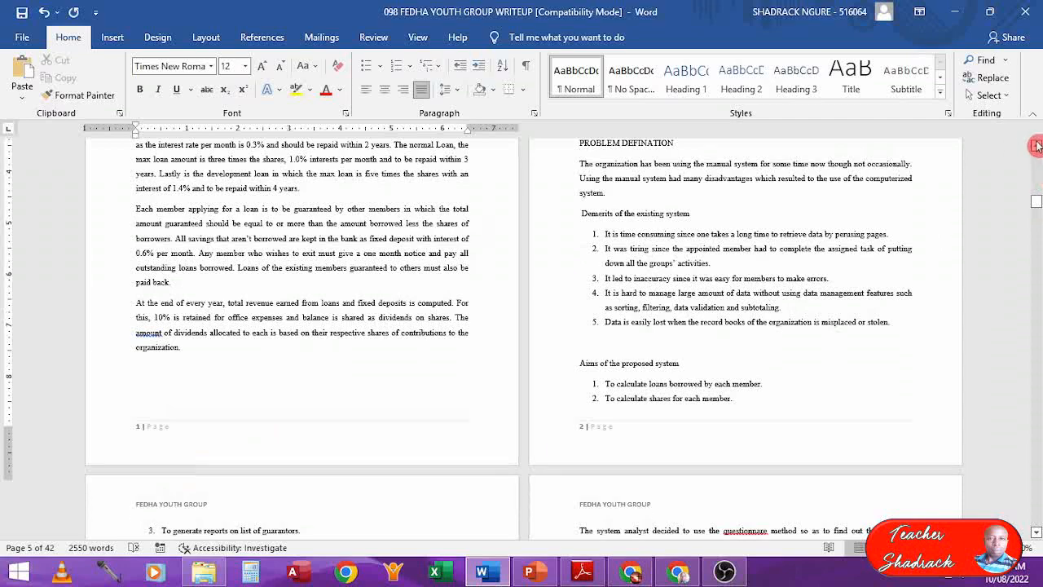
scroll(1037, 145, "up", 4)
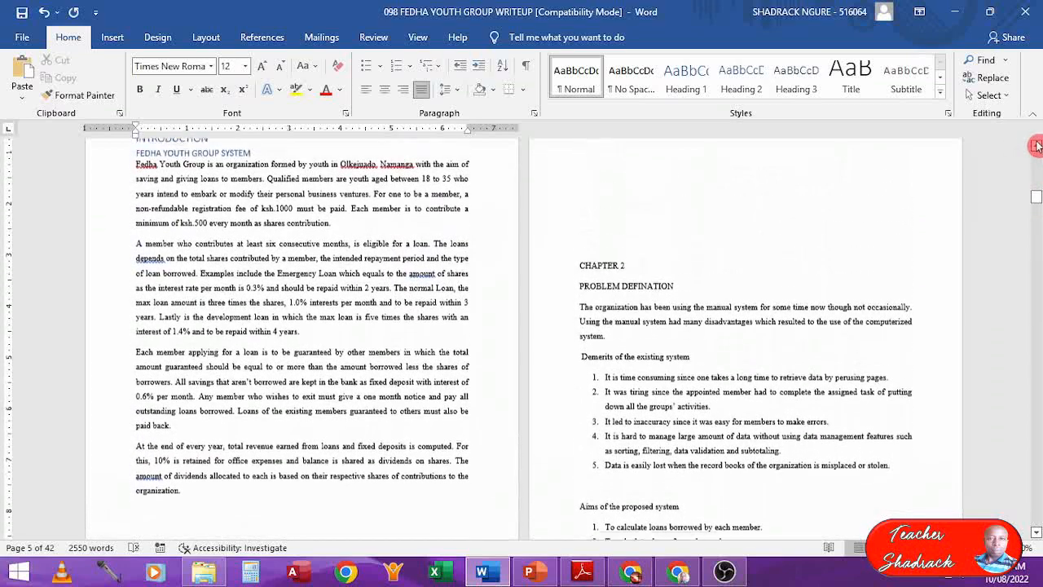
scroll(1036, 145, "up", 3)
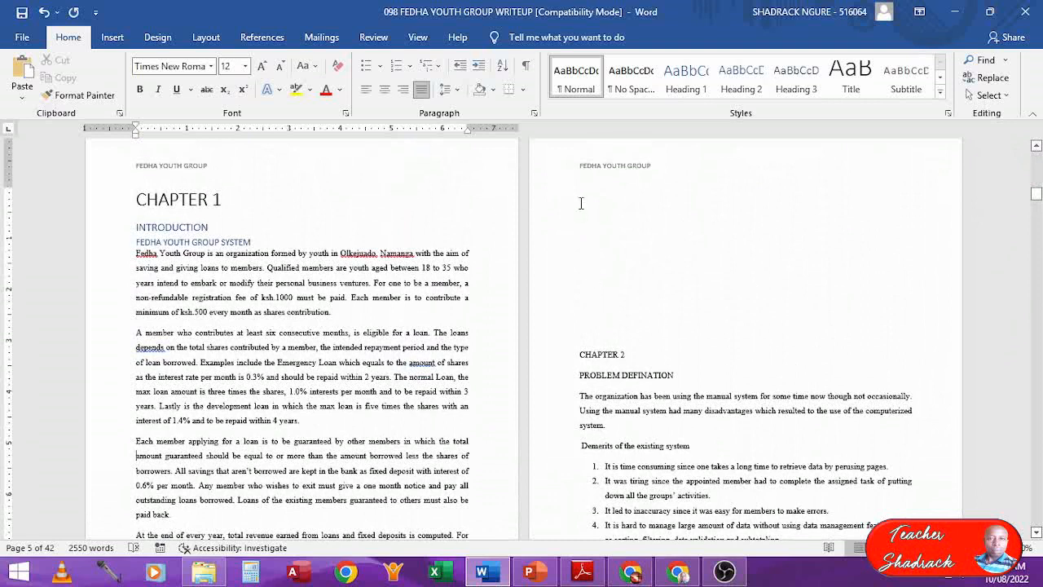
- Place the cursor in the blank space above CHAPTER 2 and turn on the display of paragraph marks
left_click_drag(581, 203, 588, 337)
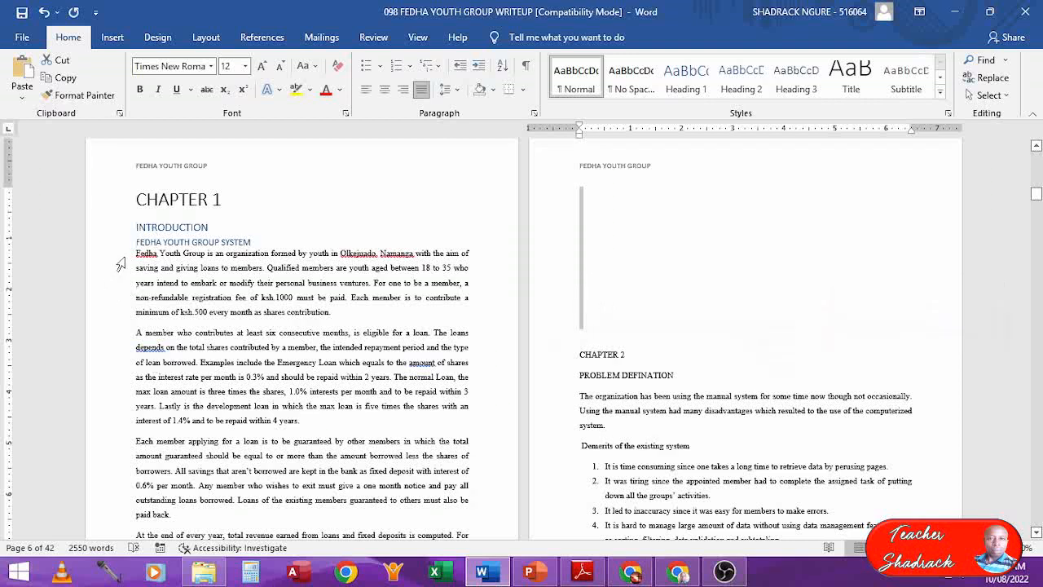
left_click_drag(122, 267, 166, 424)
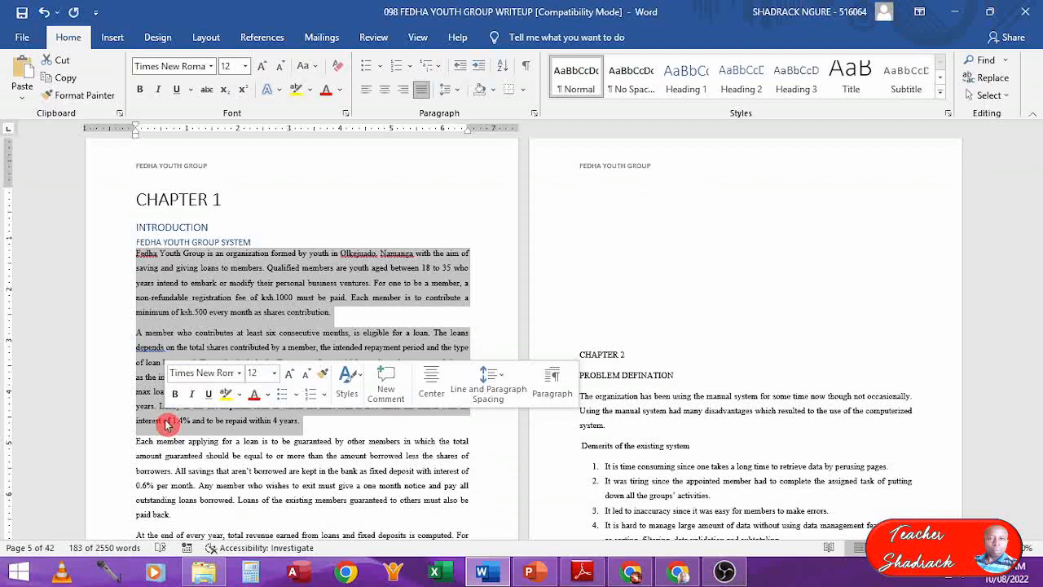
left_click(617, 222)
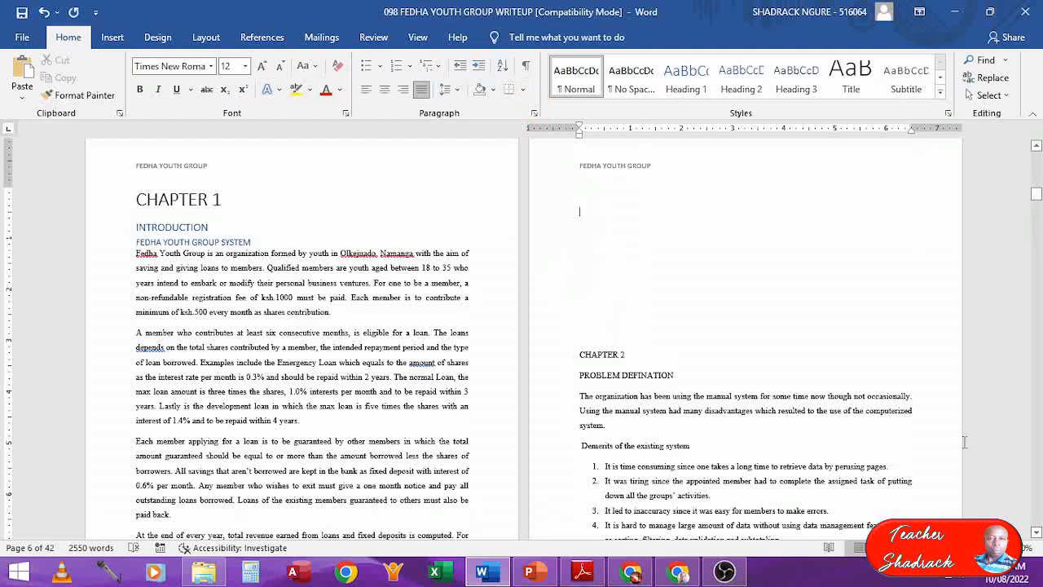
scroll(1036, 415, "up", 5, "ctrl")
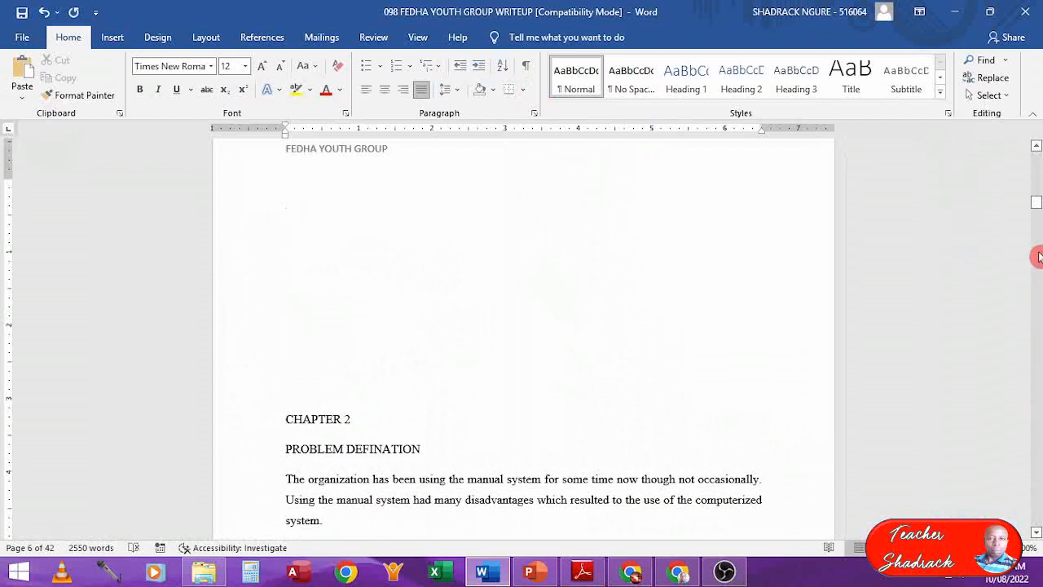
left_click(1036, 146)
left_click(1036, 146)
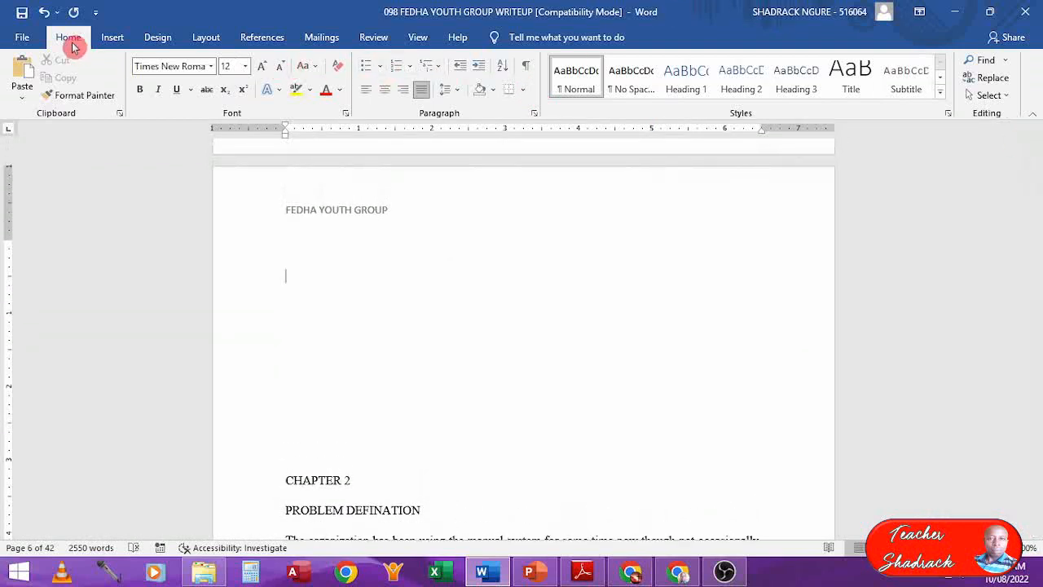
left_click(526, 68)
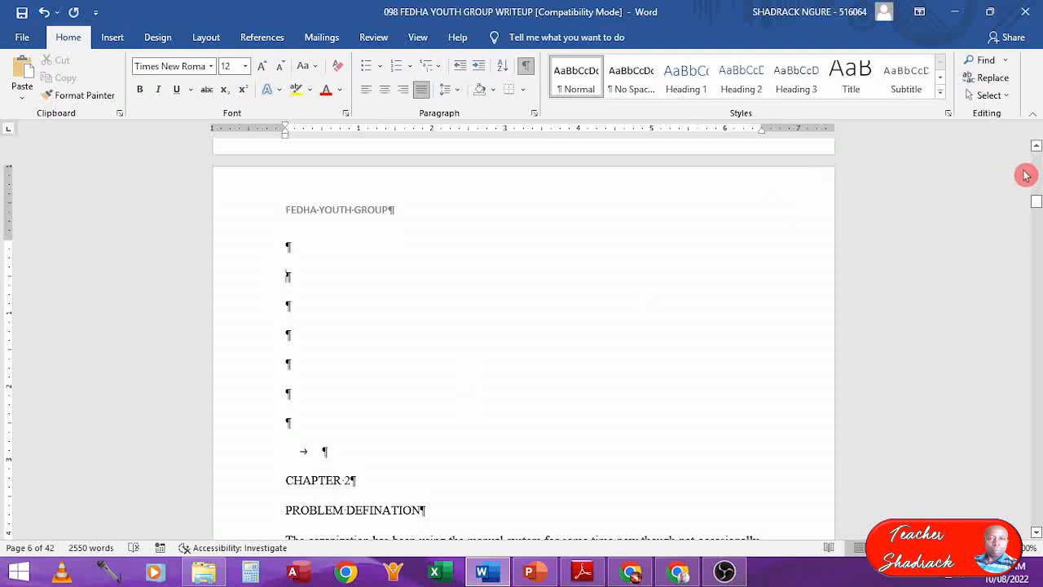
- Delete all the empty paragraphs between the last paragraph of Chapter 1 and the CHAPTER 2 heading
left_click(1036, 147)
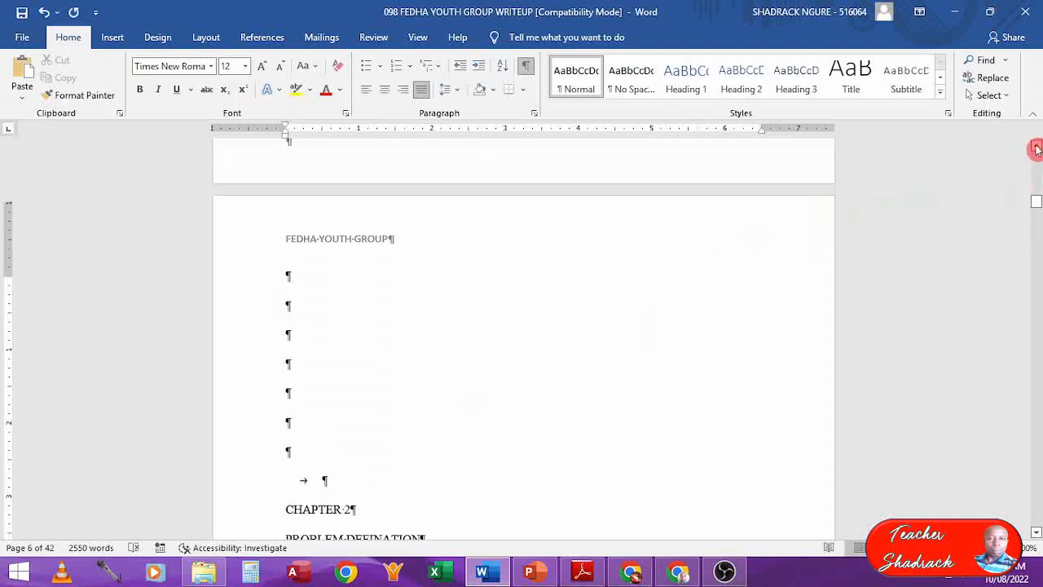
left_click_drag(1036, 147, 1036, 147)
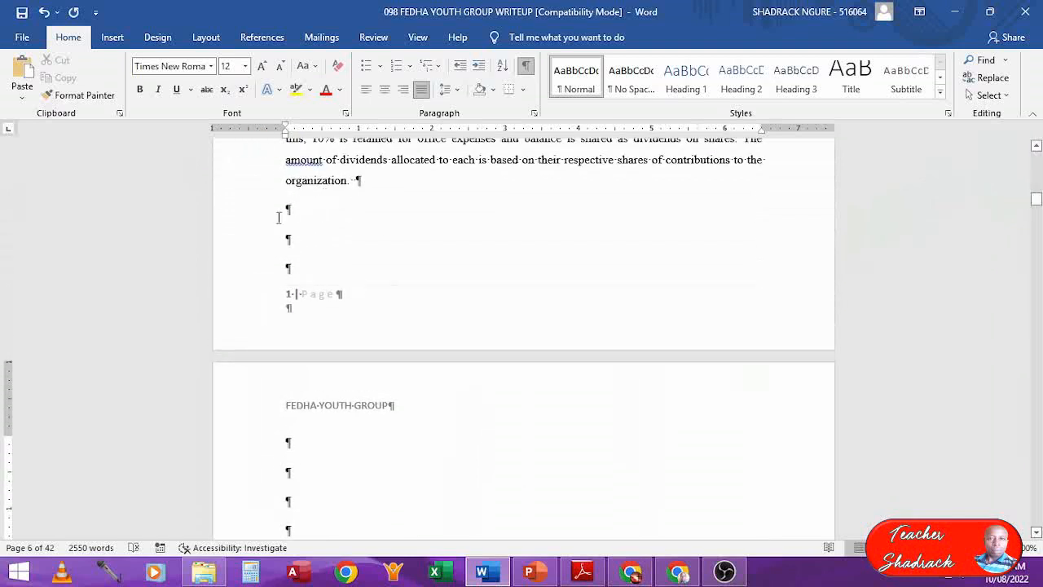
left_click(279, 315)
left_click(286, 209)
left_click(298, 351)
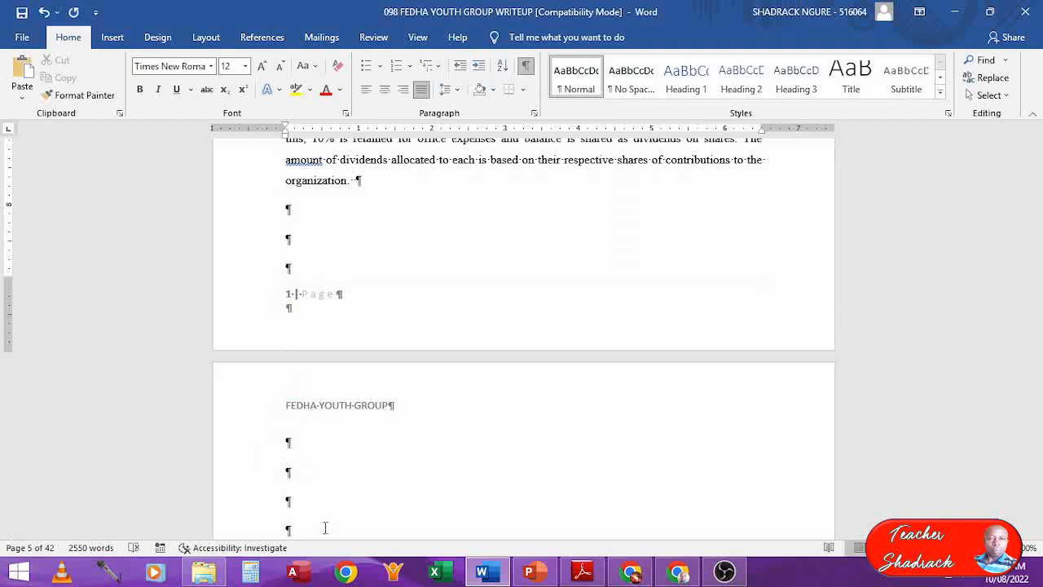
key("Delete")
key("Delete")
key("Delete")
key("Delete")
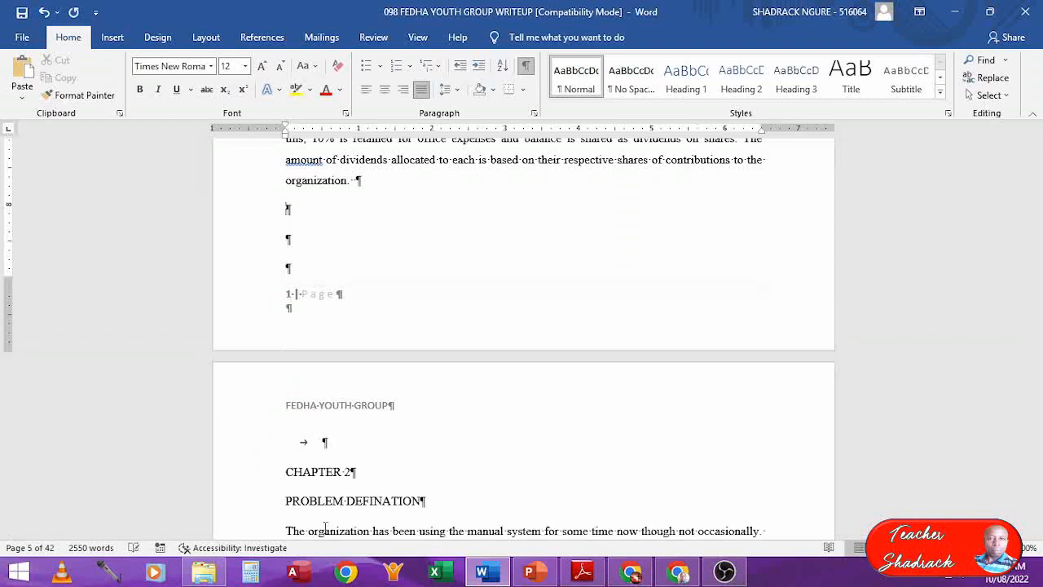
key("Delete")
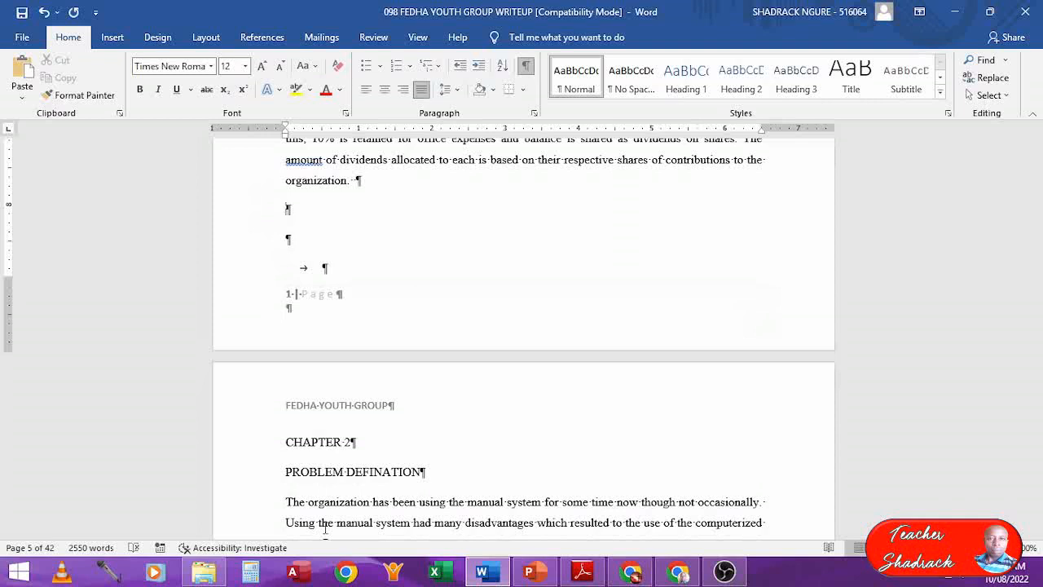
key("Delete")
key("Delete")
key("Delete")
key("Delete")
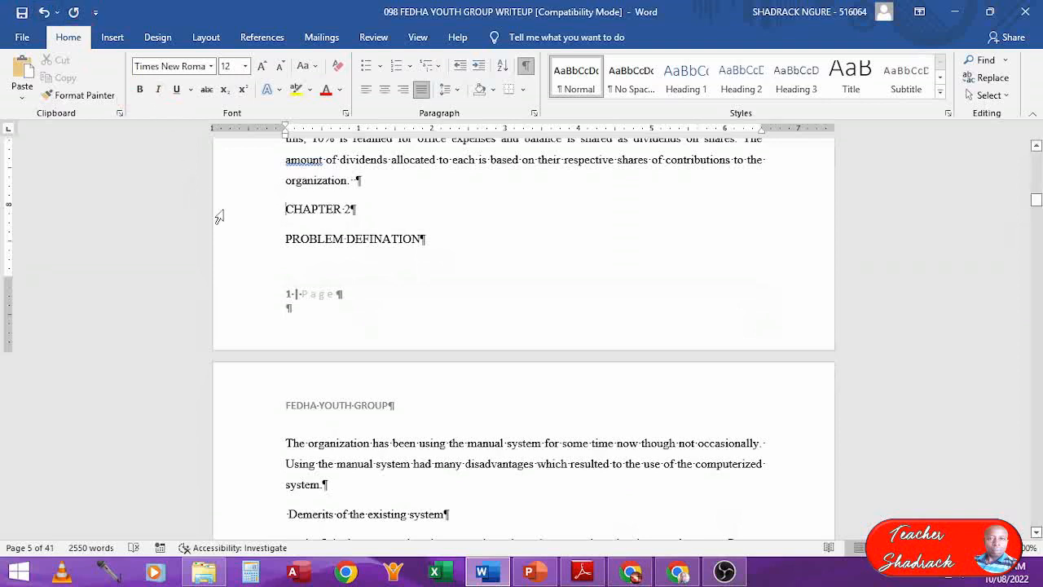
- Insert a page break directly before the CHAPTER 2 heading
left_click(207, 39)
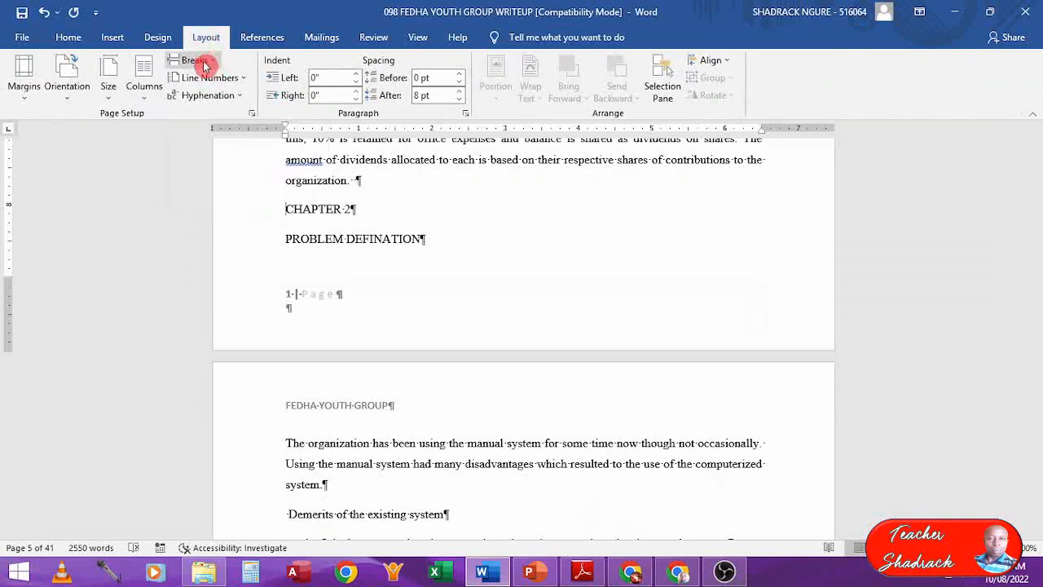
left_click(194, 60)
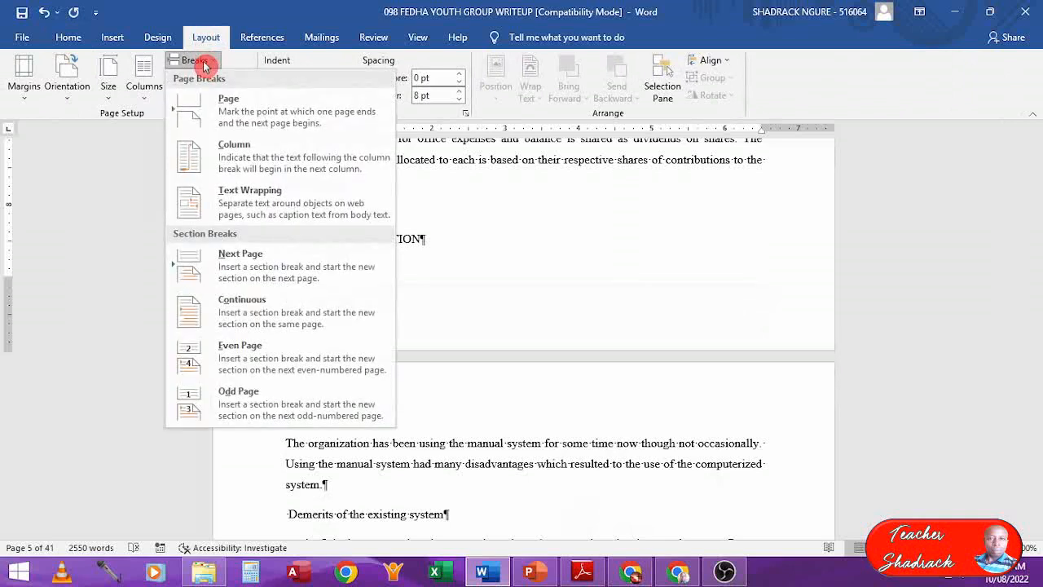
left_click(214, 119)
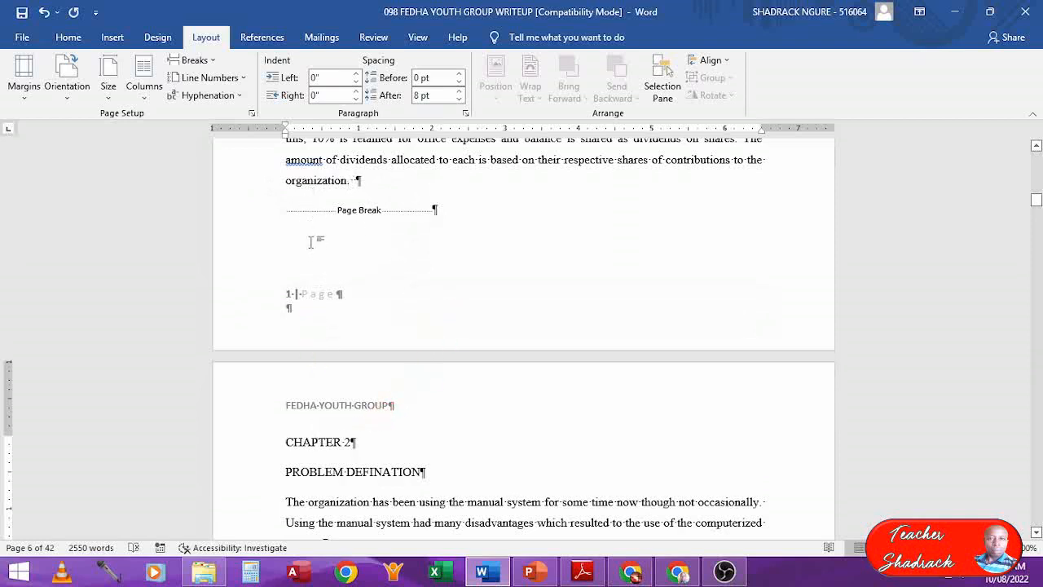
left_click(298, 178)
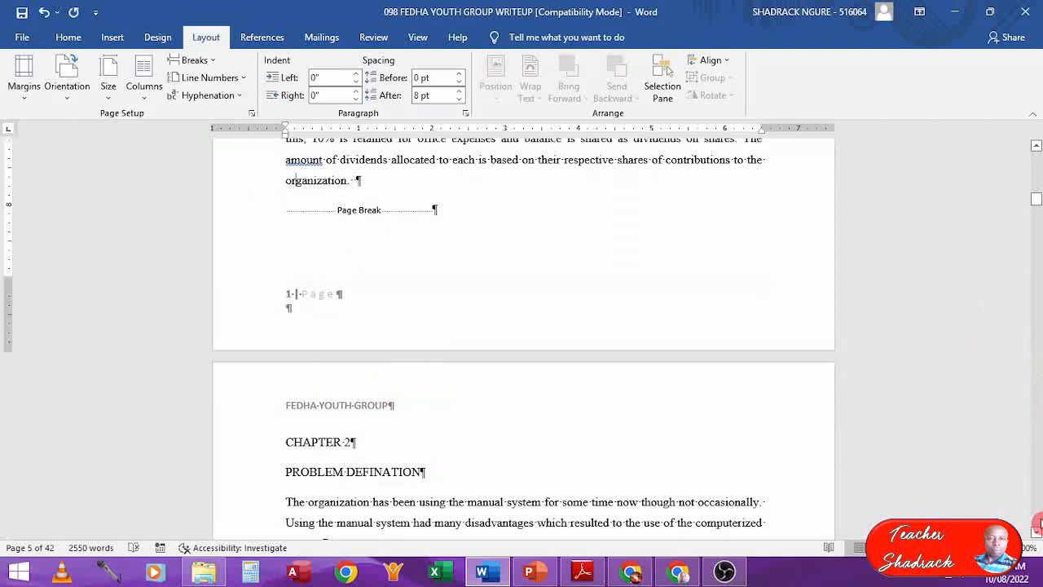
- Apply the Title style to the CHAPTER 2 heading and Heading 1 to the PROBLEM DEFINATION line
left_click(1036, 534)
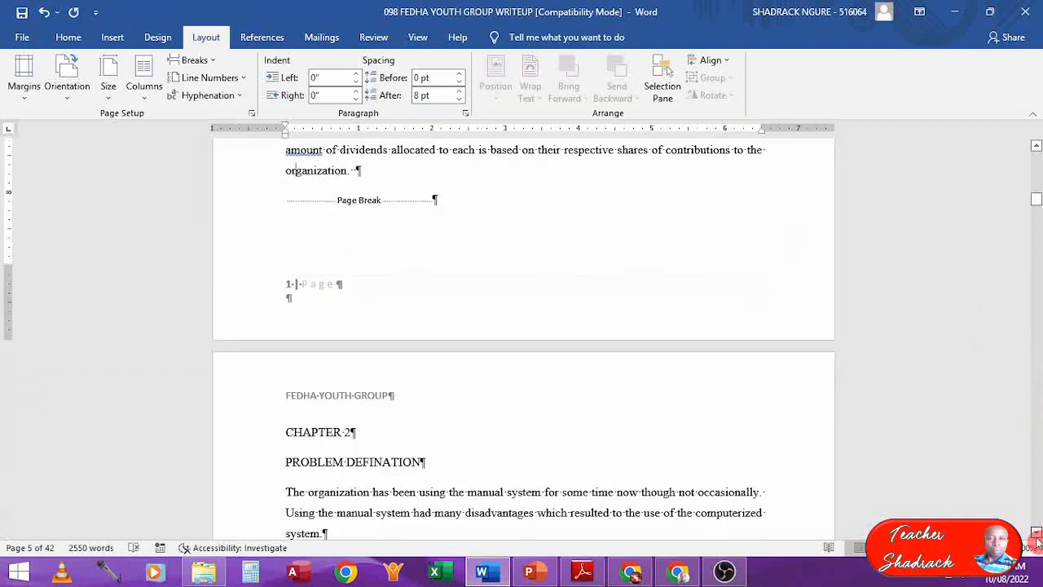
left_click_drag(1036, 538, 1037, 538)
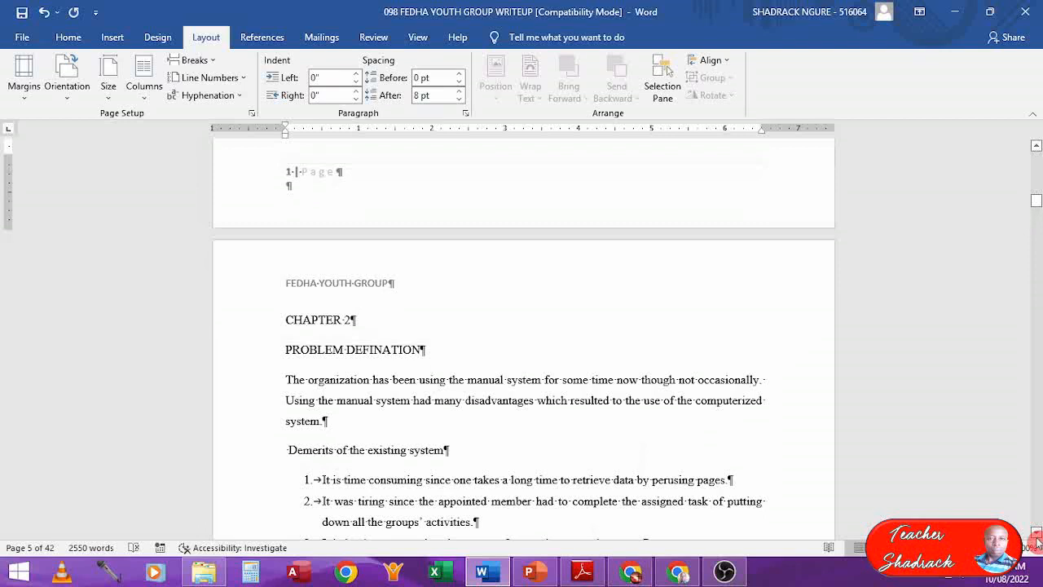
left_click(267, 326)
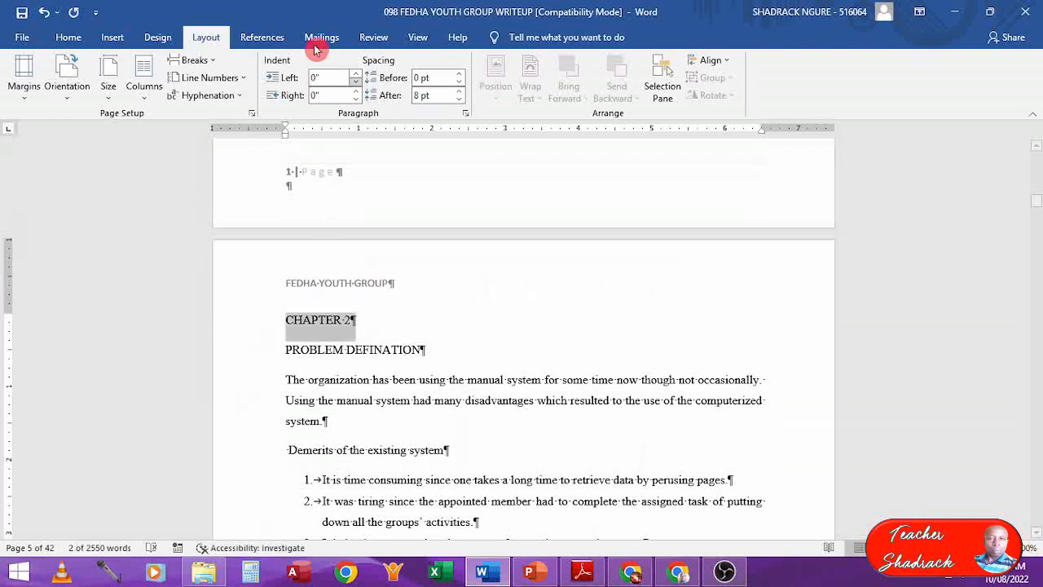
left_click(66, 38)
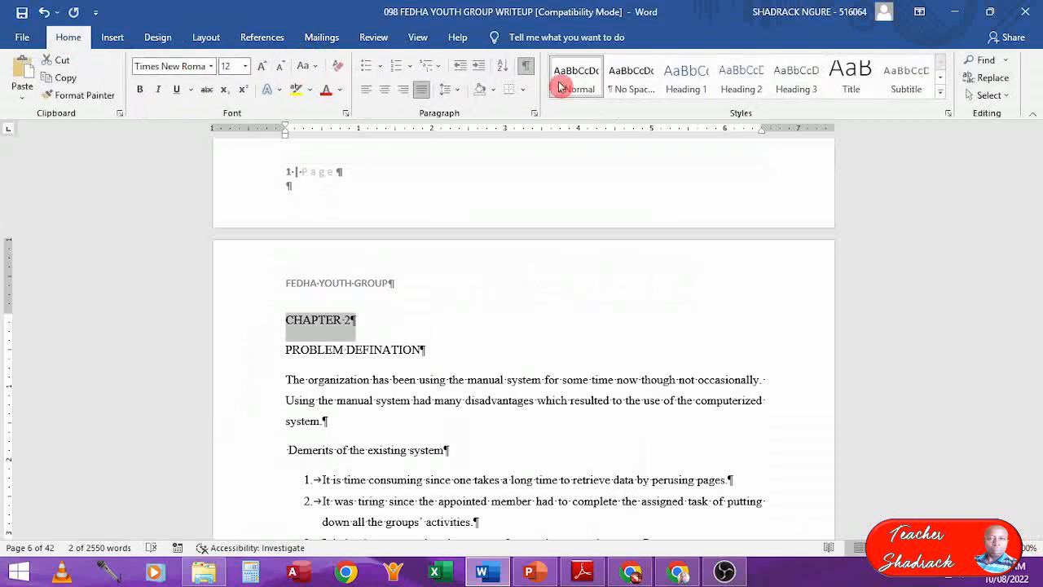
left_click(853, 80)
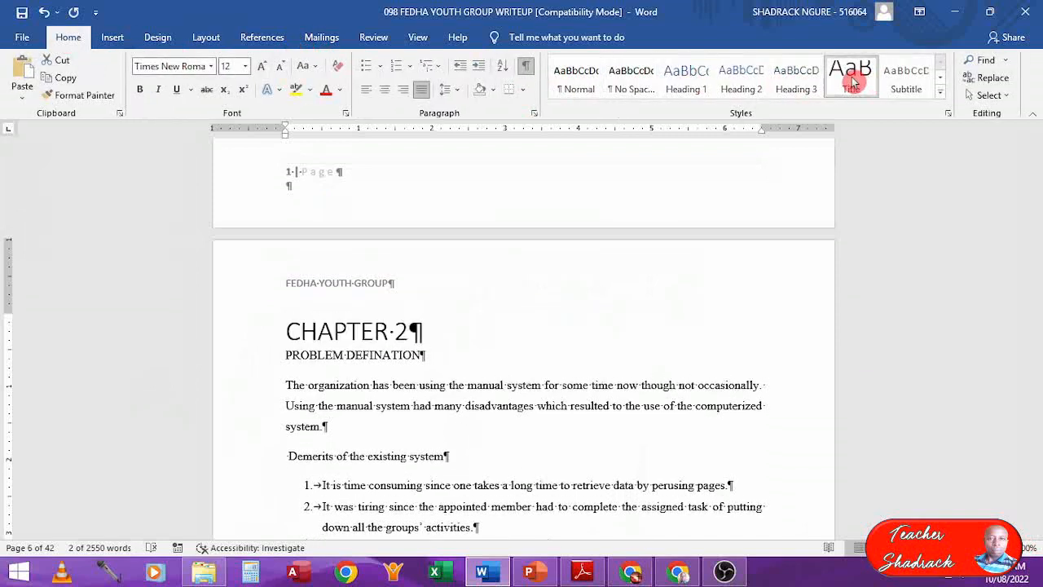
left_click(320, 358)
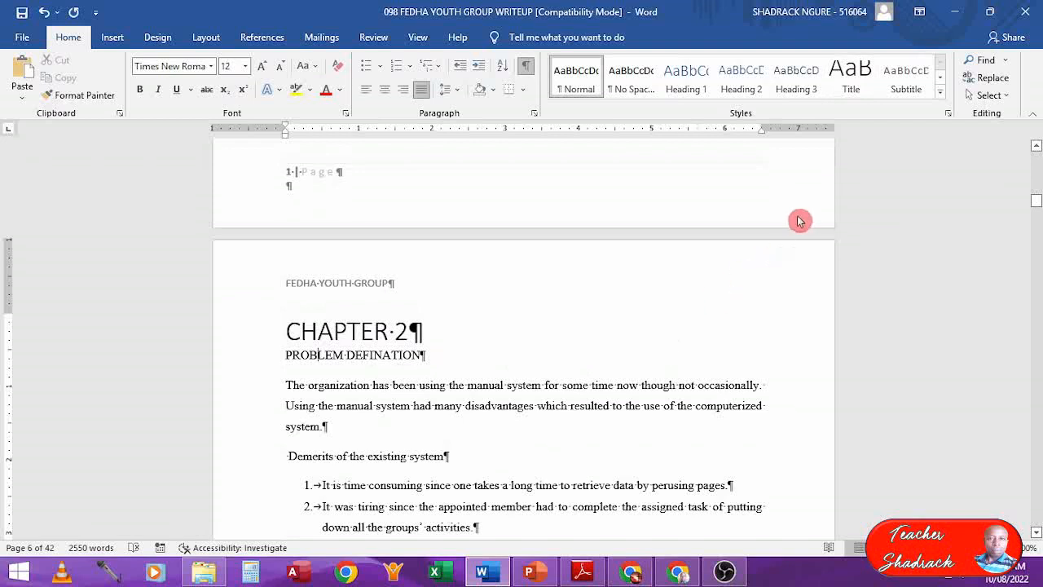
left_click(680, 75)
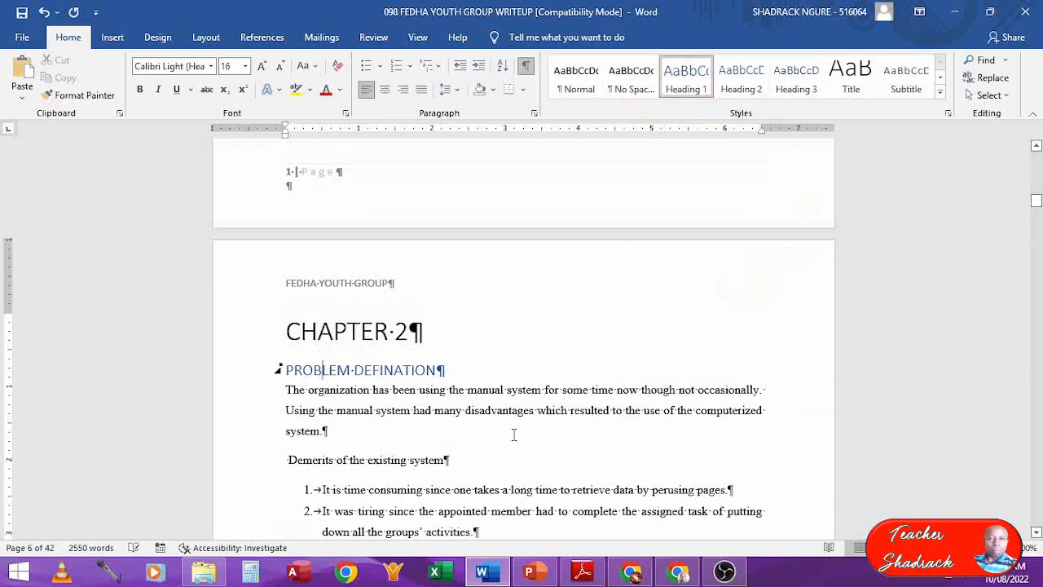
- Apply Heading 2 to the Chapter 2 subheadings on demerits of the existing system, aims of the proposed system and merits of the proposed system
left_click(318, 459)
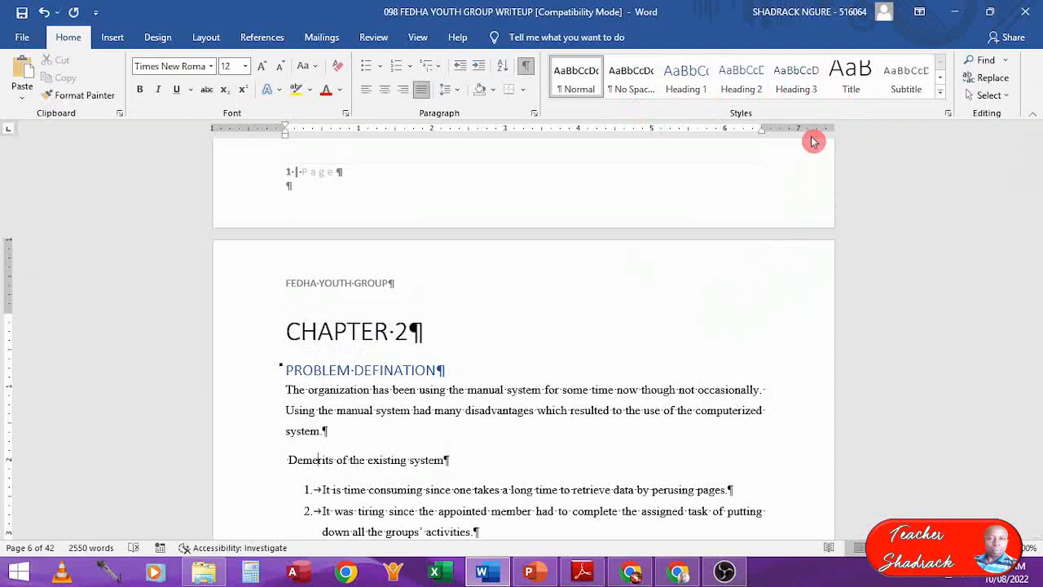
left_click(757, 96)
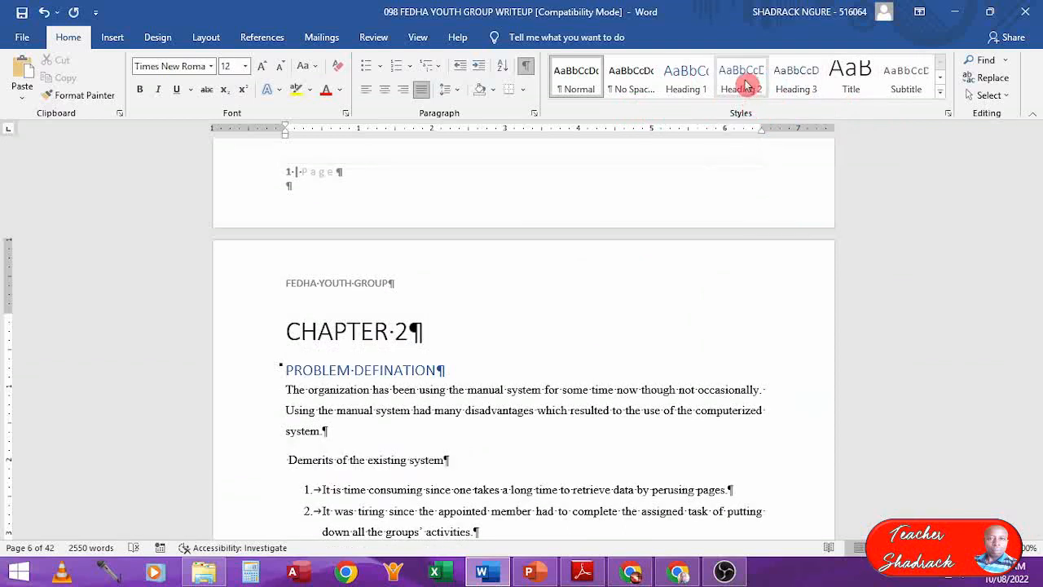
left_click(745, 79)
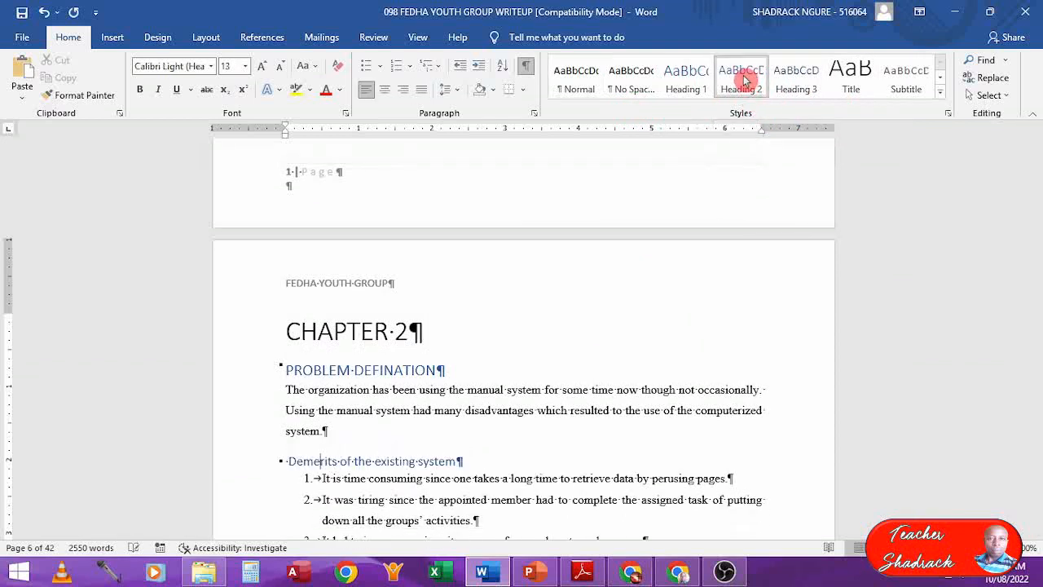
left_click(1035, 536)
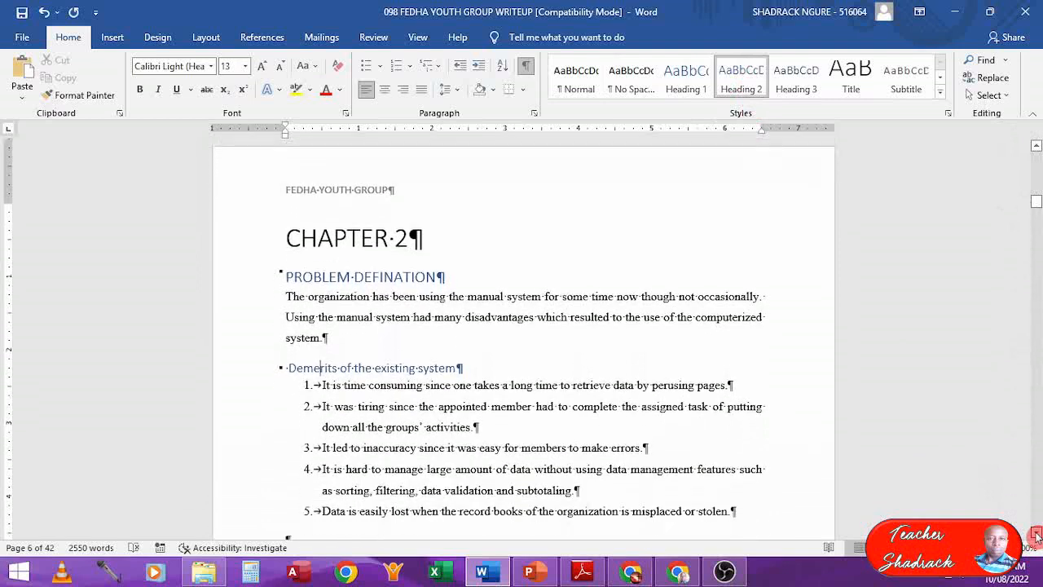
left_click(1035, 535)
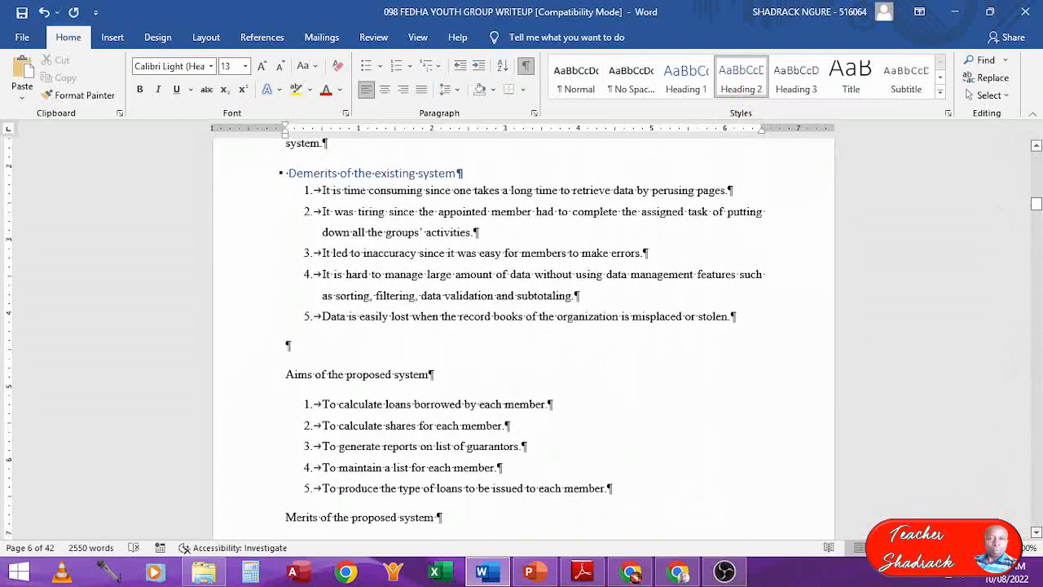
left_click(356, 371)
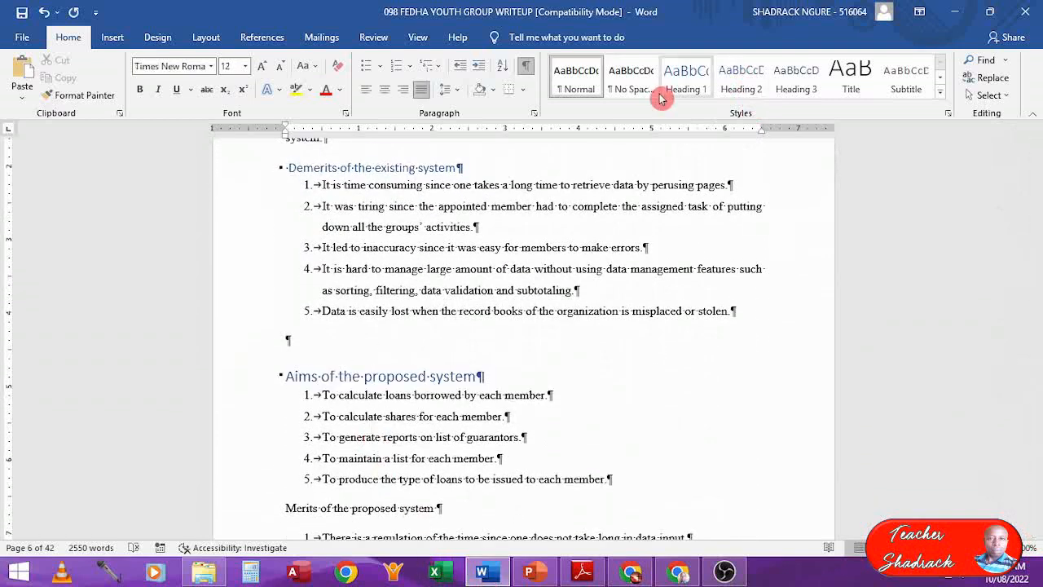
left_click(742, 72)
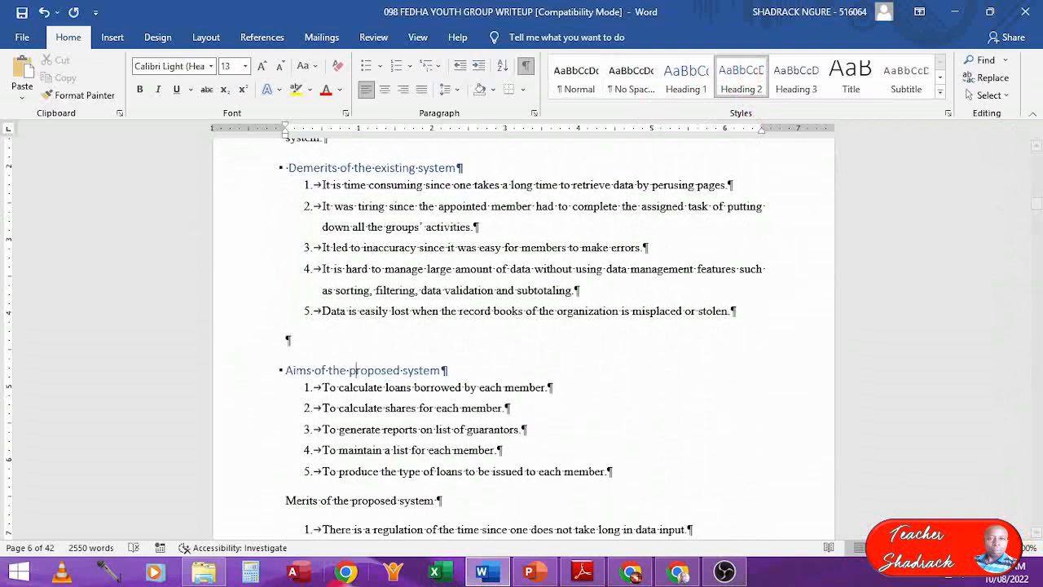
left_click(353, 500)
left_click(741, 73)
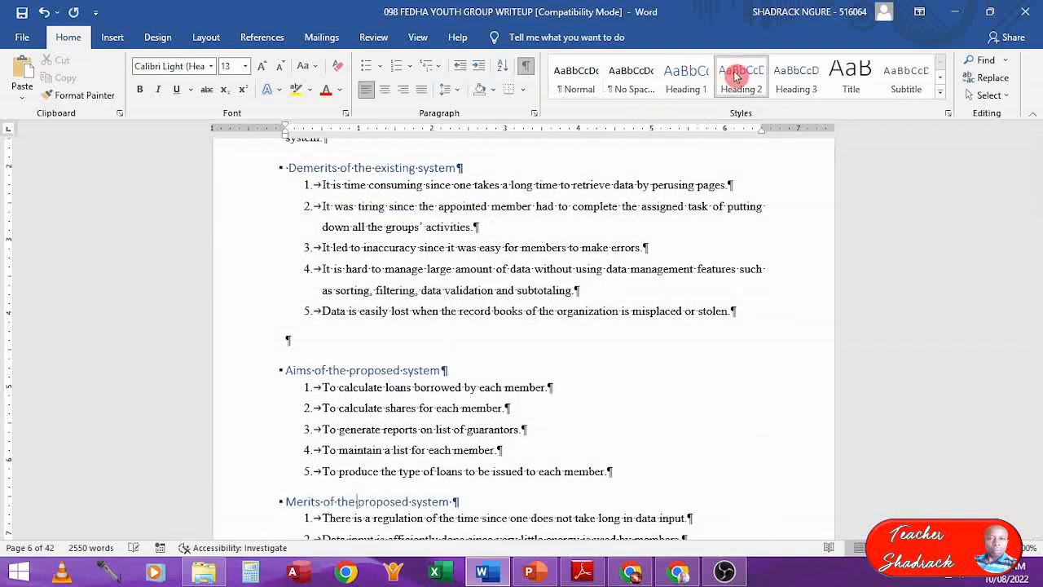
- Delete the empty paragraphs between the last numbered merit of the proposed system and the CHAPTER 3 heading
left_click(1036, 533)
left_click_drag(1037, 537, 1037, 536)
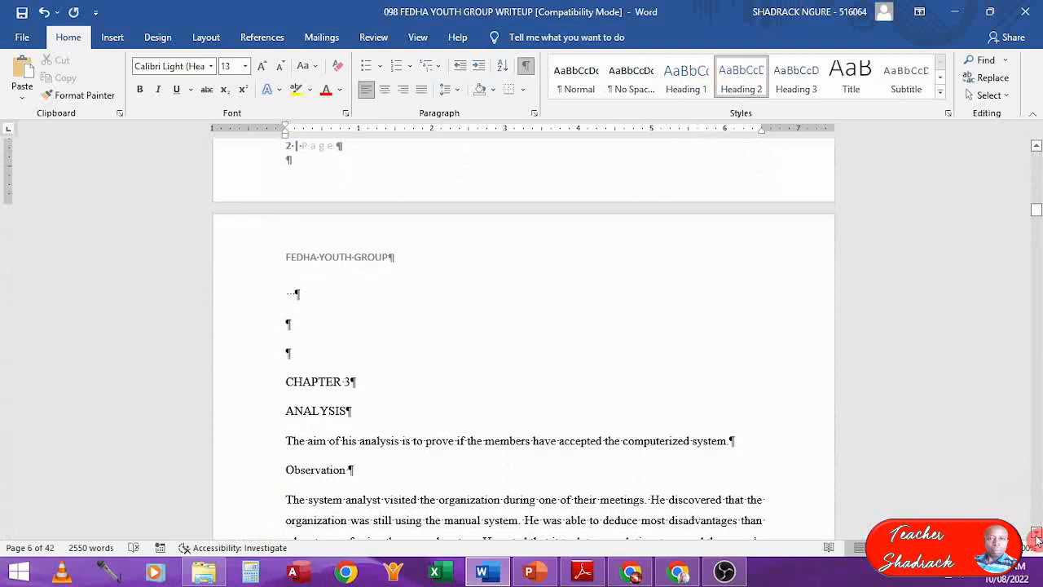
left_click_drag(1037, 149, 1036, 151)
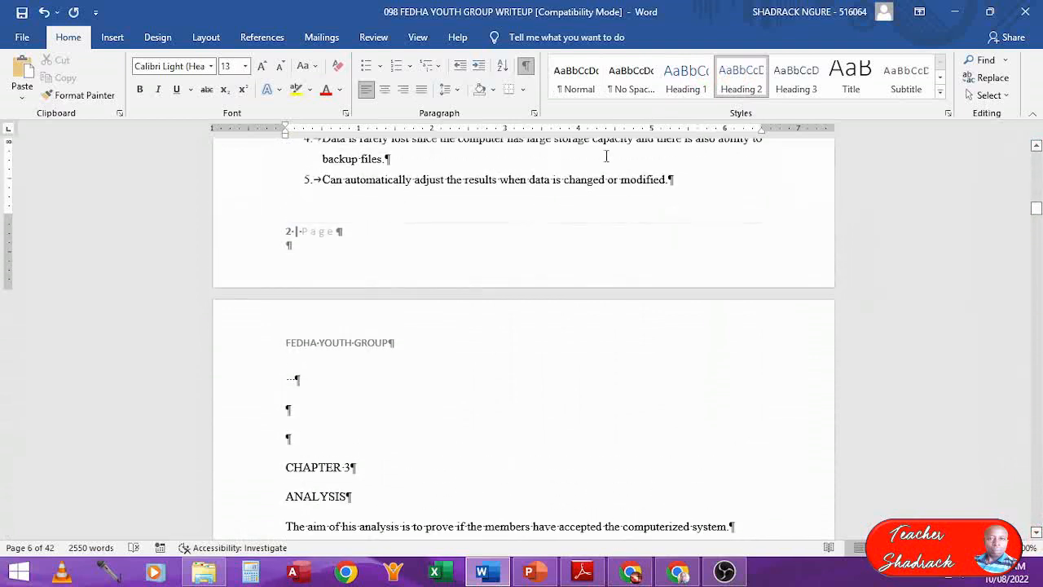
left_click(326, 203)
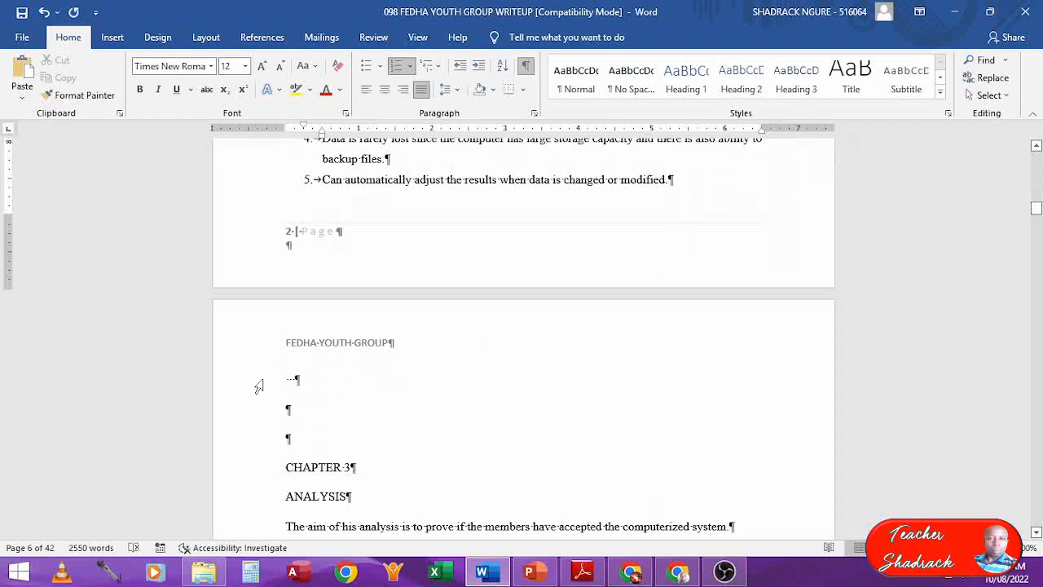
left_click_drag(257, 383, 285, 445)
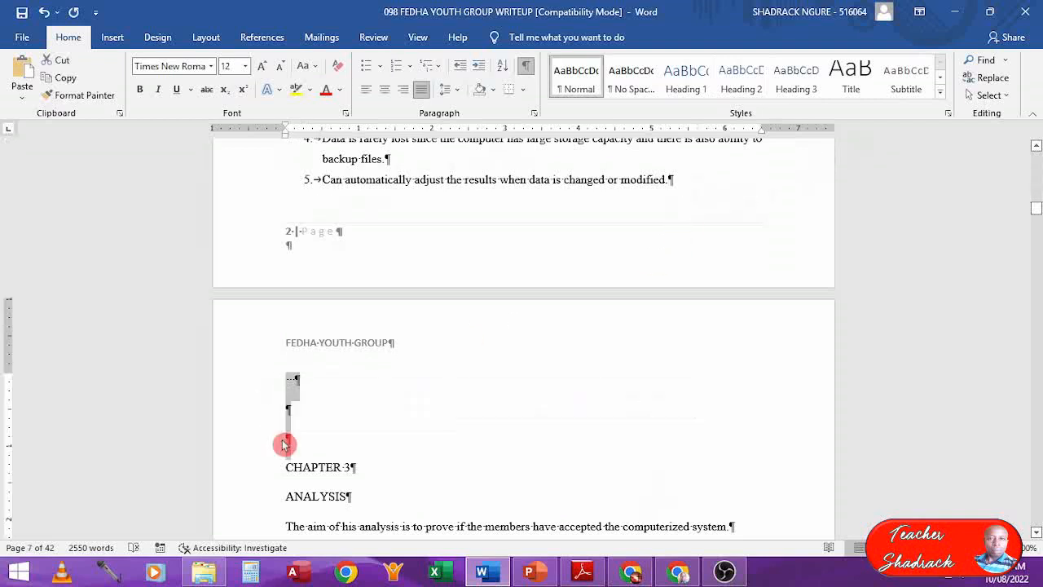
key("BackSpace")
key("BackSpace")
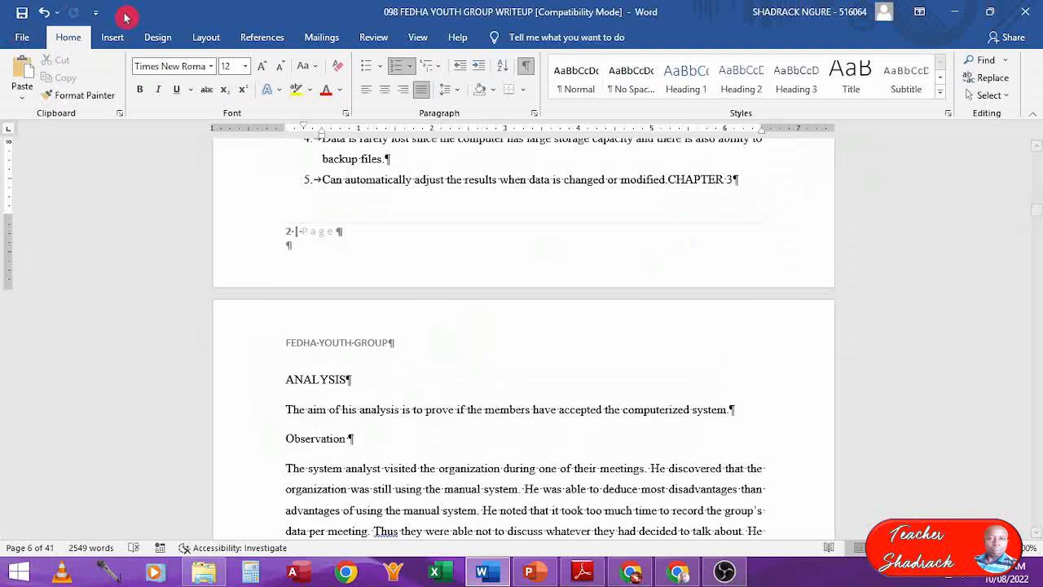
- Insert a page break directly before CHAPTER 3 and remove the list numbering and indent from that heading
left_click(212, 39)
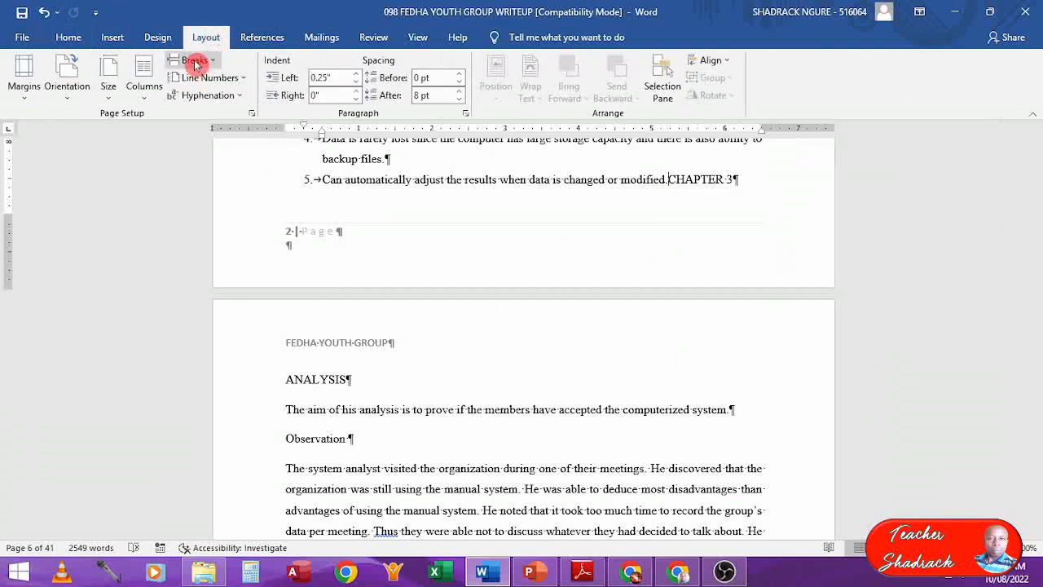
left_click(192, 61)
left_click(205, 110)
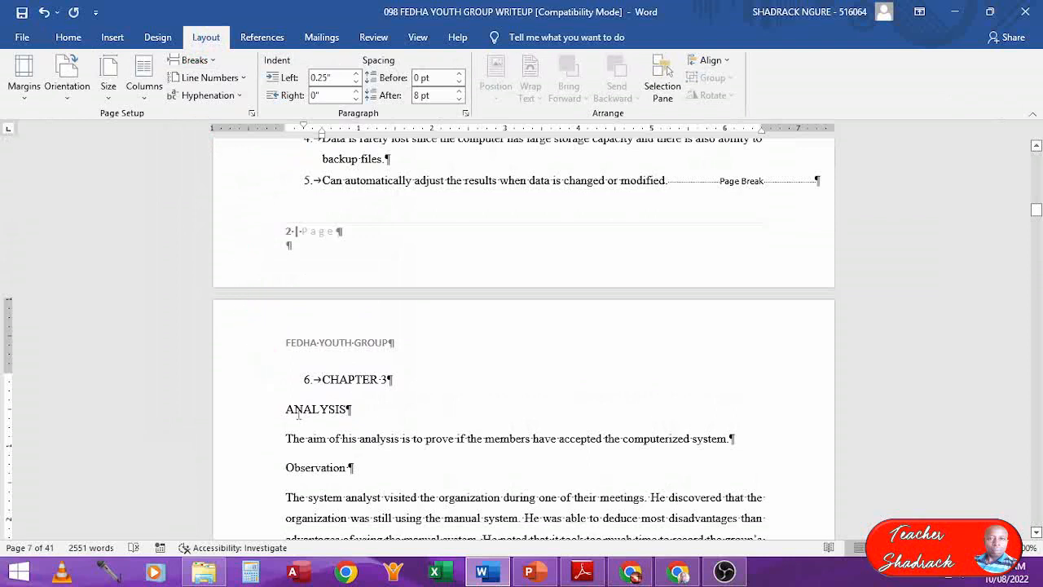
key("BackSpace")
key("BackSpace")
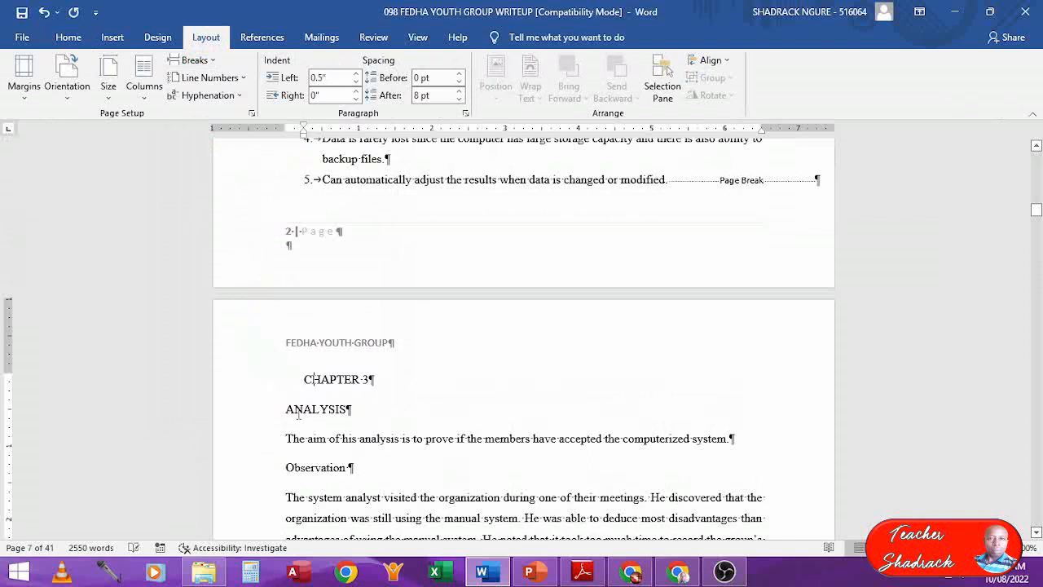
key("BackSpace")
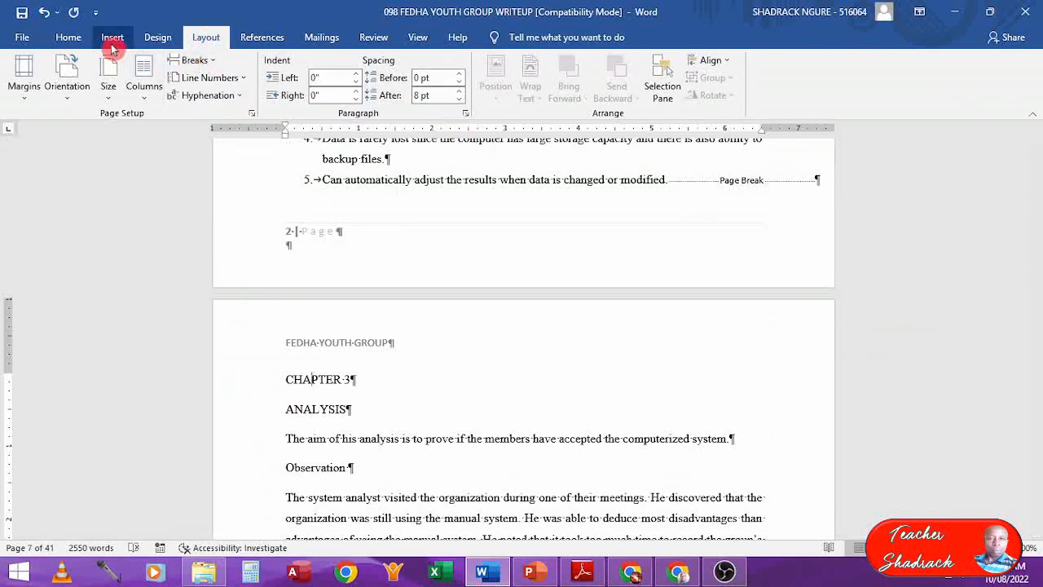
- Apply the Title style to the CHAPTER 3 heading and Heading 1 to the ANALYSIS line
left_click(70, 37)
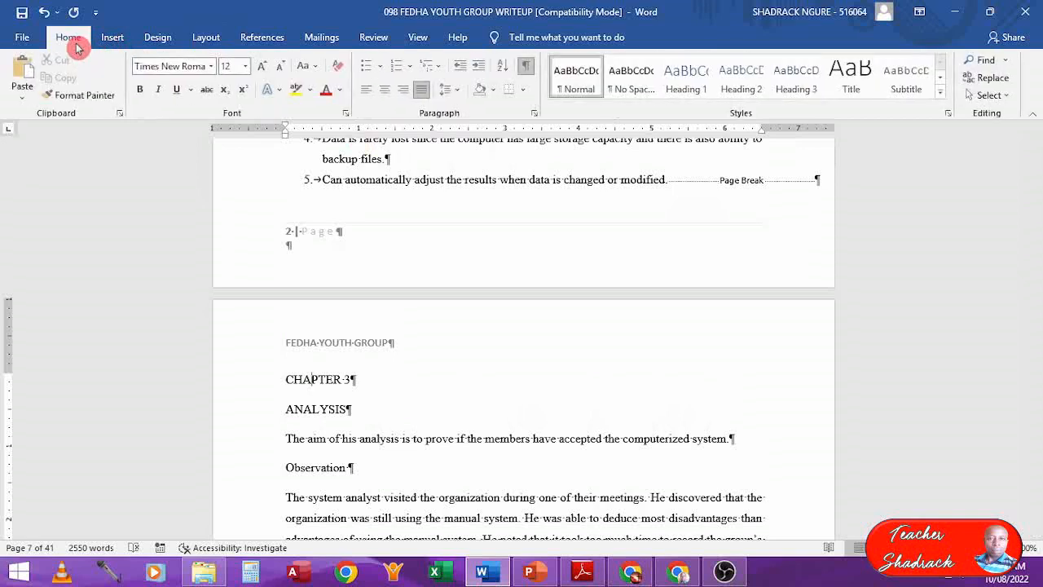
left_click(852, 78)
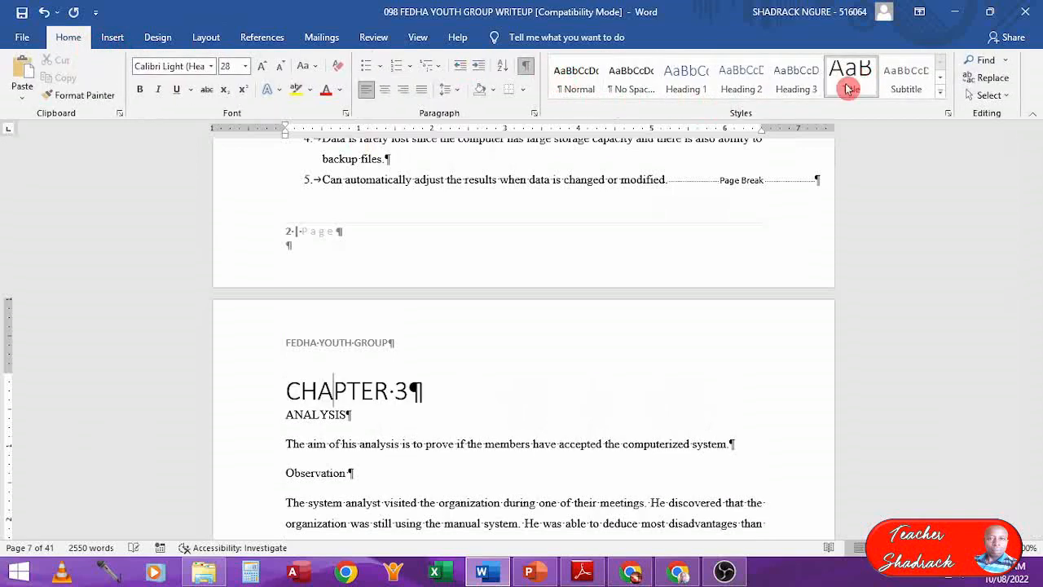
left_click(322, 418)
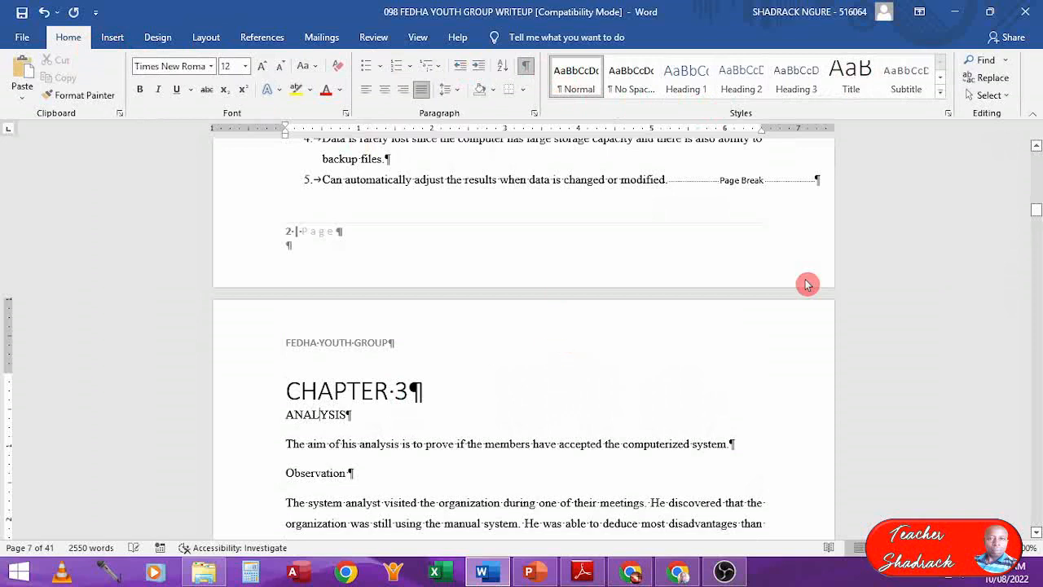
left_click(701, 86)
left_click(701, 86)
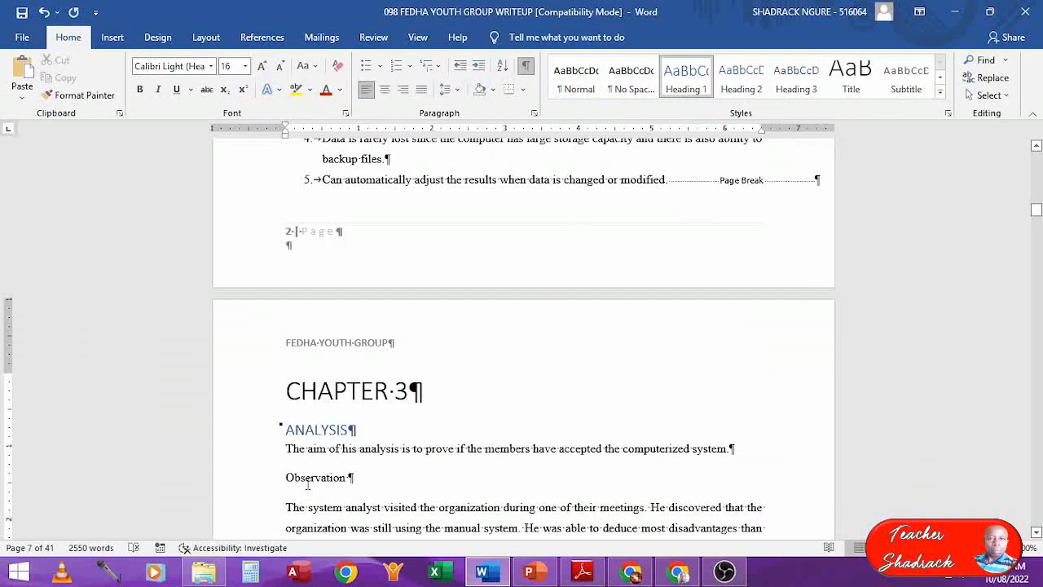
- Apply Heading 2 to the Observation and b) Questionnaire subheadings of Chapter 3
left_click(308, 481)
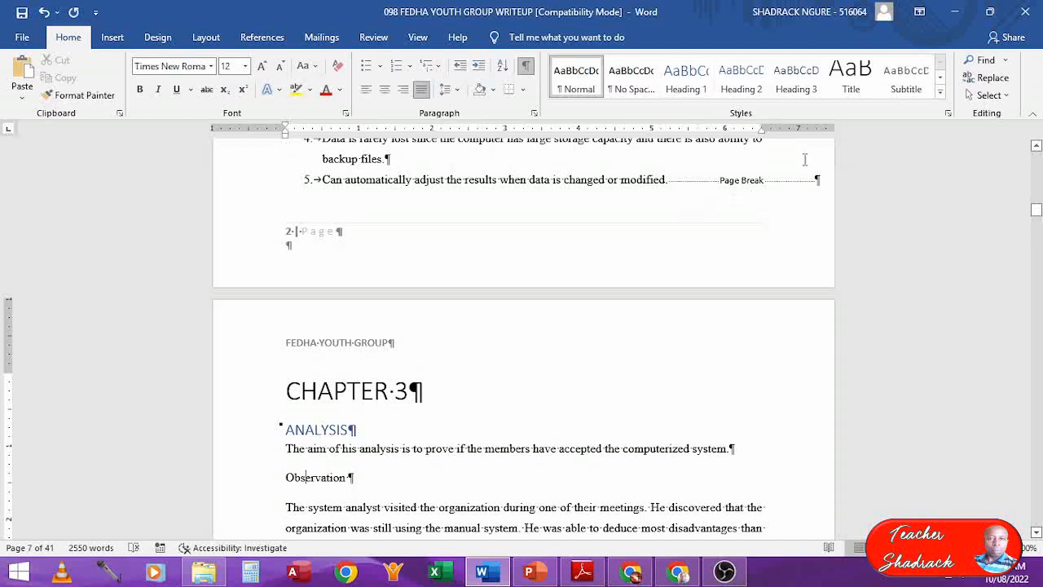
left_click(742, 86)
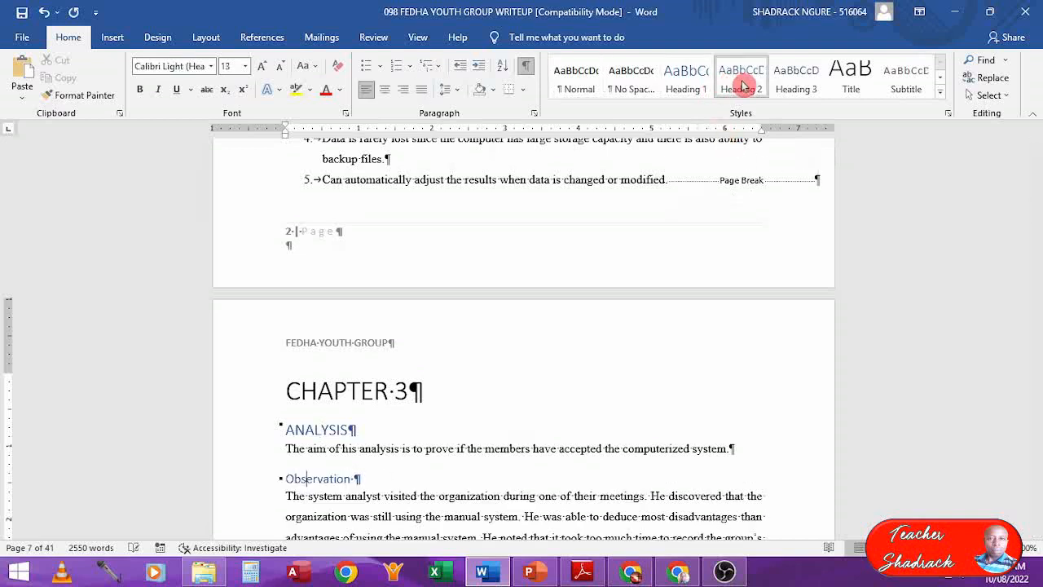
key("Down")
key("Down")
key("Down")
key("Down")
key("Down")
key("Down")
key("Down")
key("Down")
key("Down")
key("Down")
key("Down")
key("Down")
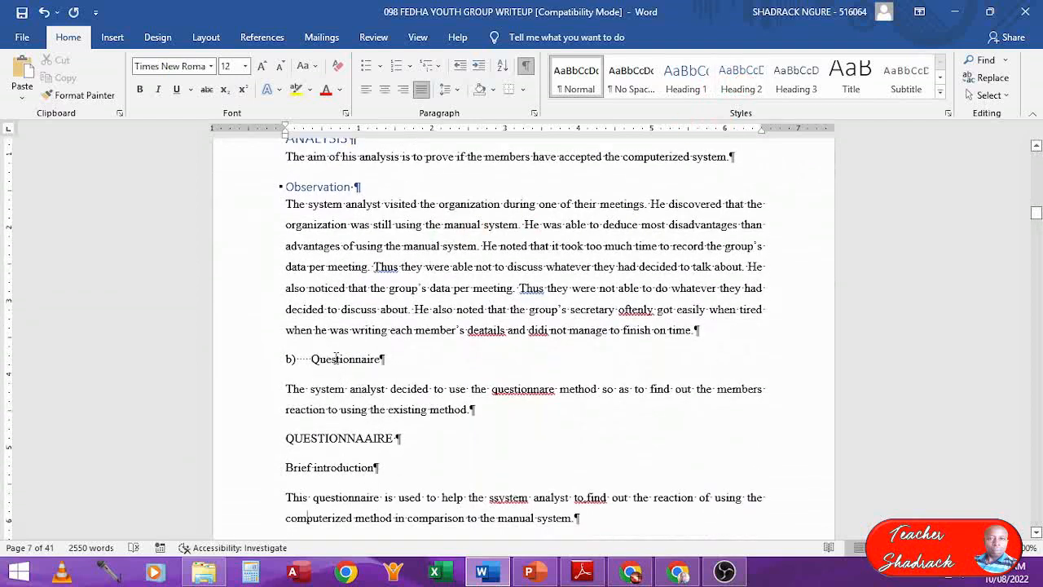
left_click(333, 359)
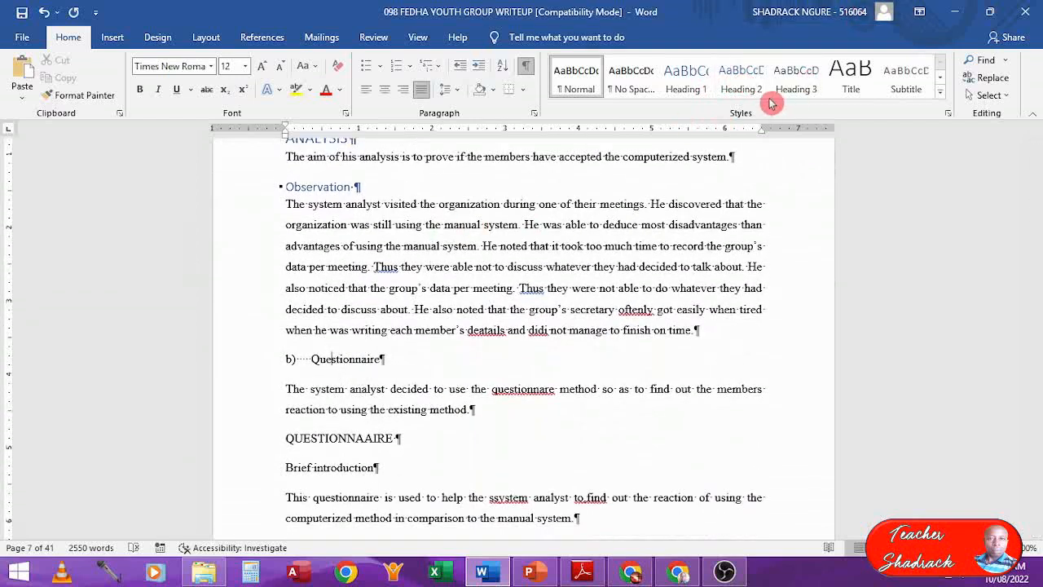
left_click(744, 79)
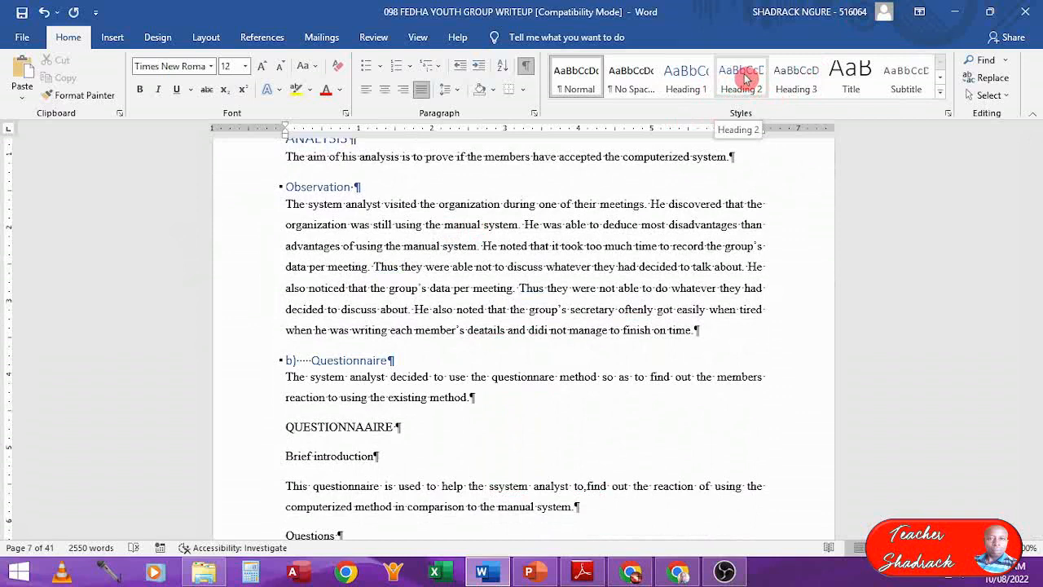
- Look through the pages from the QUESTIONNAAIRE line to the Feasibility Study section for surplus page breaks and blank lines
left_click(324, 424)
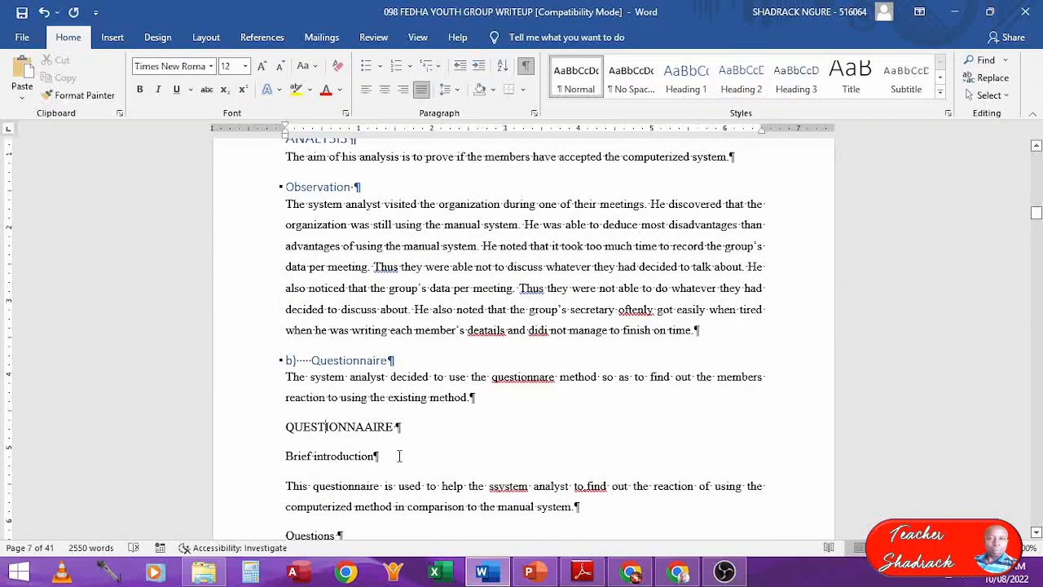
key("Down")
key("Down")
key("Down")
key("Down")
key("Down")
key("Down")
key("Down")
key("Down")
key("Down")
key("Down")
key("Down")
key("Down")
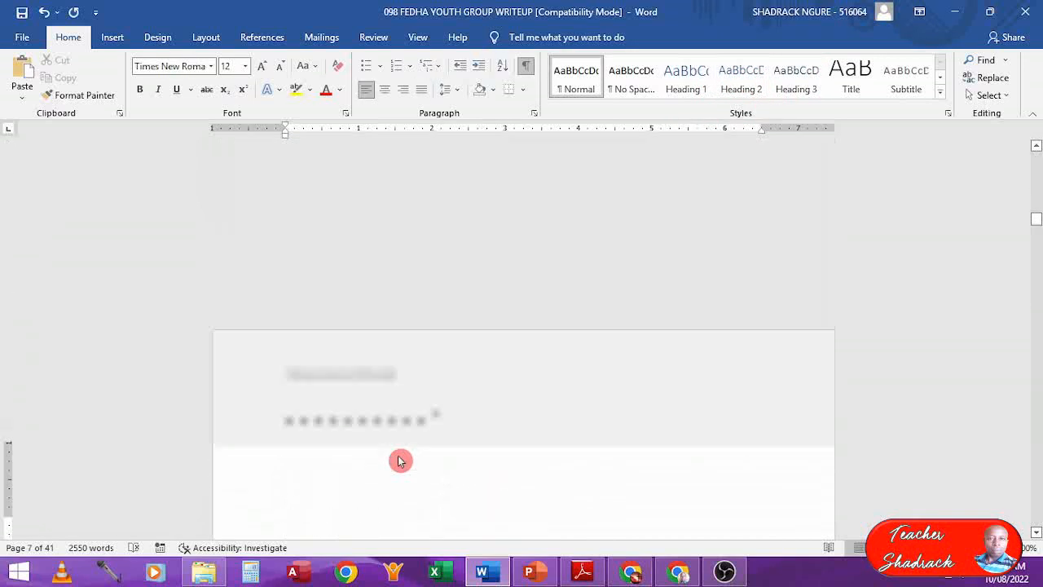
key("Down")
key("Down")
key("Down")
key("Down")
key("Down")
key("Down")
key("Down")
key("Down")
key("Down")
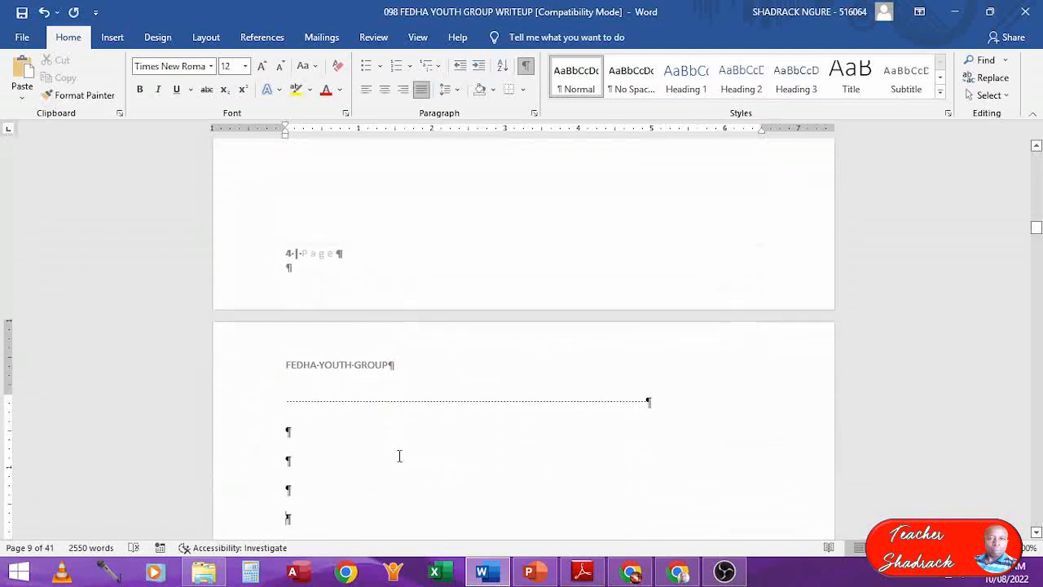
key("Down")
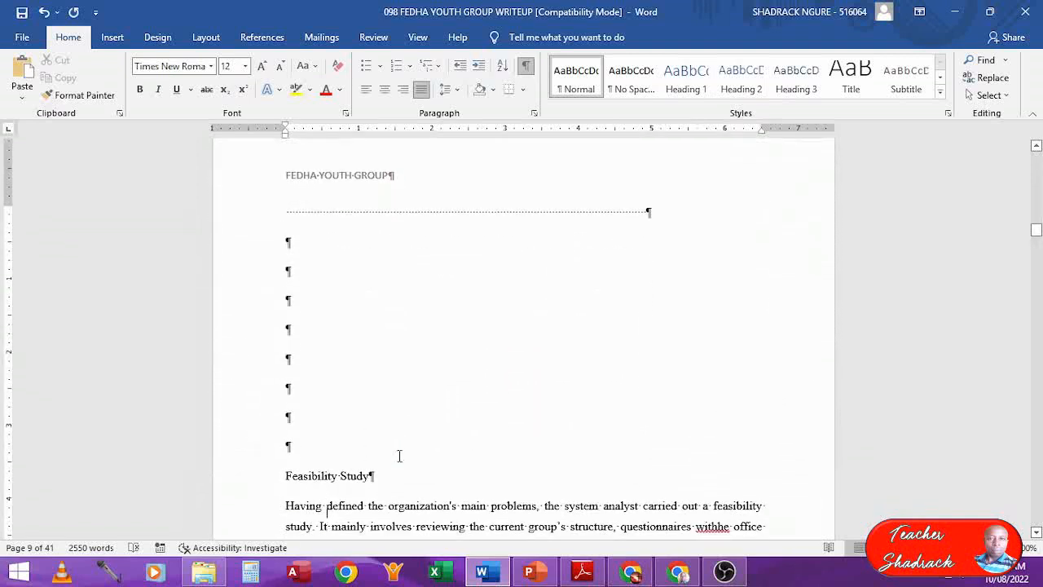
scroll(400, 455, "up", 3)
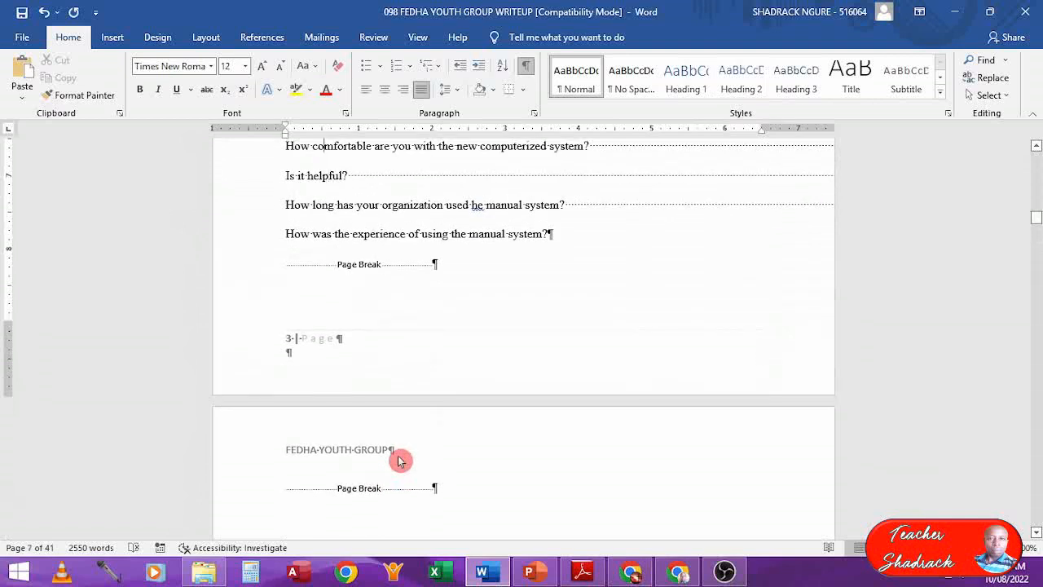
- Delete the page breaks, dotted line and empty paragraphs between the last questionnaire question and the Feasibility Study heading
key("Down")
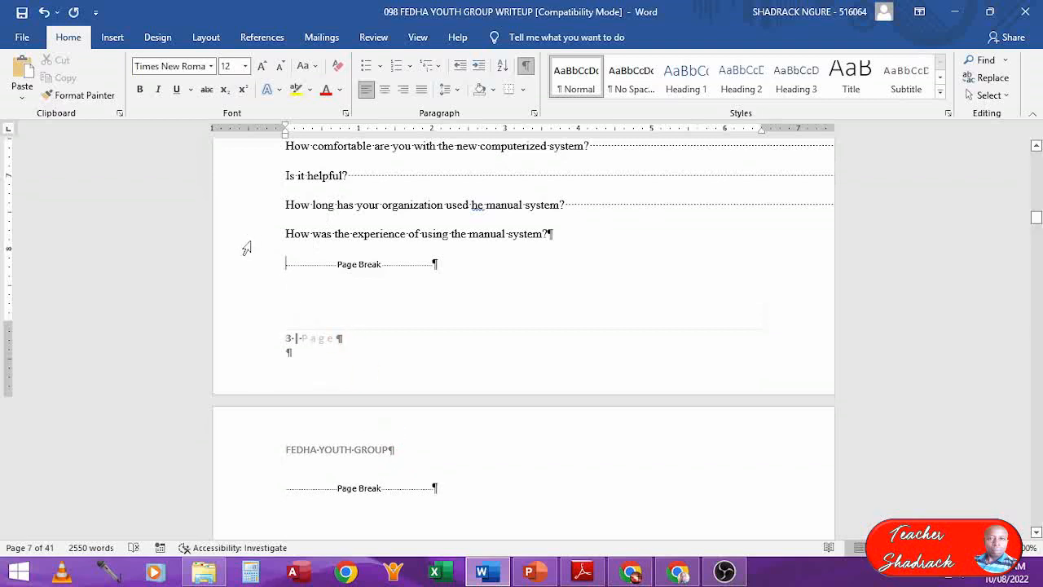
left_click(245, 279)
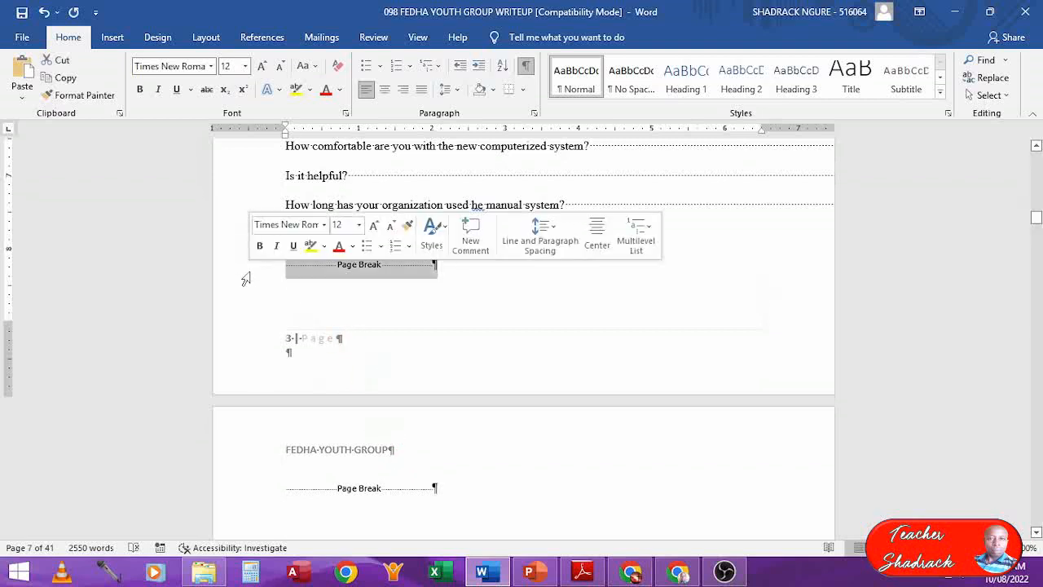
key("Delete")
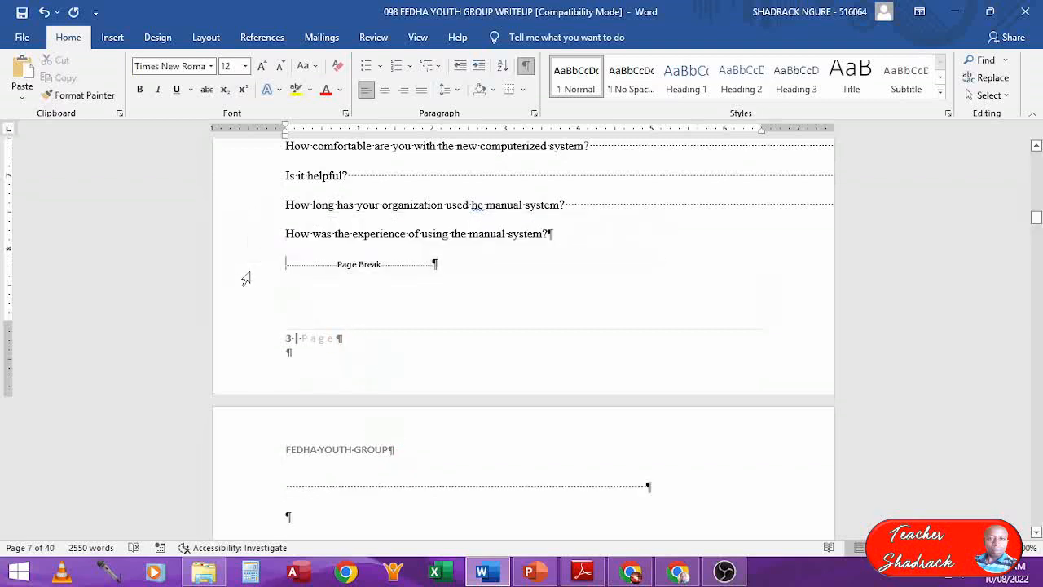
key("Delete")
key("Delete")
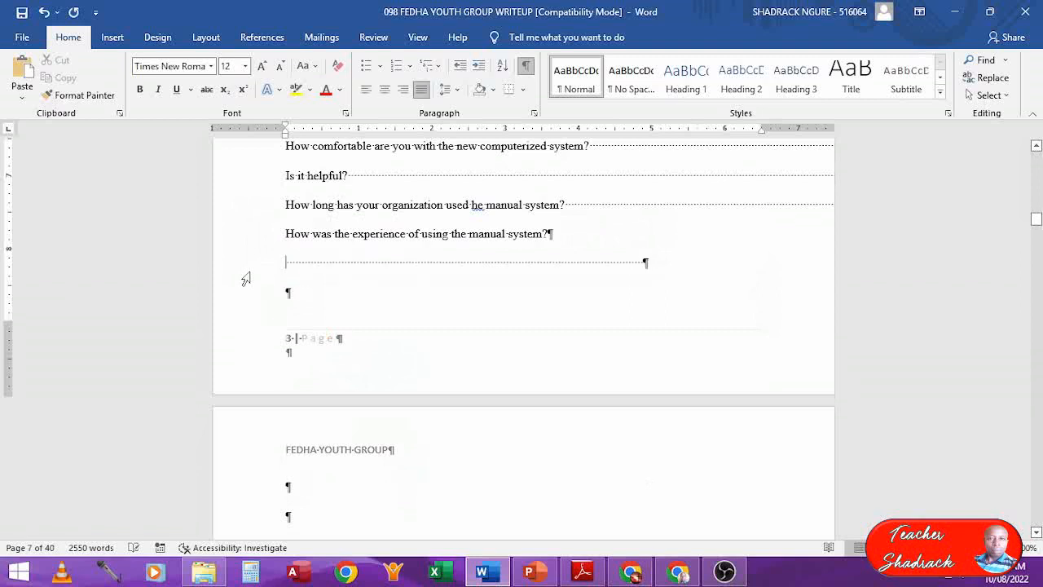
key("Delete")
key("Delete")
key("Delete")
key("Delete")
key("Delete")
key("Delete")
key("Delete")
key("Delete")
key("Delete")
key("Delete")
key("Delete")
key("Delete")
key("Delete")
key("Delete")
key("Delete")
key("Delete")
key("Delete")
key("Delete")
key("Delete")
key("Delete")
key("Delete")
key("Delete")
key("Delete")
key("Delete")
key("Delete")
key("Delete")
key("Delete")
key("Delete")
key("Delete")
key("Delete")
key("Delete")
key("Delete")
key("Delete")
key("Delete")
key("Delete")
key("Delete")
key("Delete")
key("Delete")
key("Delete")
key("Delete")
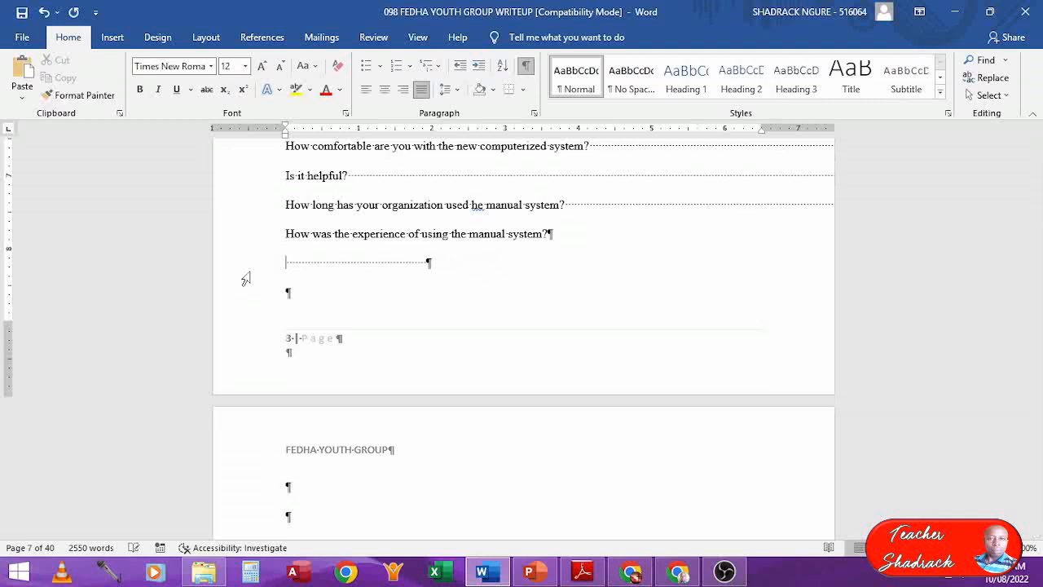
key("Delete")
key("Delete")
key("Delete")
key("Delete")
key("Delete")
key("Delete")
key("Delete")
key("Delete")
key("Delete")
key("Delete")
key("Delete")
key("Delete")
key("Delete")
key("Delete")
key("Delete")
key("Delete")
key("Delete")
key("Delete")
key("Delete")
key("Delete")
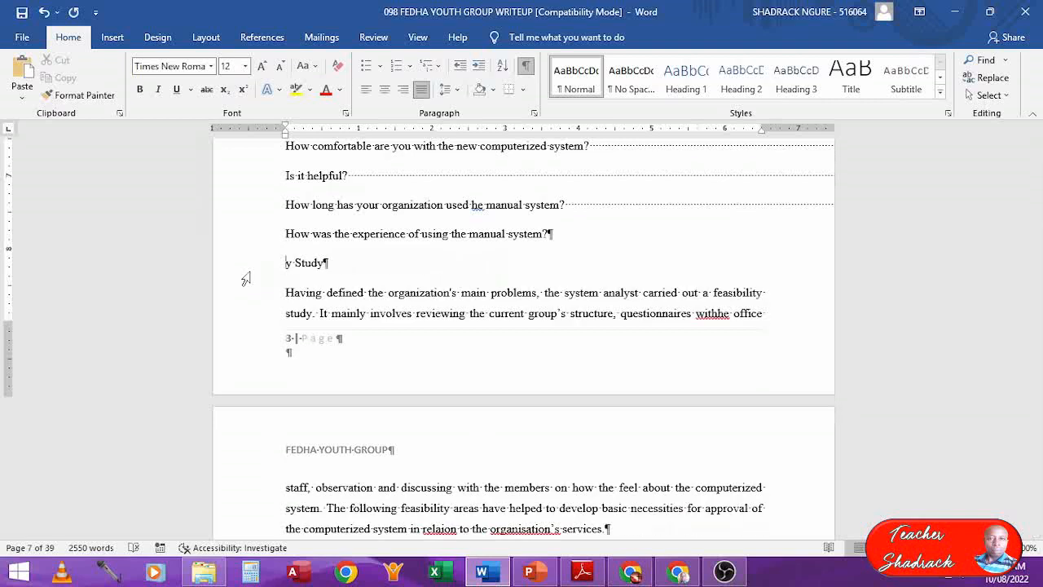
- Undo the deletion of the first letters of the Feasibility Study heading
key("ctrl+z")
key("ctrl+z")
key("ctrl+z")
key("ctrl+z")
key("ctrl+z")
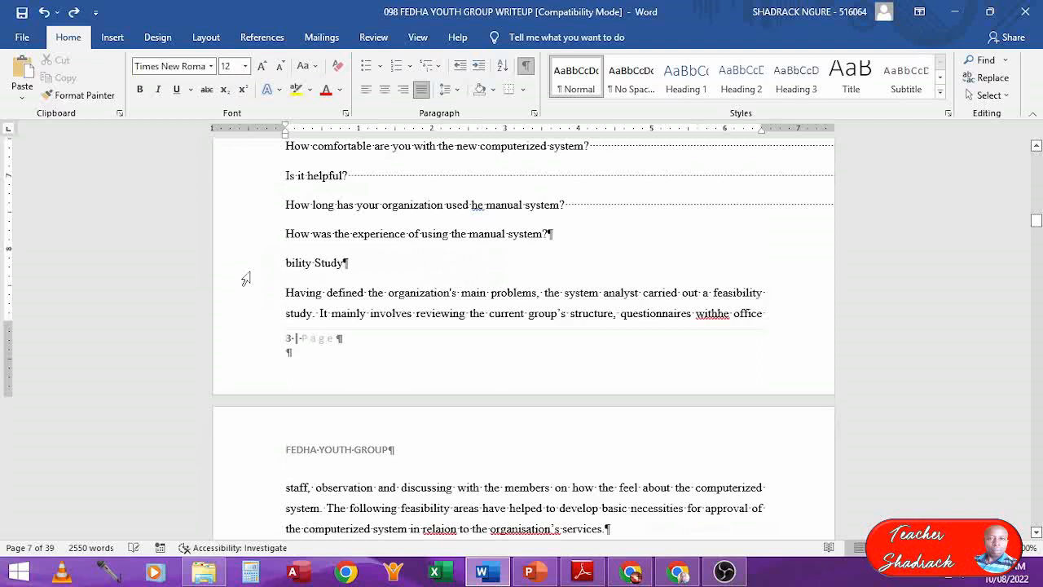
key("ctrl+z")
key("ctrl+z")
key("ctrl+z")
key("ctrl+z")
key("ctrl+z")
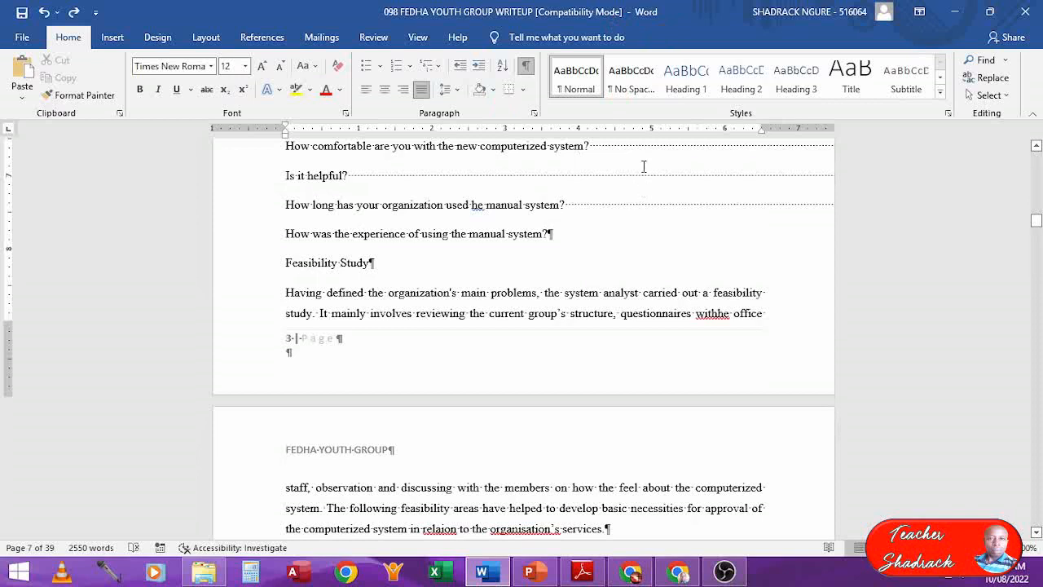
- Apply Heading 2 to the Feasibility Study heading and Heading 3 to the a) Schedule Feasibility subheading
left_click(686, 89)
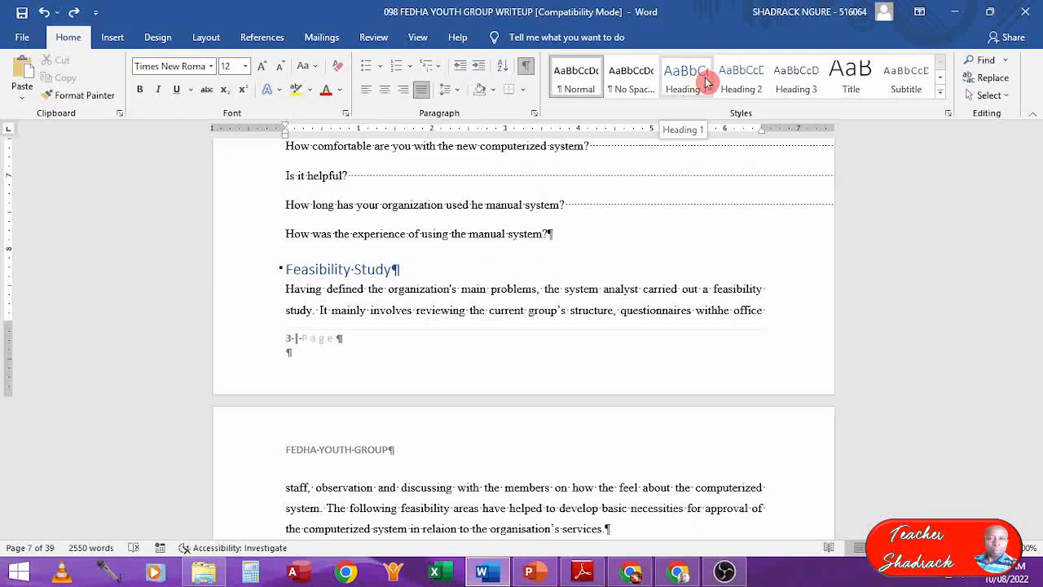
left_click(741, 80)
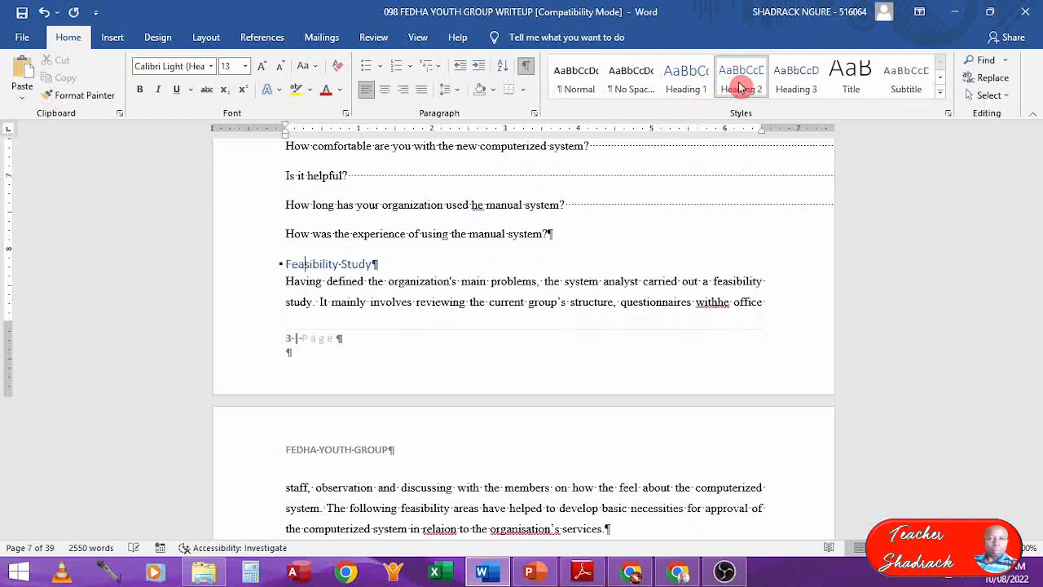
left_click(333, 493)
scroll(333, 494, "down", 8)
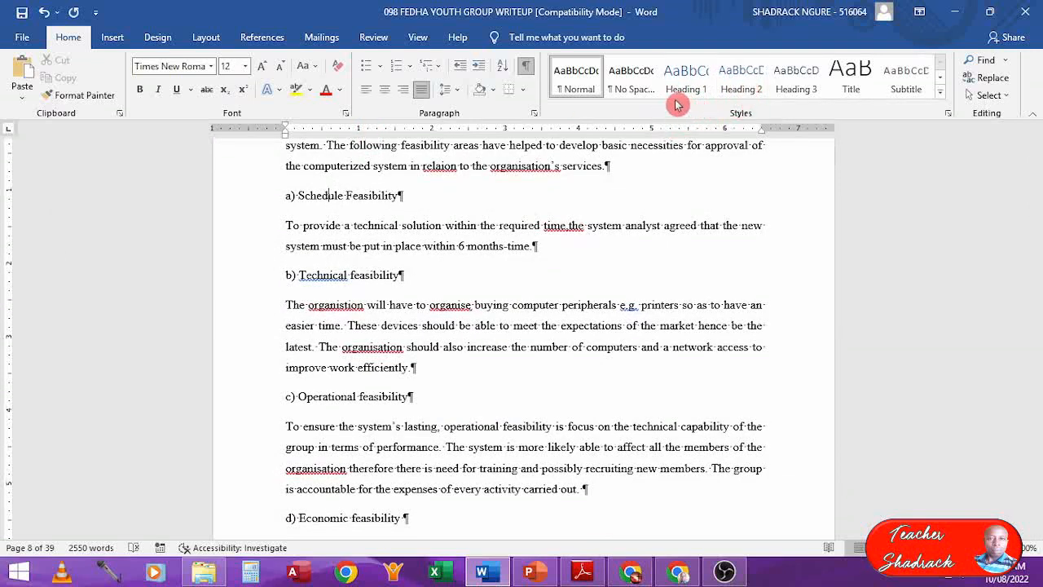
left_click(801, 88)
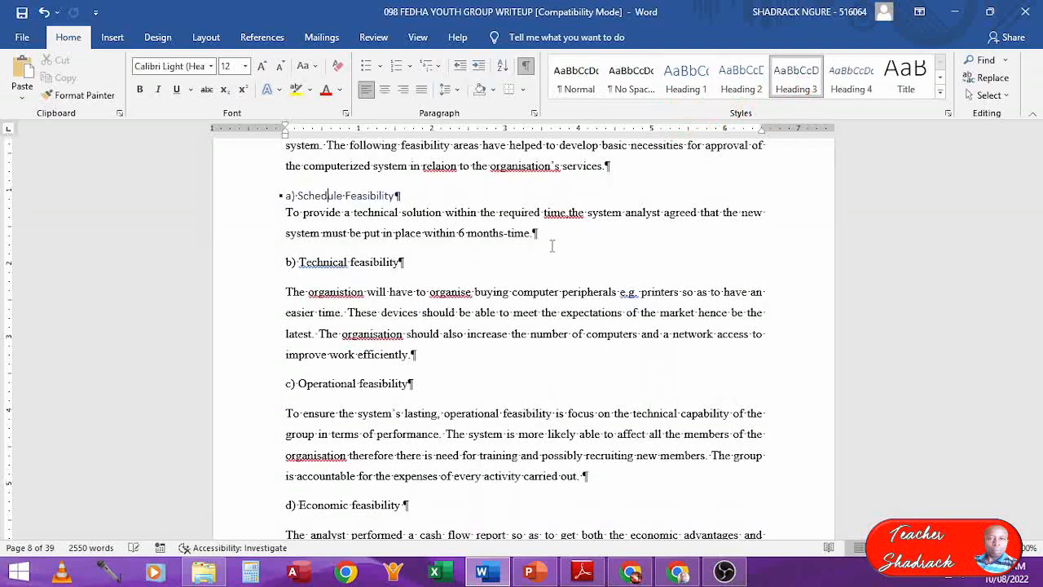
- Apply Heading 3 to the b) Technical, c) Operational and d) Economic feasibility subheadings
left_click(319, 260)
left_click(795, 82)
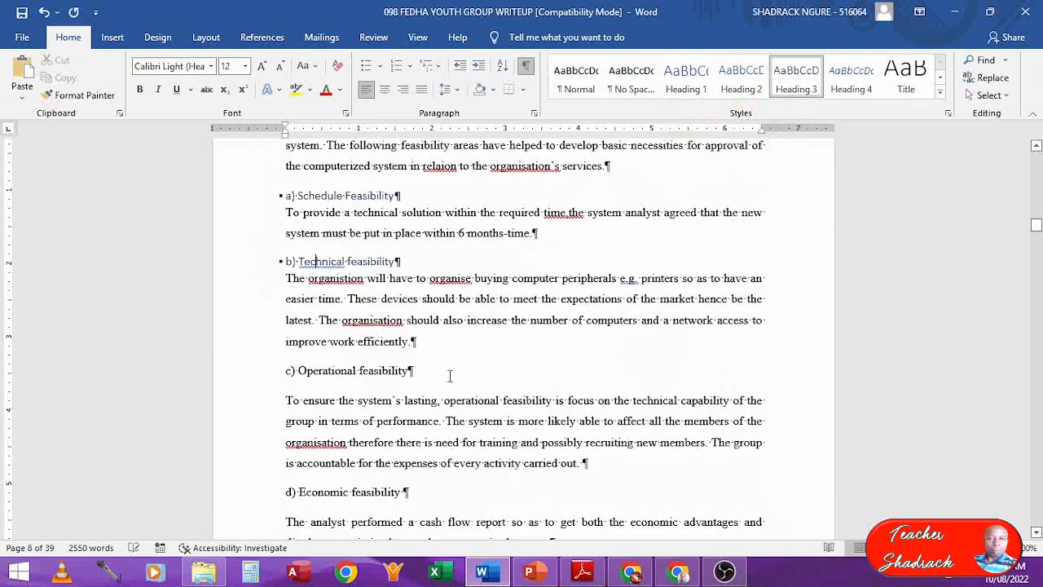
left_click(322, 370)
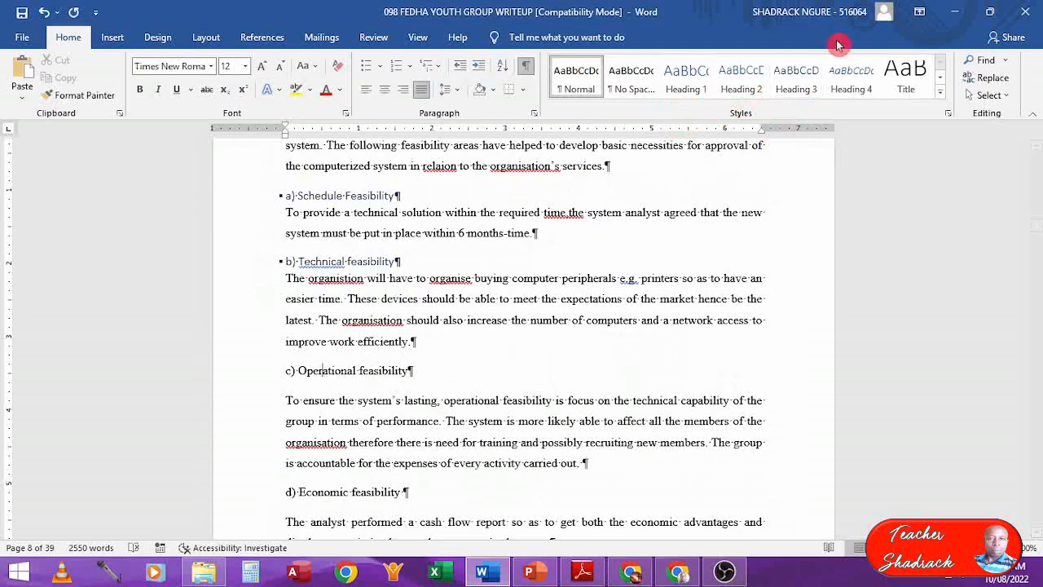
left_click(798, 78)
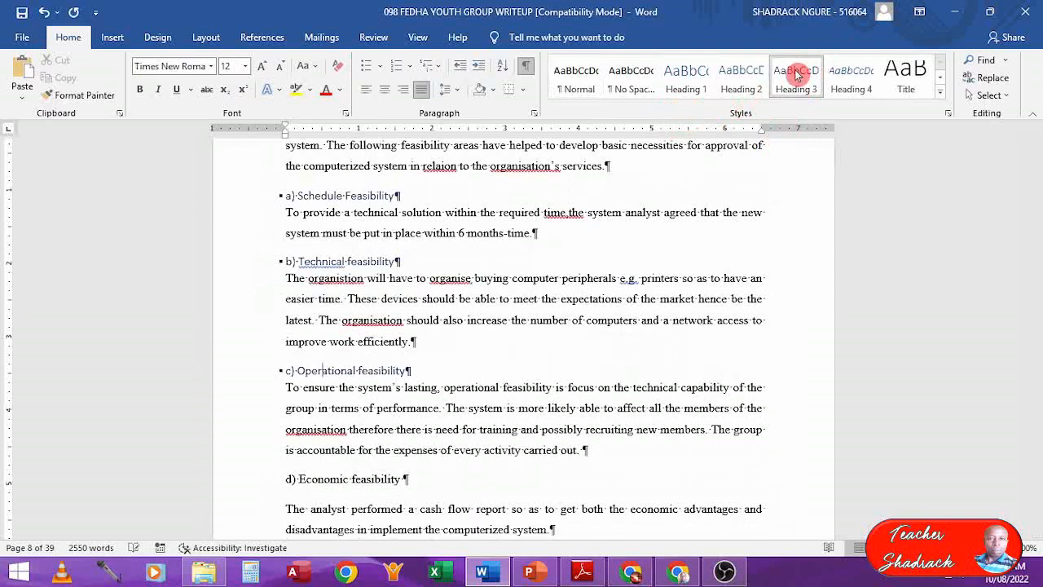
left_click(318, 478)
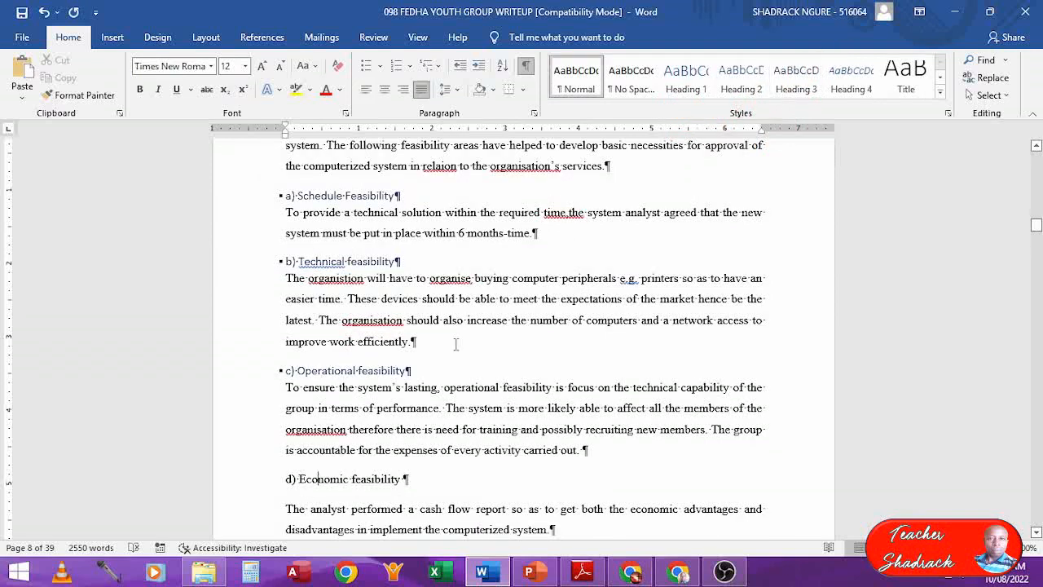
left_click(802, 78)
- Delete the empty paragraphs between the cost table and the CHAPTER 3: SYSTEM DESIGN line
left_click(317, 537)
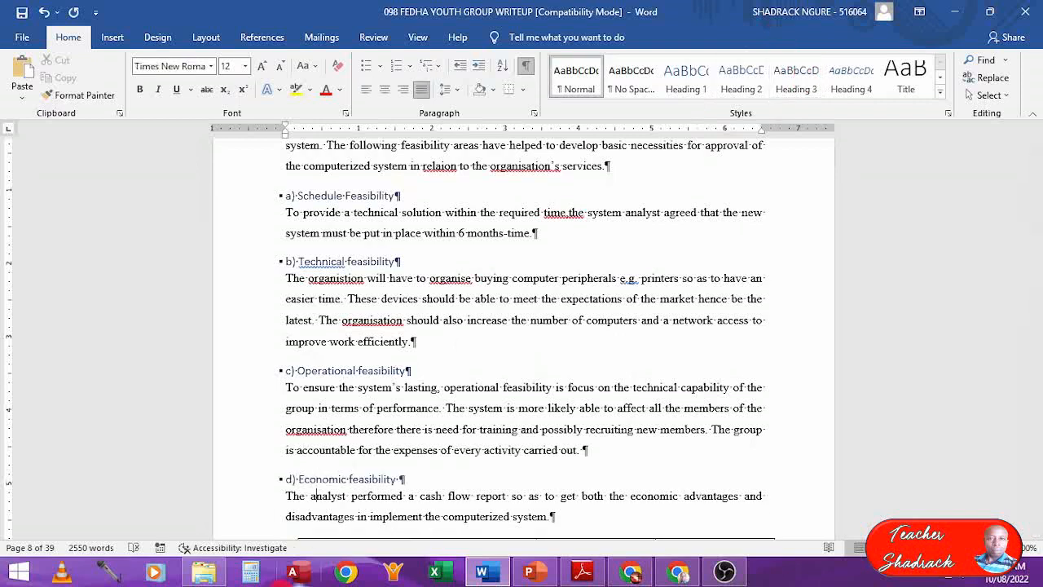
key("Down")
key("Down")
key("Down")
key("Down")
key("Down")
key("Down")
key("Down")
key("Down")
key("Down")
key("Down")
key("Down")
key("Down")
key("Down")
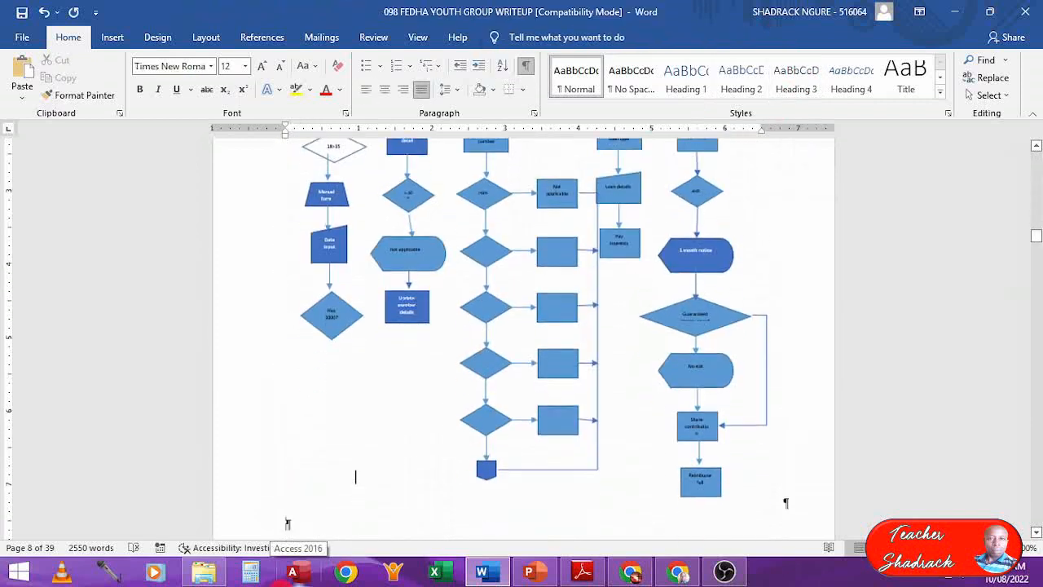
key("Up")
key("Up")
key("Up")
key("Up")
key("Up")
key("Up")
key("Up")
key("Up")
key("Up")
key("Up")
key("Up")
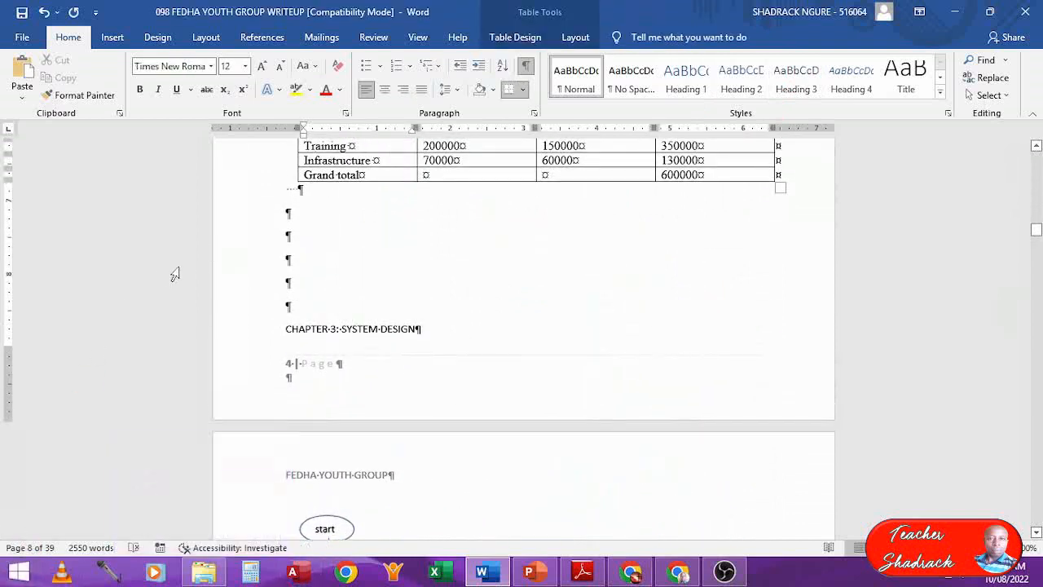
left_click(254, 213)
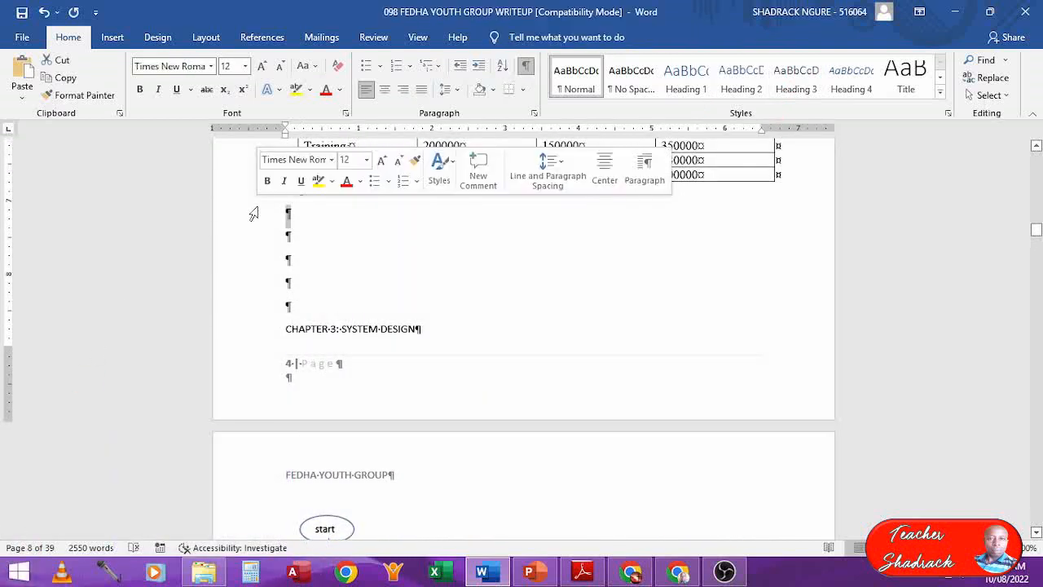
key("Delete")
key("Delete")
key("Delete")
key("Delete")
key("Delete")
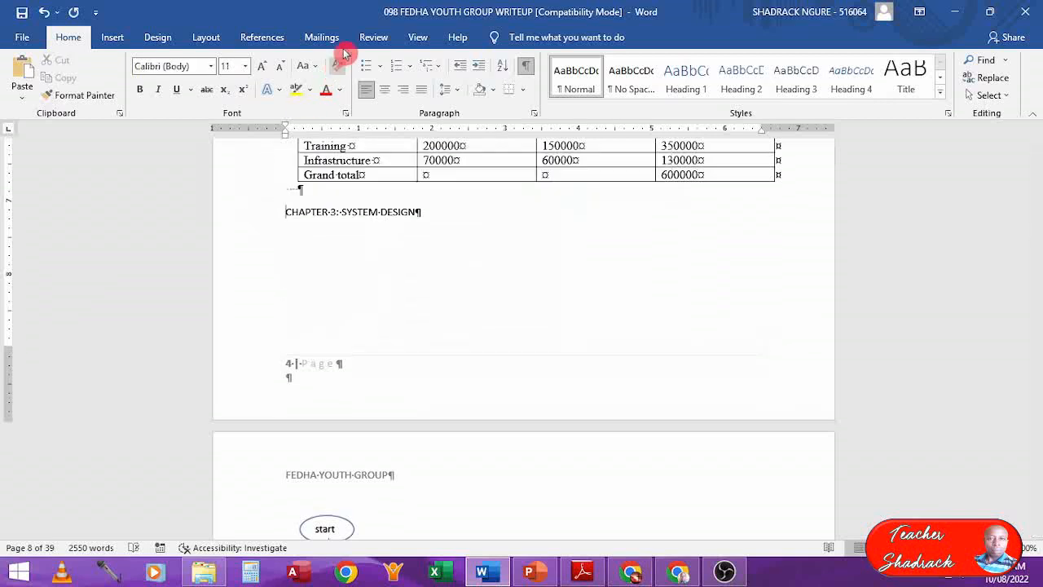
- Insert a page break before the CHAPTER 3: SYSTEM DESIGN line
left_click(113, 42)
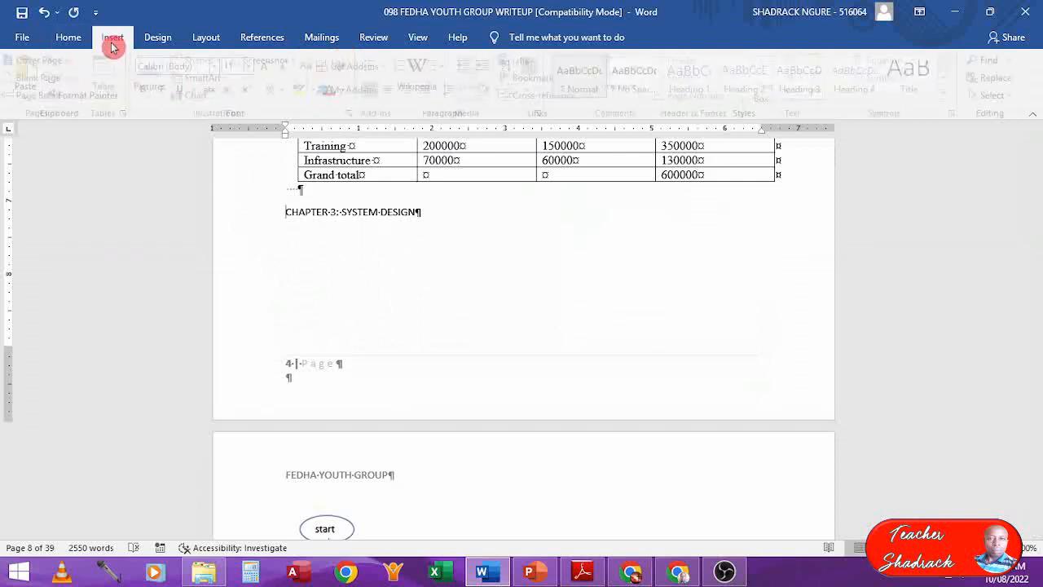
left_click(205, 38)
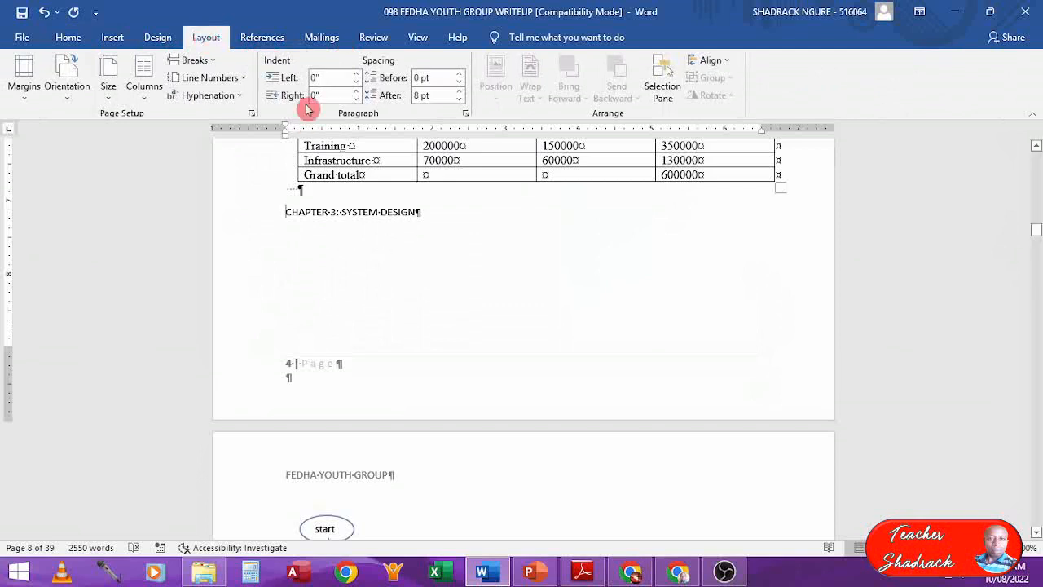
left_click(199, 60)
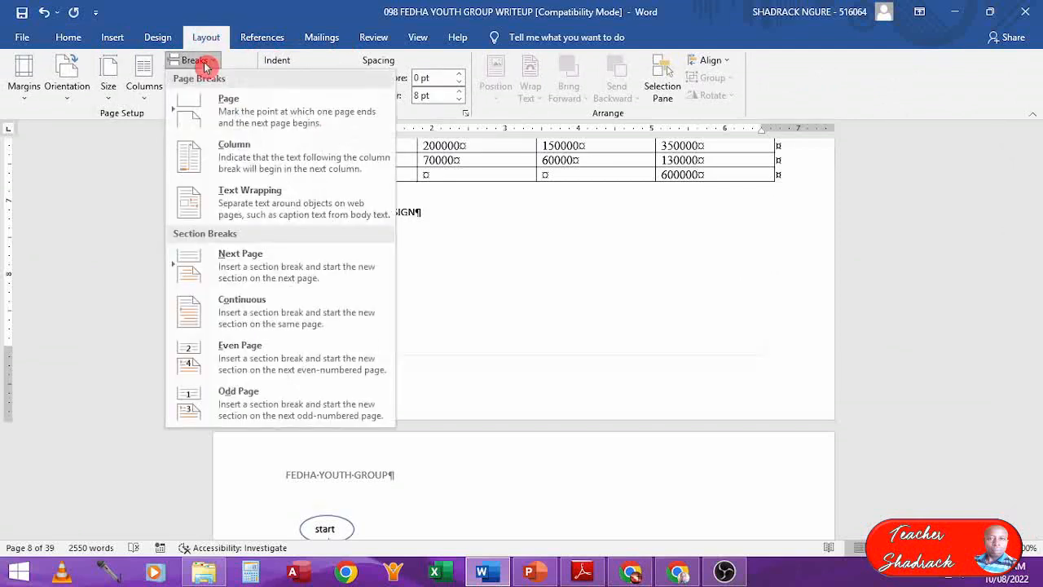
left_click(216, 117)
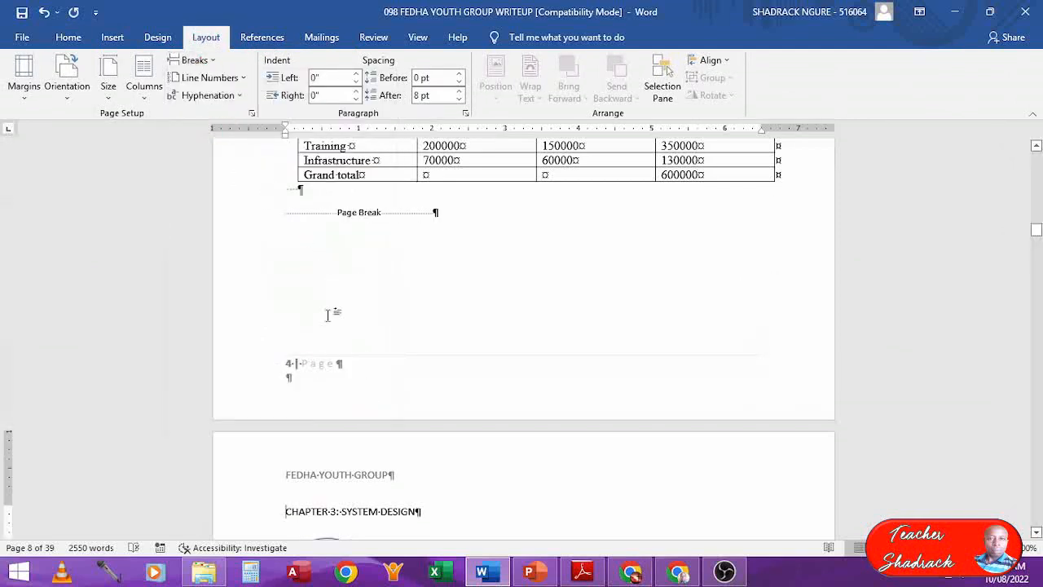
- Move SYSTEM DESIGN onto its own line and apply the Title style to the CHAPTER 3: line
left_click(347, 512)
key("Return")
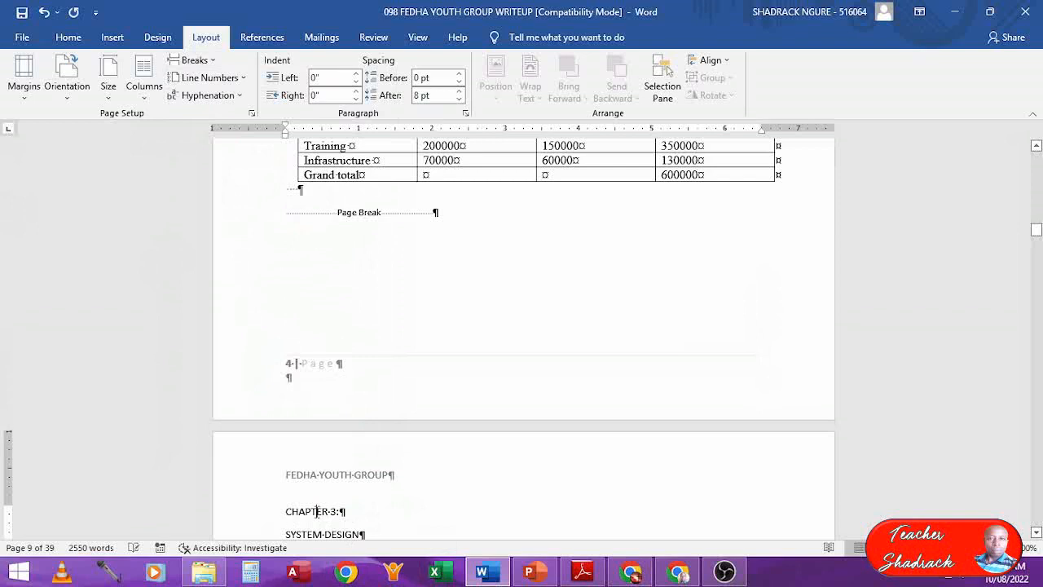
left_click(69, 41)
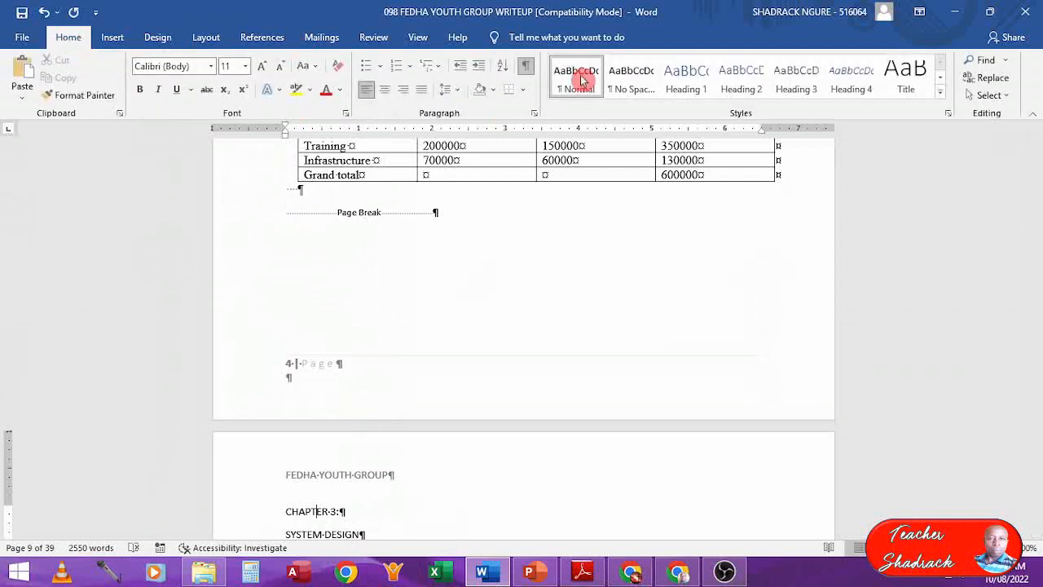
left_click(911, 77)
- Apply Heading 1 to the SYSTEM DESIGN line above the flowchart
key("Down")
key("Down")
key("Down")
key("Down")
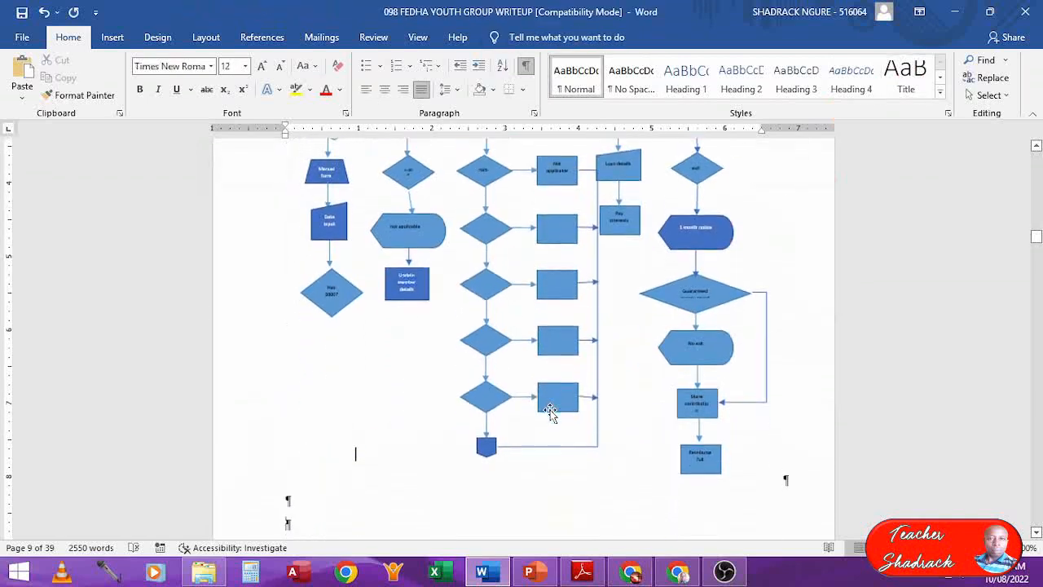
key("Up")
key("Up")
key("Up")
key("Up")
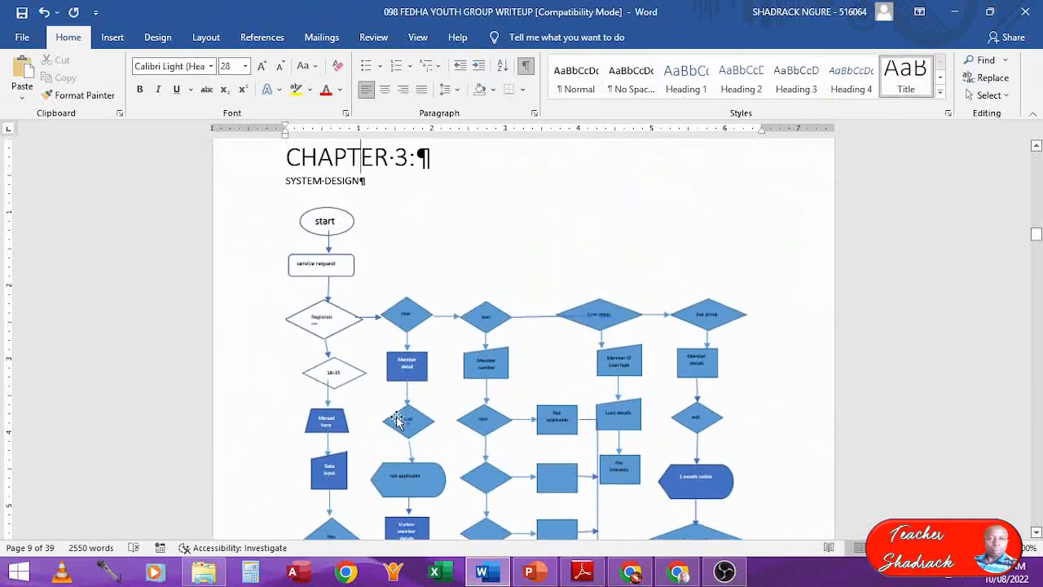
left_click(304, 184)
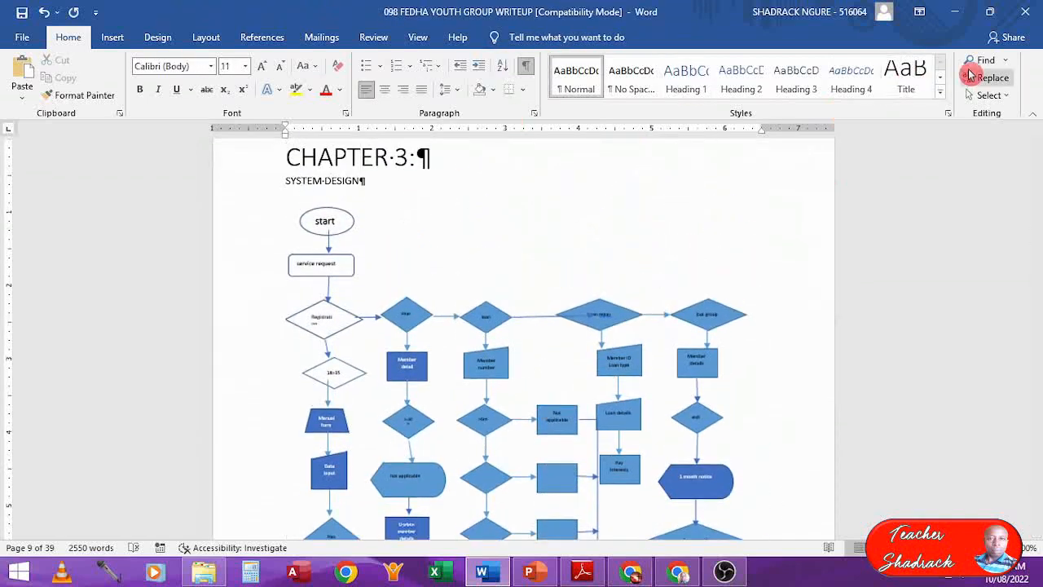
left_click(700, 86)
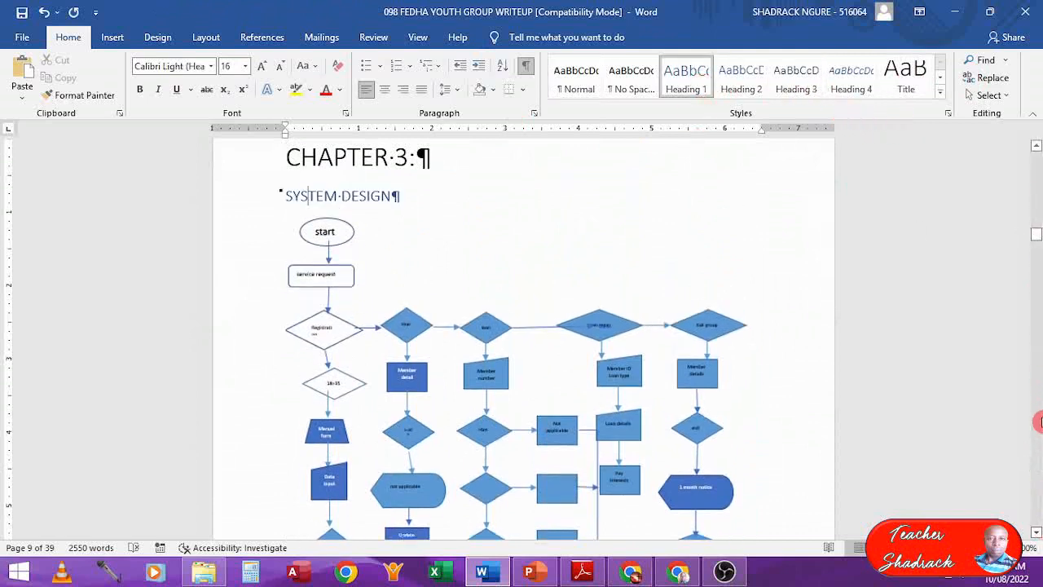
- Insert a page break before the ACKNOWLEDGEMENT heading to create a blank page ahead of it
left_click_drag(1037, 239, 1037, 170)
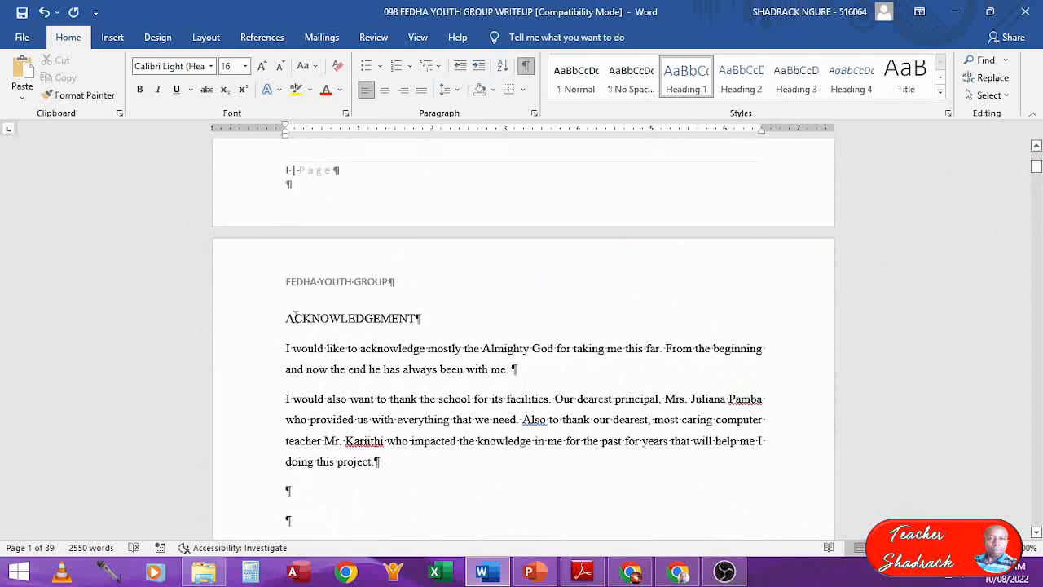
left_click(286, 318)
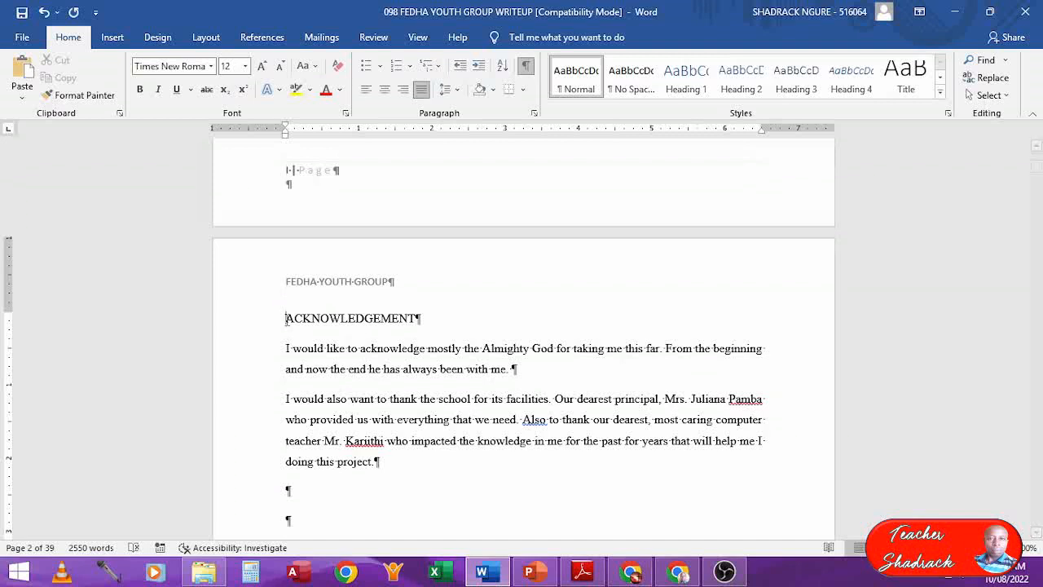
key("ctrl+Return")
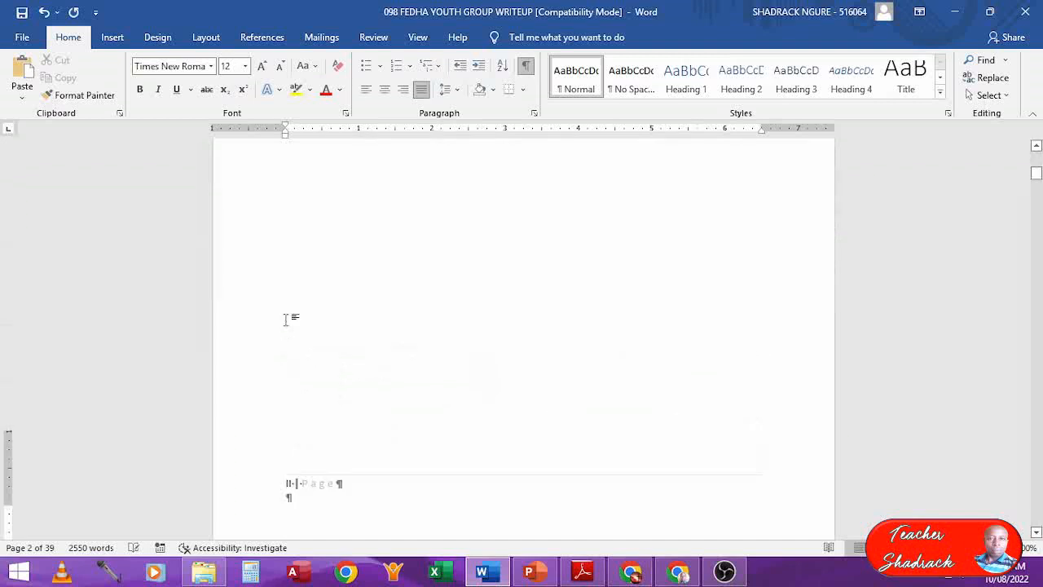
- Look over the page and section breaks between the cover page and the ACKNOWLEDGEMENT page
left_click(287, 325)
key("Up")
key("Up")
key("Up")
key("Up")
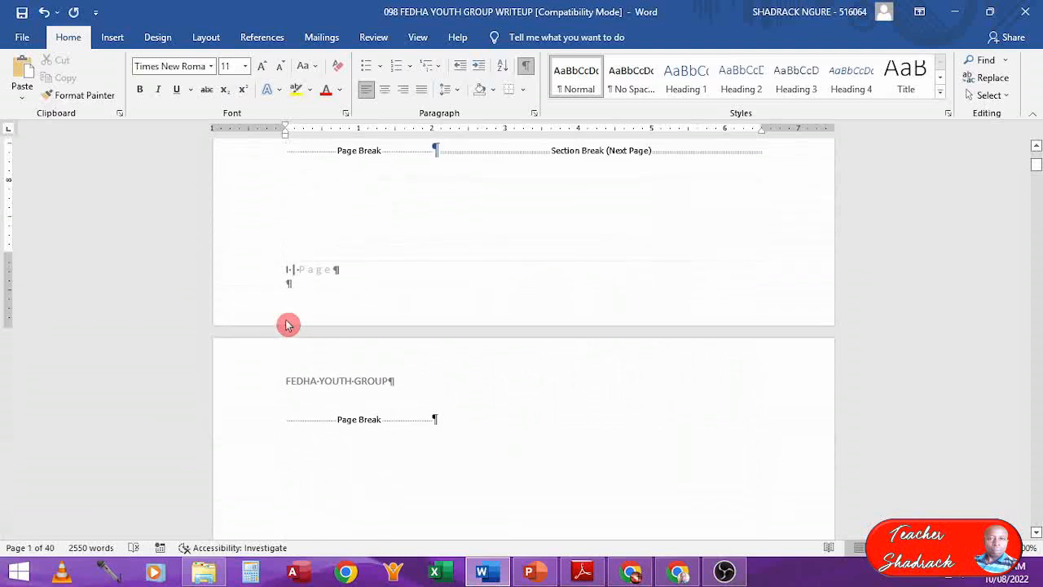
key("Down")
key("Down")
key("Down")
key("Down")
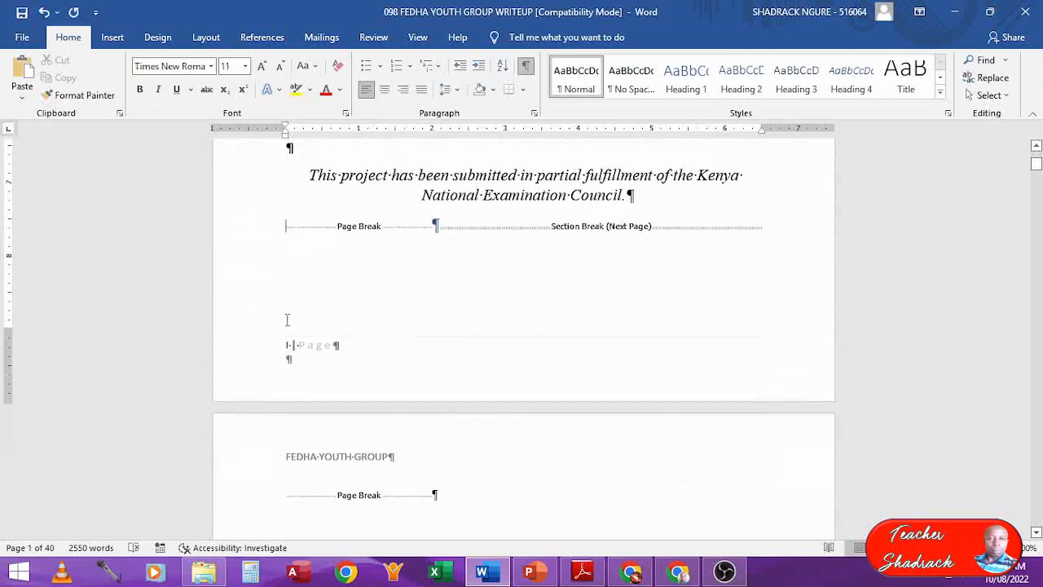
key("Down")
key("Up")
key("Up")
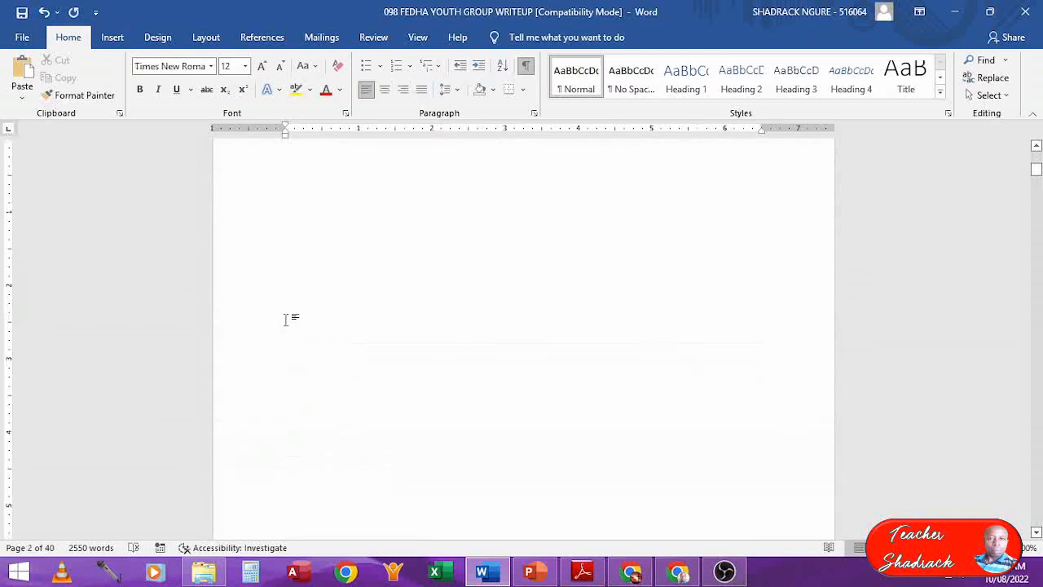
key("Down")
key("Down")
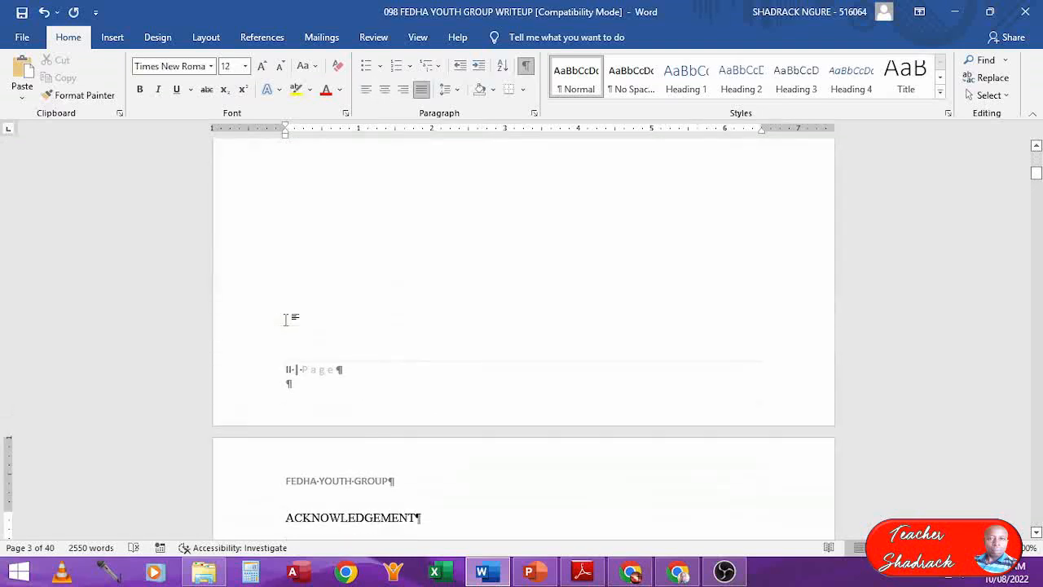
- Add an empty paragraph above the page break on the blank page before the ACKNOWLEDGEMENT page
left_click(1036, 146)
left_click(1037, 148)
left_click(1038, 148)
left_click(1038, 147)
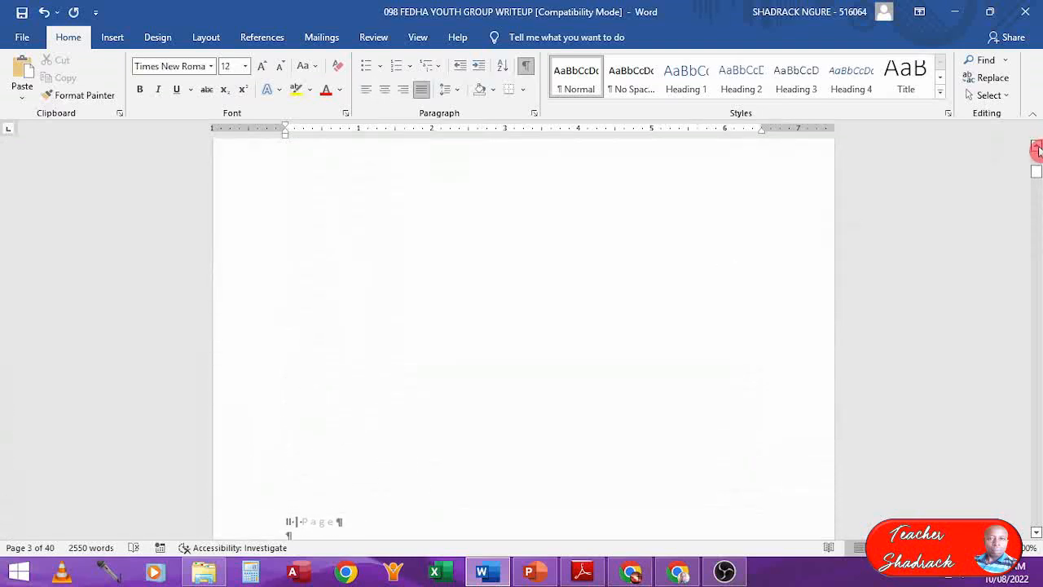
left_click(1037, 148)
left_click(1038, 148)
left_click(1038, 148)
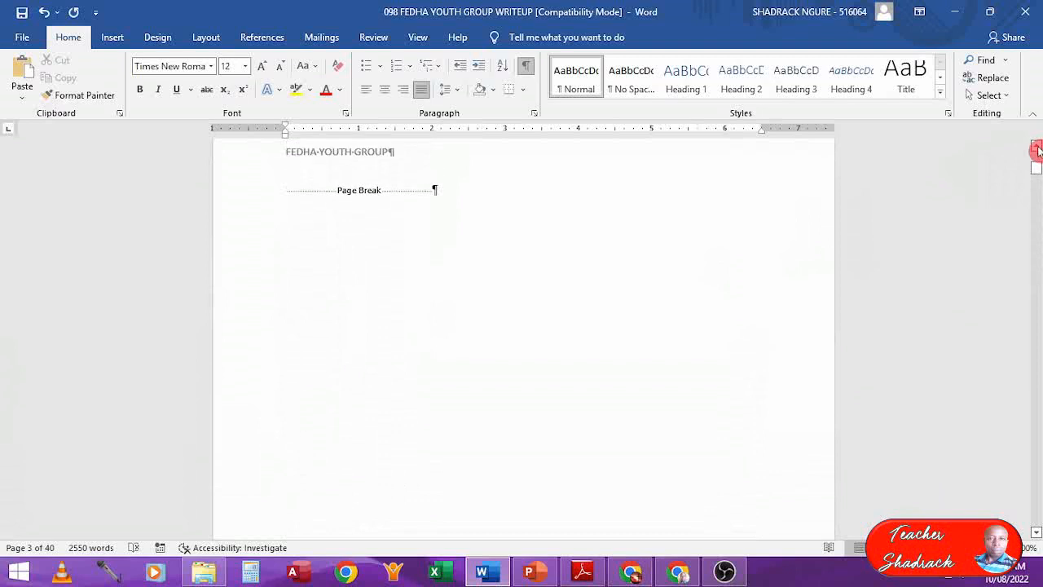
left_click(1037, 148)
left_click(1038, 148)
left_click(330, 269)
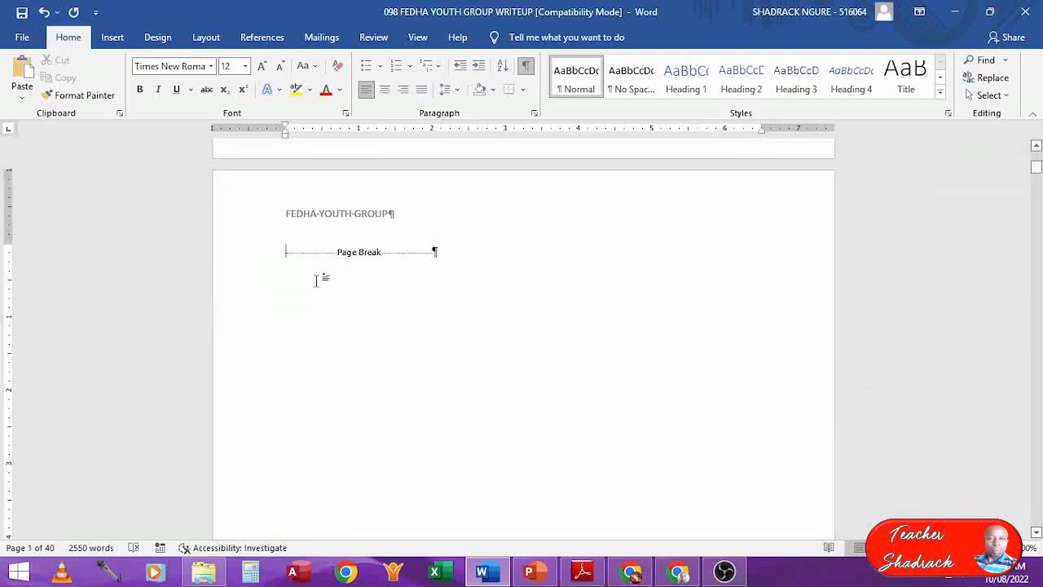
key("Return")
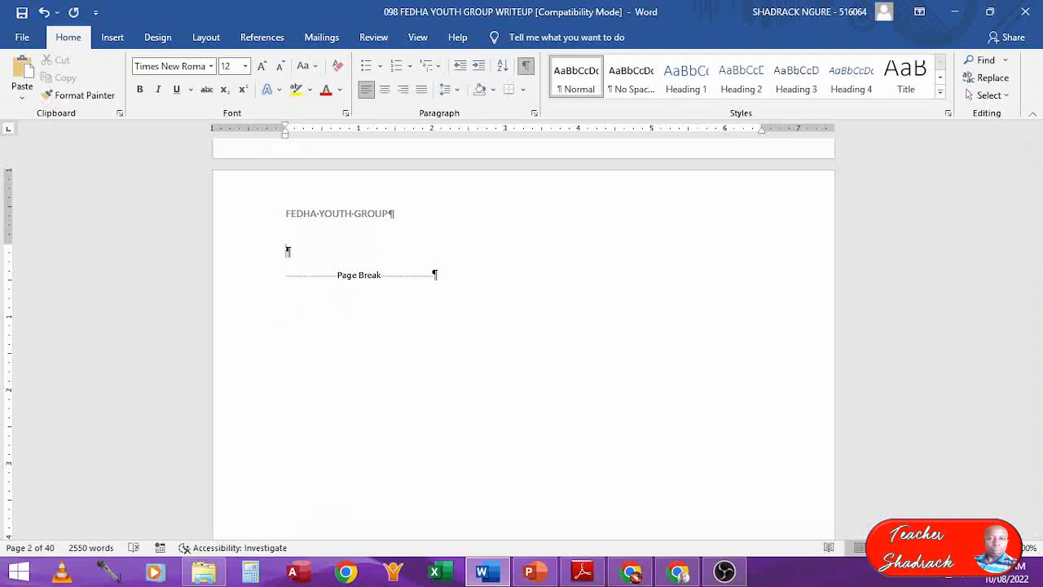
type("tab")
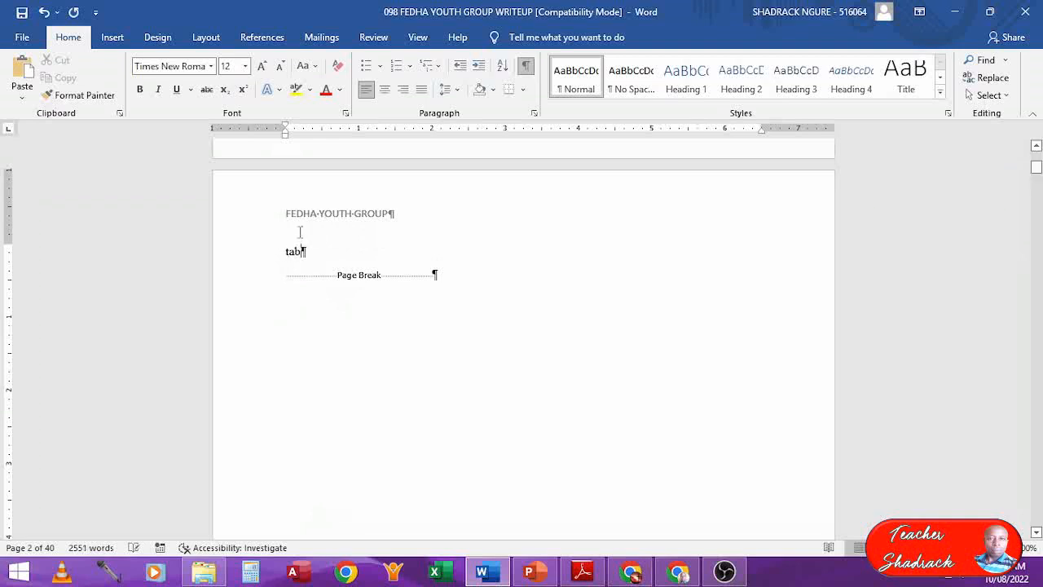
key("BackSpace")
key("BackSpace")
key("BackSpace")
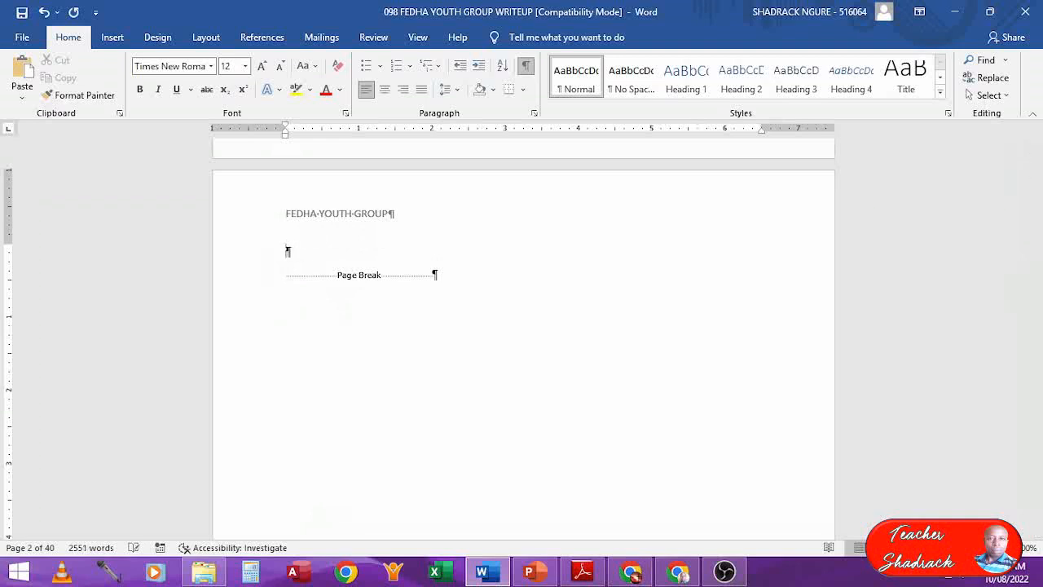
- Enter the heading TABLE OF CONTENTS with an empty line below it, and hide the formatting marks
type("TABLE OF CONTEN")
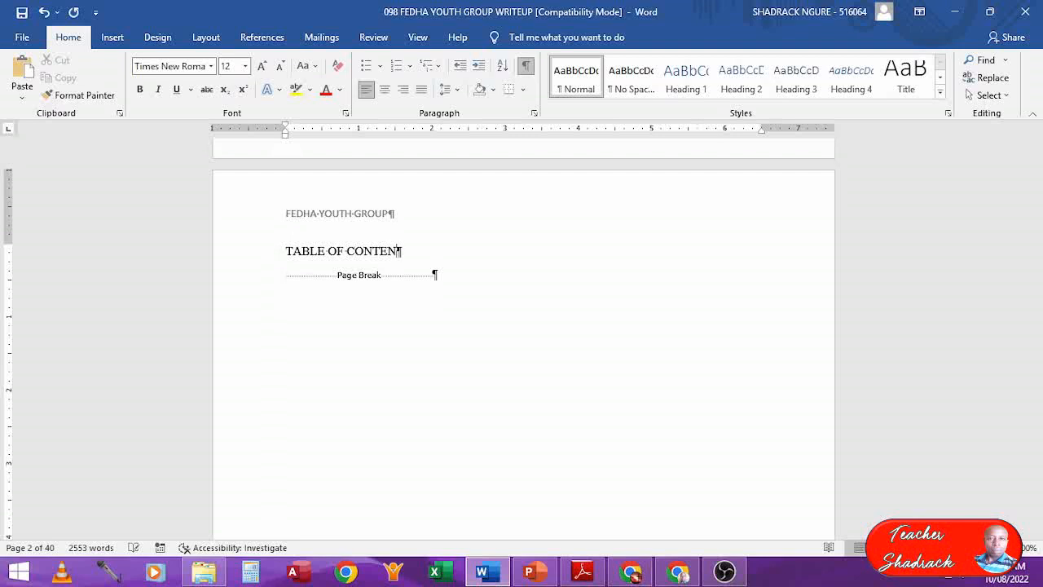
type("TS")
key("Return")
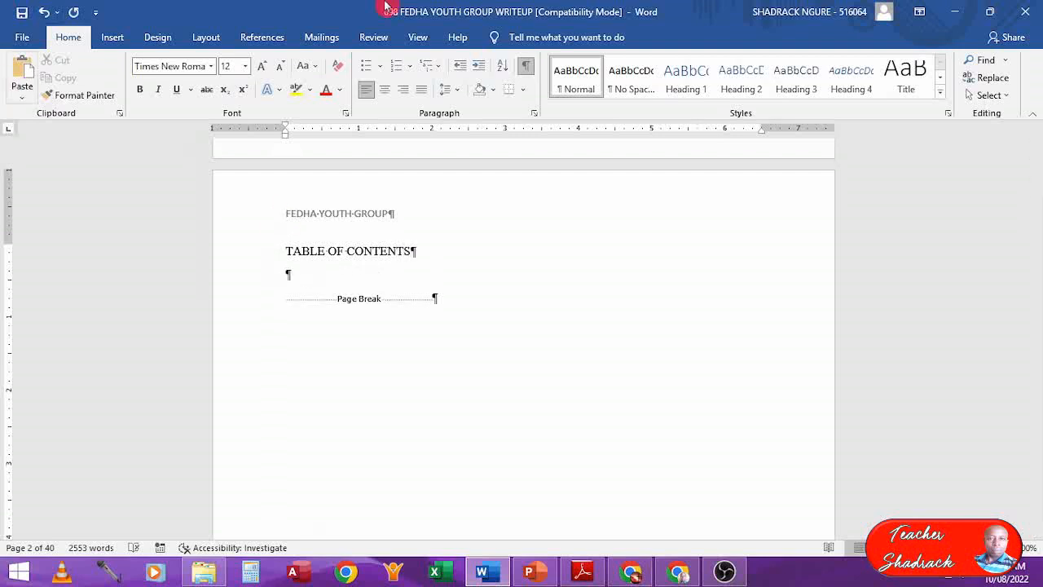
left_click(526, 68)
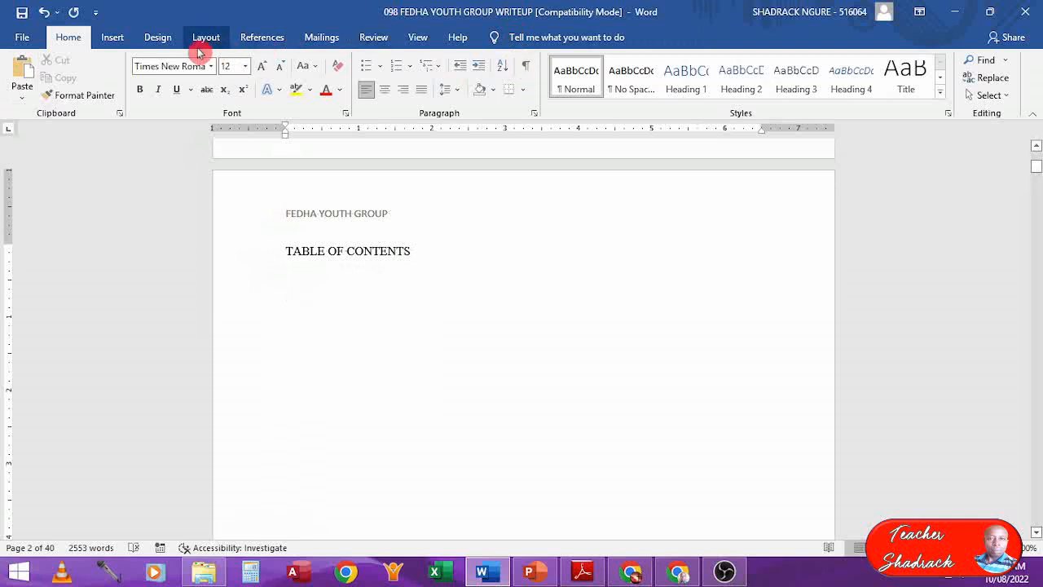
- Start a custom table of contents below the TABLE OF CONTENTS heading and open its style options
left_click(266, 41)
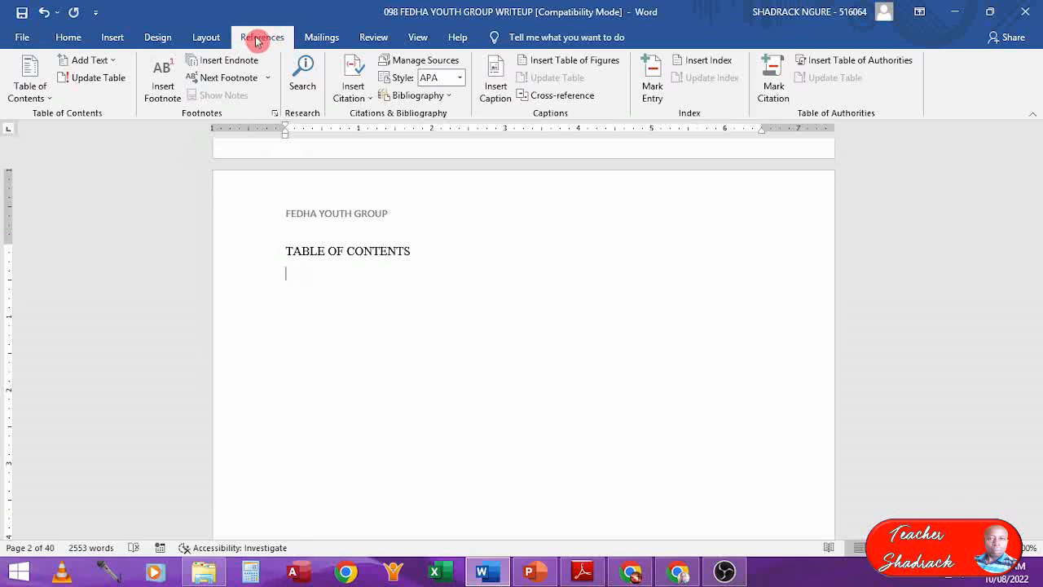
left_click(37, 98)
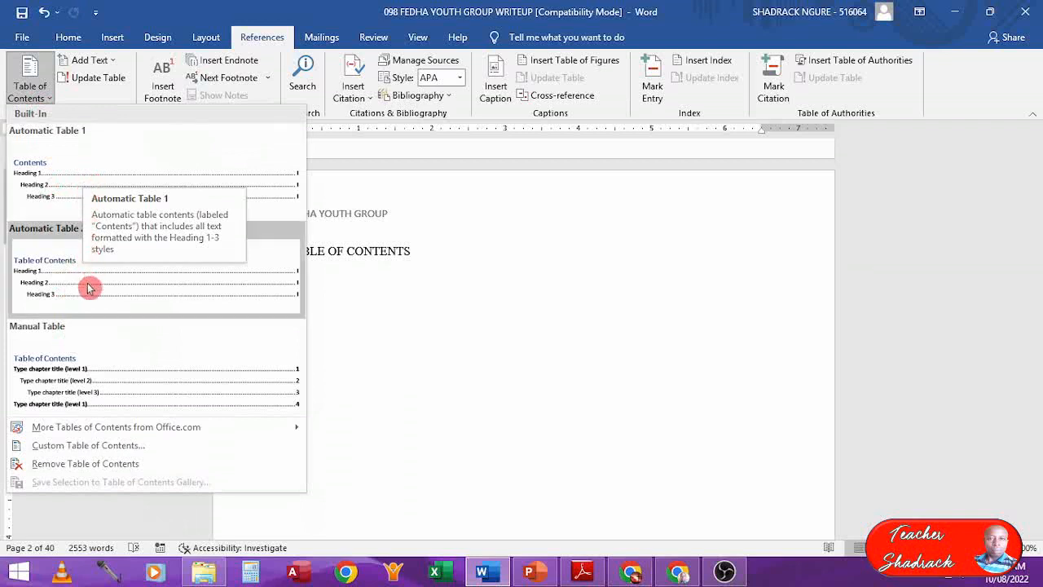
left_click(108, 448)
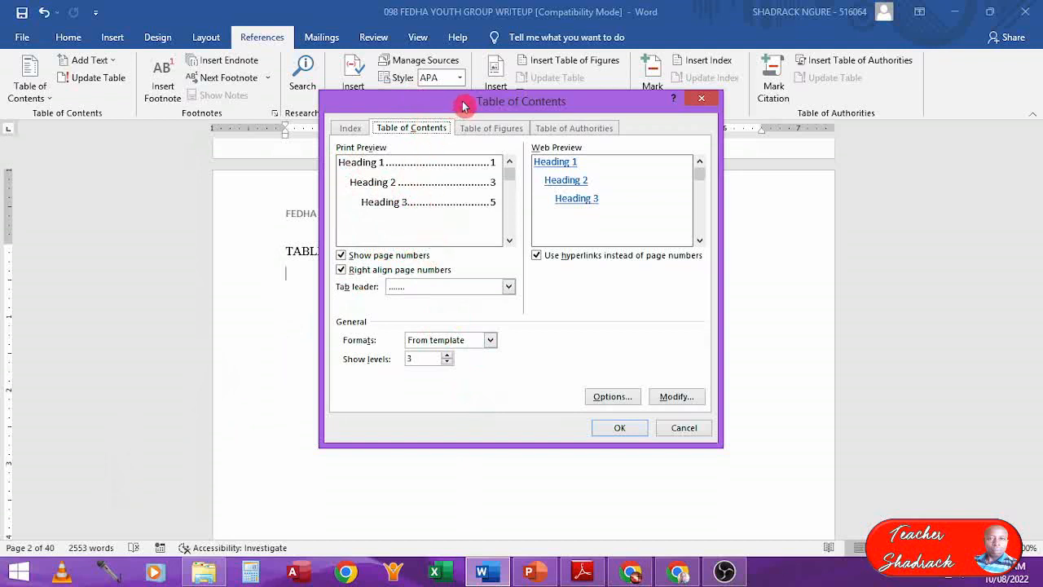
left_click_drag(463, 106, 447, 53)
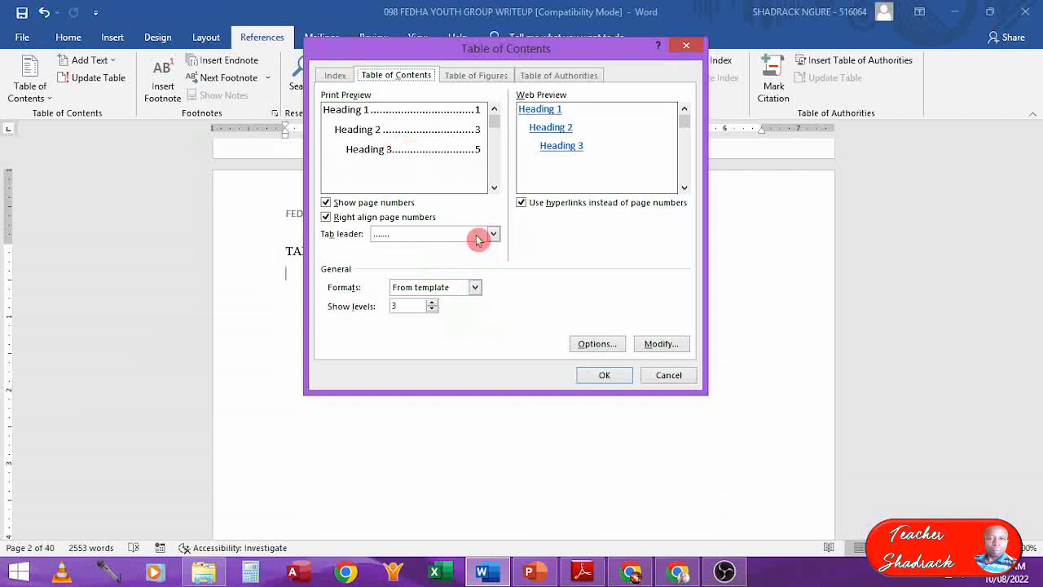
left_click(597, 344)
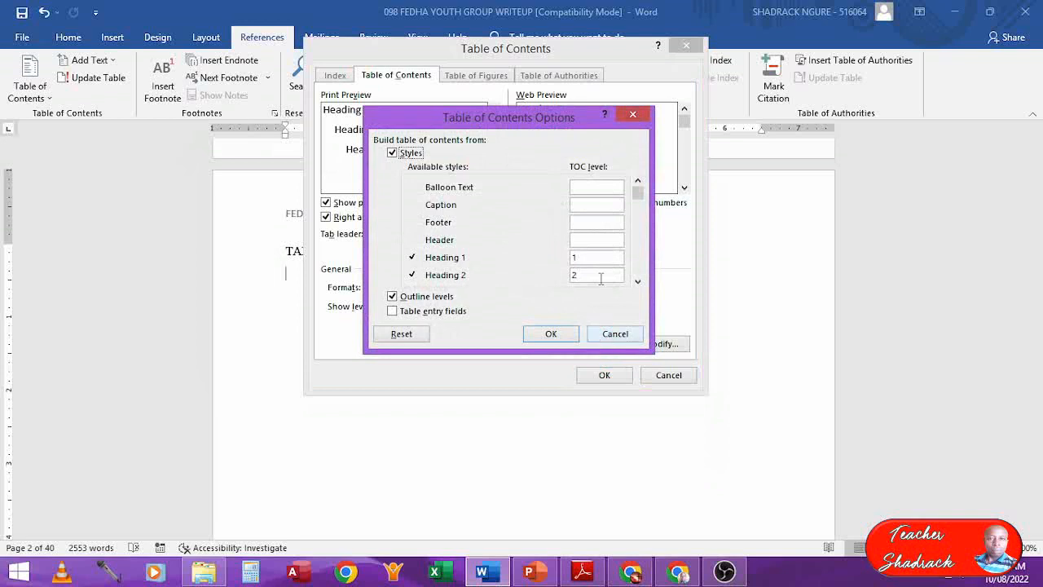
left_click_drag(503, 120, 489, 83)
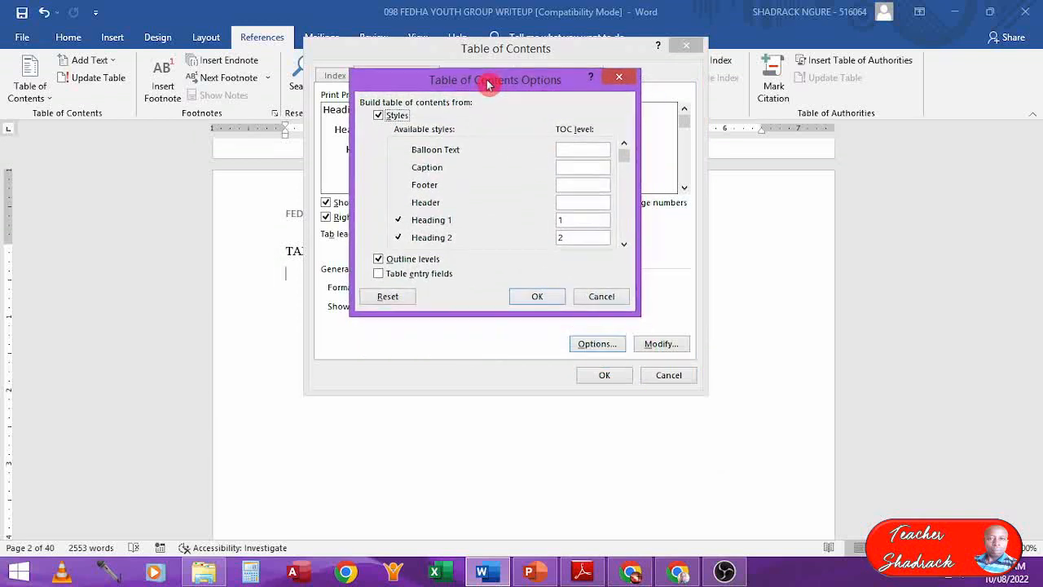
- Include the Title style in the table of contents by setting its TOC level to 1
left_click(624, 244)
left_click(625, 247)
left_click(625, 248)
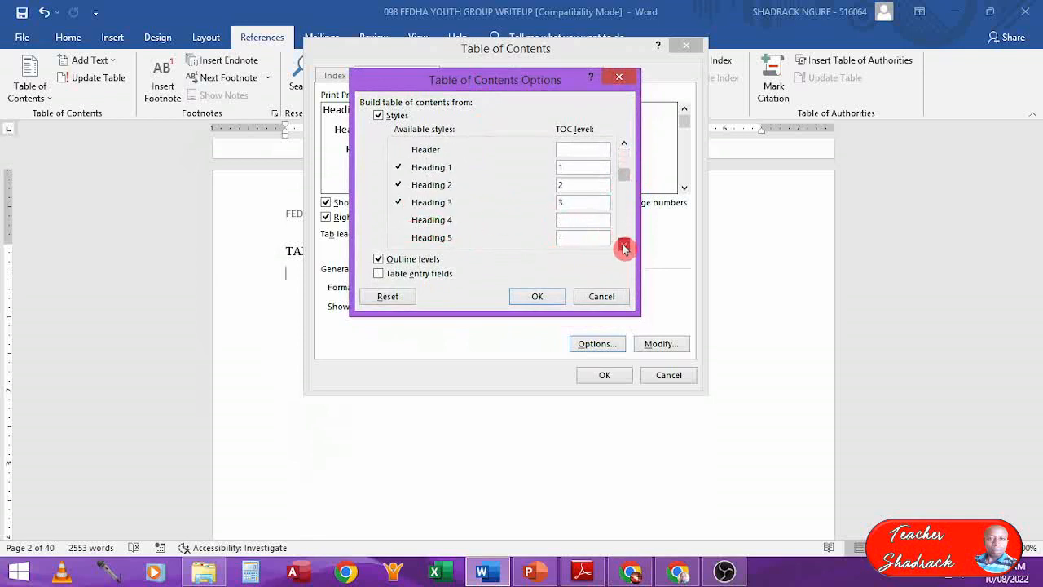
left_click(624, 248)
left_click(624, 248)
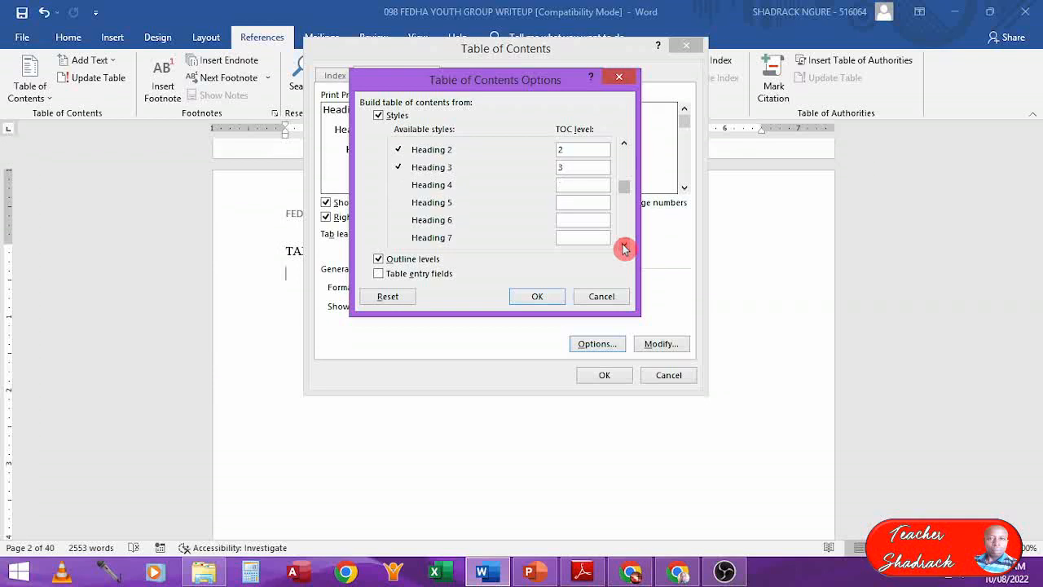
left_click(625, 248)
left_click(624, 247)
left_click(624, 247)
left_click(624, 248)
left_click(624, 248)
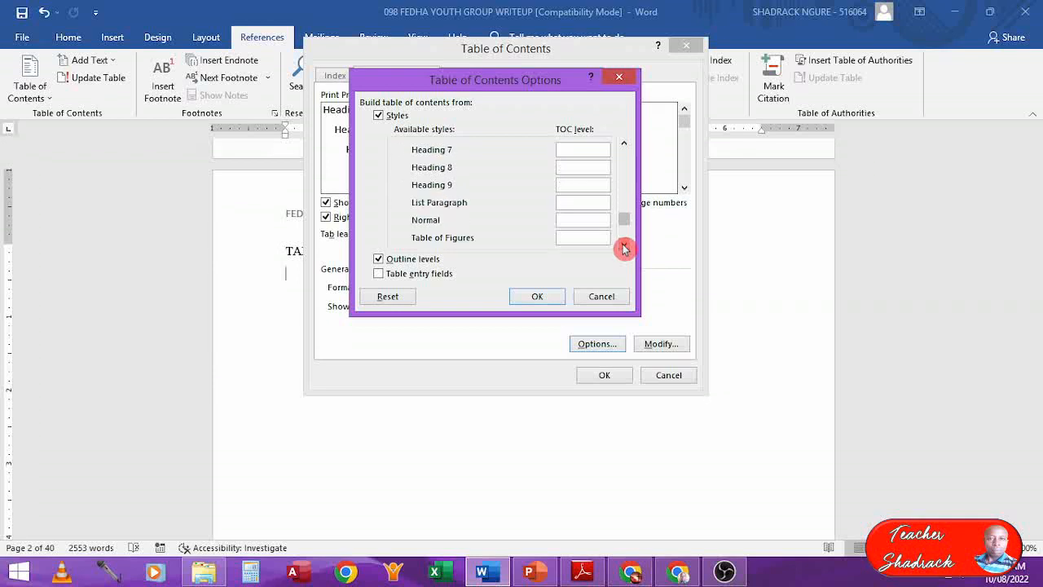
left_click(624, 248)
left_click(625, 248)
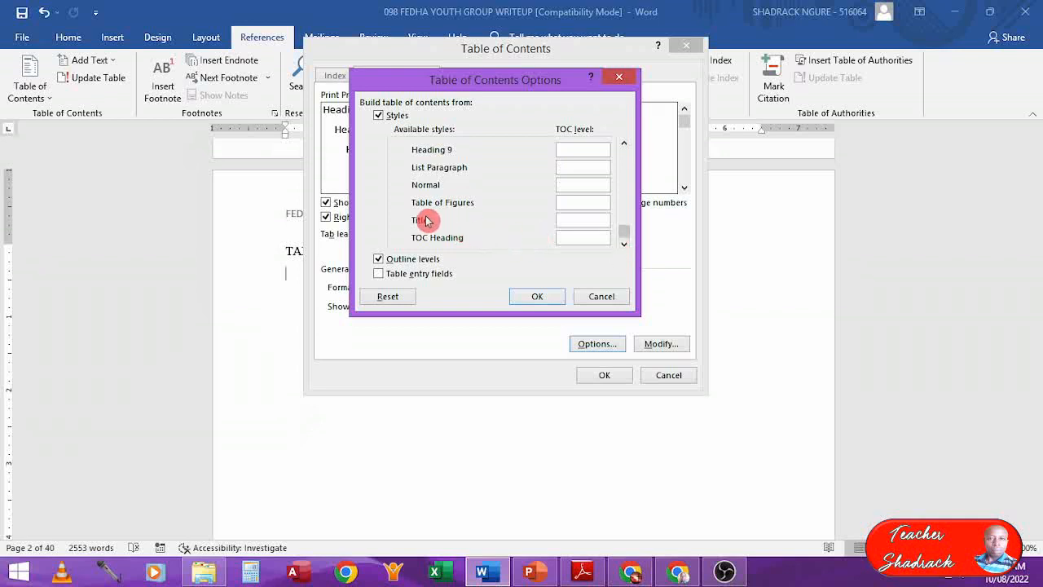
left_click(594, 217)
left_click(580, 219)
left_click(598, 218)
left_click(568, 141)
type("1")
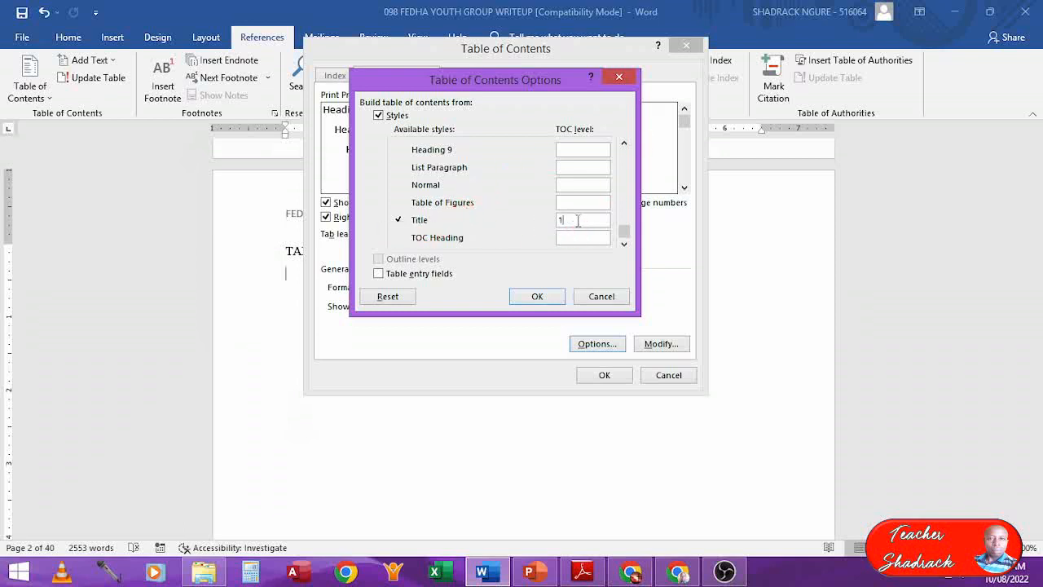
- Check the TOC levels assigned to Heading 1–3 and Title, and accept the options
left_click(623, 145)
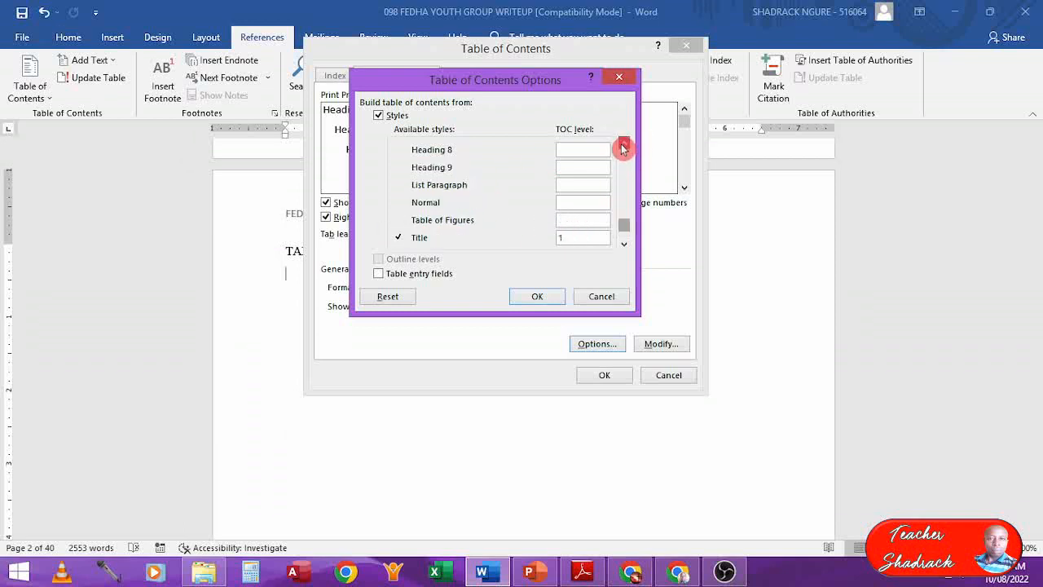
left_click(623, 145)
left_click(624, 145)
left_click(624, 145)
left_click(624, 146)
left_click(624, 145)
left_click(624, 145)
left_click(623, 145)
left_click(623, 145)
left_click(623, 145)
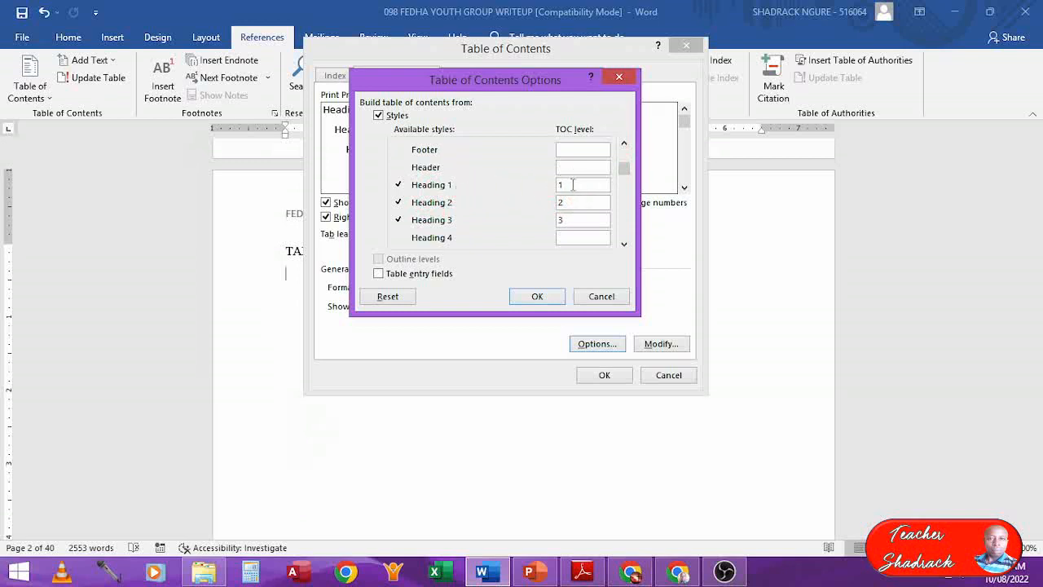
left_click(625, 243)
scroll(625, 249, "down", 3)
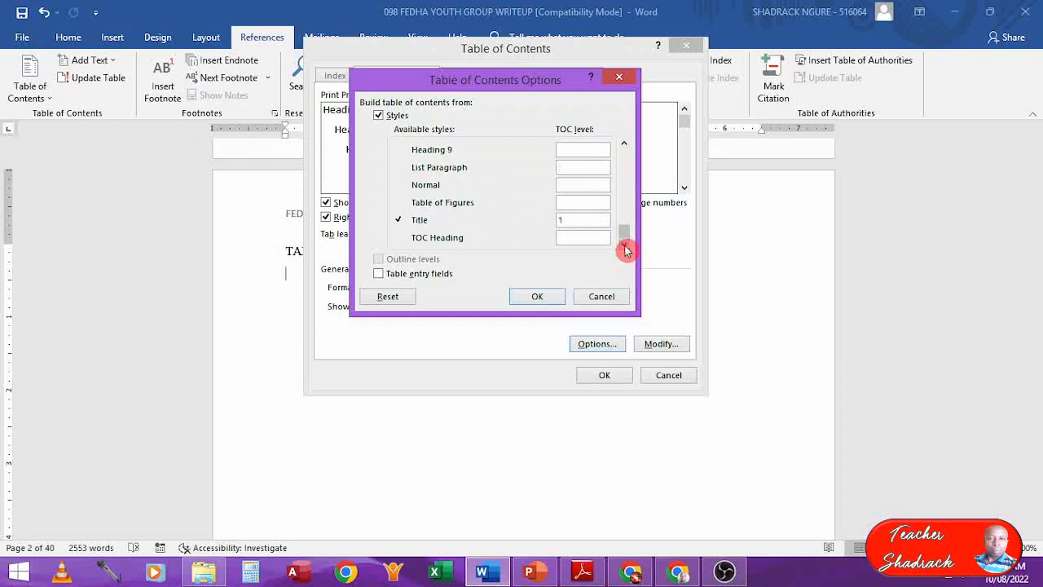
left_click(540, 297)
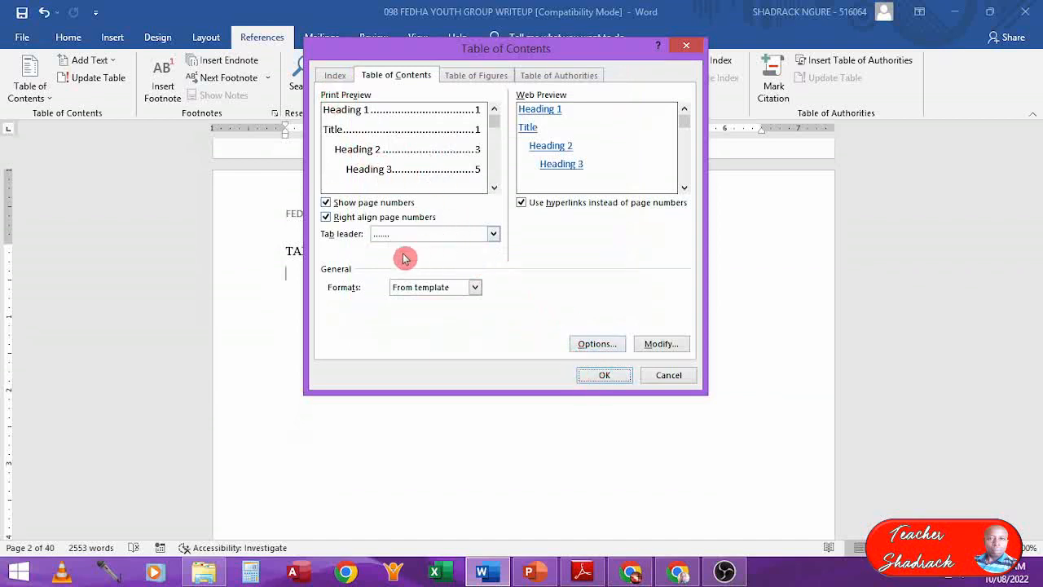
- Choose the dotted tab leader and insert the table of contents below its heading
left_click(494, 237)
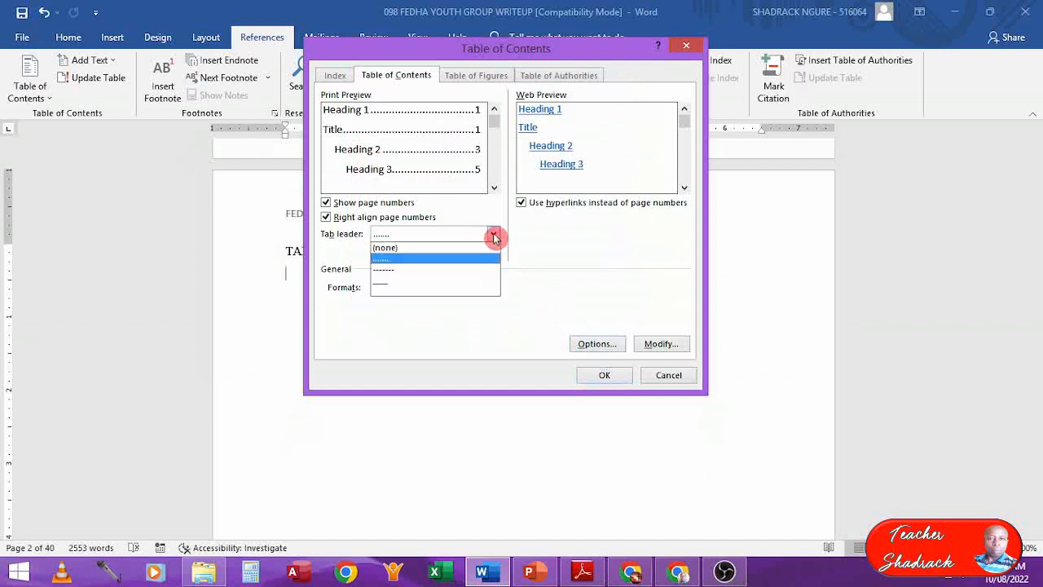
left_click(413, 259)
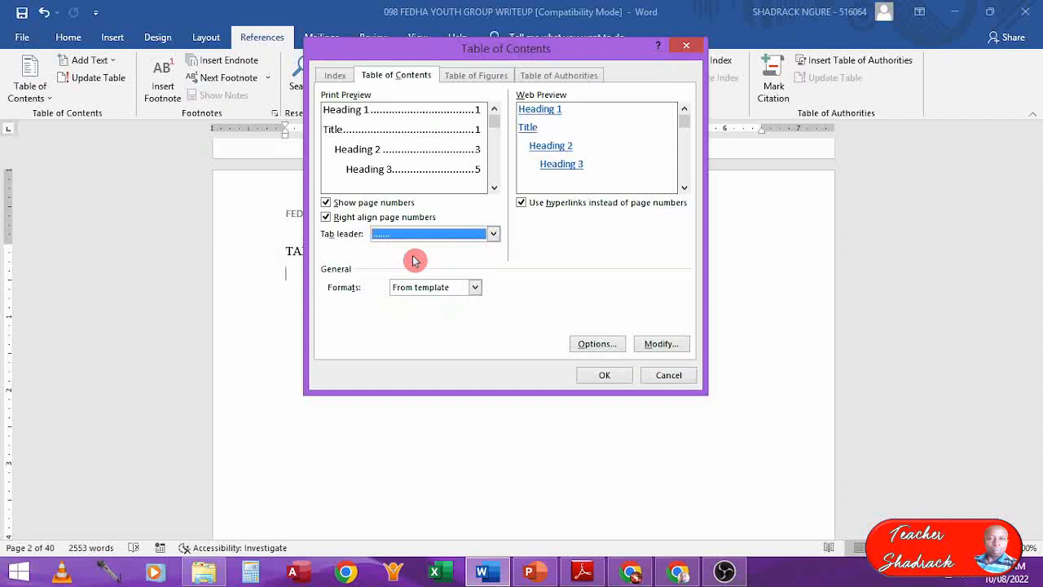
left_click(609, 377)
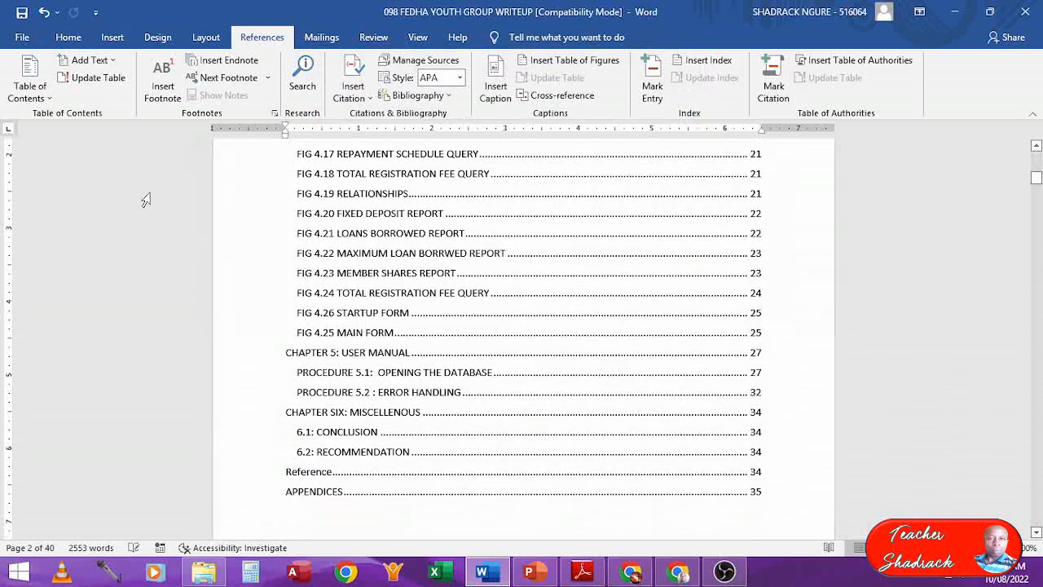
- Look through the inserted table of contents from the APPENDICES entry back up to its heading
key("shift+Up")
key("shift+Up")
key("shift+Up")
key("shift+Up")
key("shift+Up")
key("shift+Up")
key("shift+Up")
key("shift+Up")
key("shift+Up")
key("shift+Up")
key("shift+Up")
key("shift+Up")
key("shift+Up")
key("shift+Up")
key("shift+Up")
key("shift+Up")
key("shift+Up")
key("shift+Up")
key("shift+Up")
key("shift+Up")
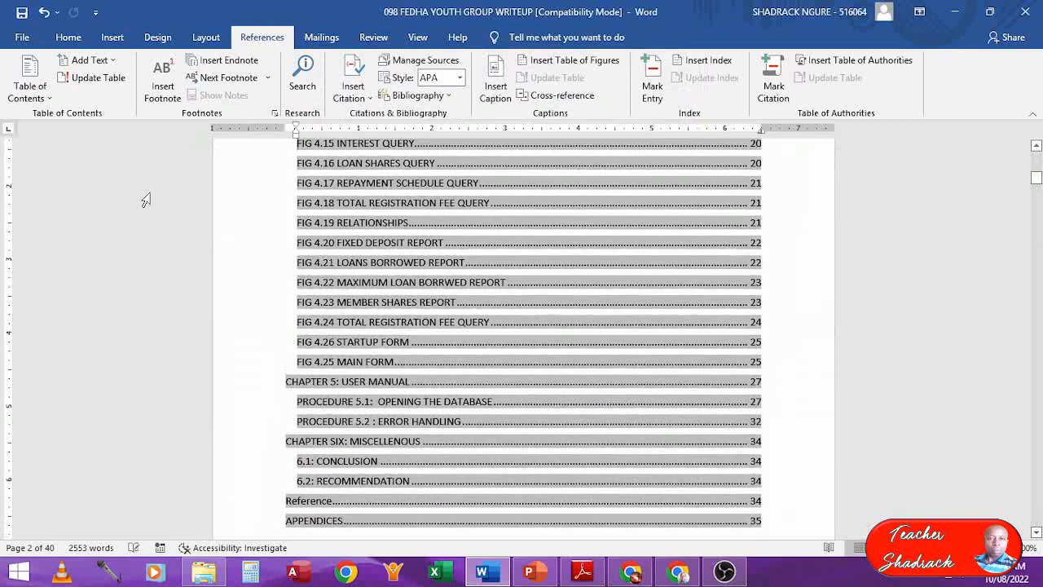
key("shift+Up")
key("shift+Up")
key("shift+Up")
key("shift+Up")
key("shift+Up")
key("shift+Up")
key("shift+Up")
key("shift+Up")
key("shift+Up")
key("shift+Up")
key("shift+Up")
key("shift+Up")
key("shift+Up")
key("shift+Up")
key("shift+Up")
key("shift+Up")
key("shift+Up")
key("shift+Up")
key("shift+Up")
key("shift+Up")
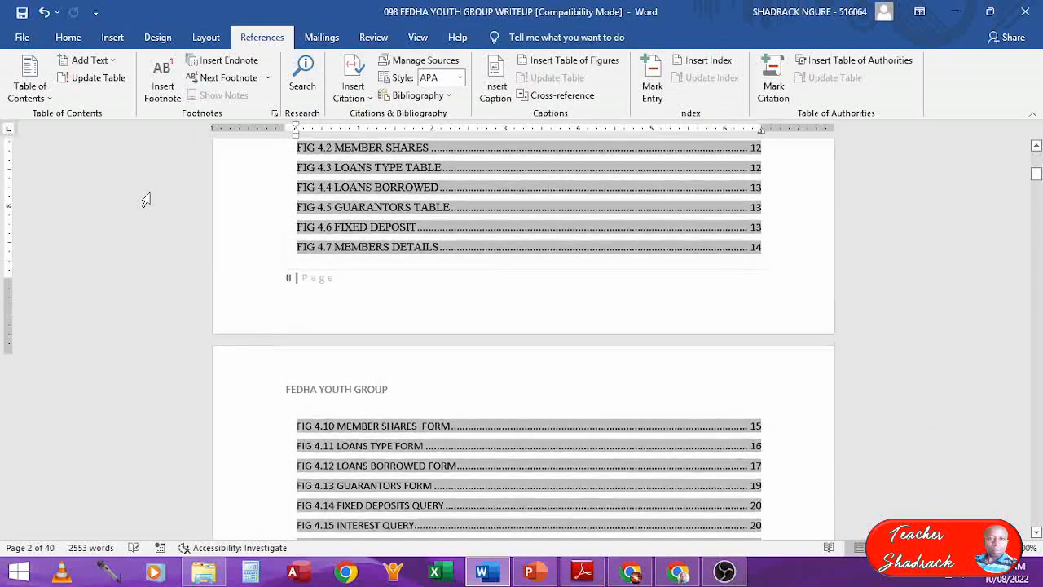
key("shift+Up")
key("shift+Up")
key("shift+Up")
key("shift+Up")
key("shift+Up")
key("shift+Up")
key("shift+Up")
key("shift+Up")
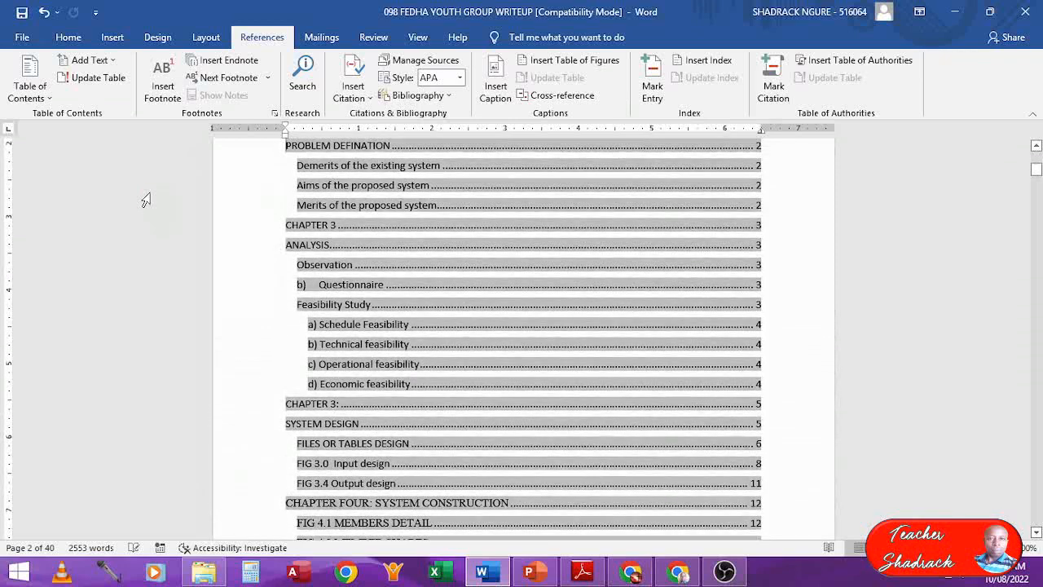
key("shift+Up")
key("shift+Up")
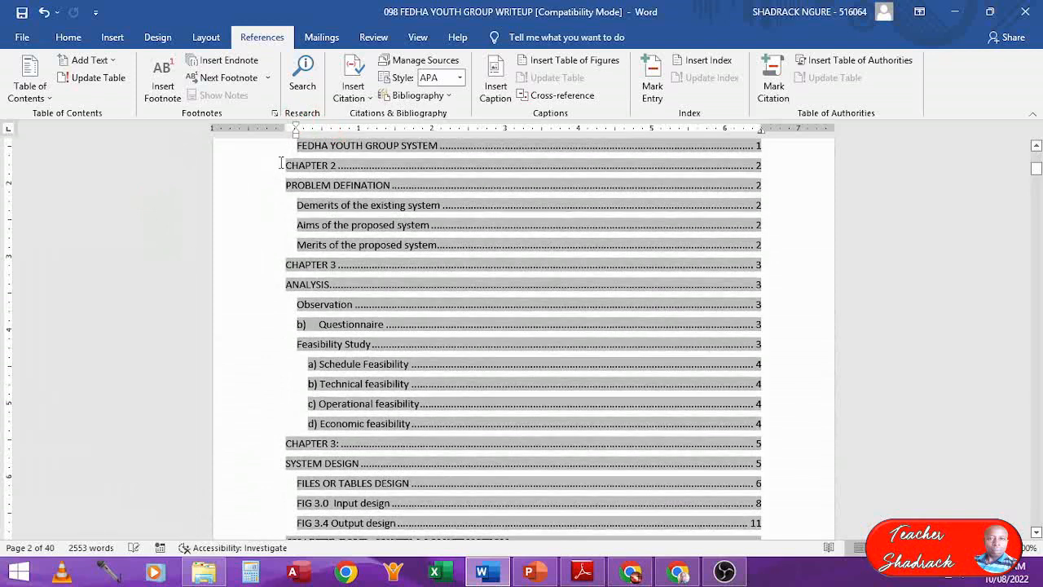
key("shift+Up")
key("shift+Up")
key("shift+Up")
key("shift+Up")
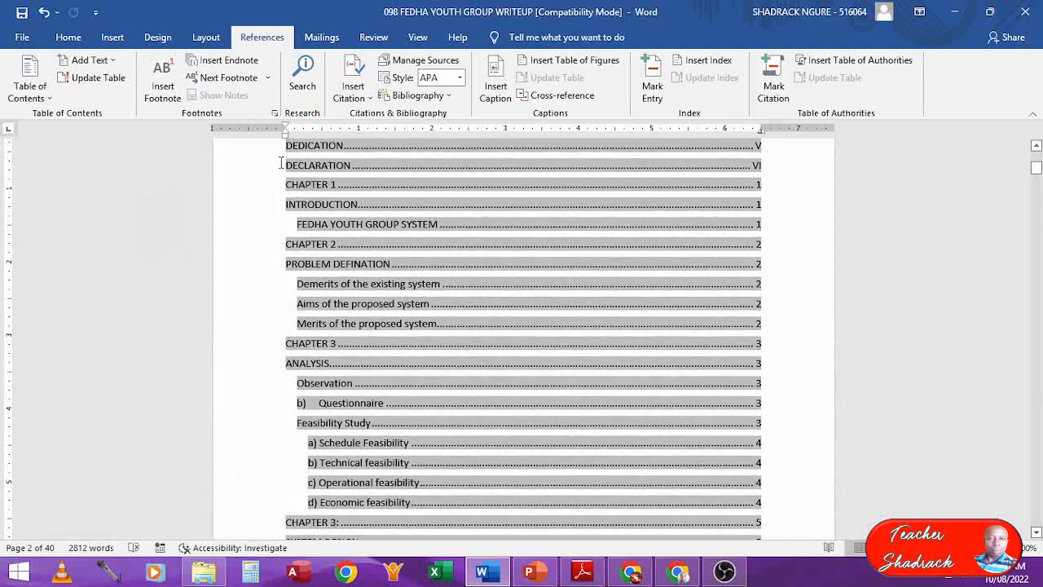
key("Up")
key("Up")
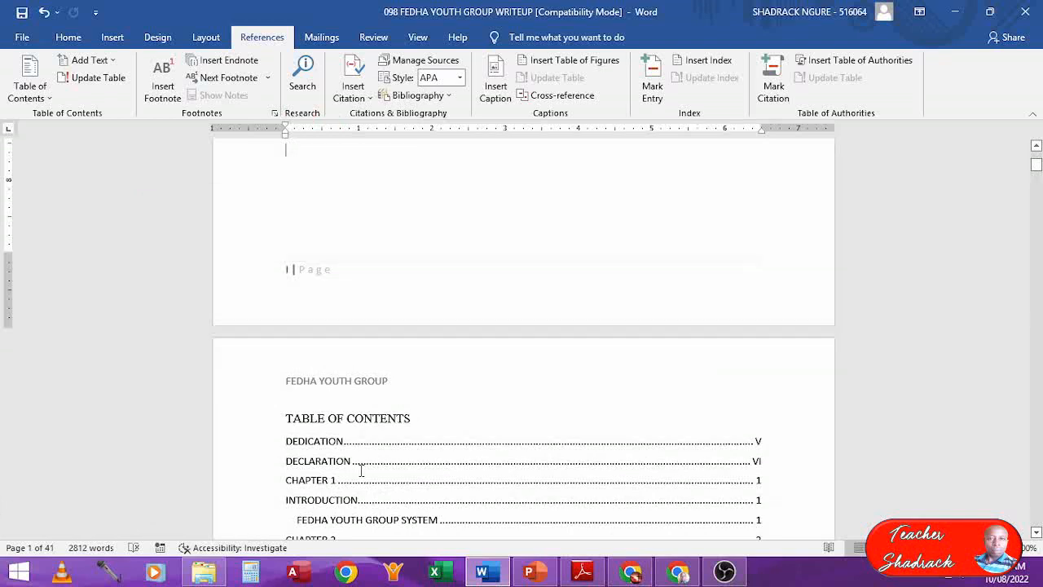
- Examine the first entries of the table of contents, from DEDICATION to the feasibility subheadings
left_click(318, 441)
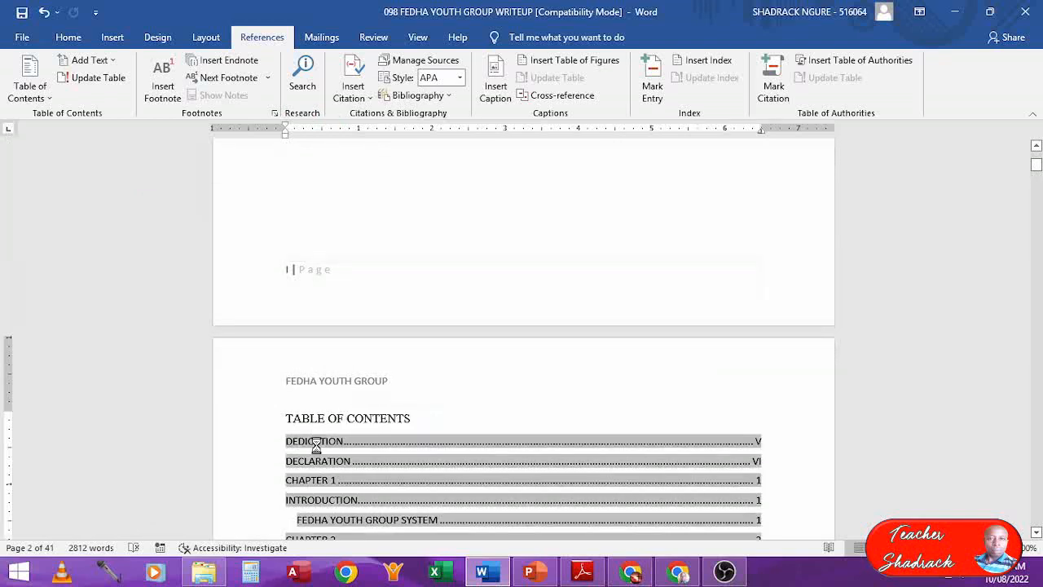
left_click(311, 462)
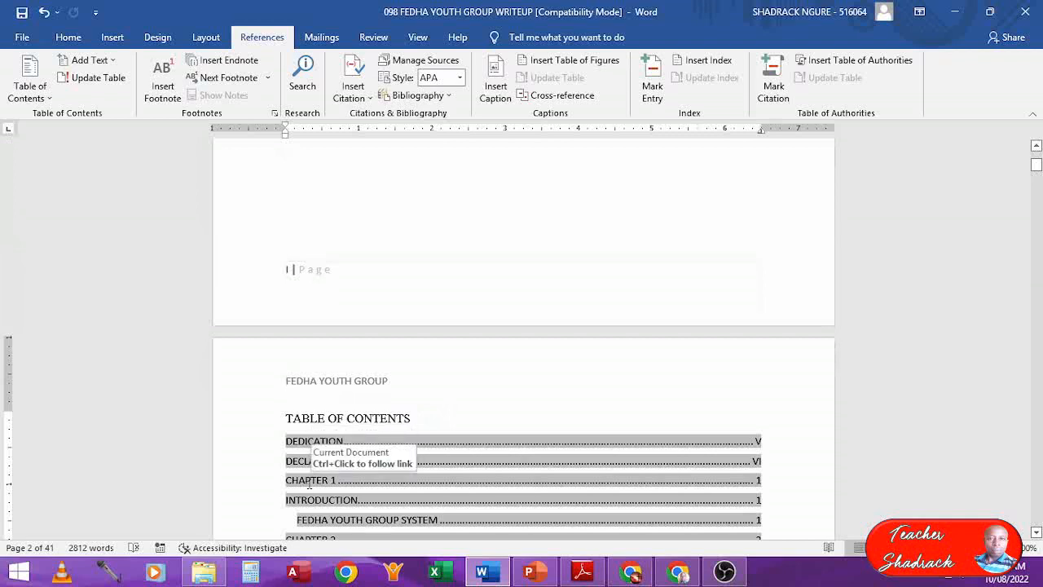
scroll(309, 483, "down", 4)
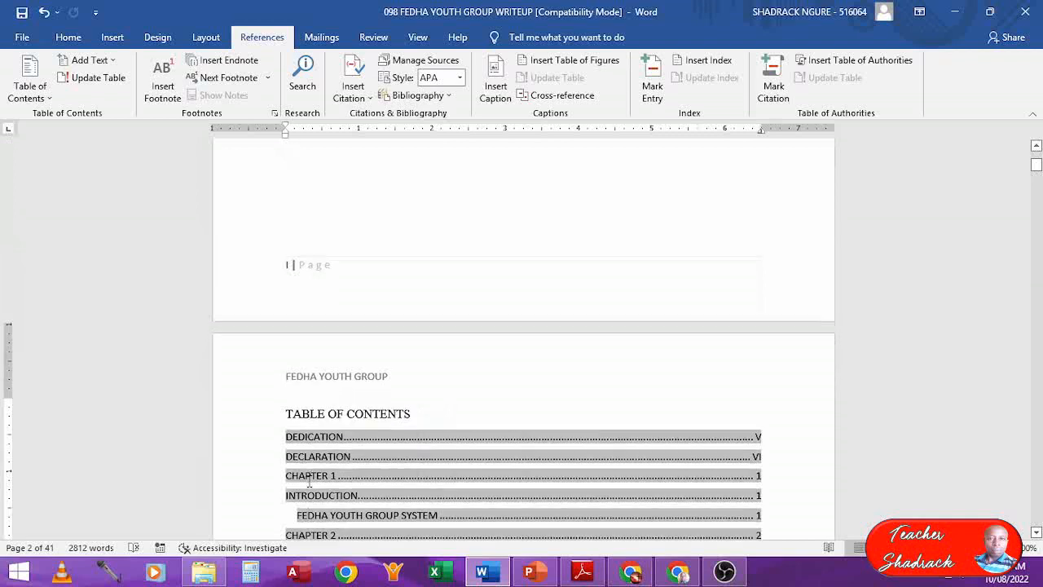
scroll(310, 482, "down", 2)
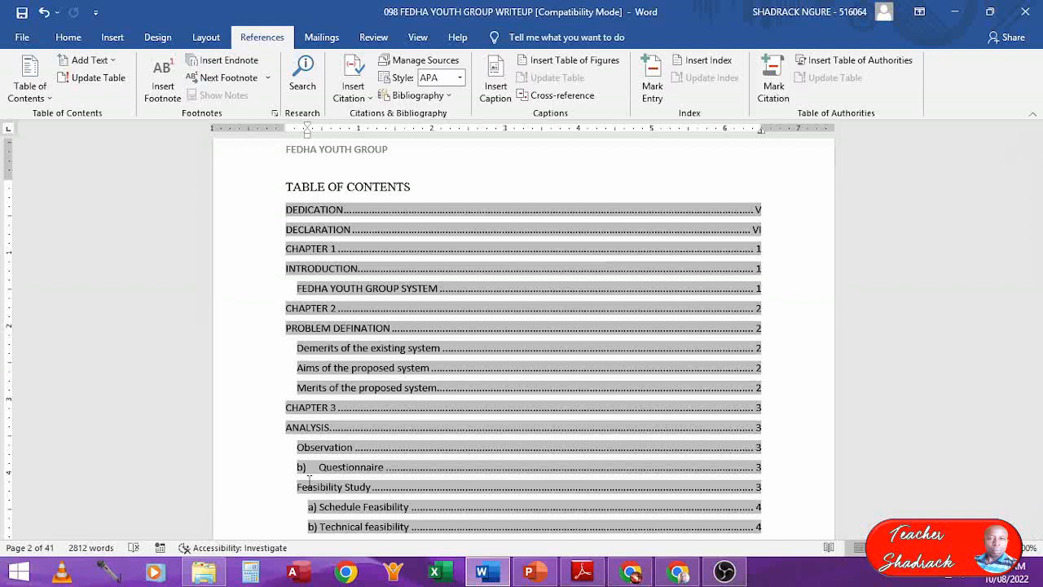
key("Up")
key("Up")
key("Up")
key("Up")
key("Up")
key("Up")
key("Up")
key("Up")
key("Up")
key("Up")
key("Up")
key("Up")
key("Up")
key("Up")
key("Up")
key("Up")
key("Up")
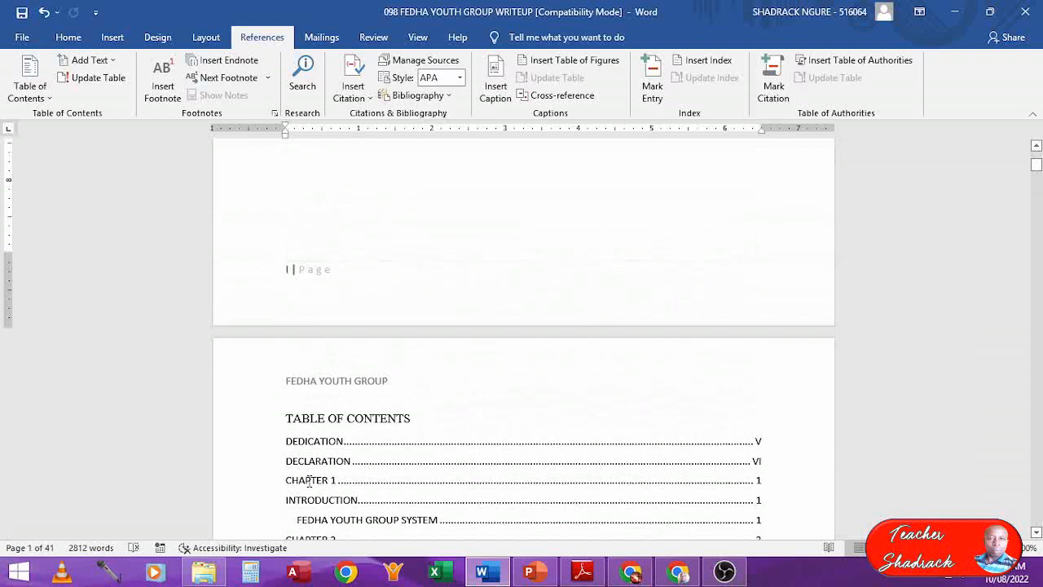
- Examine the table of contents and the footer page numbering from the preliminary pages through to the start of Chapter 1
key("Down")
key("Down")
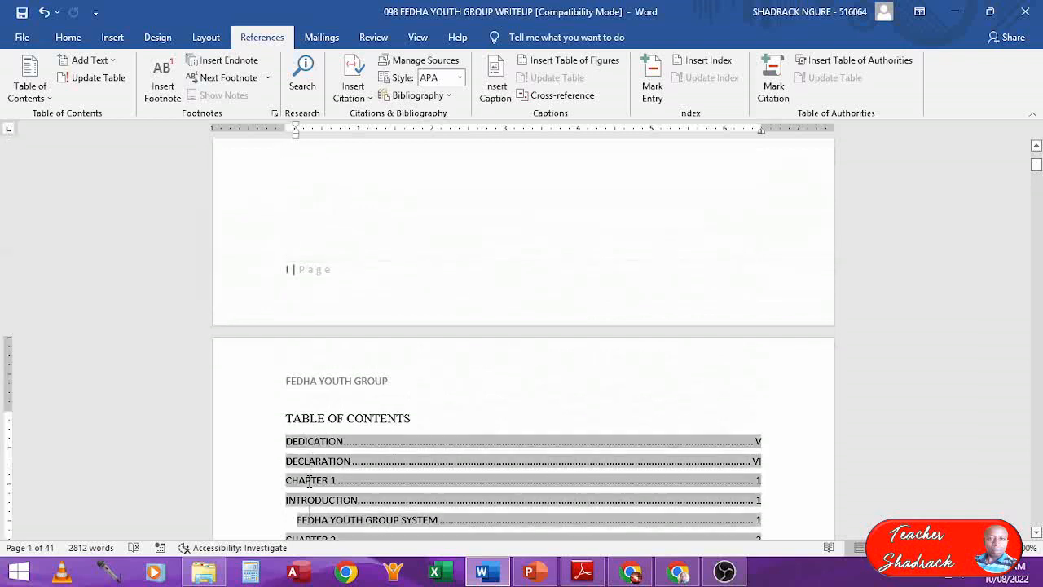
scroll(309, 481, "down", 3)
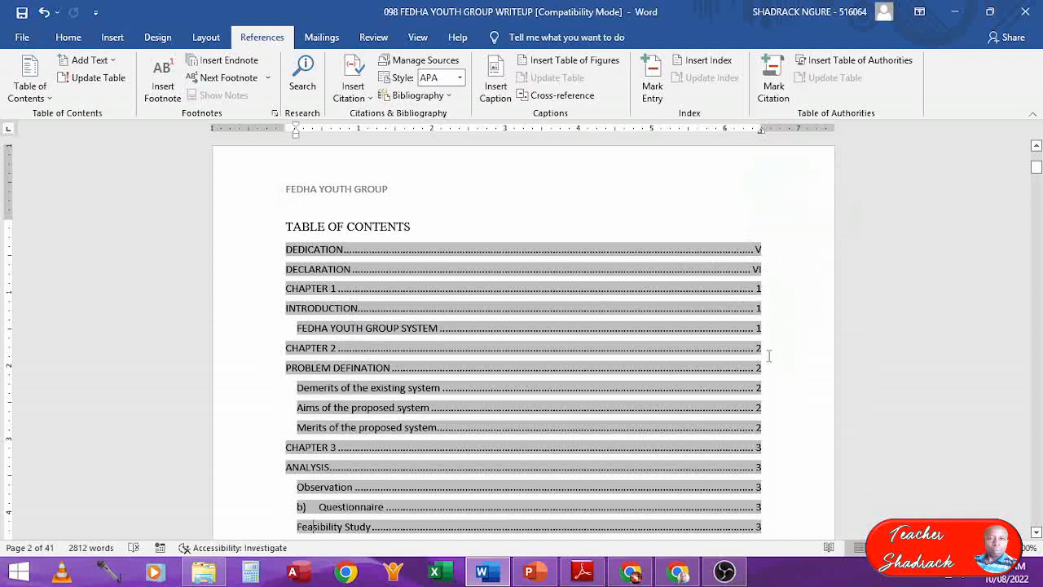
scroll(768, 356, "down", 10)
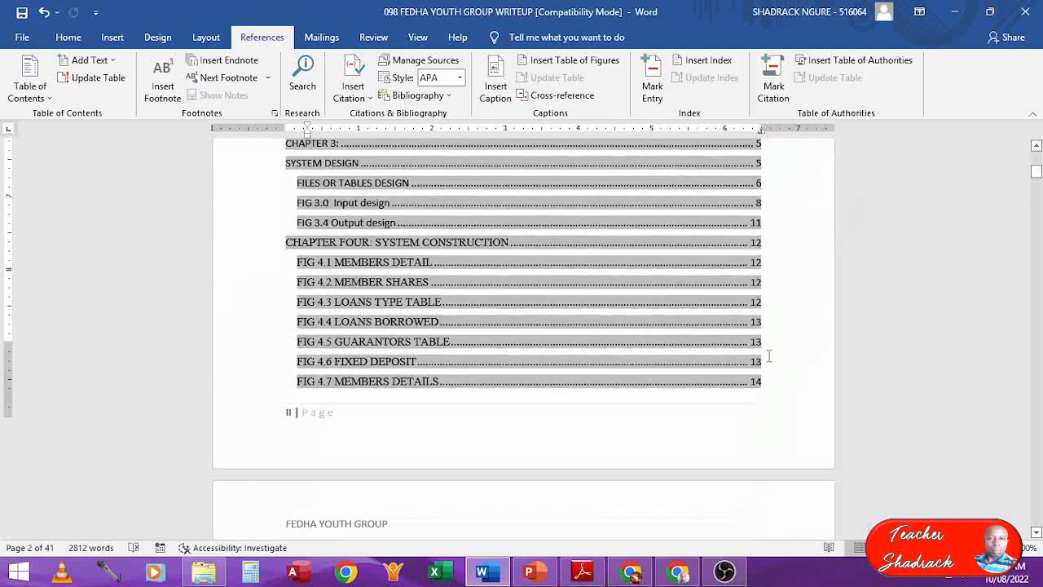
scroll(771, 361, "down", 10)
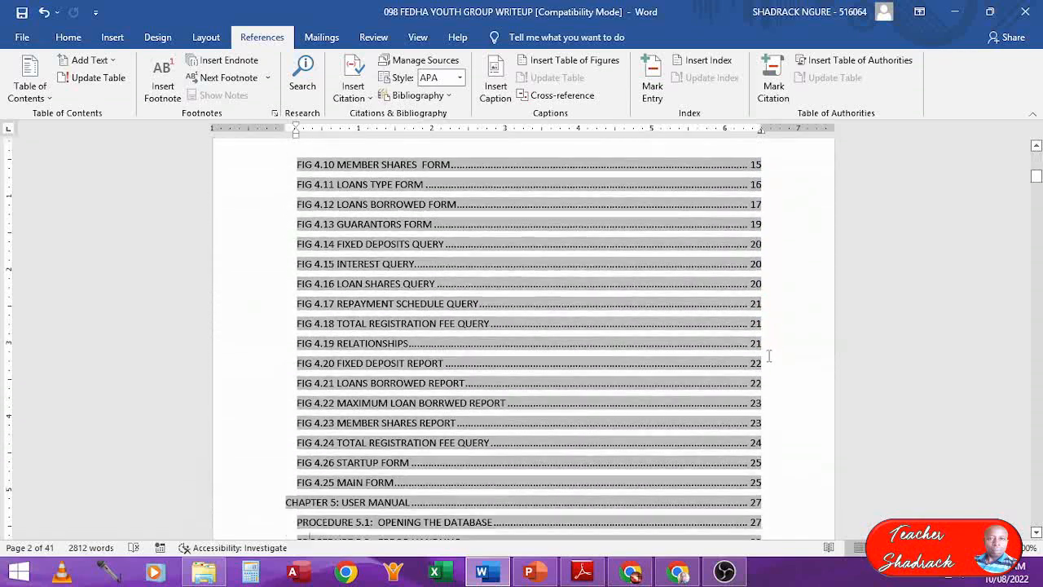
scroll(770, 361, "down", 4)
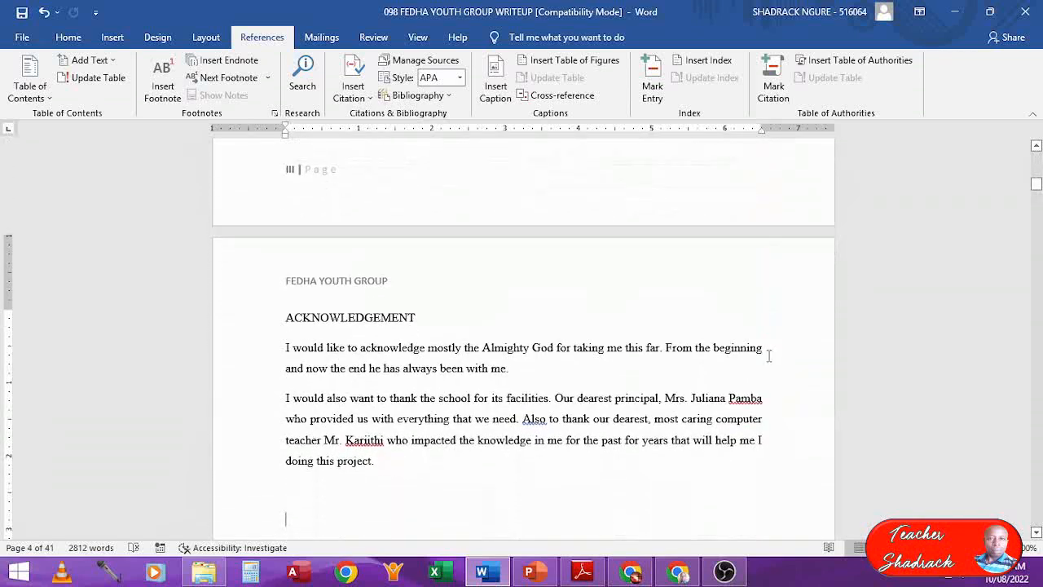
scroll(768, 355, "down", 10)
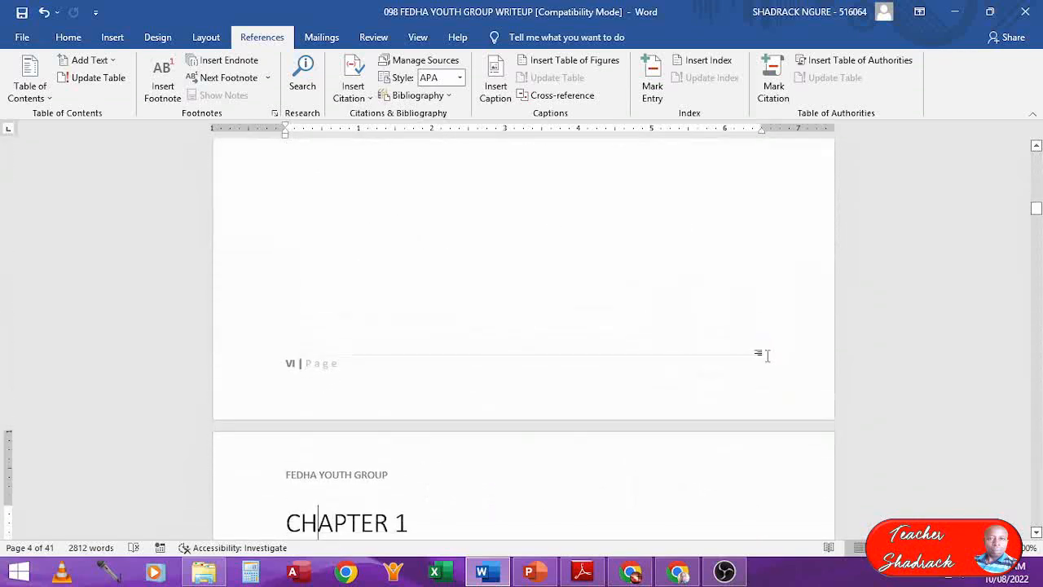
scroll(769, 355, "up", 15)
scroll(770, 361, "down", 10)
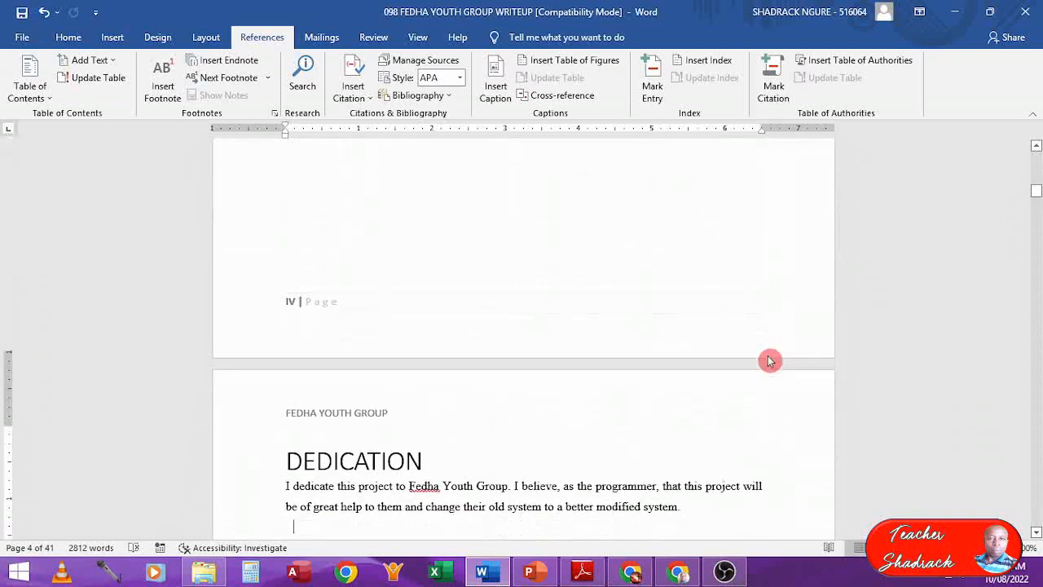
scroll(770, 361, "down", 15)
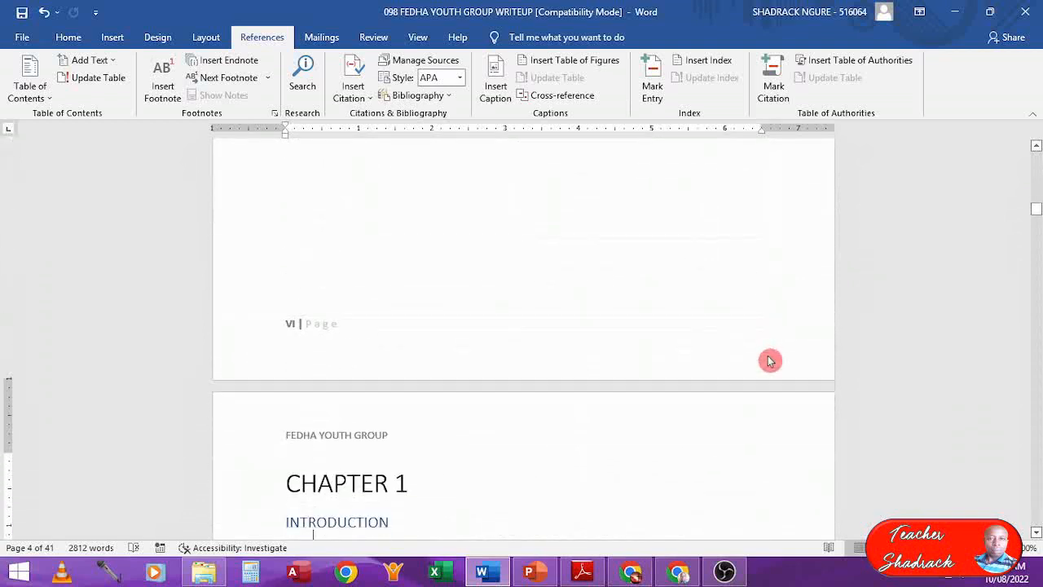
scroll(767, 356, "down", 1)
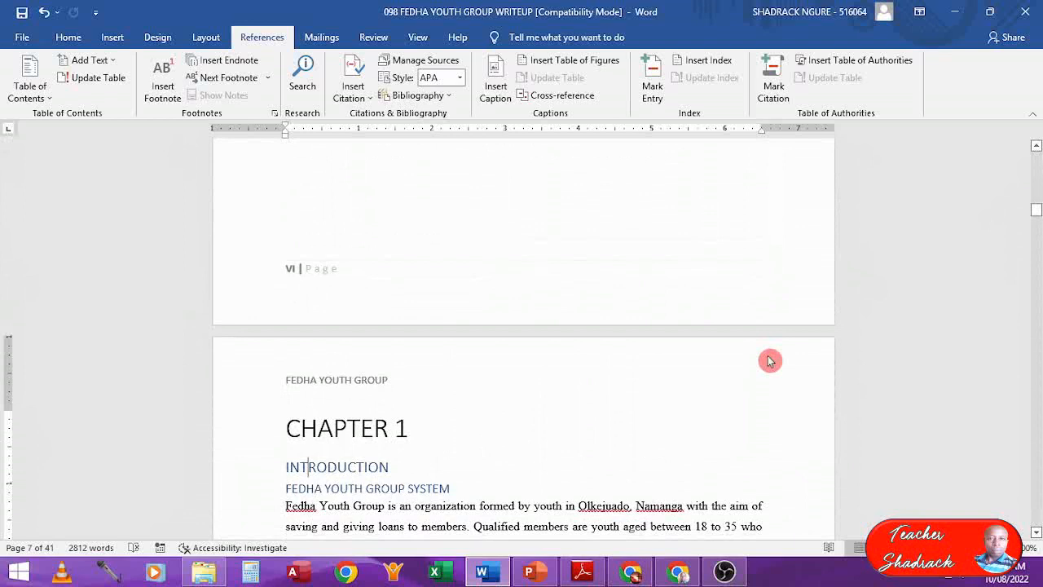
scroll(769, 355, "down", 15)
scroll(769, 356, "up", 5)
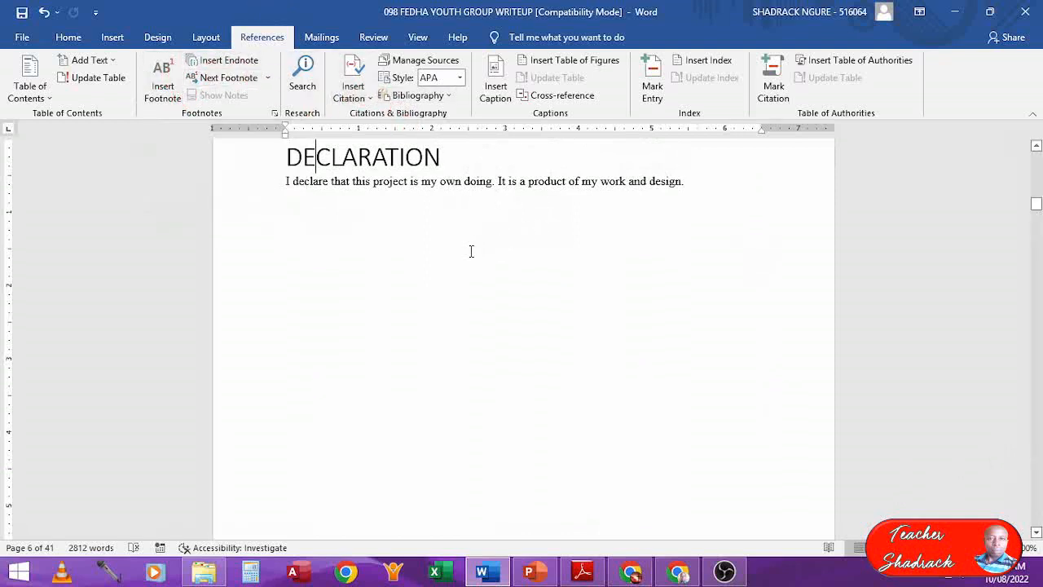
- Delete the break between the Declaration text and the Chapter 1 heading so both share one page
left_click(408, 243)
key("ctrl+Return")
scroll(599, 240, "down", 5)
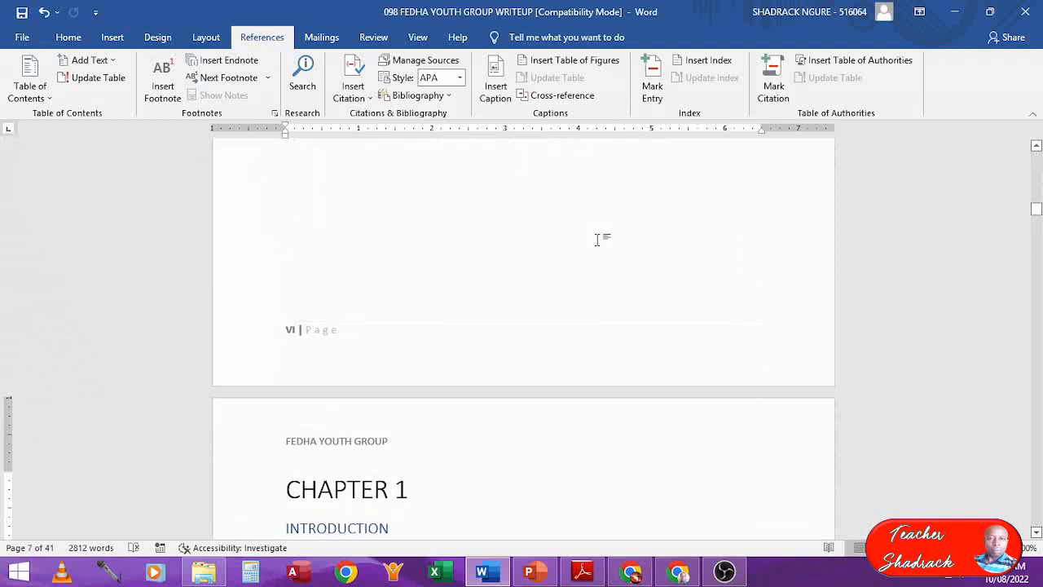
key("Up")
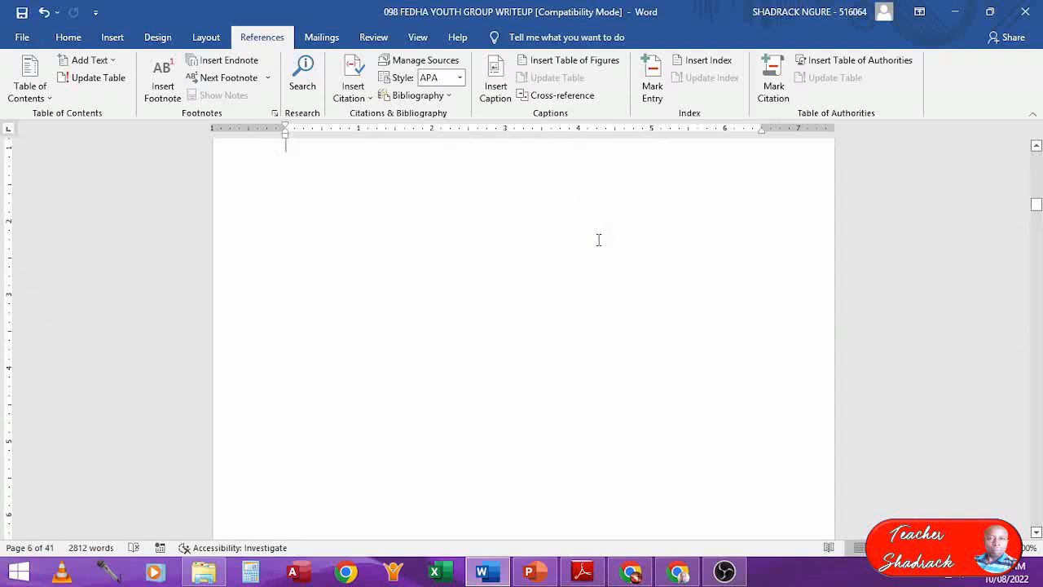
type("I declare that this project is my own doing. It is a product of my work and design.")
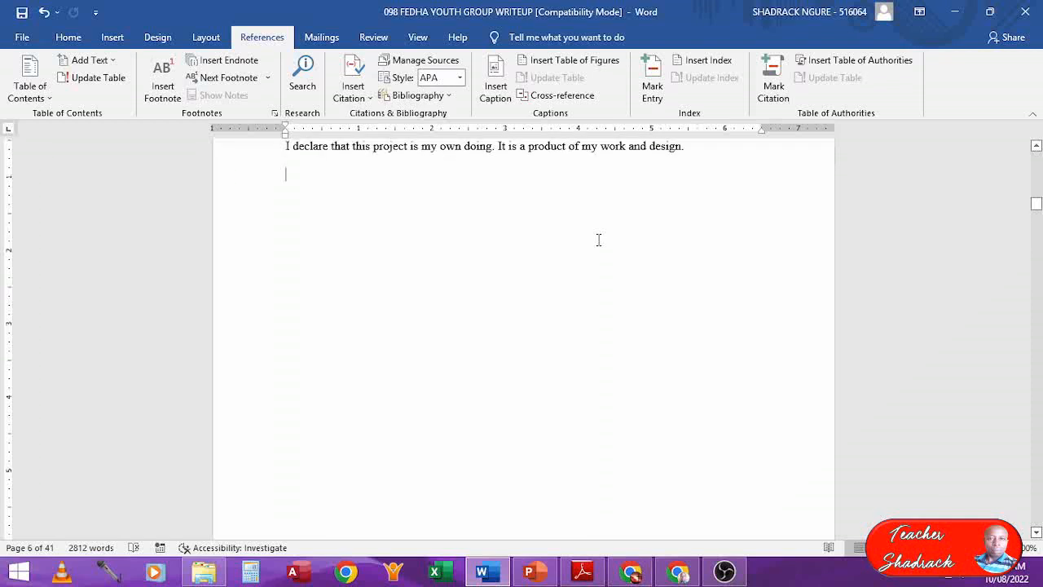
key("Return")
key("Delete")
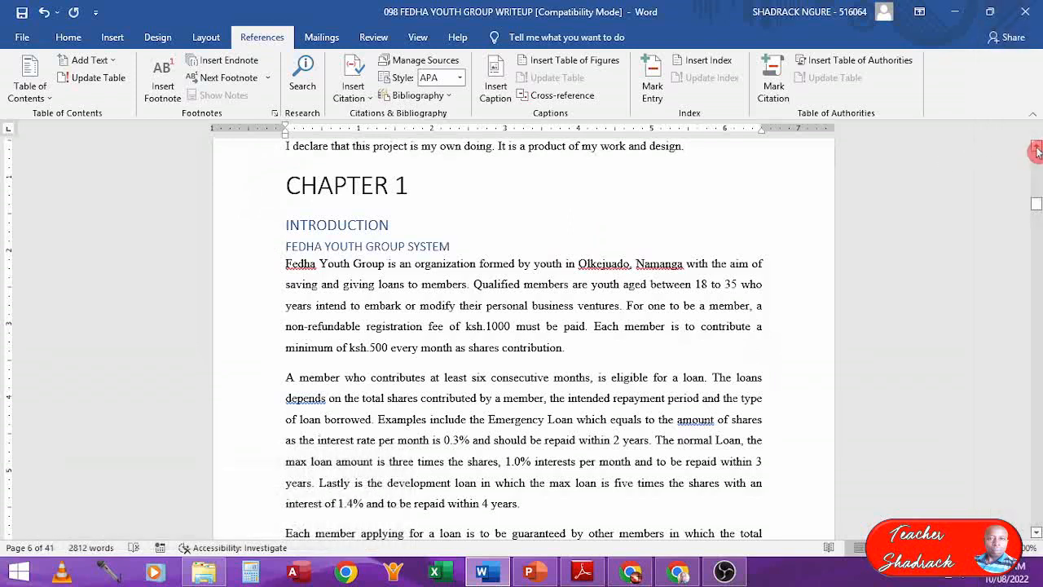
- Show the paragraph marks and other hidden formatting symbols in the document
scroll(1037, 151, "up", 2)
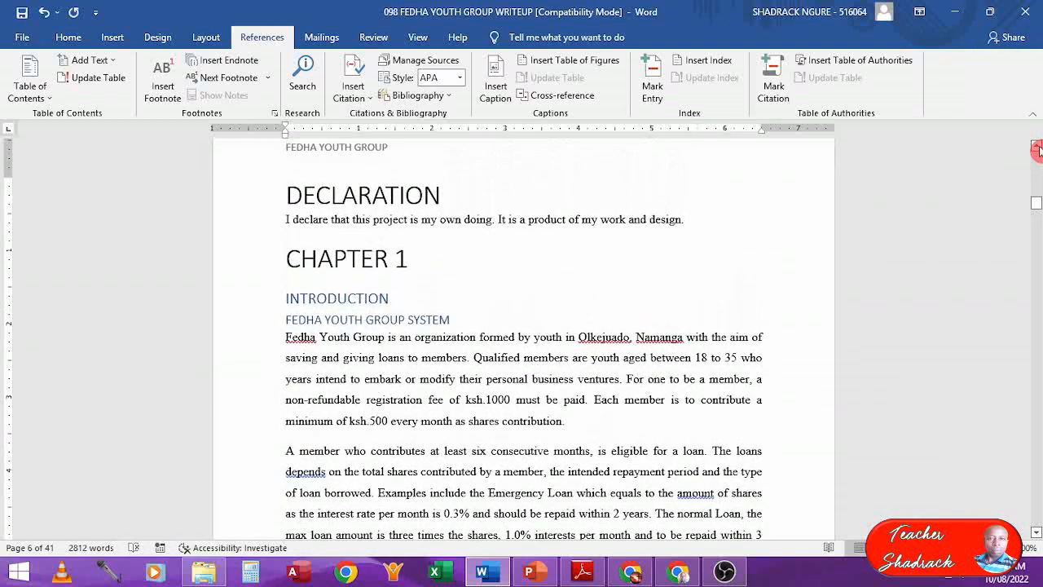
left_click(70, 37)
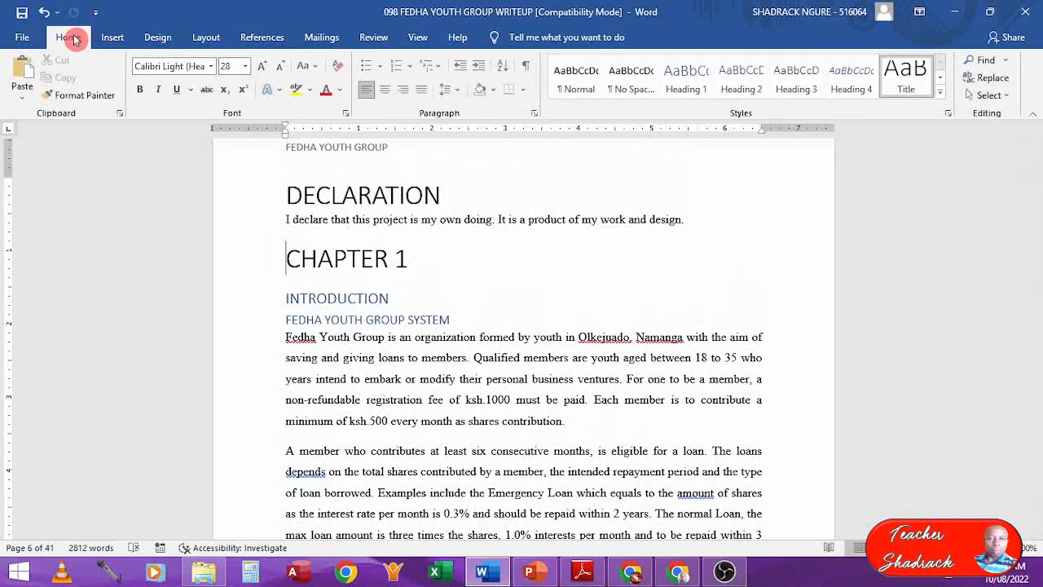
left_click(524, 70)
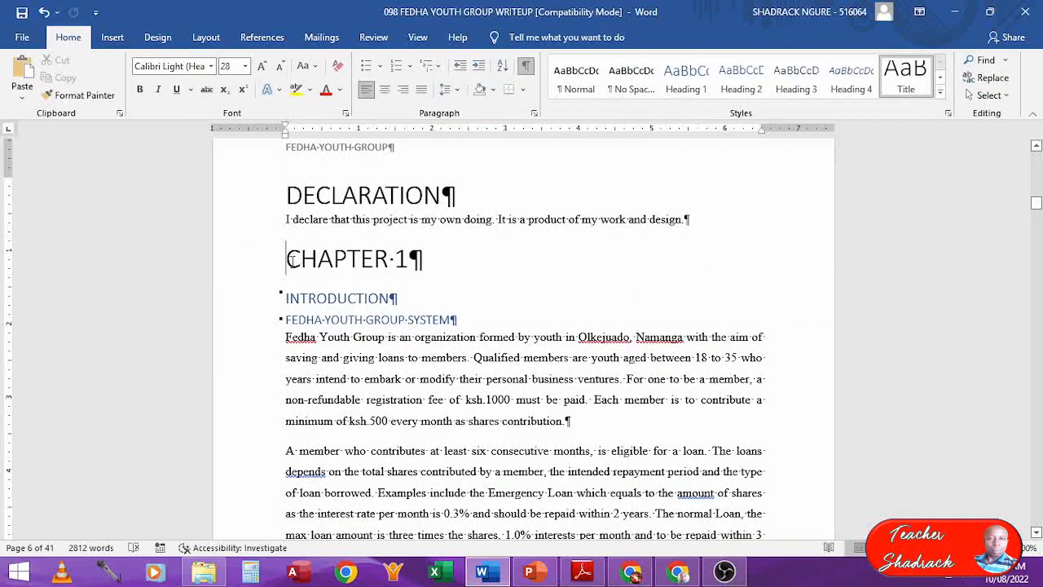
- Insert a Next Page section break directly before the Chapter 1 heading
left_click(112, 38)
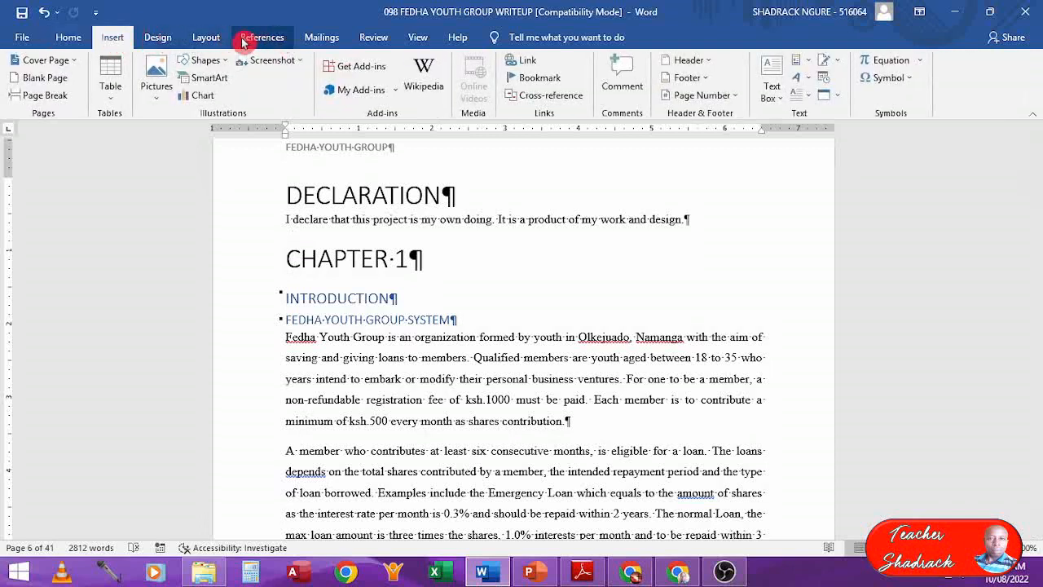
left_click(207, 39)
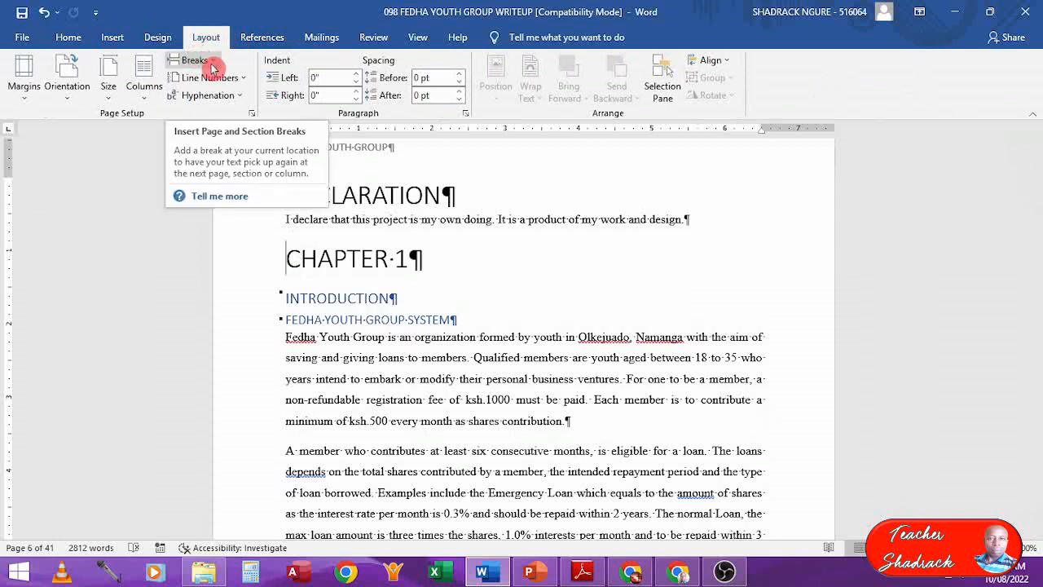
left_click(211, 65)
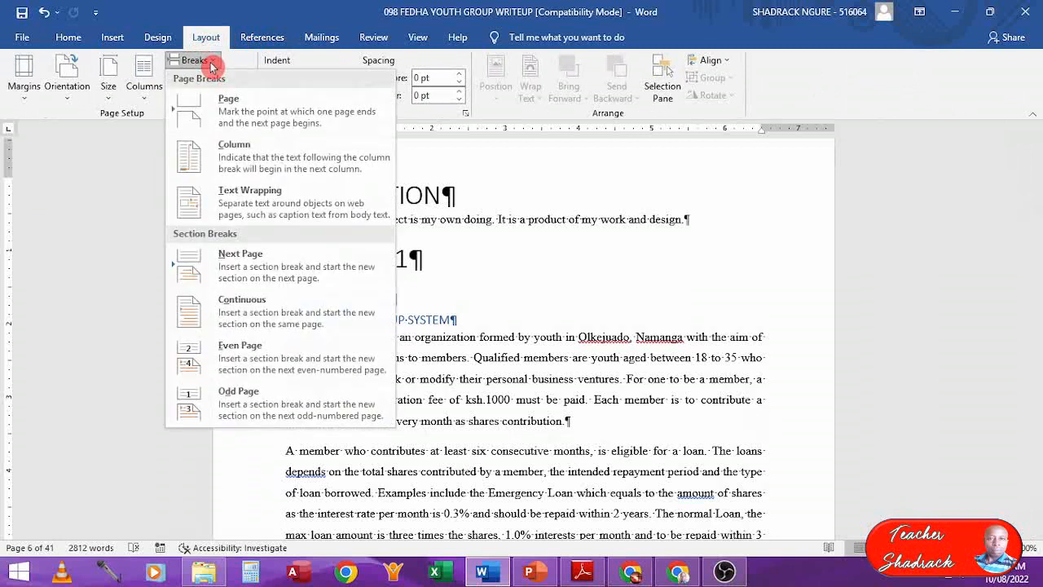
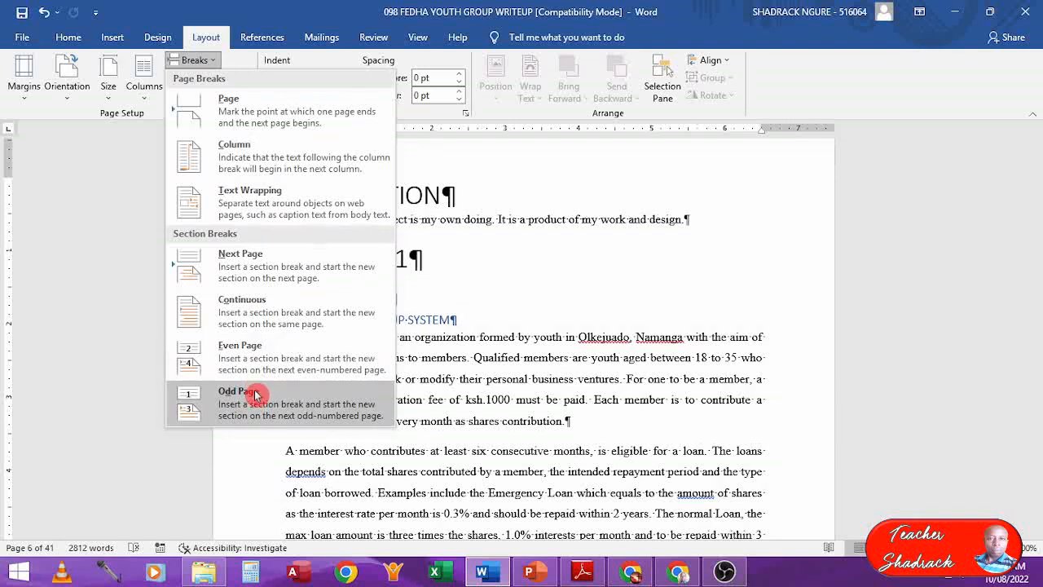
left_click(248, 269)
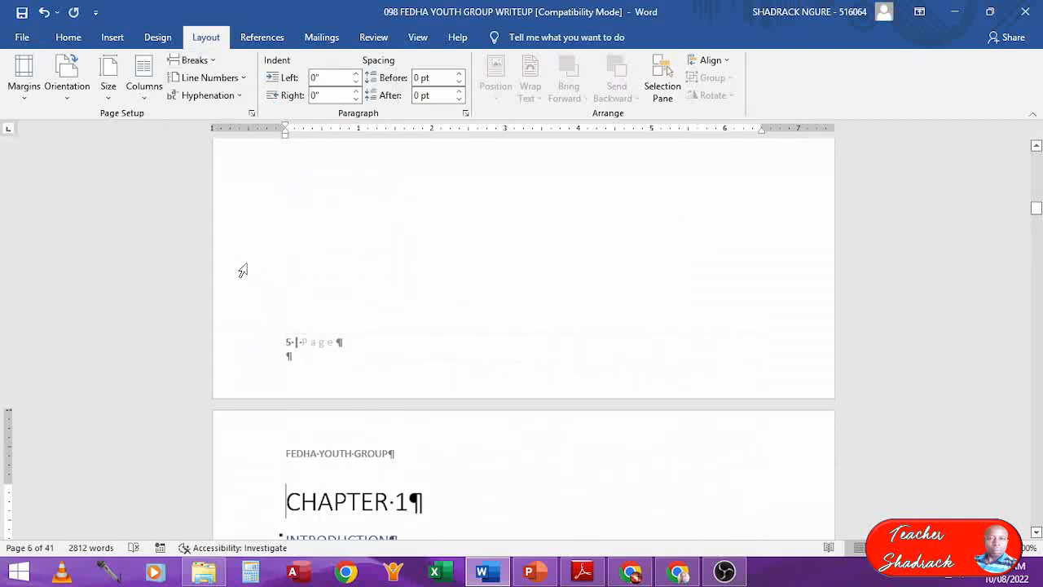
- Add a new paragraph at the end of the Declaration sentence to put the section break on its own line
scroll(242, 269, "up", 15)
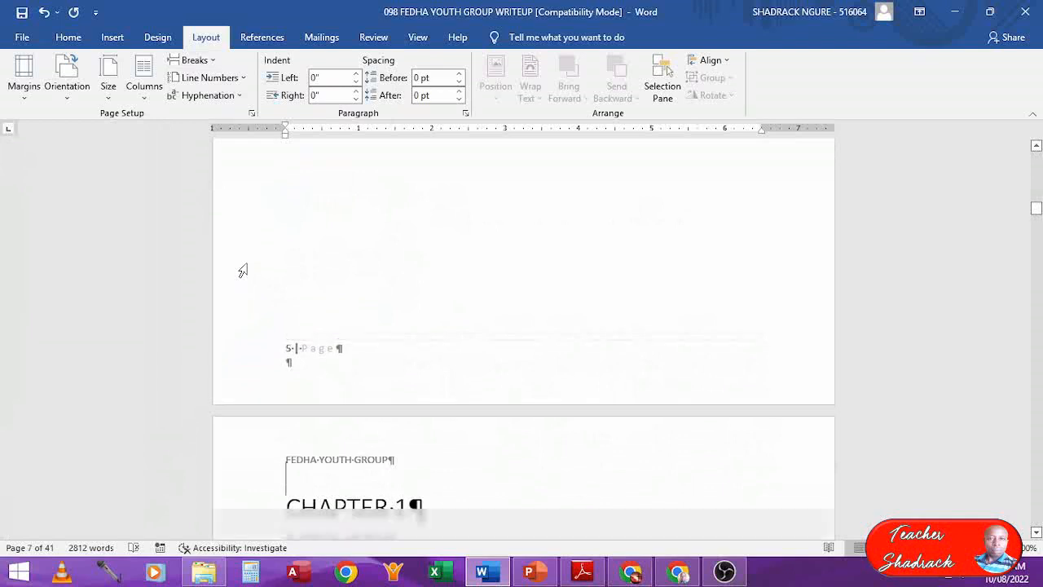
scroll(243, 270, "down", 1)
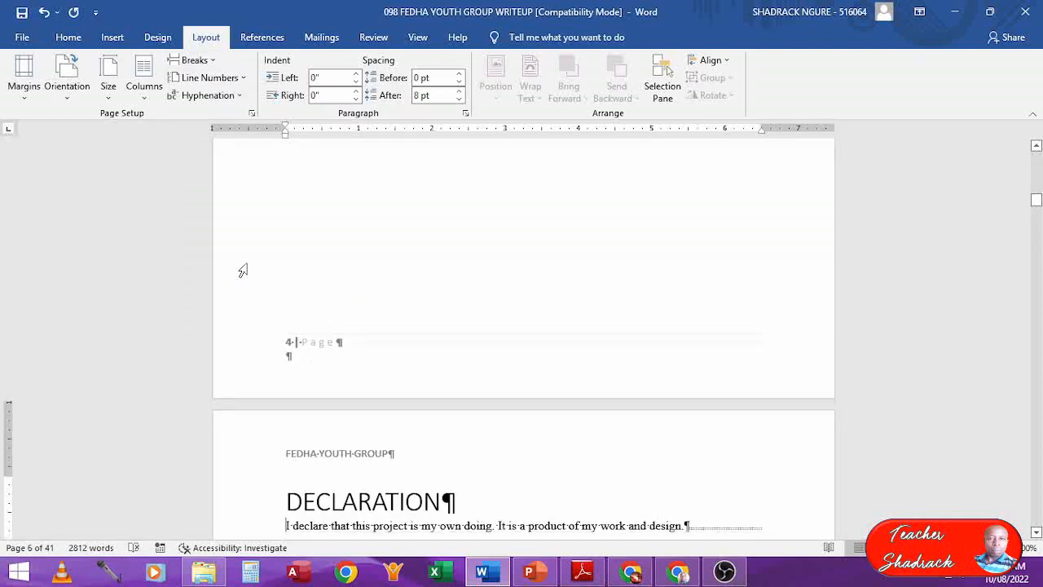
left_click(684, 519)
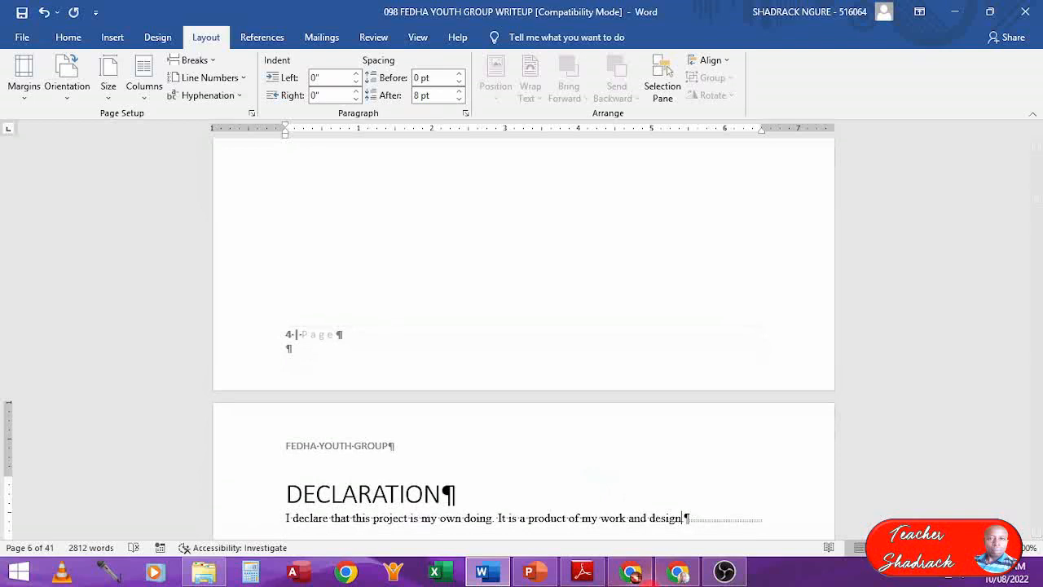
key("Return")
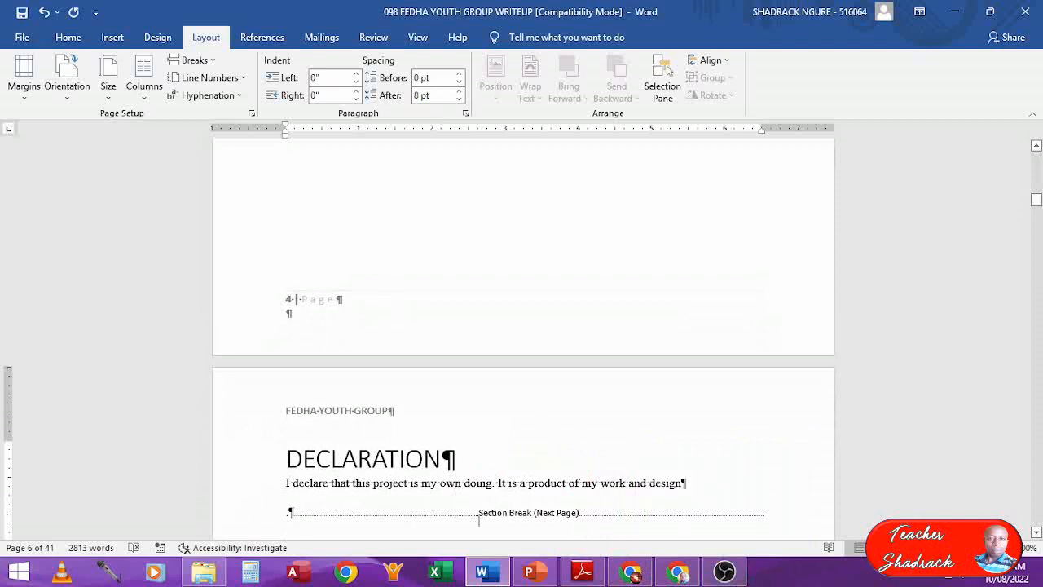
- Check the breaks and footer page numbers on the Chapter 1, Declaration, Dedication and Acknowledgement pages
key("Down")
key("Down")
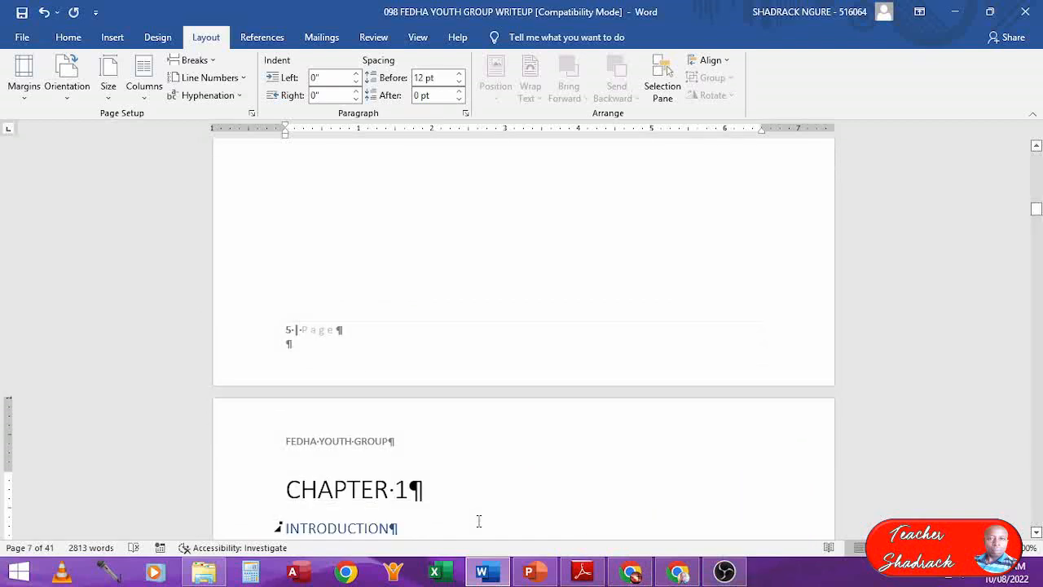
key("Up")
key("Up")
key("Up")
key("Up")
key("Up")
key("Up")
key("Up")
key("Up")
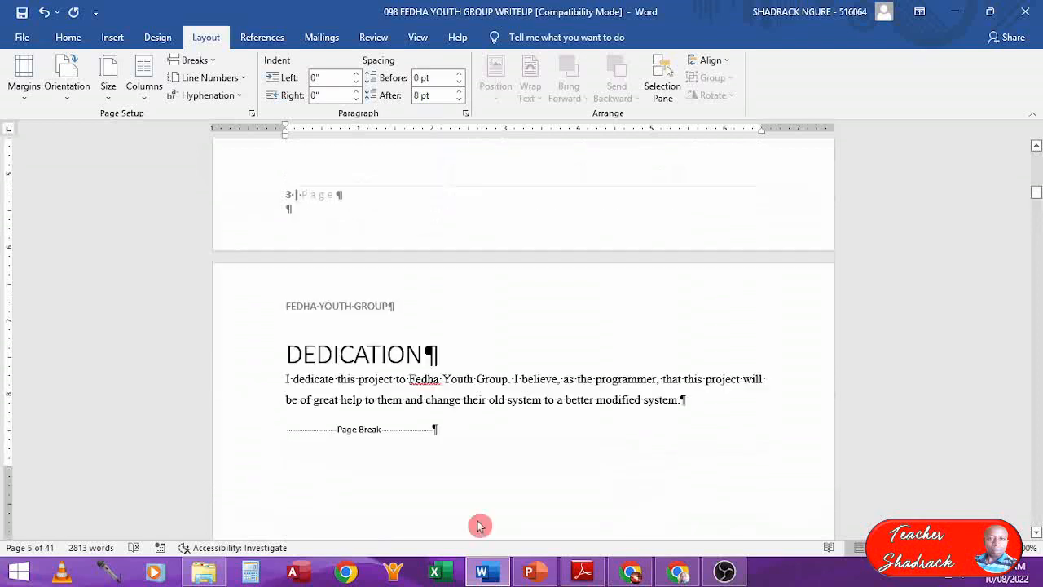
key("Up")
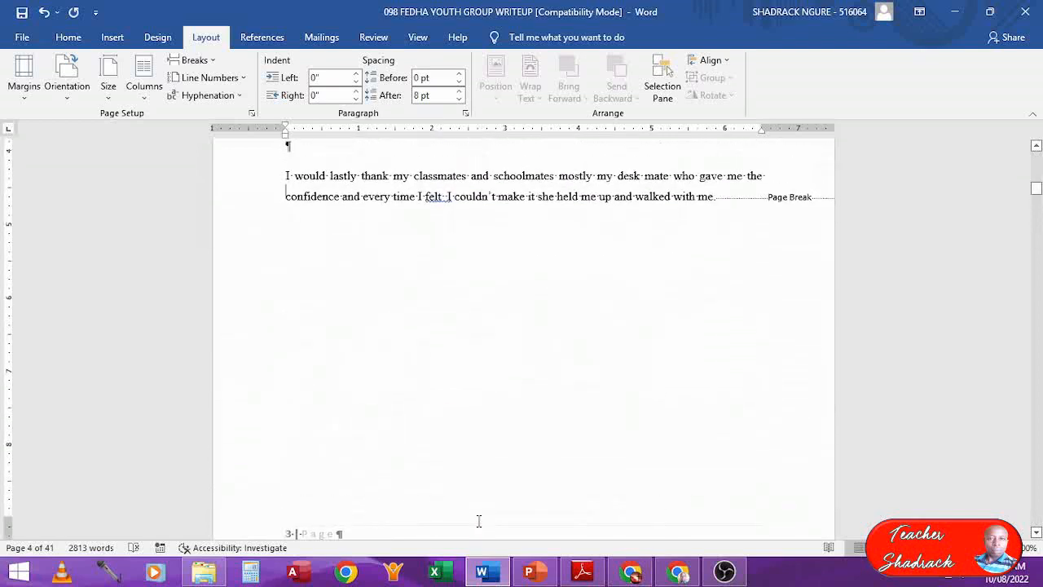
key("Down")
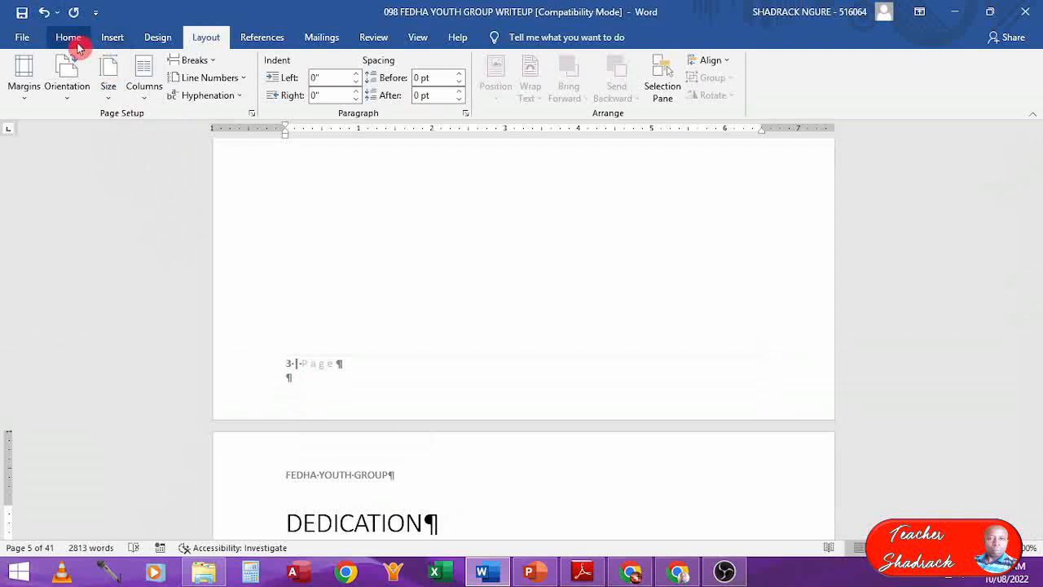
left_click(113, 41)
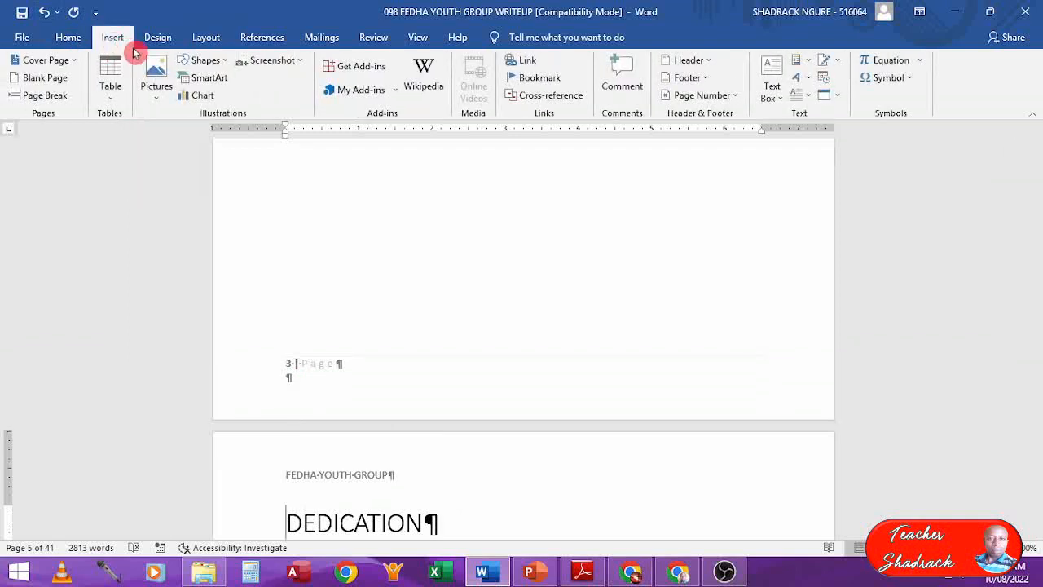
left_click(736, 98)
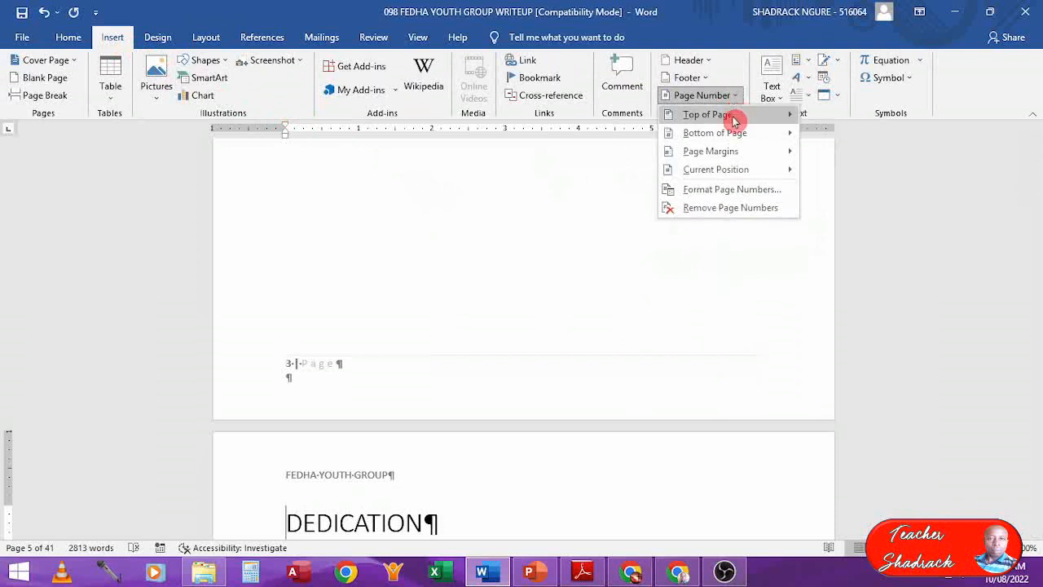
mouse_move(728, 132)
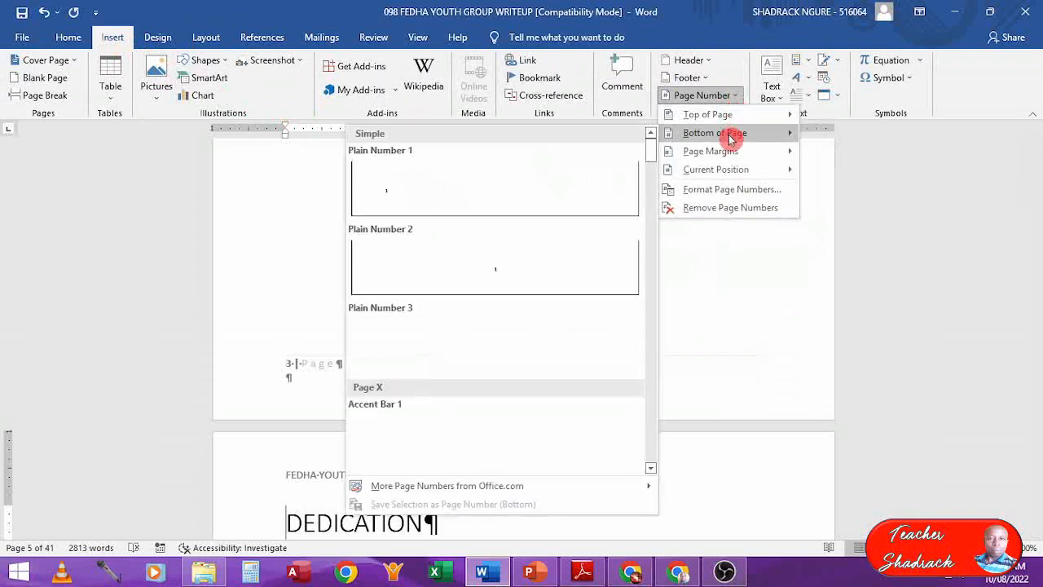
left_click(268, 332)
- Format the page numbers of the preliminary section as i, ii, iii, starting at i
scroll(318, 296, "up", 3)
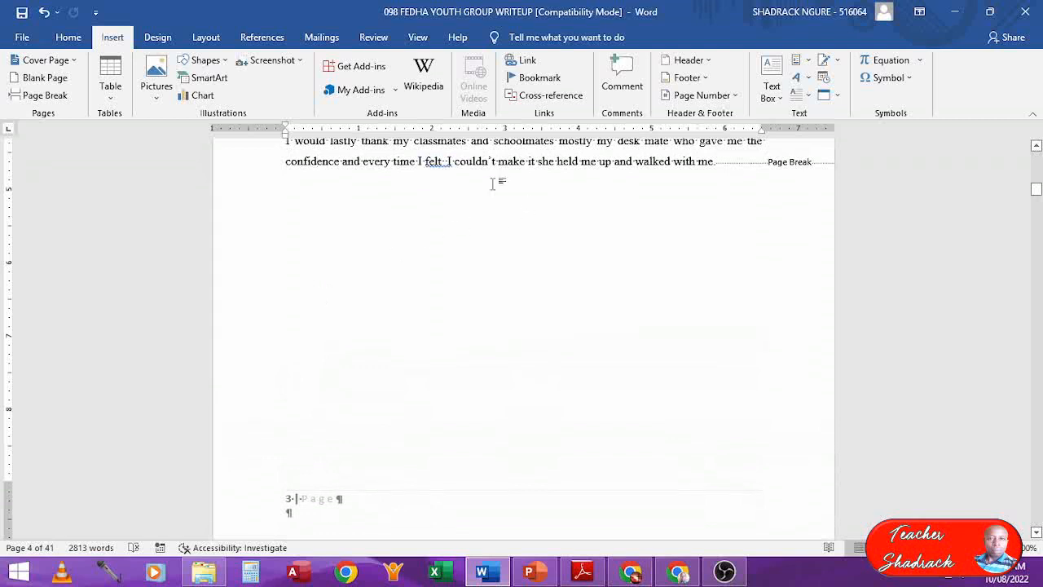
left_click(738, 99)
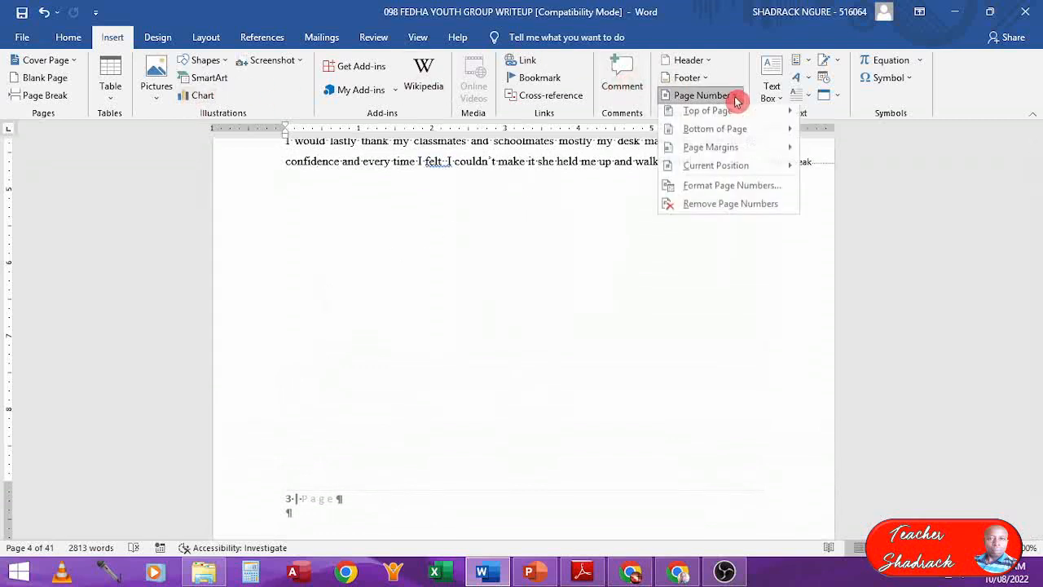
left_click(711, 190)
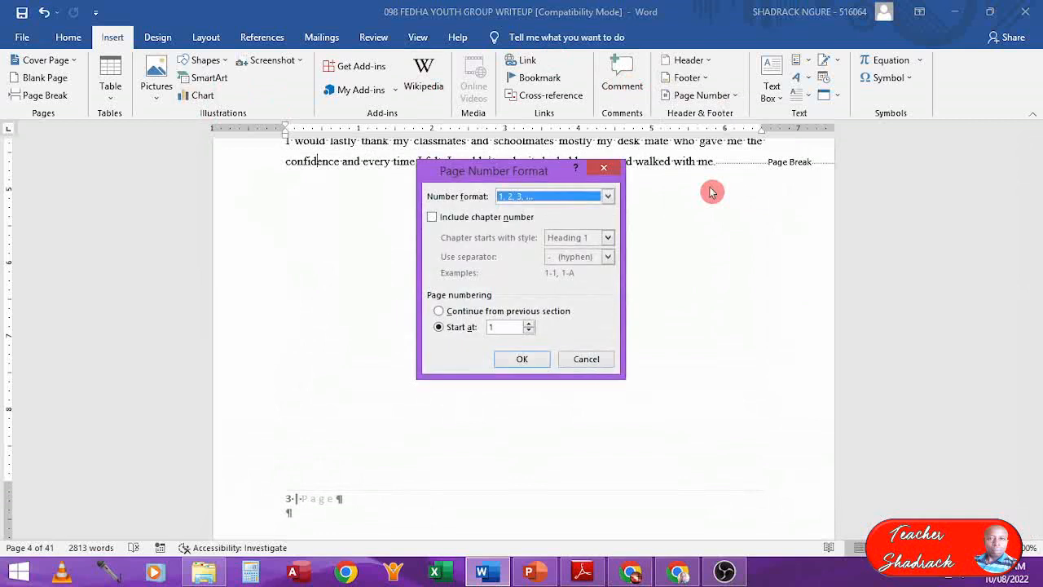
left_click(605, 197)
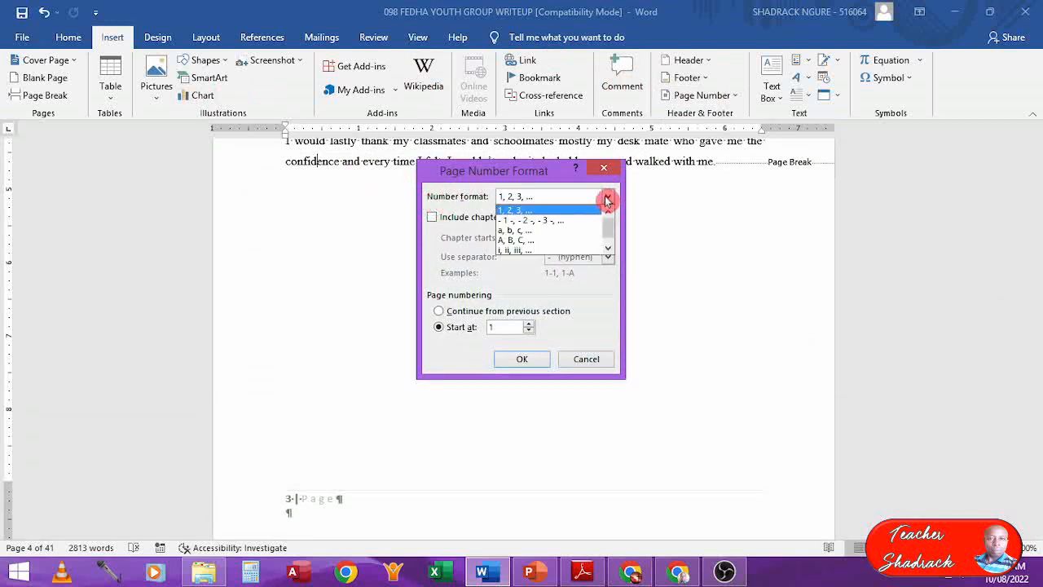
left_click(542, 250)
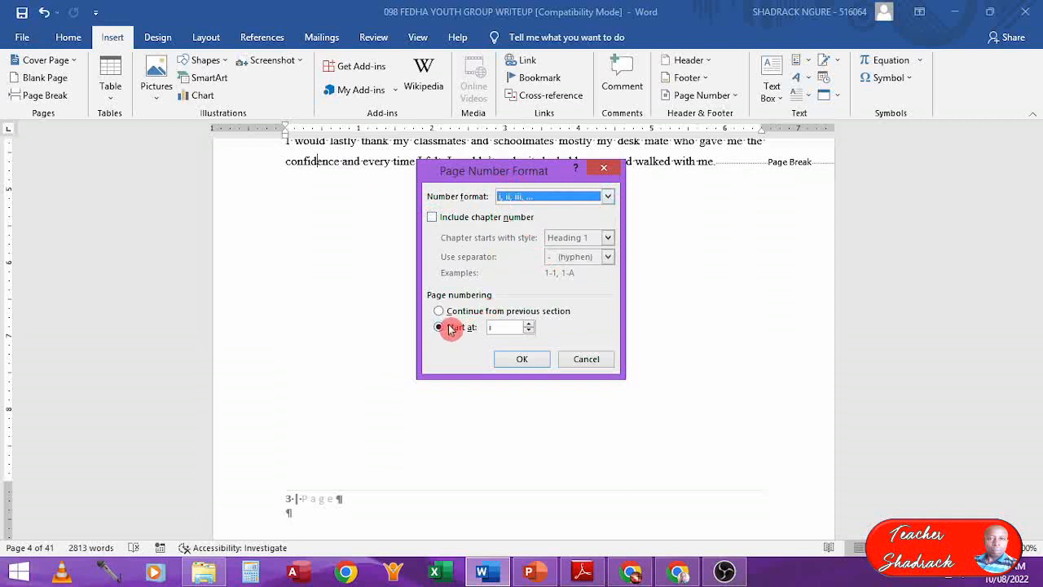
left_click(509, 326)
left_click(512, 357)
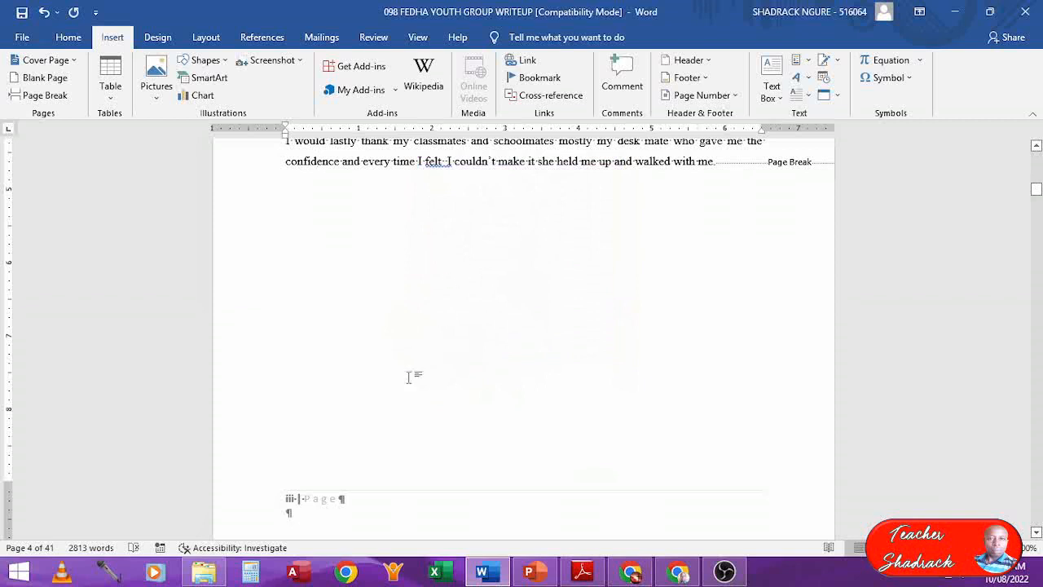
- Check the footer numbering around the Dedication page and look through the page number styles available for the bottom of the page
left_click(314, 524)
left_click(1035, 538)
left_click(1037, 536)
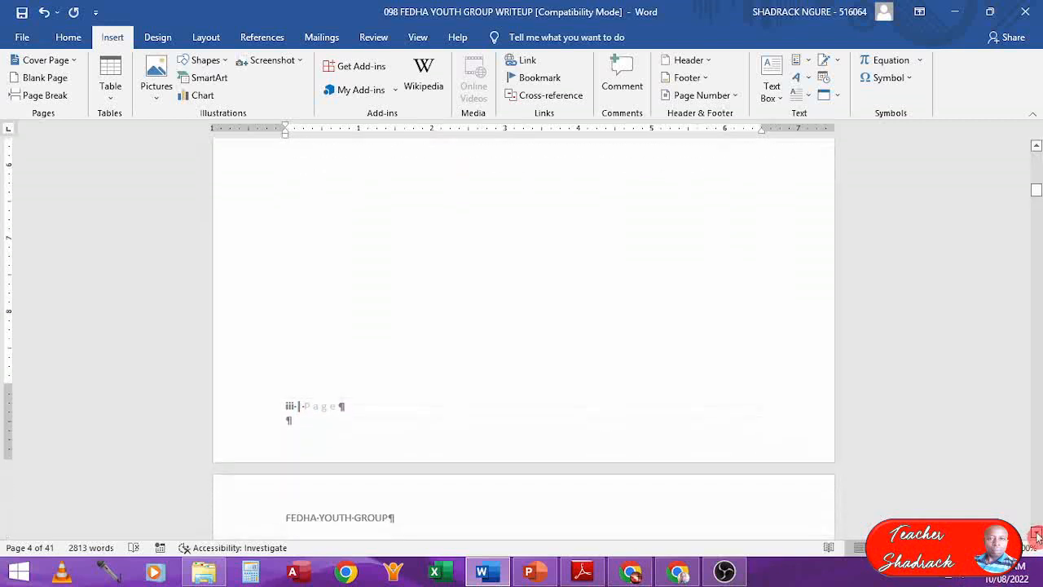
left_click(1037, 536)
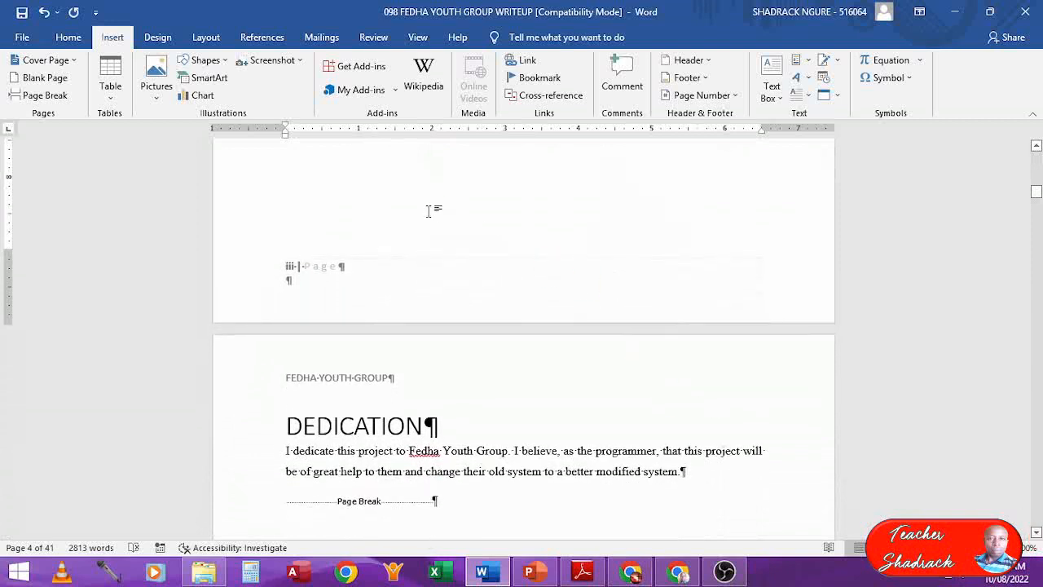
left_click(729, 99)
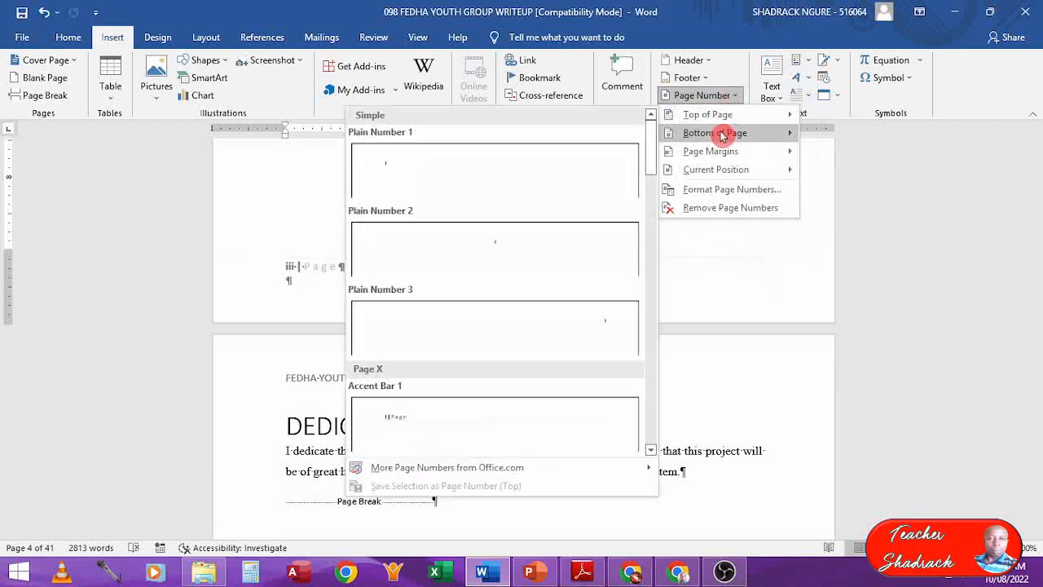
mouse_move(722, 136)
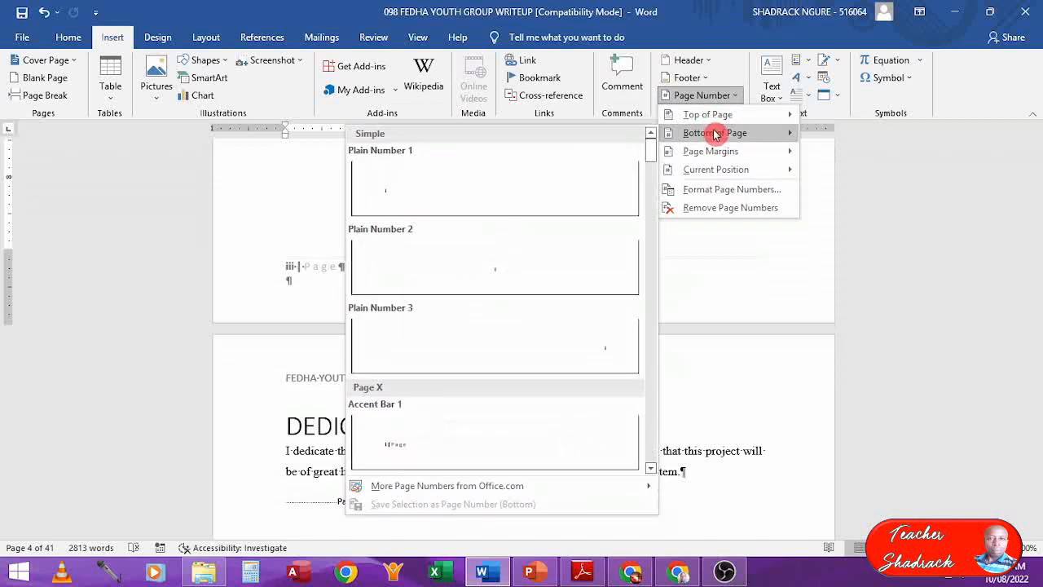
left_click(718, 466)
- Format the page numbers of the section beginning at Chapter 1 as - 1 -, - 2 -, - 3 -, starting at - 1 -
scroll(718, 467, "down", 20)
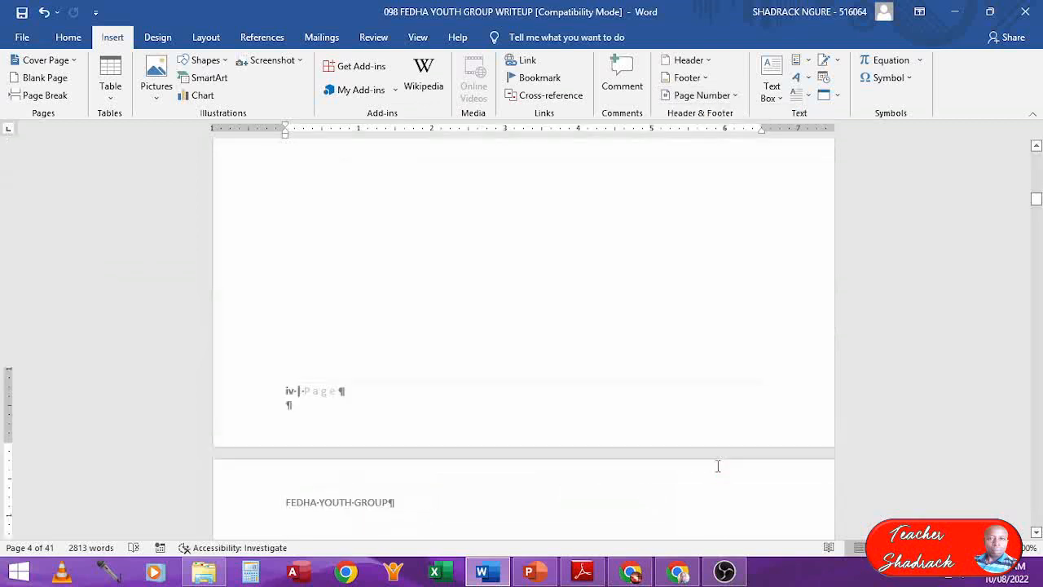
scroll(718, 466, "down", 4)
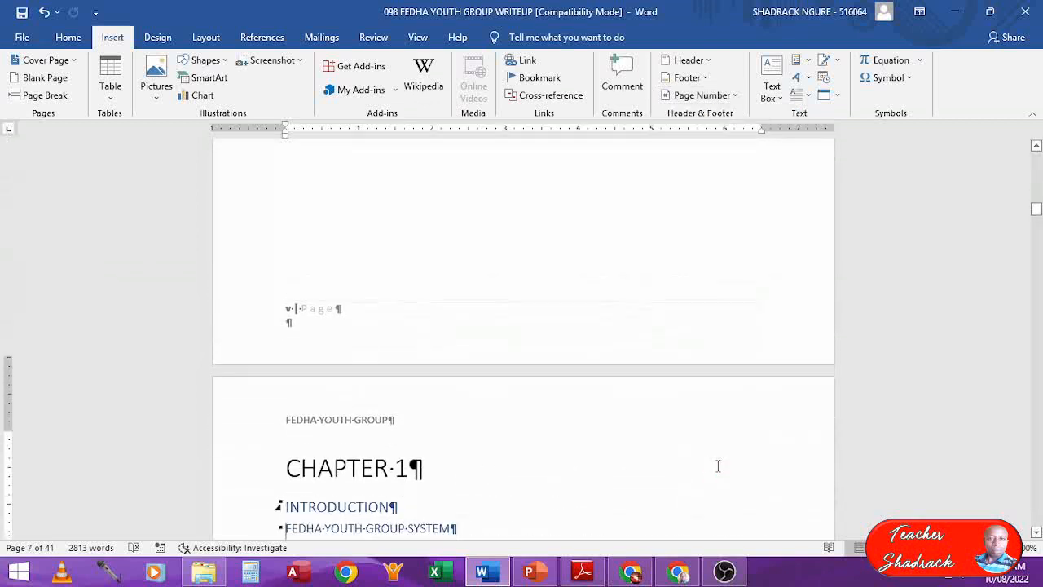
scroll(719, 467, "down", 4)
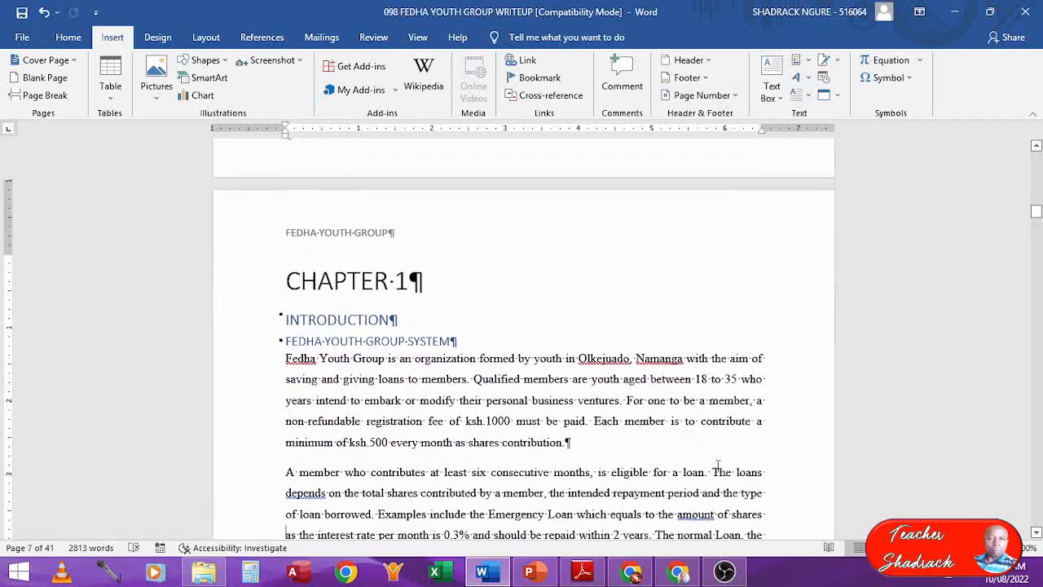
scroll(718, 467, "down", 1)
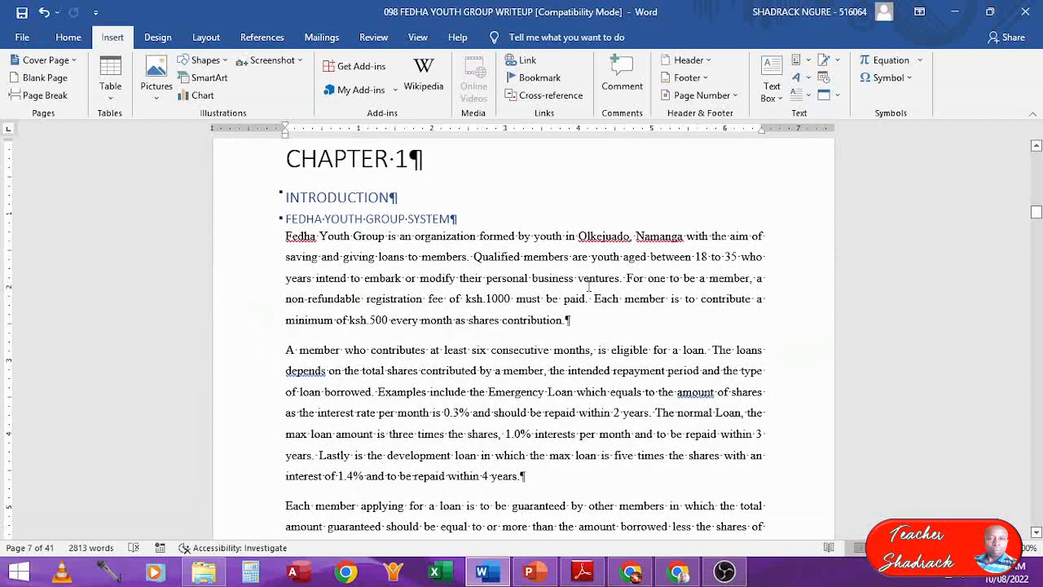
left_click(509, 389)
left_click(101, 38)
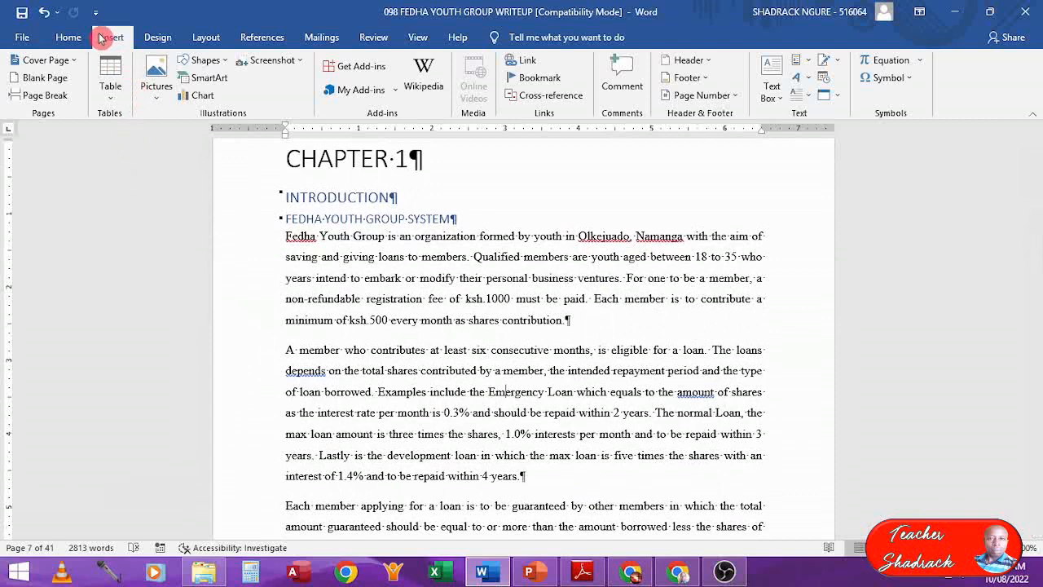
left_click(732, 97)
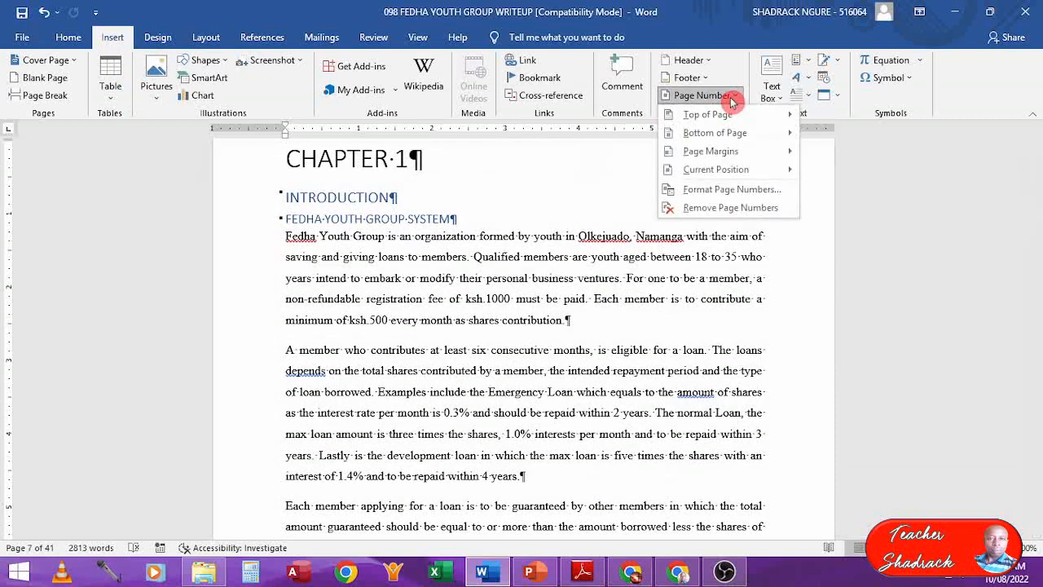
left_click(730, 190)
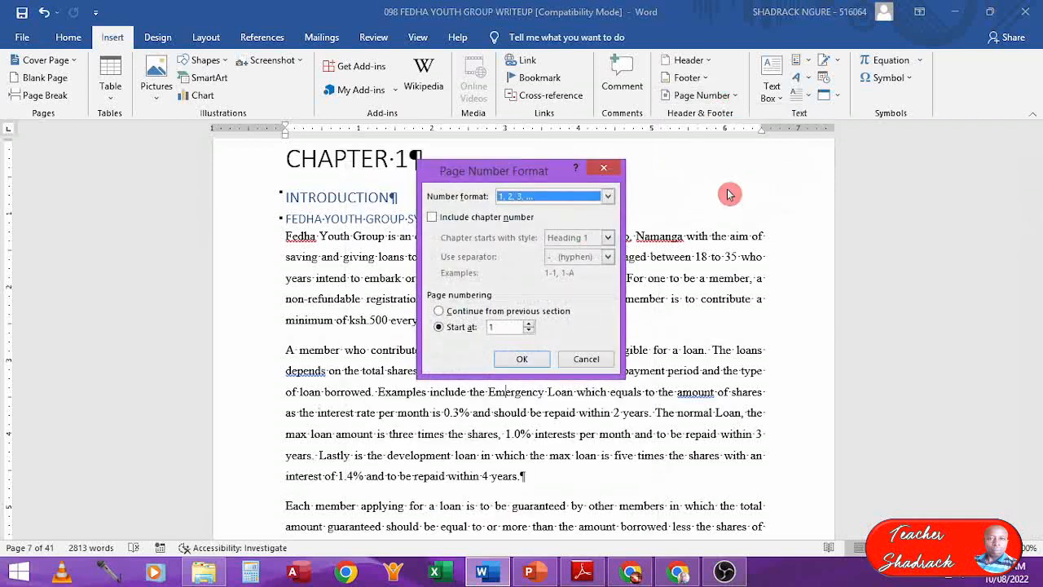
left_click(608, 197)
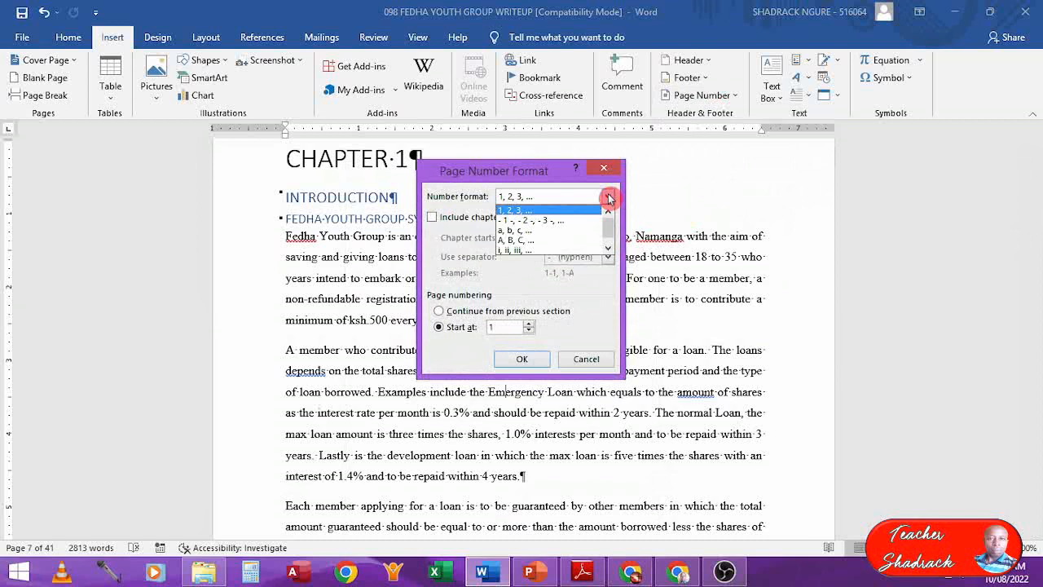
left_click(582, 220)
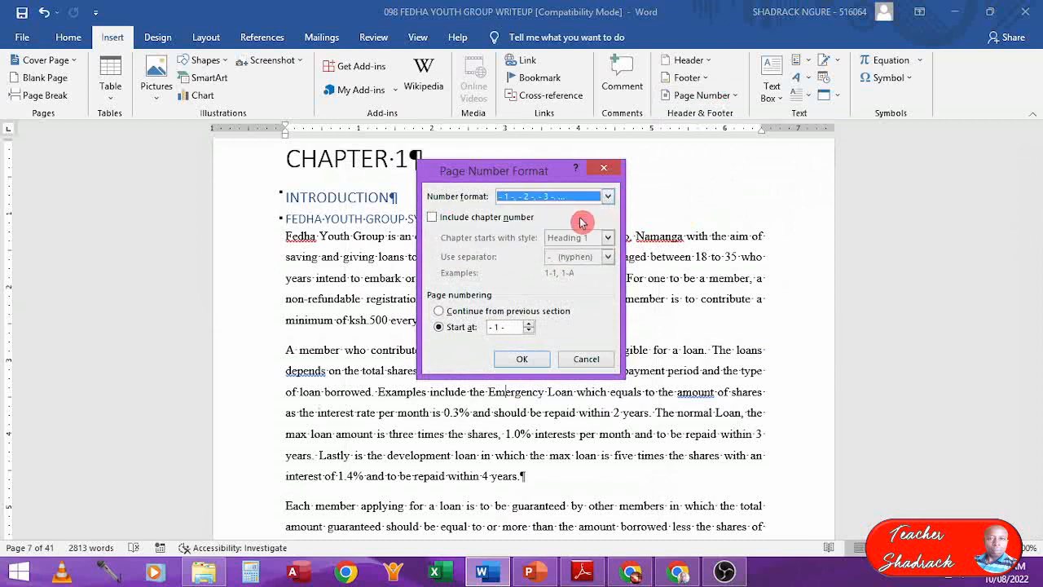
left_click(528, 330)
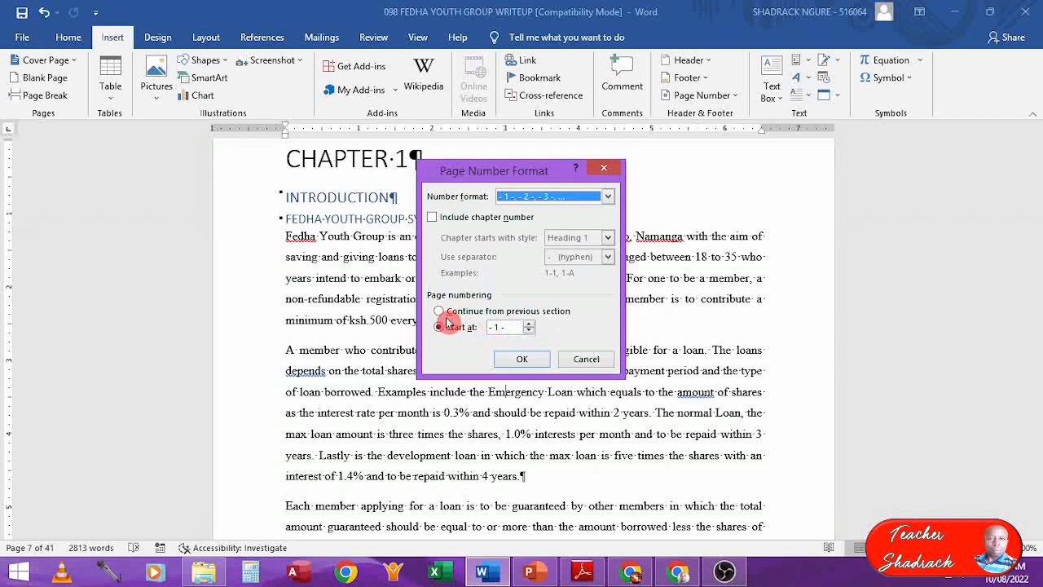
left_click(522, 362)
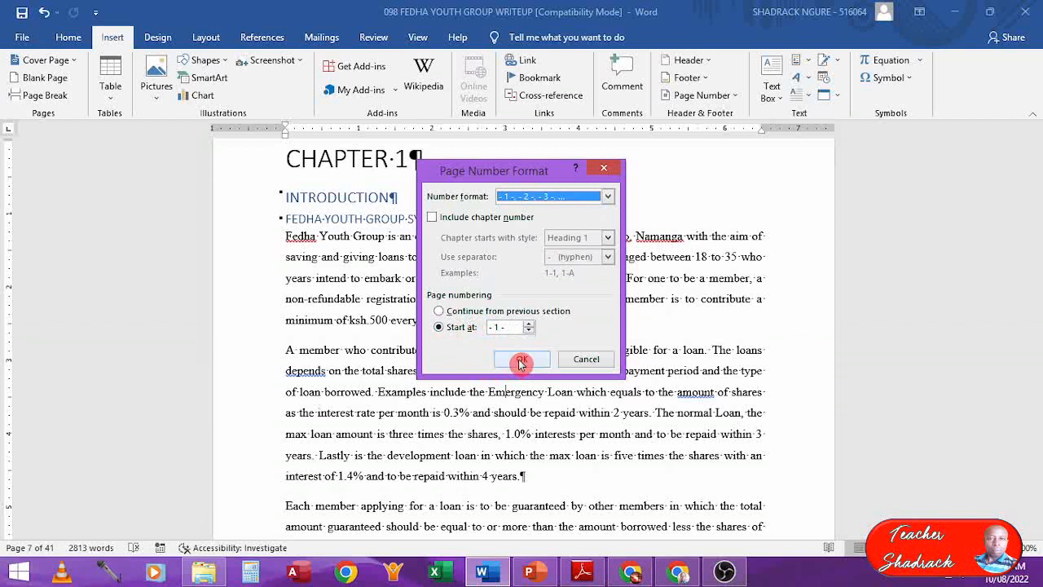
left_click(523, 362)
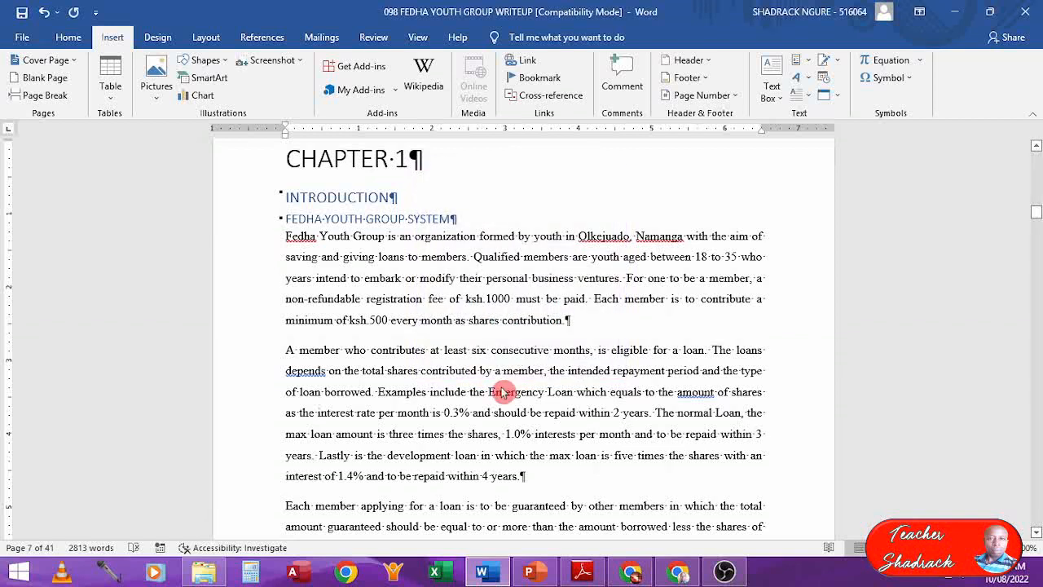
- Insert an Accent Bar 1 page number at the bottom of the pages in the Chapter 1 section
left_click(737, 98)
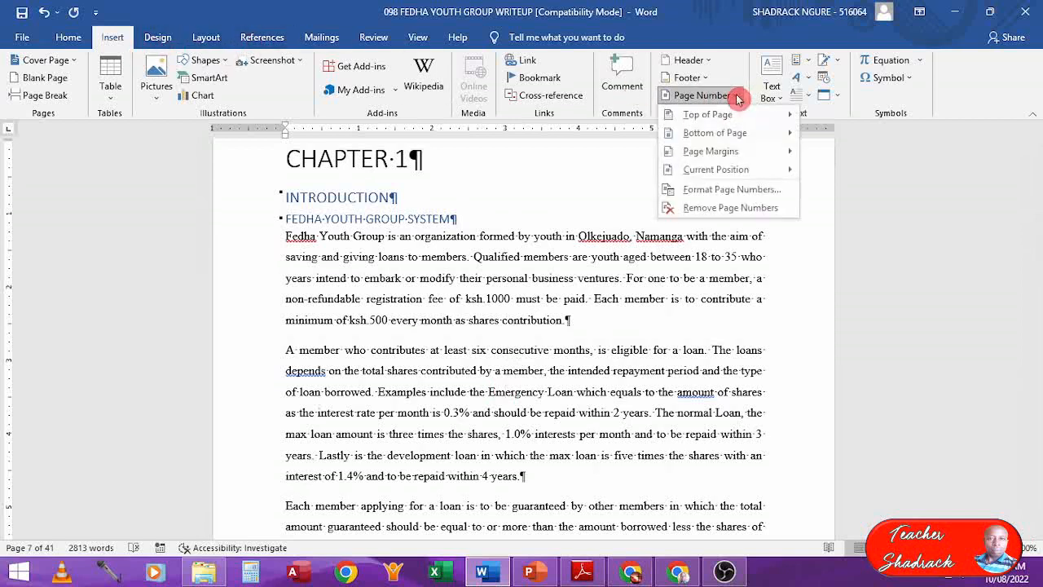
mouse_move(744, 134)
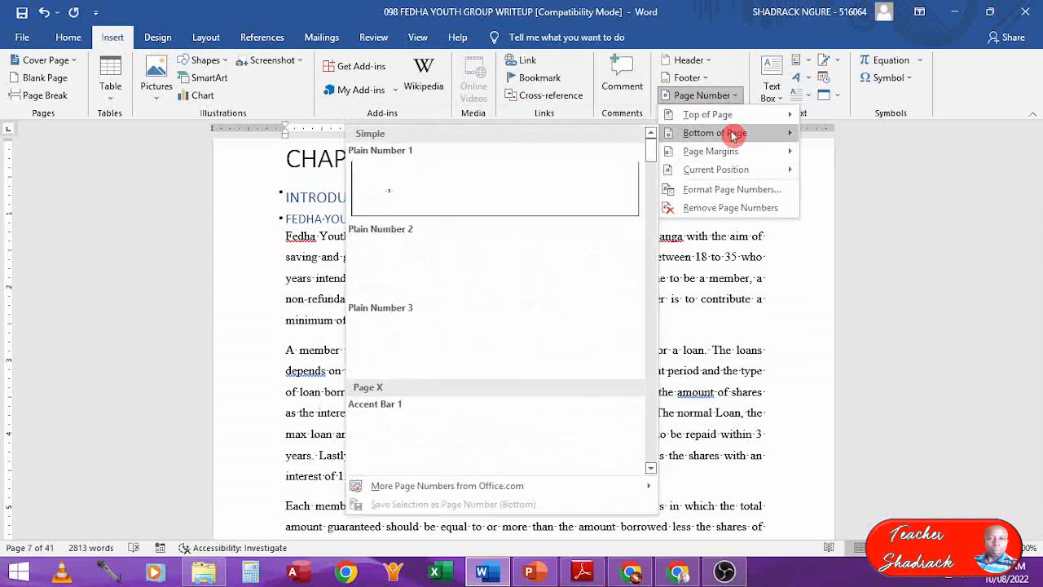
left_click(446, 446)
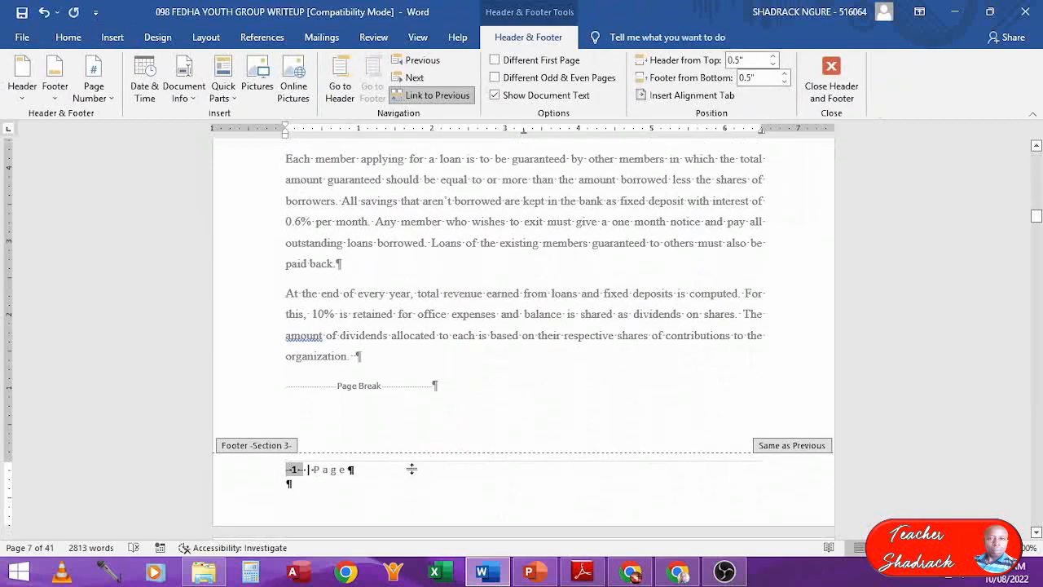
- Hide the paragraph marks and other formatting symbols in the document
left_click(333, 470)
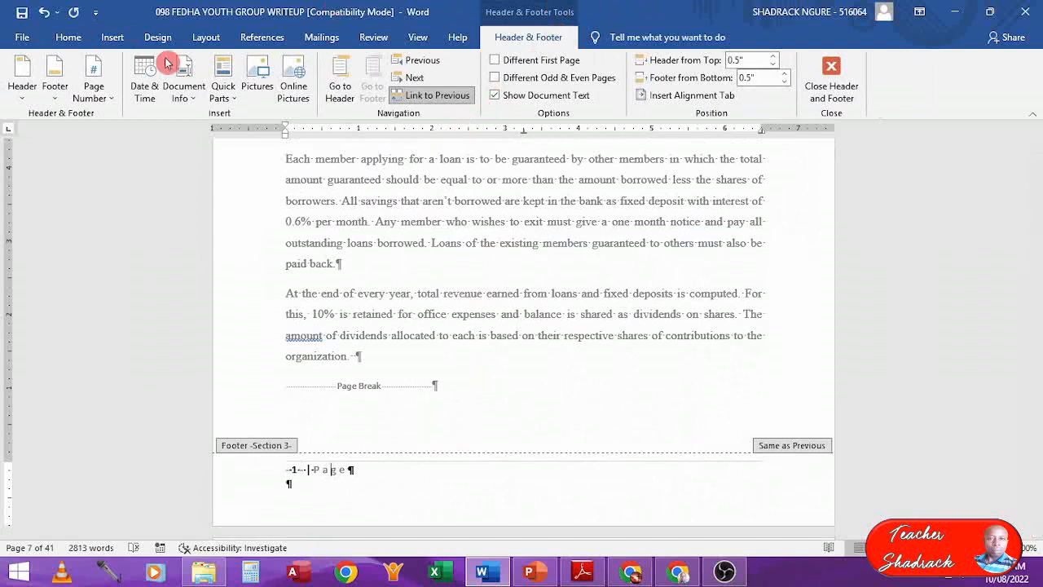
left_click(67, 39)
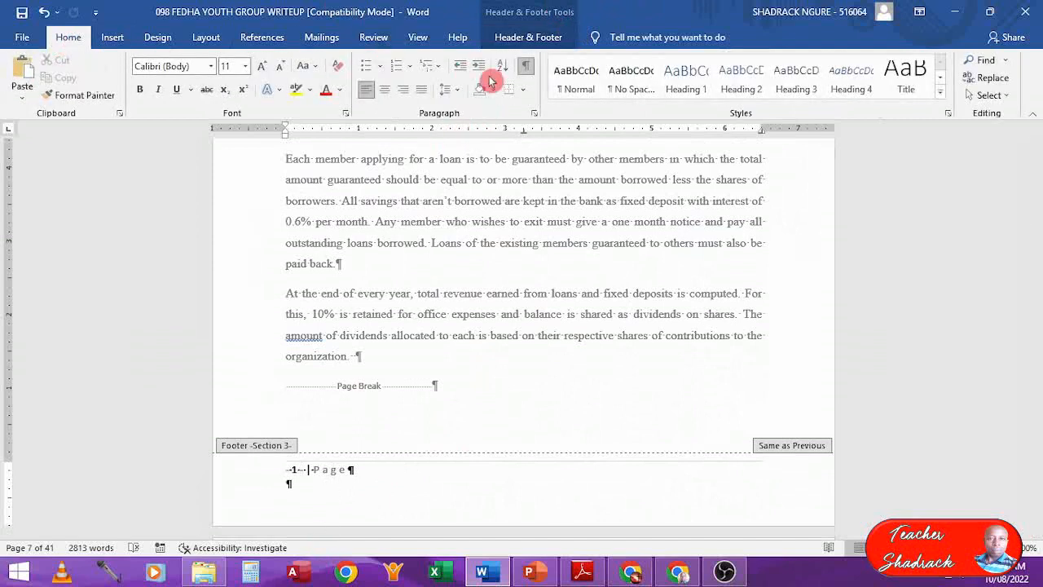
left_click(526, 66)
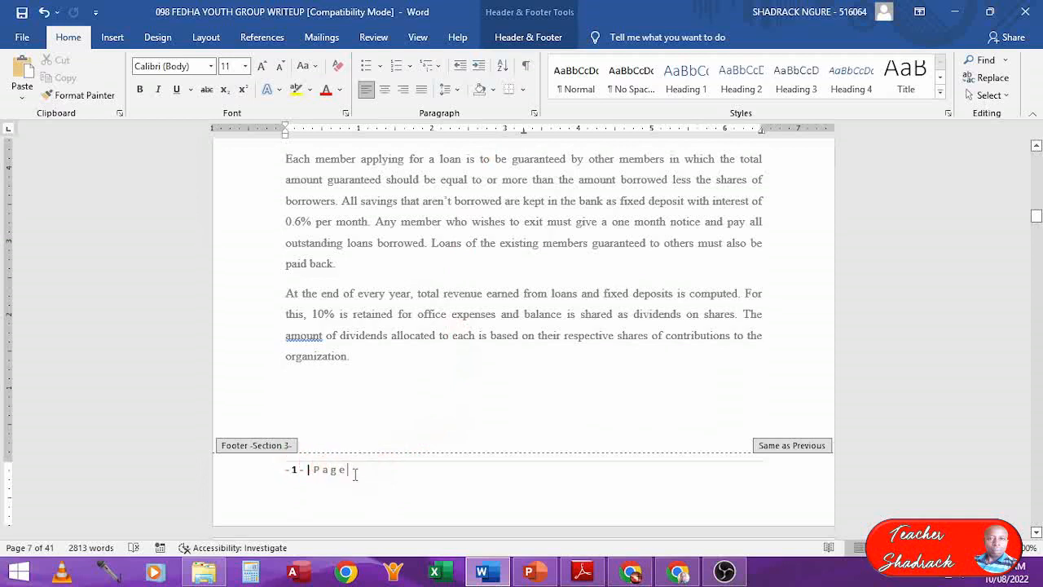
- Replace the word "Page" in the Chapter 1 section's footer with "Fedha Youth Group" and return to the body text
key("BackSpace")
key("BackSpace")
key("BackSpace")
key("BackSpace")
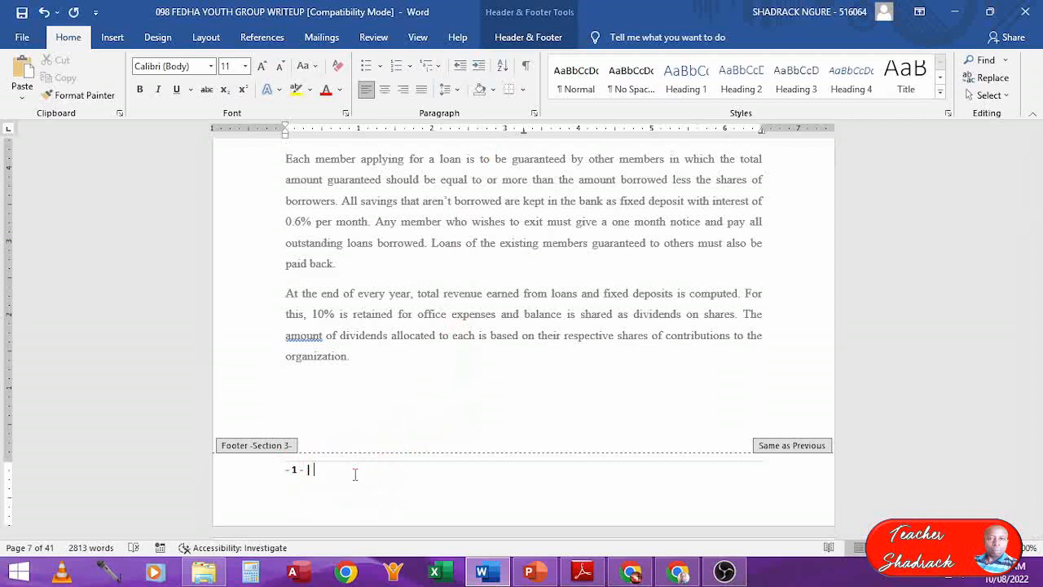
type("Fedha Youth Group")
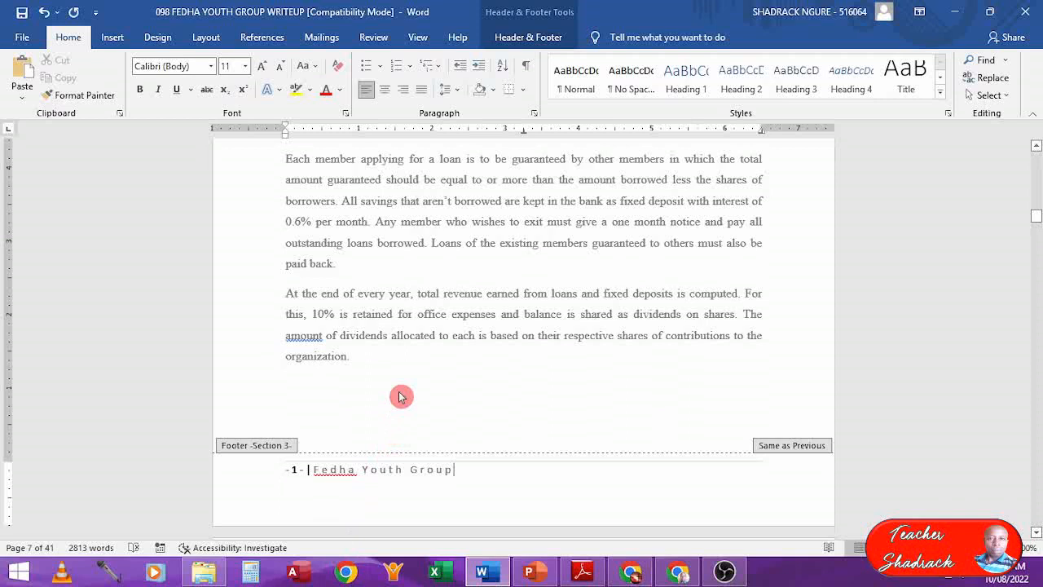
double_click(401, 335)
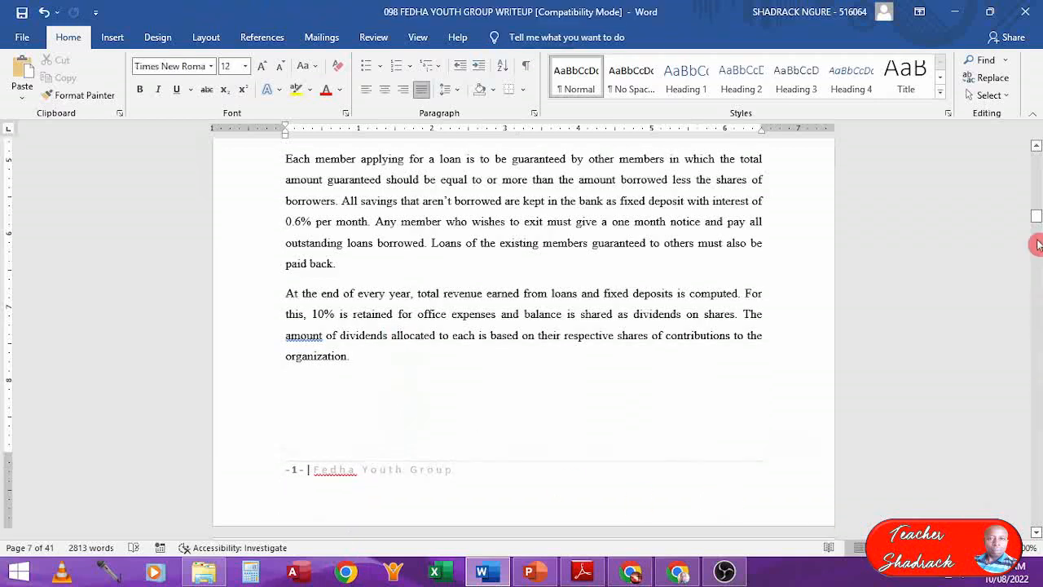
left_click_drag(1037, 216, 1038, 230)
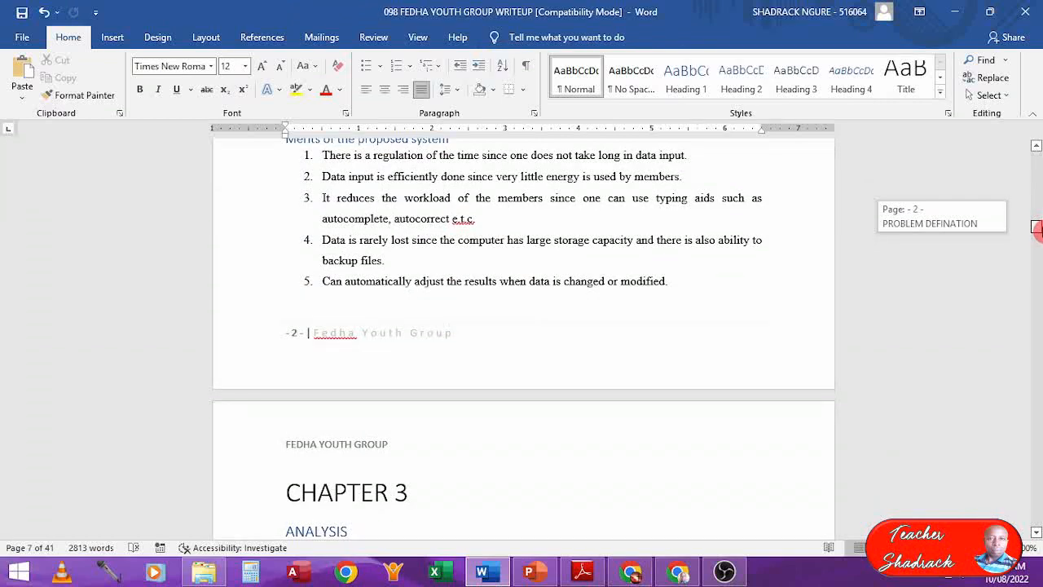
- Update only the page numbers in the table of contents
left_click_drag(1037, 229, 1037, 229)
left_click_drag(1037, 231, 1038, 173)
left_click(443, 279)
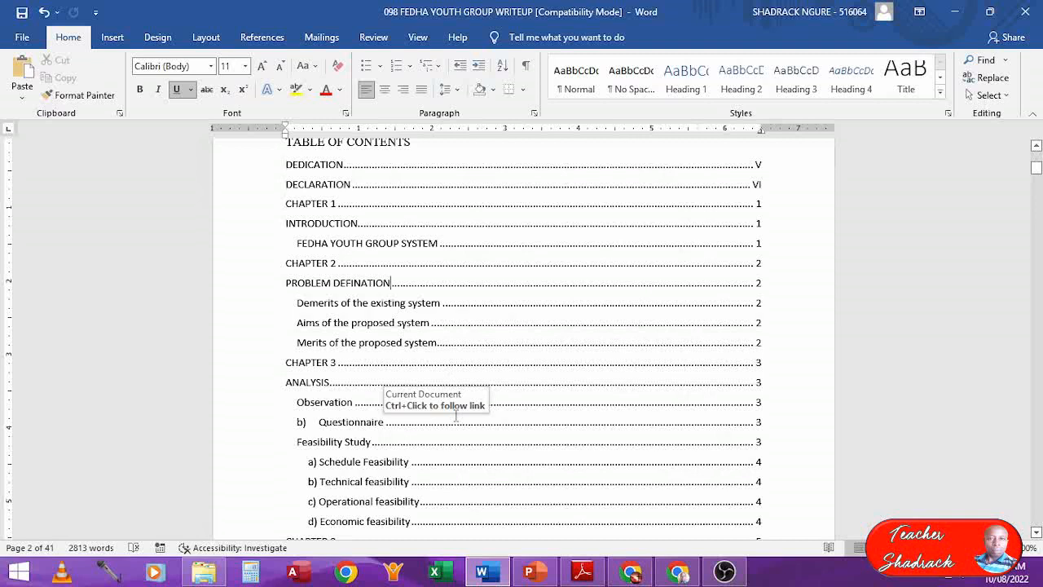
key("F9")
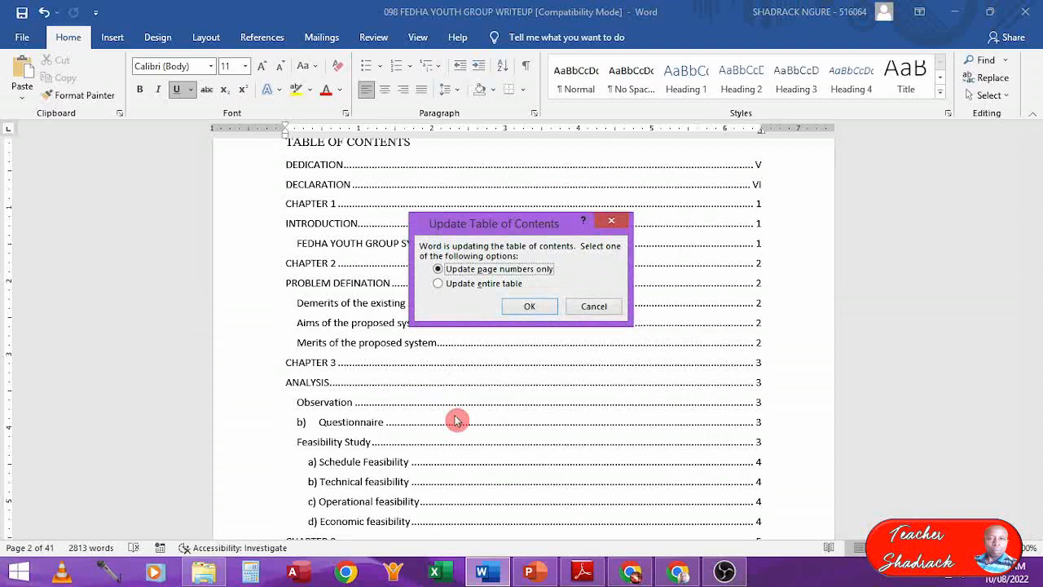
left_click(528, 307)
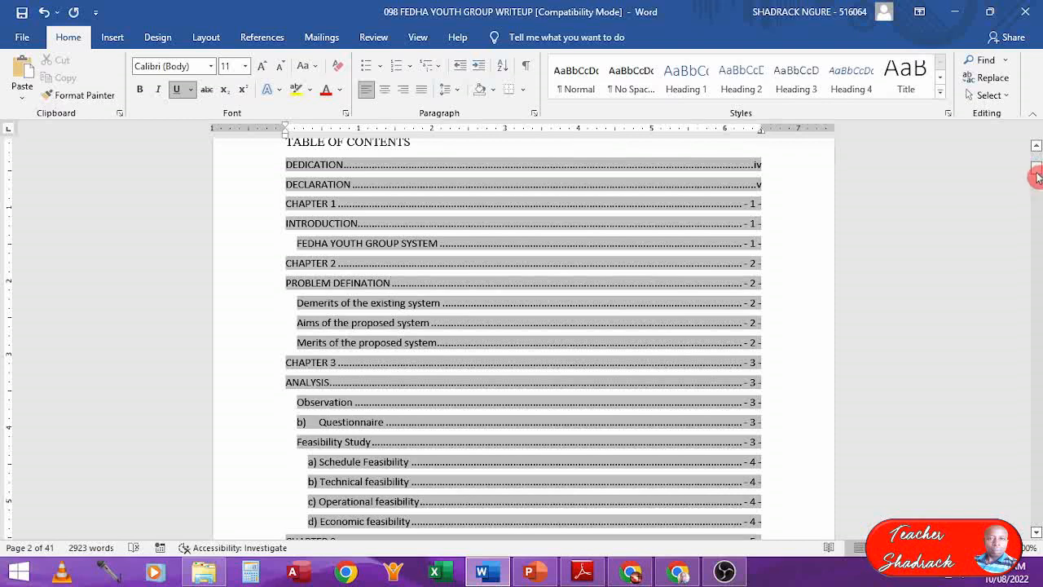
- Start a caption for the cost table under Economic feasibility and set its label to Table
left_click_drag(1038, 178, 1039, 241)
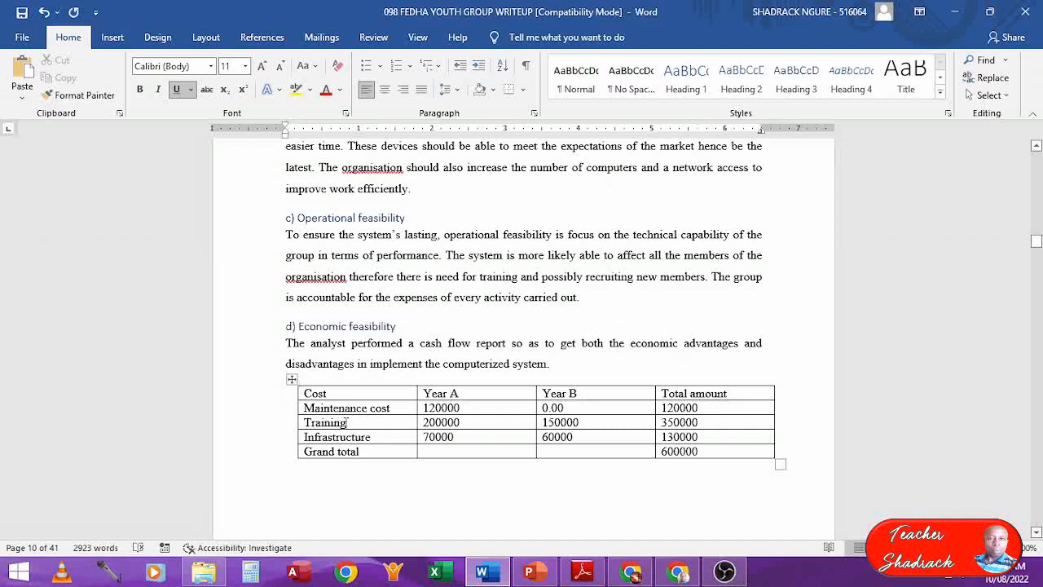
left_click(291, 380)
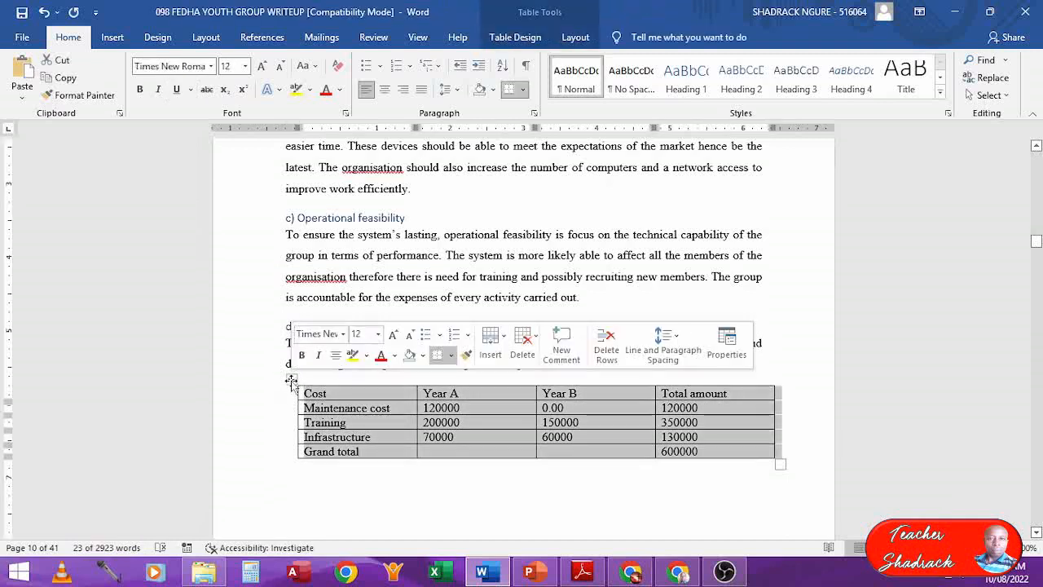
right_click(291, 382)
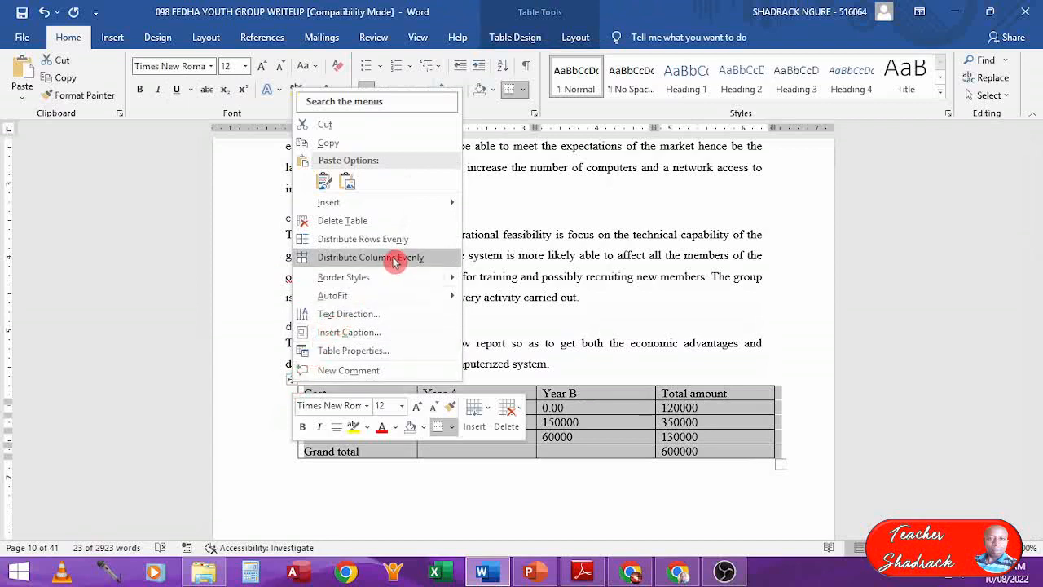
left_click(385, 334)
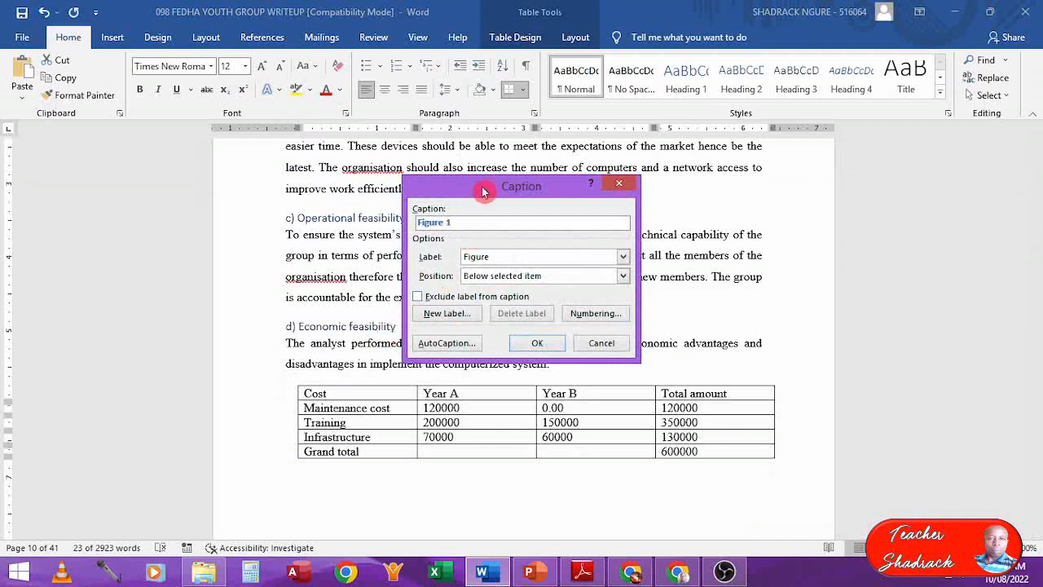
left_click_drag(489, 186, 500, 117)
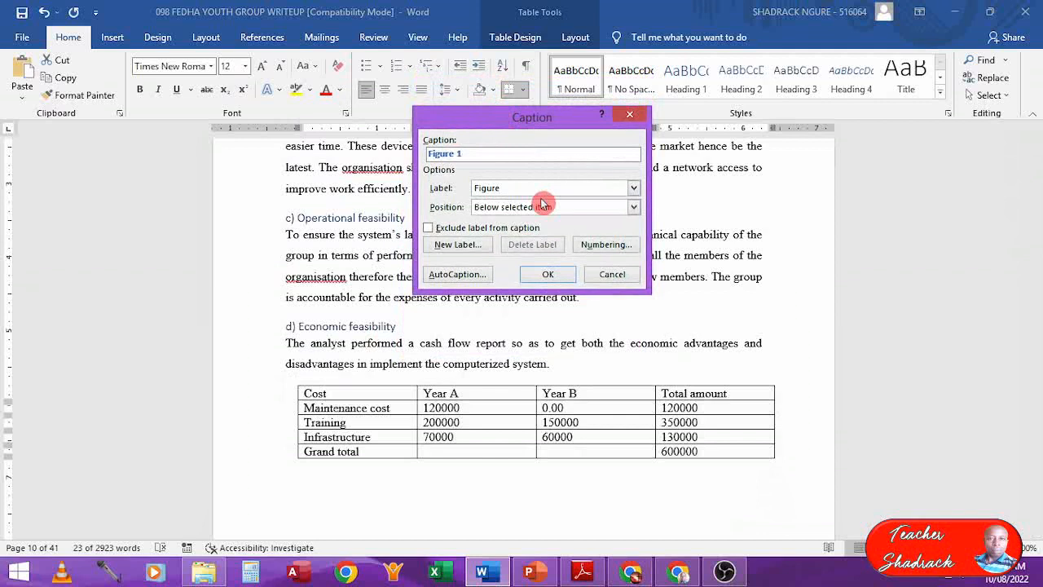
left_click(634, 189)
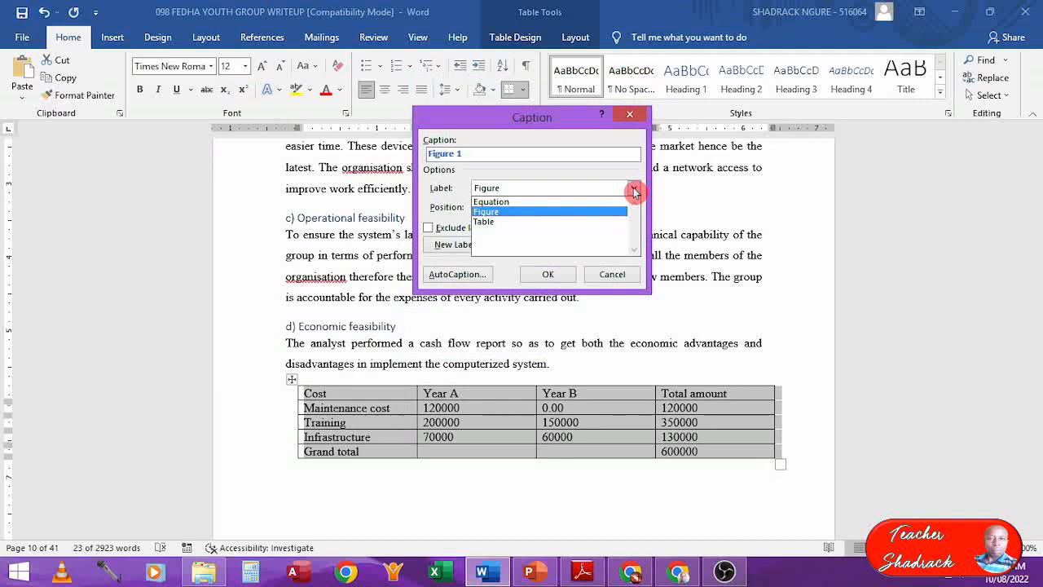
left_click(588, 223)
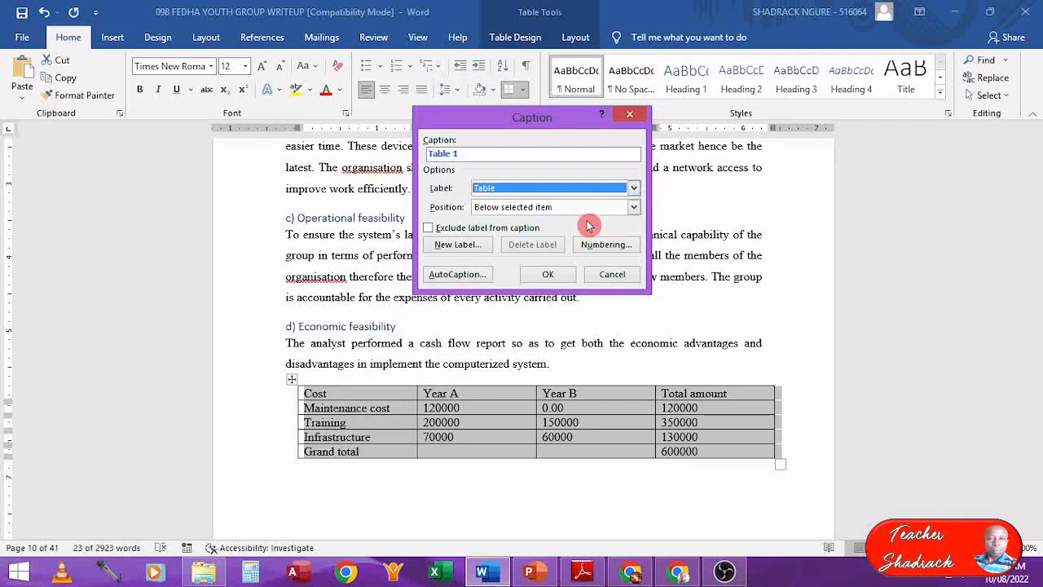
- Complete the cost table's caption as "Table 1: Economic Feasilbility" and insert it below the table
left_click(479, 159)
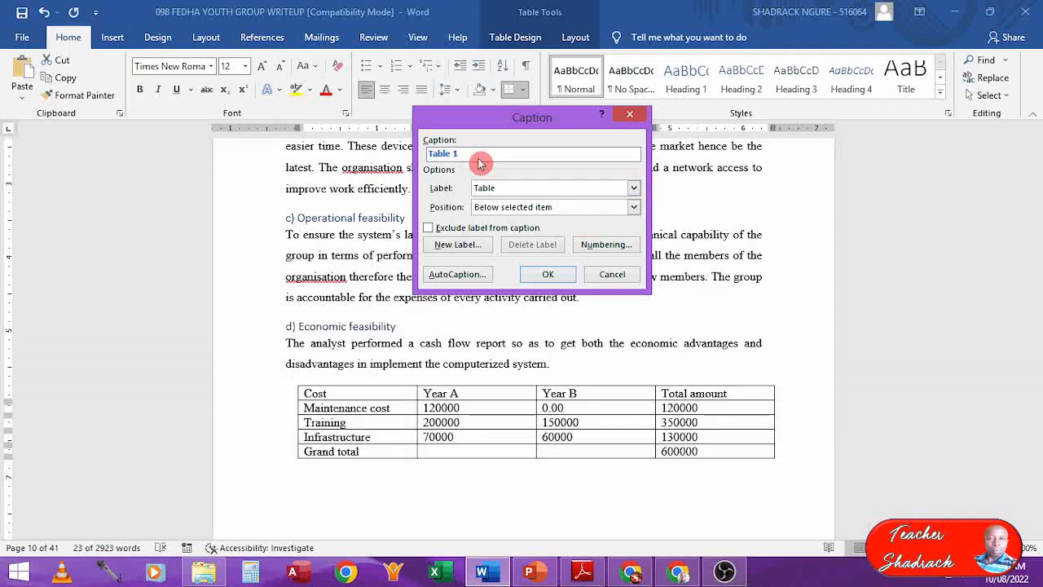
type(":")
type("Economic Fe")
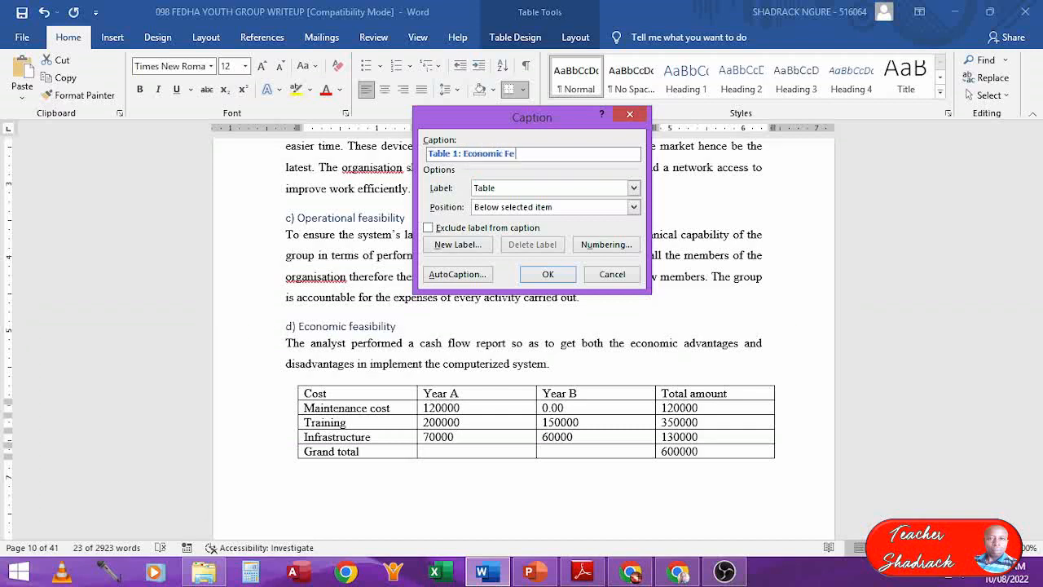
type("asibility")
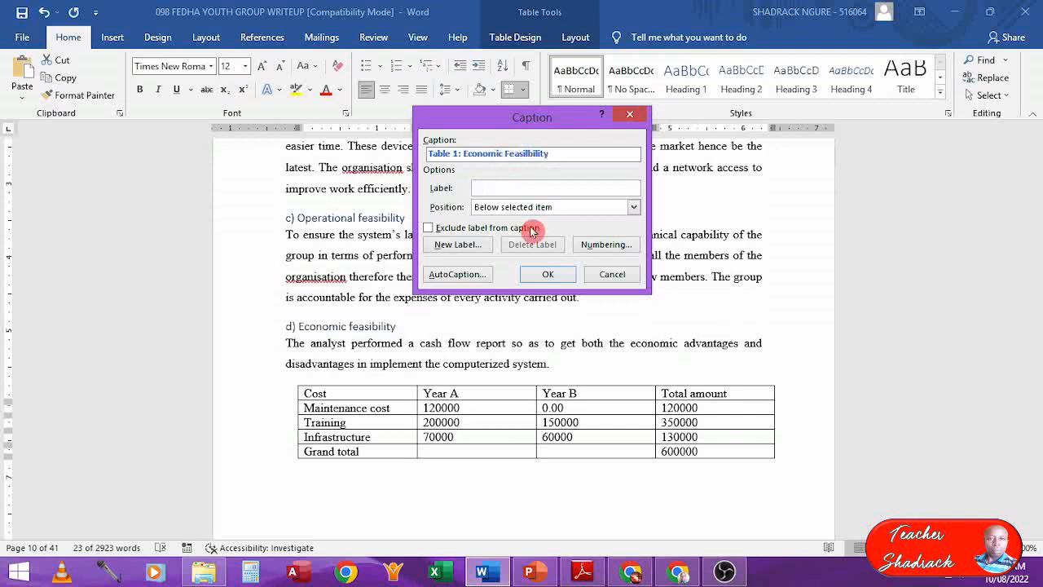
left_click(544, 278)
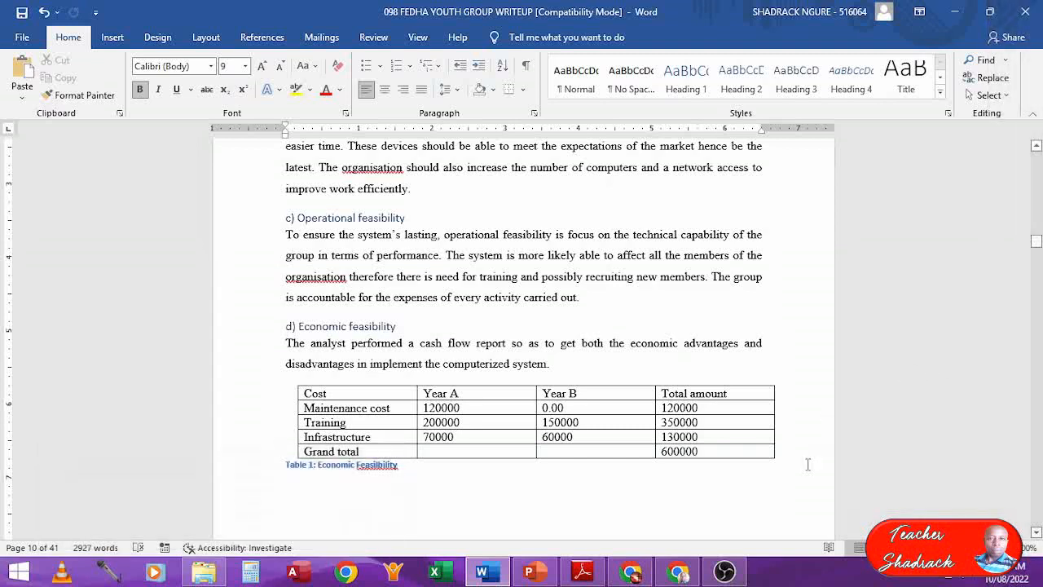
- Start a caption for the flowchart picture before the Files or Tables Design section and set its label to Figure
key("Page_Down")
key("Page_Down")
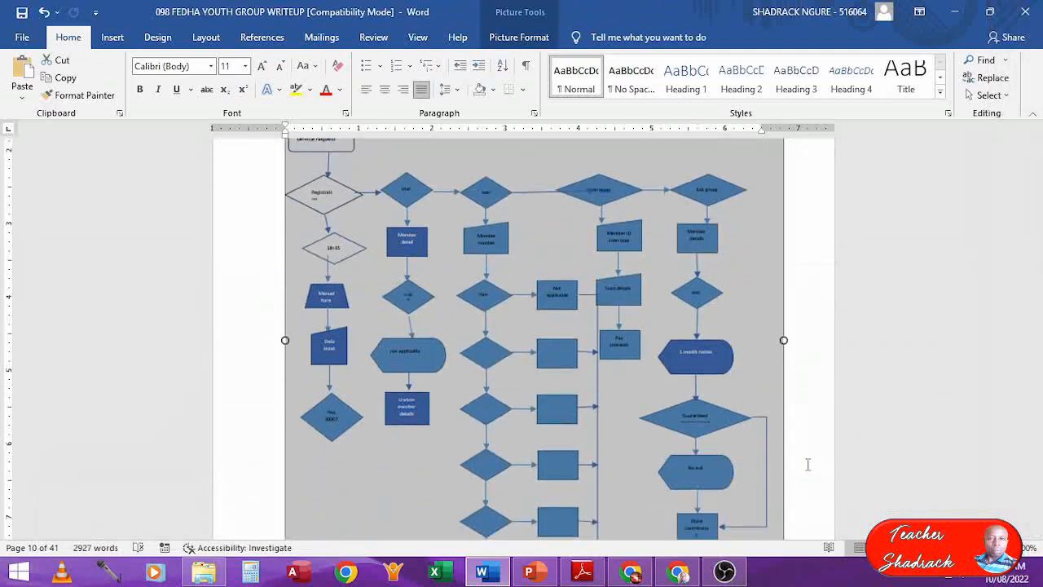
key("Page_Down")
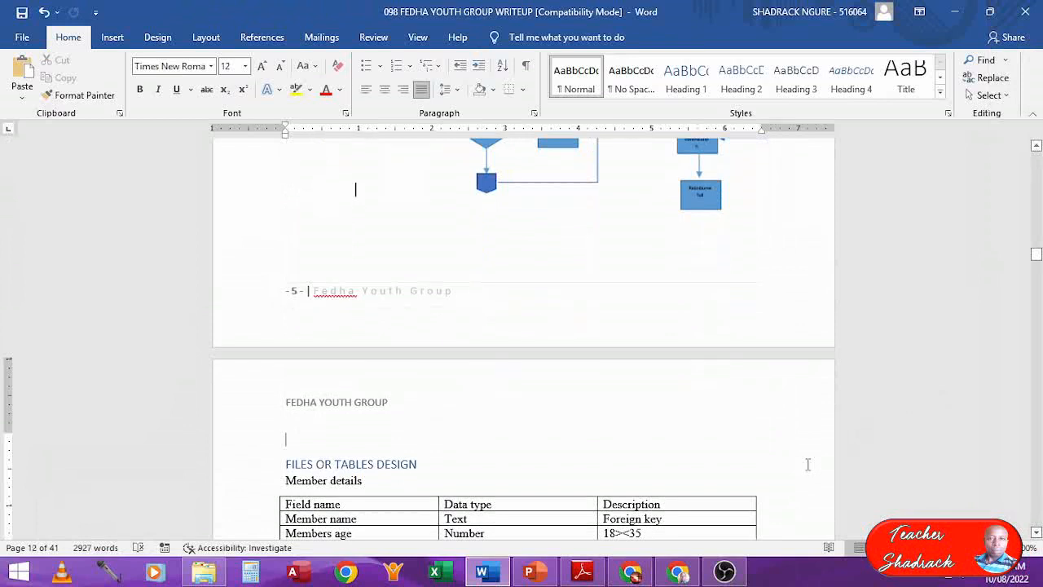
key("Up")
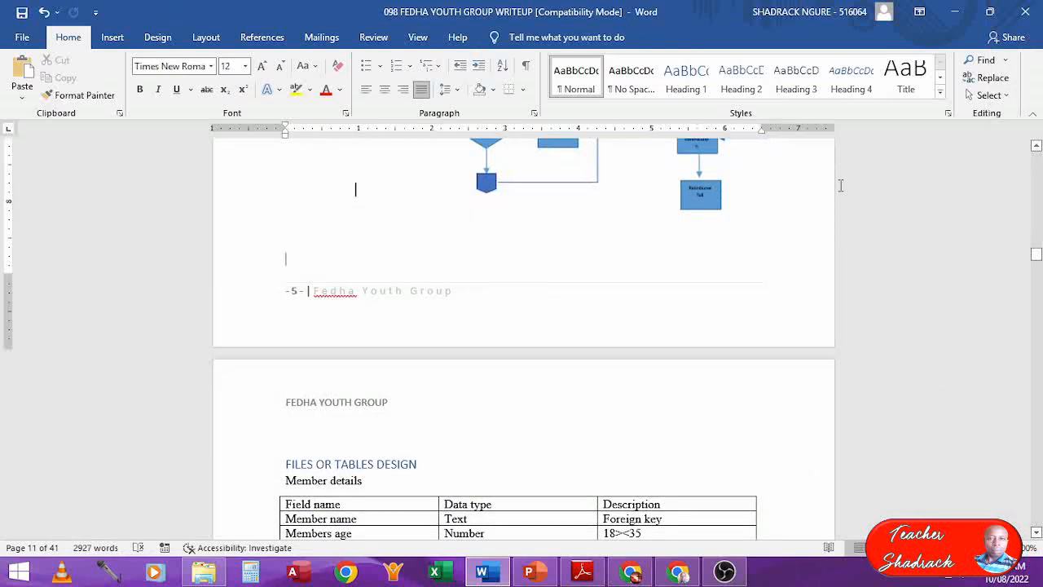
left_click(697, 186)
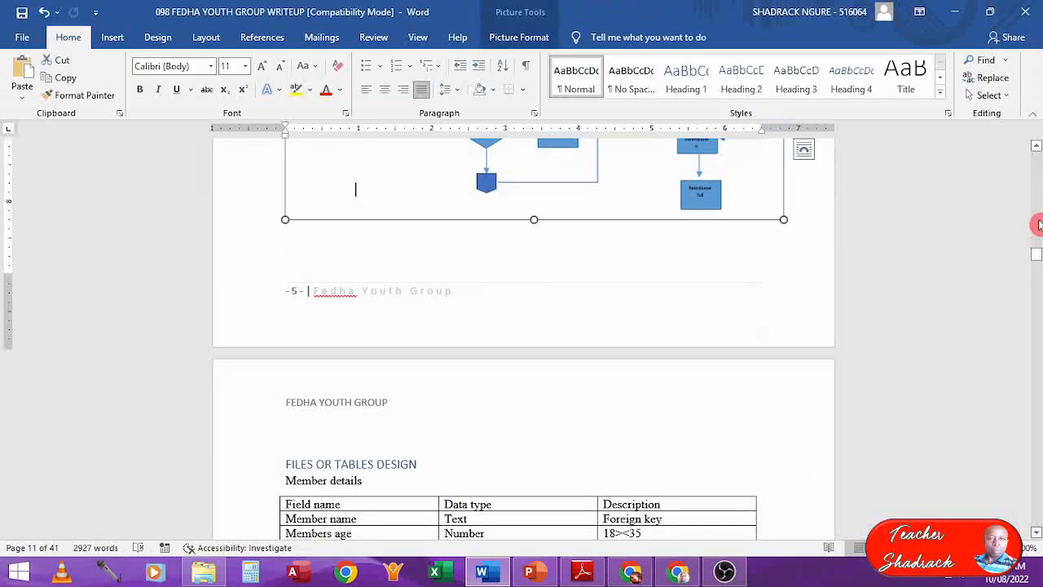
left_click(1036, 147)
left_click(1036, 150)
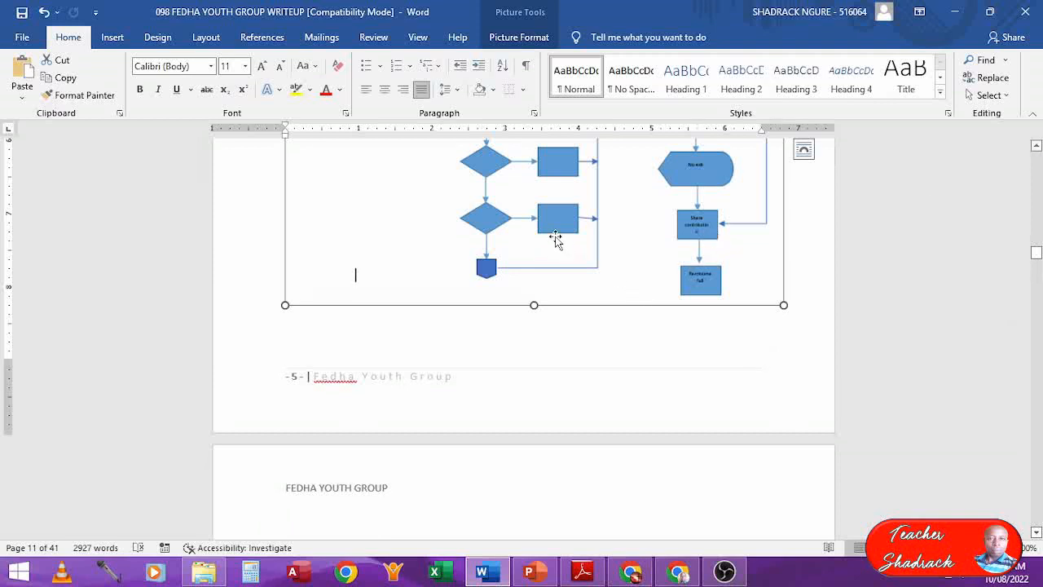
right_click(555, 238)
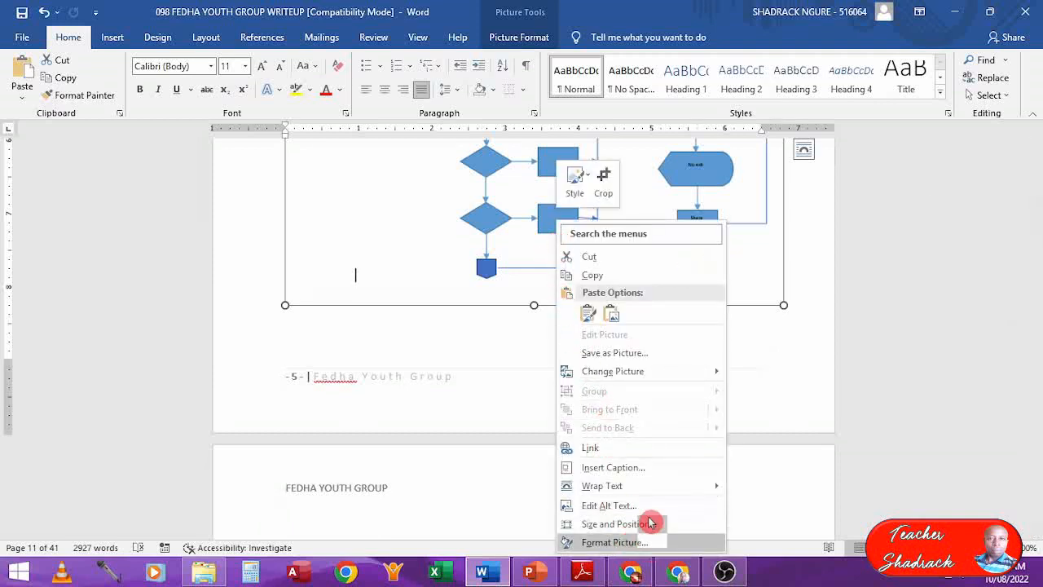
left_click(629, 468)
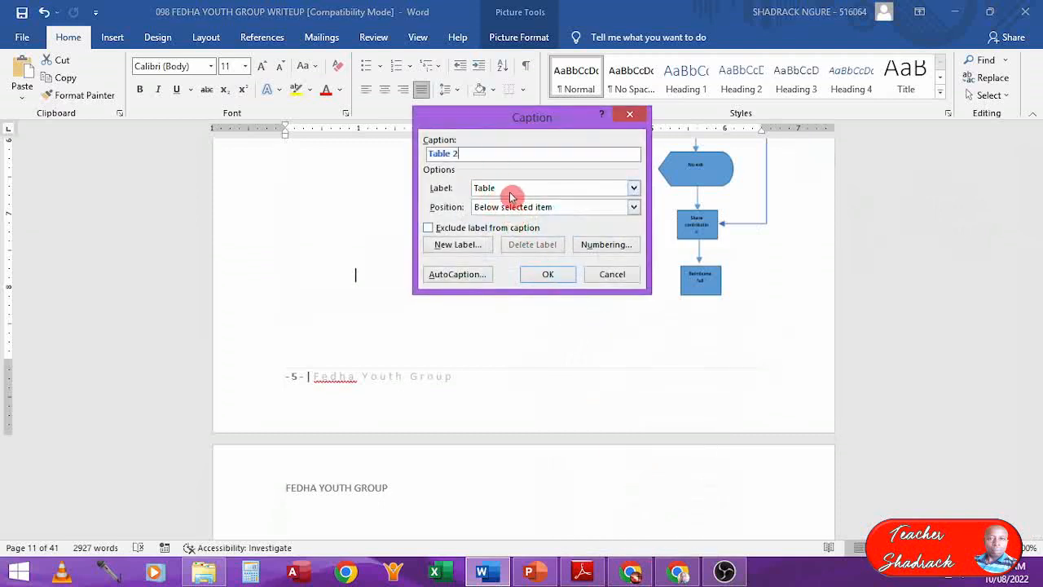
left_click(617, 190)
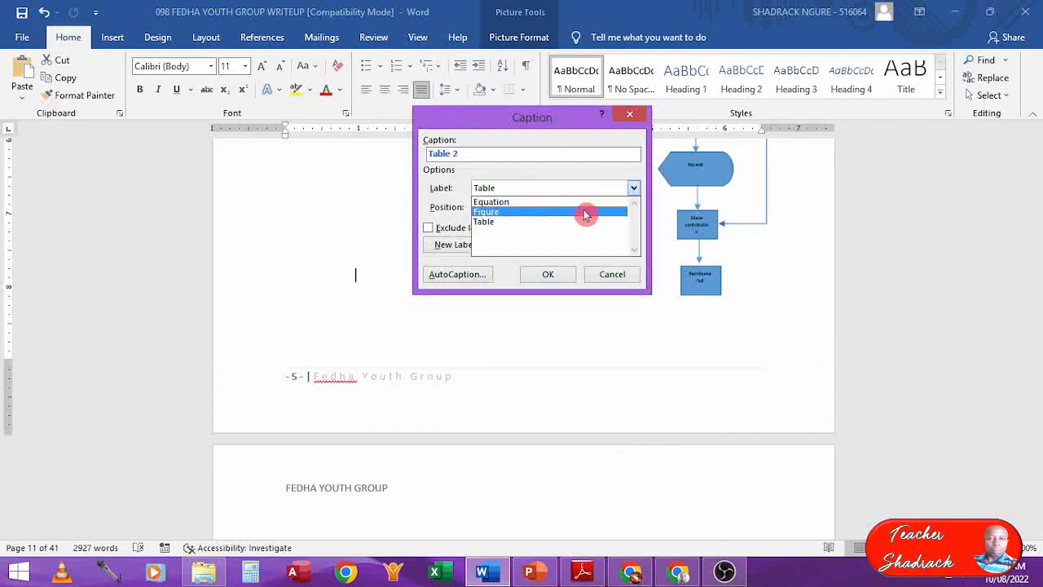
left_click(585, 214)
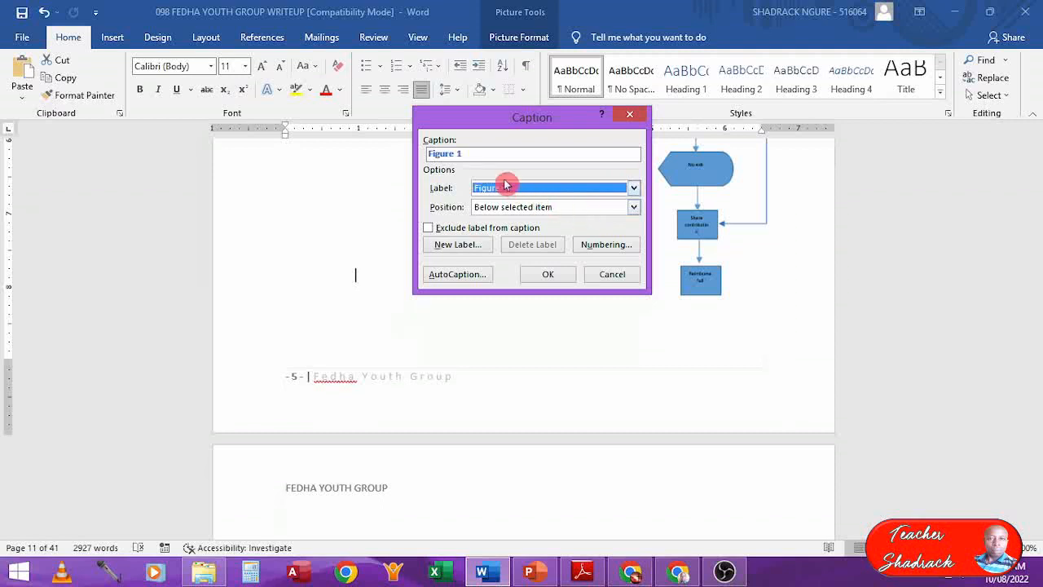
- Complete the flowchart's caption as "Figure 1: System Flowchart" and insert it below the picture
left_click(494, 154)
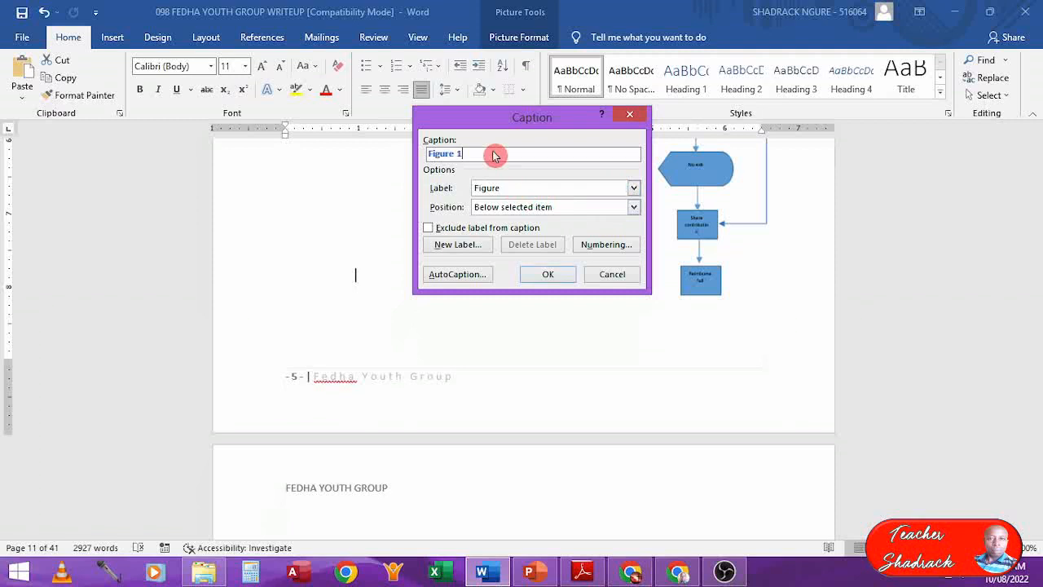
type(": System")
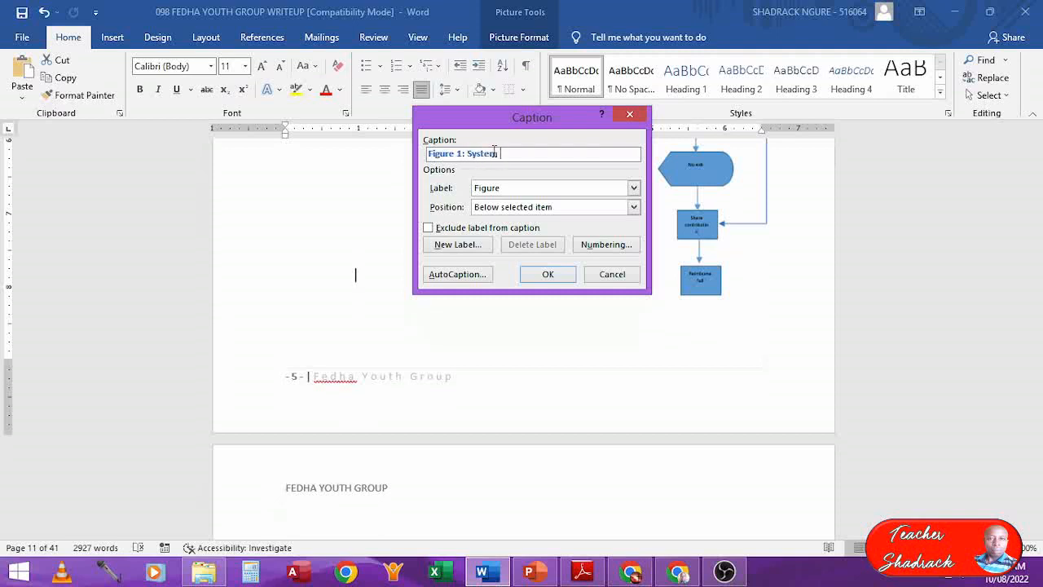
type(" Flowchart")
left_click(532, 274)
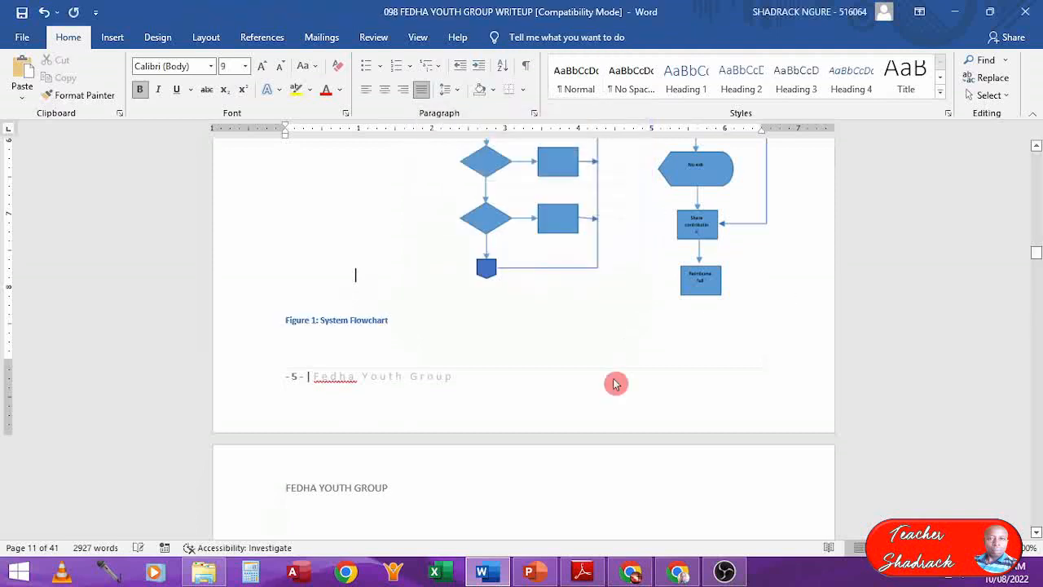
- Start a caption for the Member details table under Files or Tables Design and set its label to Table
scroll(355, 275, "down", 5)
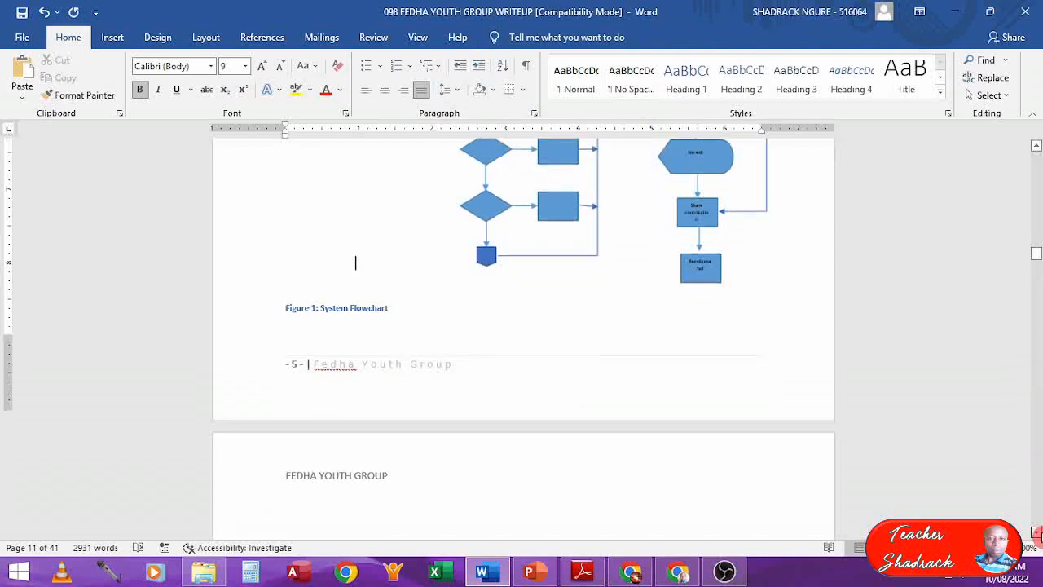
scroll(269, 326, "down", 4)
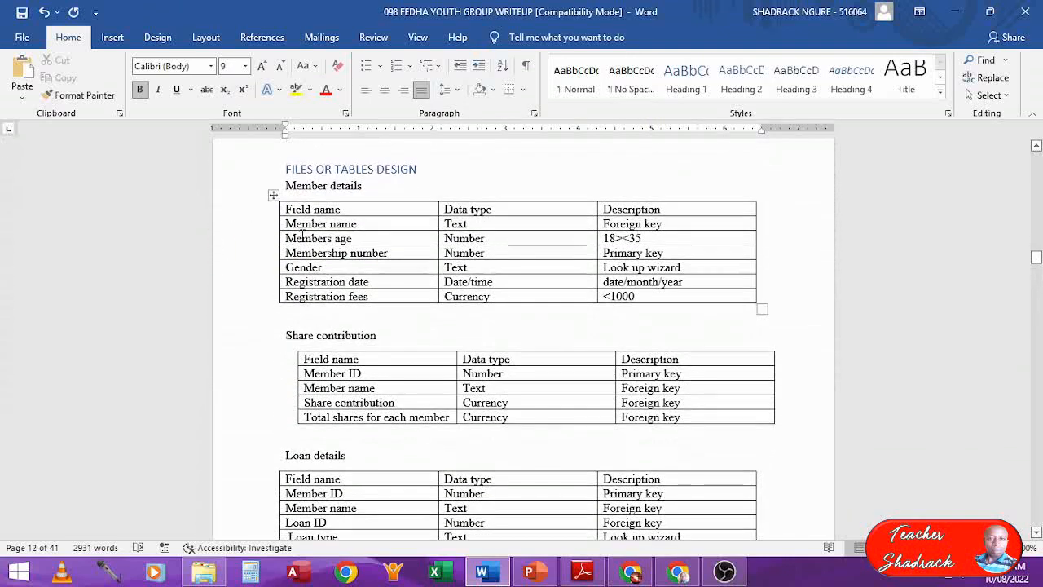
left_click(302, 227)
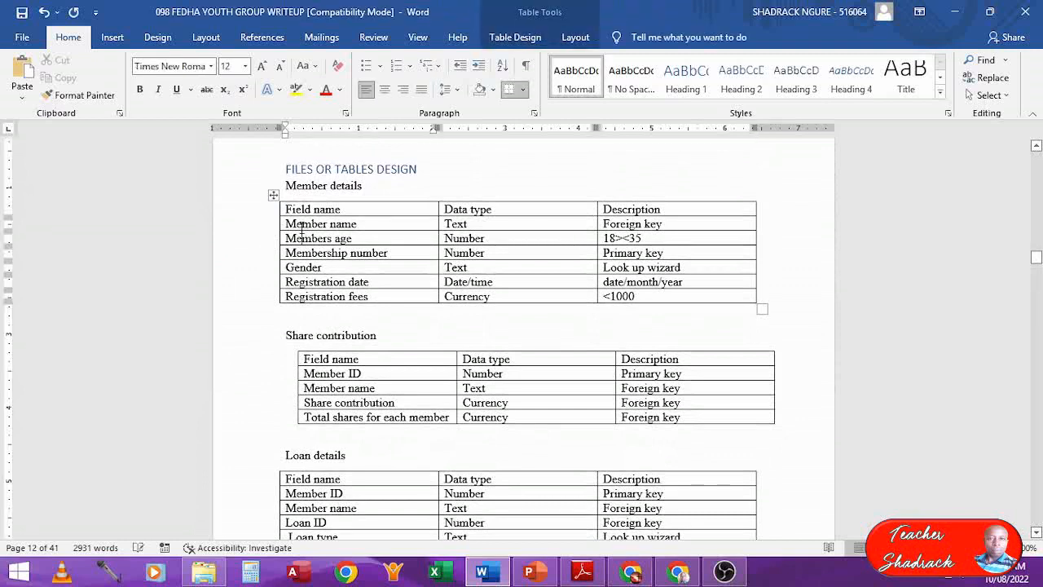
left_click(274, 195)
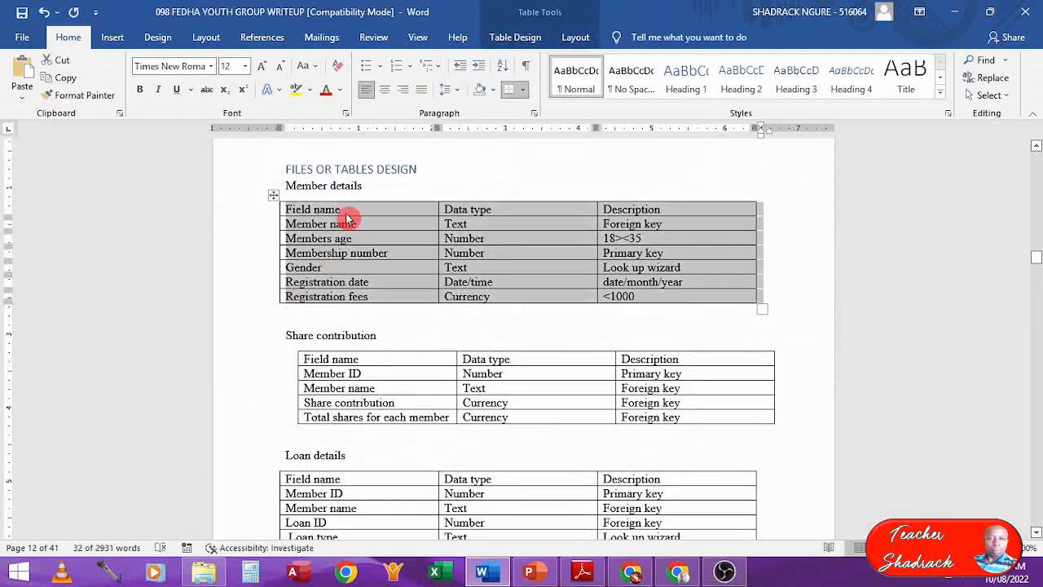
right_click(275, 195)
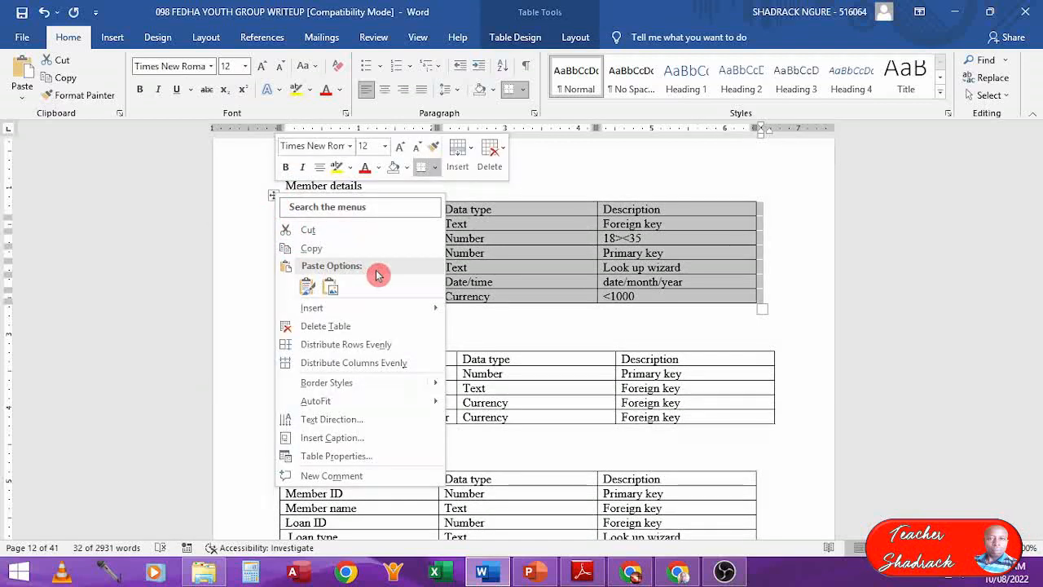
left_click(356, 437)
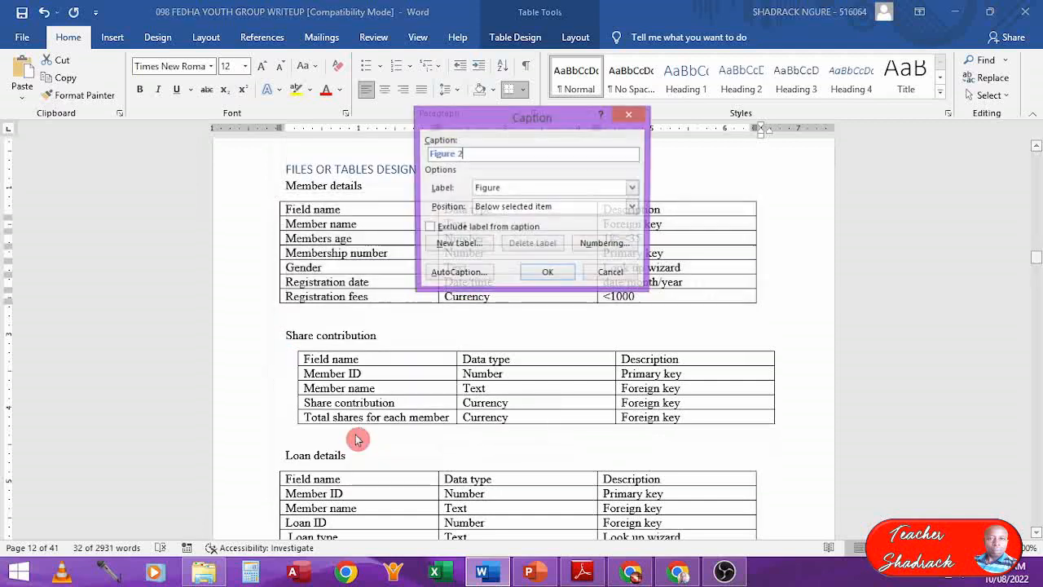
left_click(633, 189)
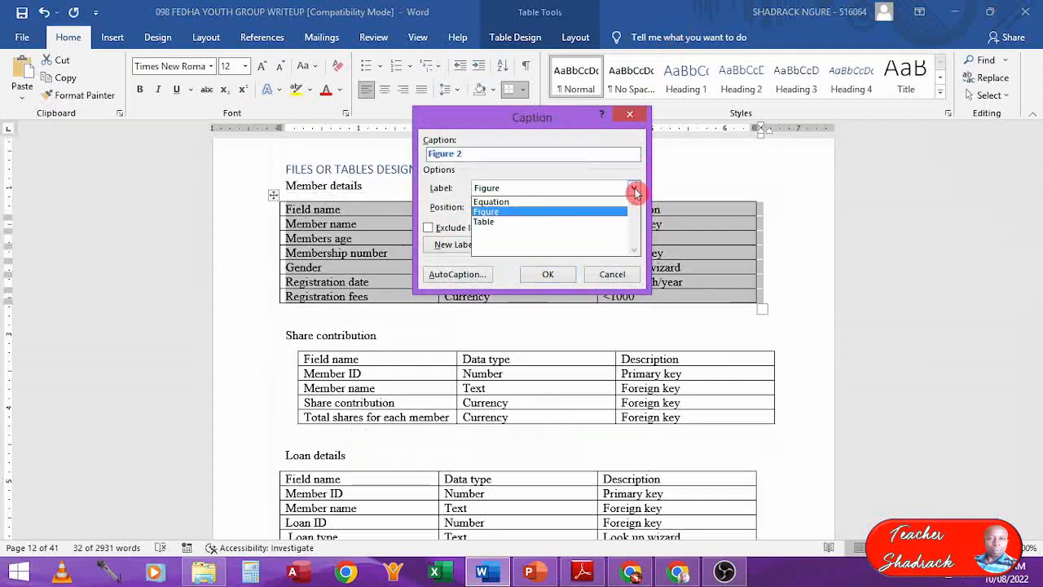
left_click(596, 222)
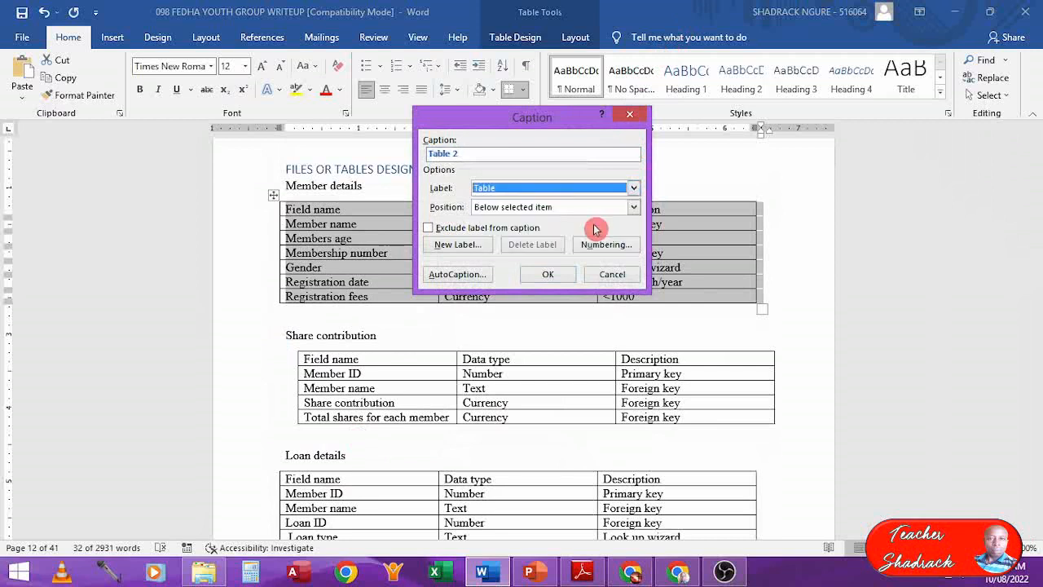
- Complete the member table's caption as "Table 2: Member Details" and insert it below the table
left_click(493, 156)
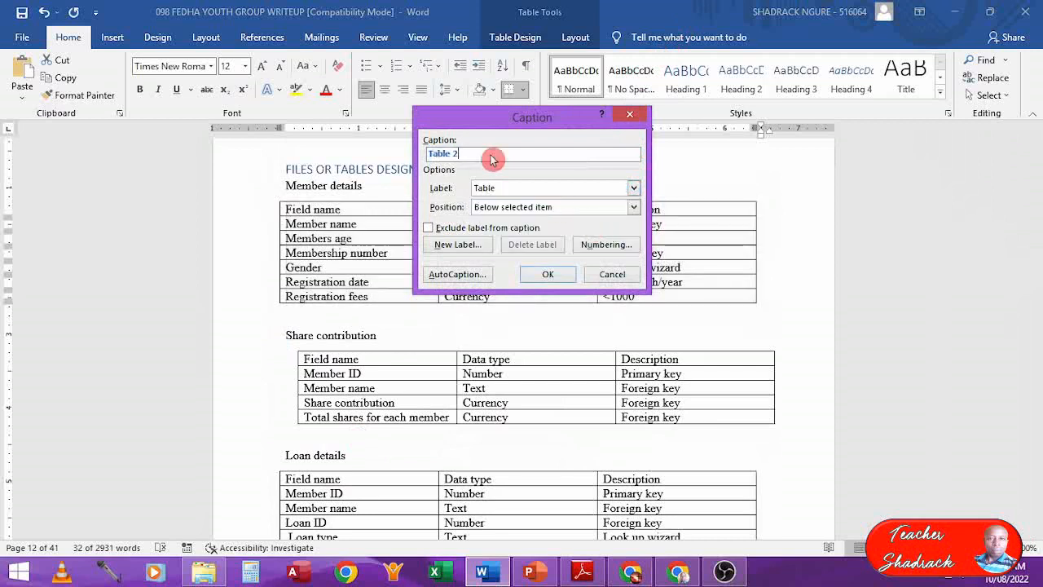
type(": Member ")
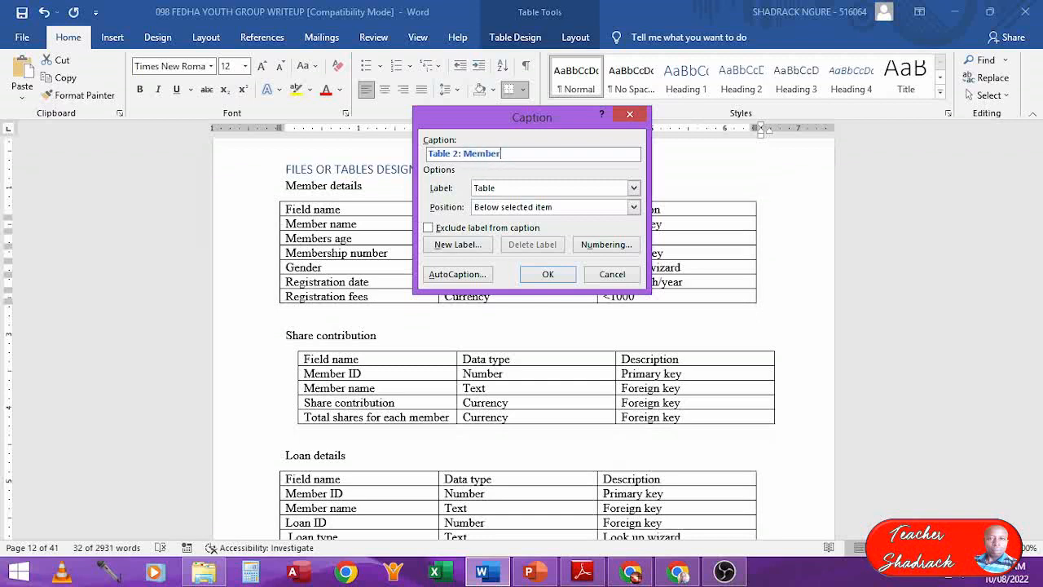
type("Details")
left_click(545, 277)
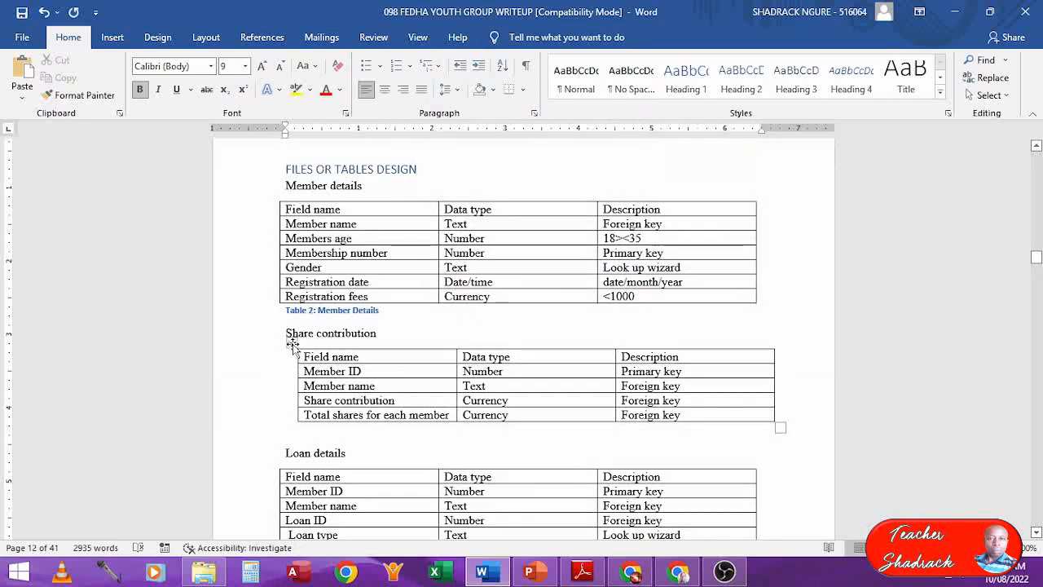
- Caption the Share contribution table as "Table 3: Share Contribution", placed below the table
left_click(292, 343)
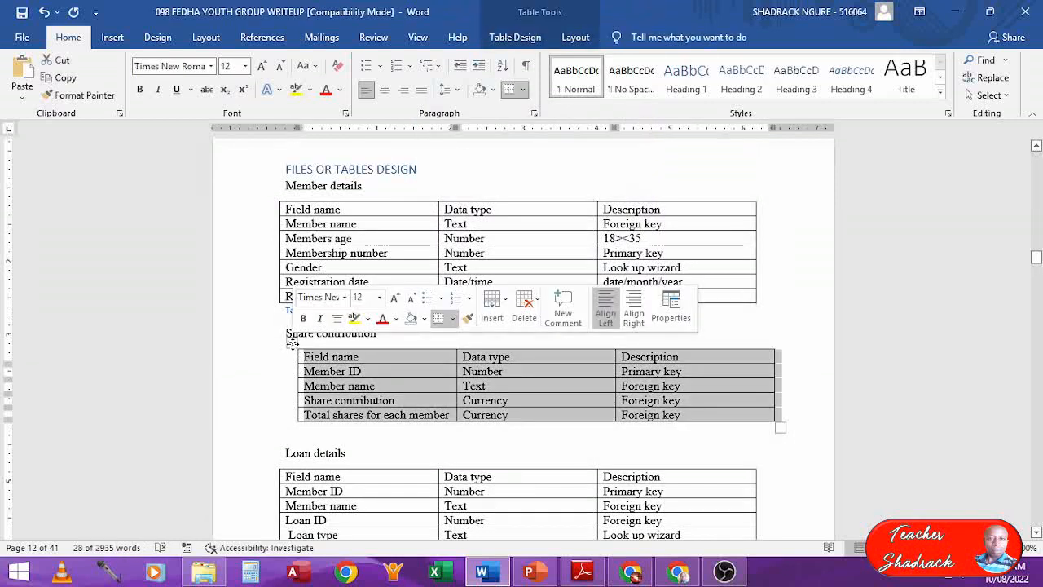
right_click(292, 343)
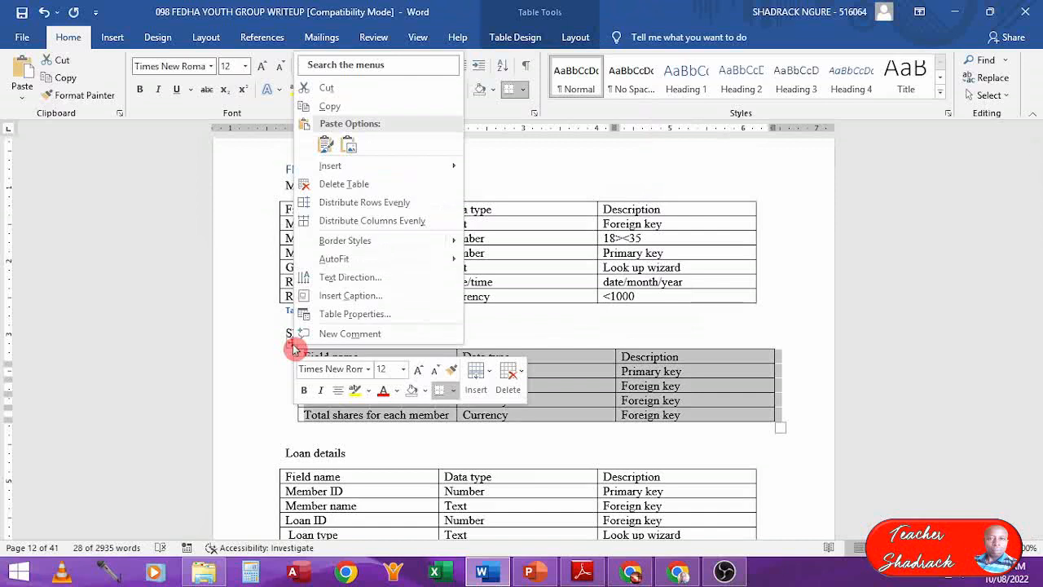
left_click(346, 296)
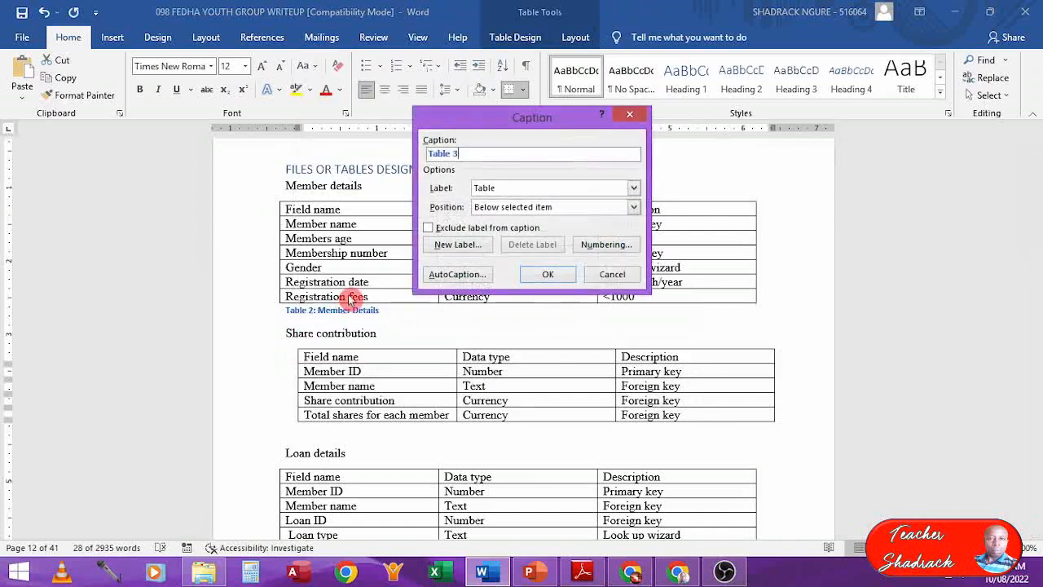
type(":")
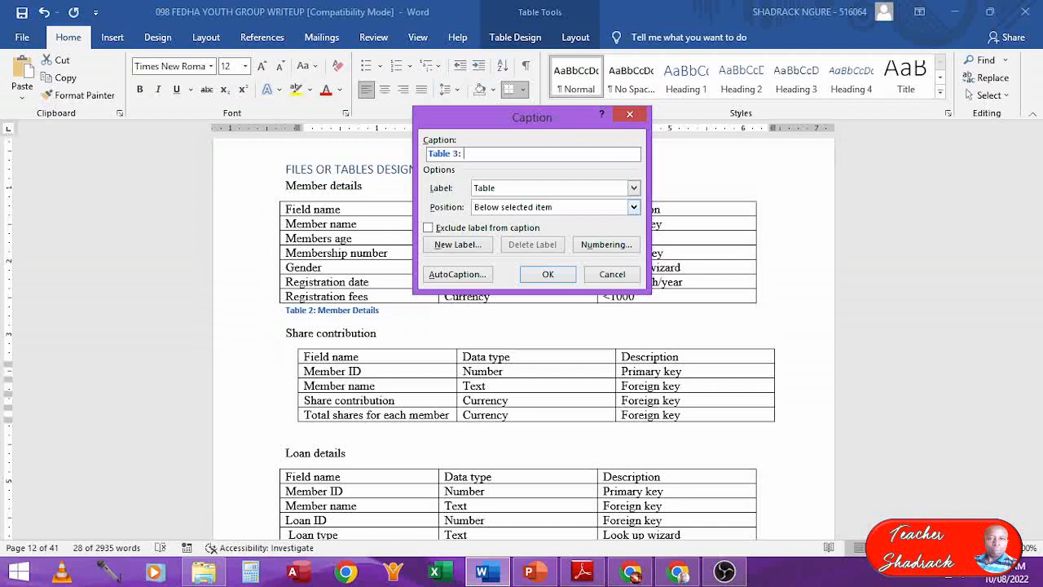
left_click(485, 209)
type("Share Contribution")
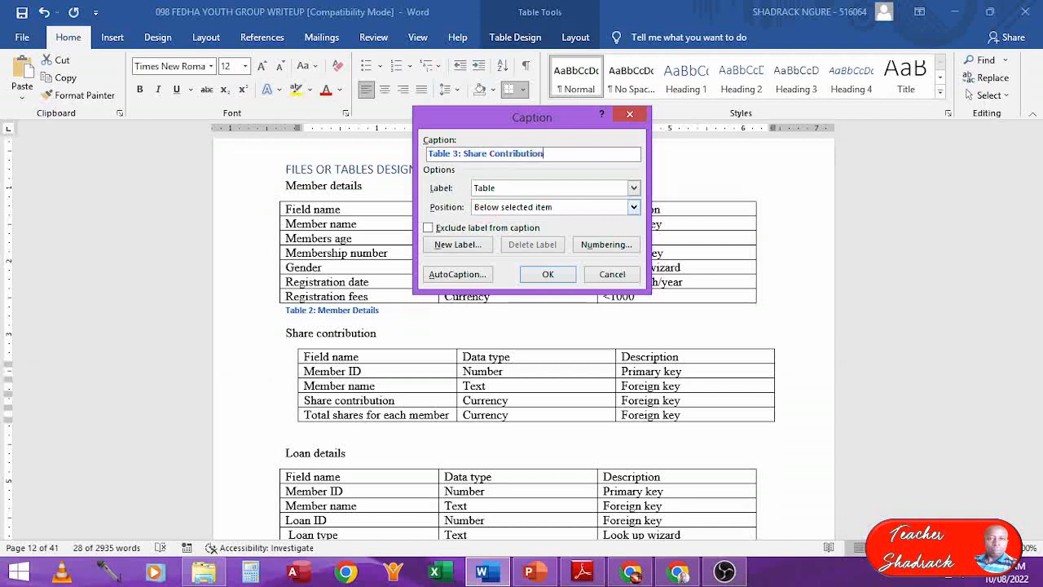
left_click(537, 276)
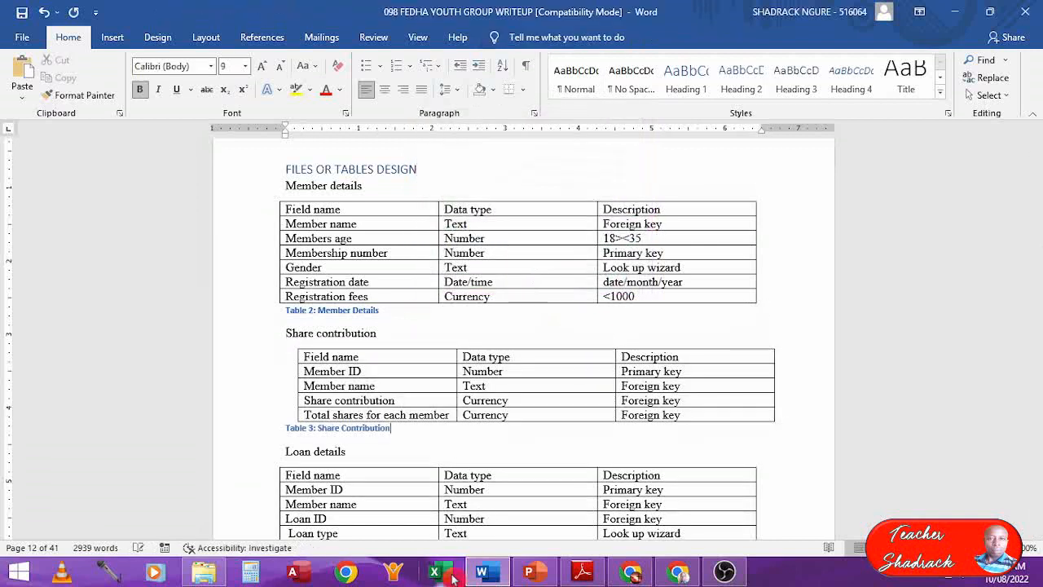
- Delete the "FIG 3.0 Input design" heading above the member details form
key("Down")
key("Down")
key("Down")
key("Down")
key("Down")
key("Down")
key("Down")
key("Down")
key("Down")
key("Down")
key("Down")
key("Down")
key("Down")
key("Down")
key("Down")
key("Down")
key("Down")
key("Down")
key("Down")
key("Down")
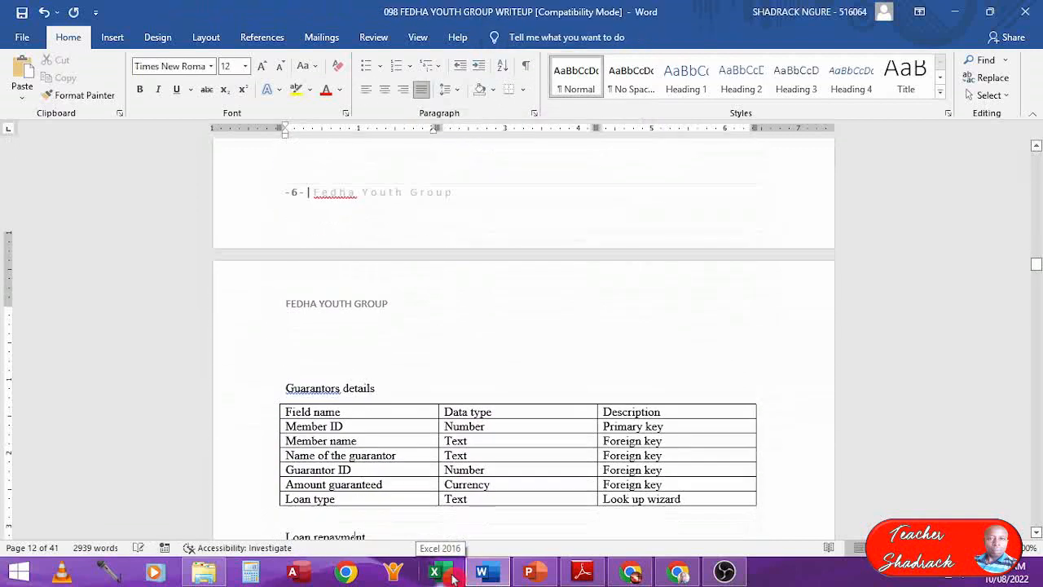
key("Down")
key("Down")
key("Down")
key("Down")
key("Down")
key("Down")
key("Down")
key("Down")
key("Down")
key("Down")
key("Down")
key("Down")
key("Down")
key("Down")
key("Down")
key("Down")
key("Down")
key("Down")
key("Down")
key("Down")
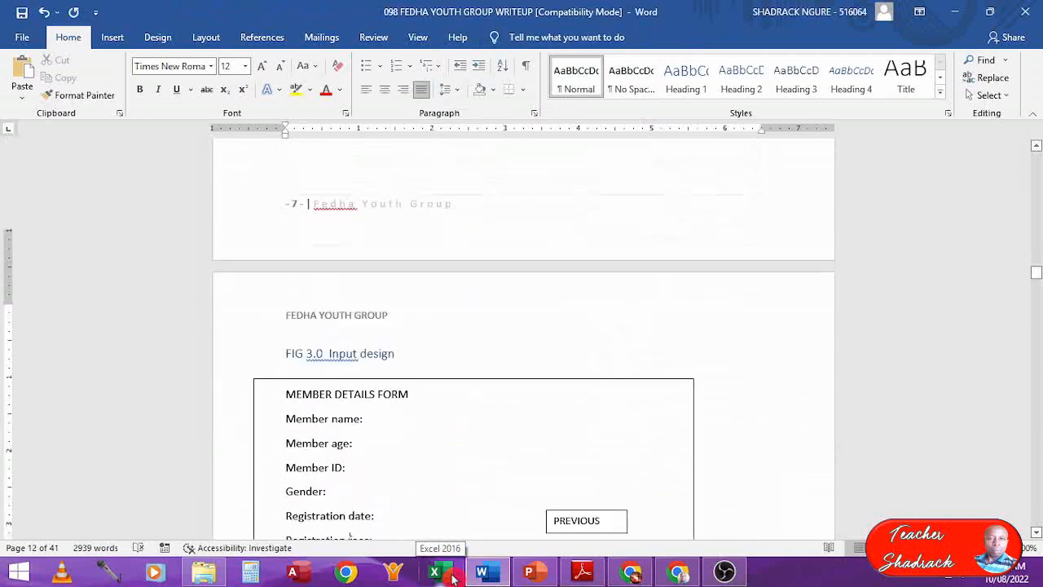
key("Up")
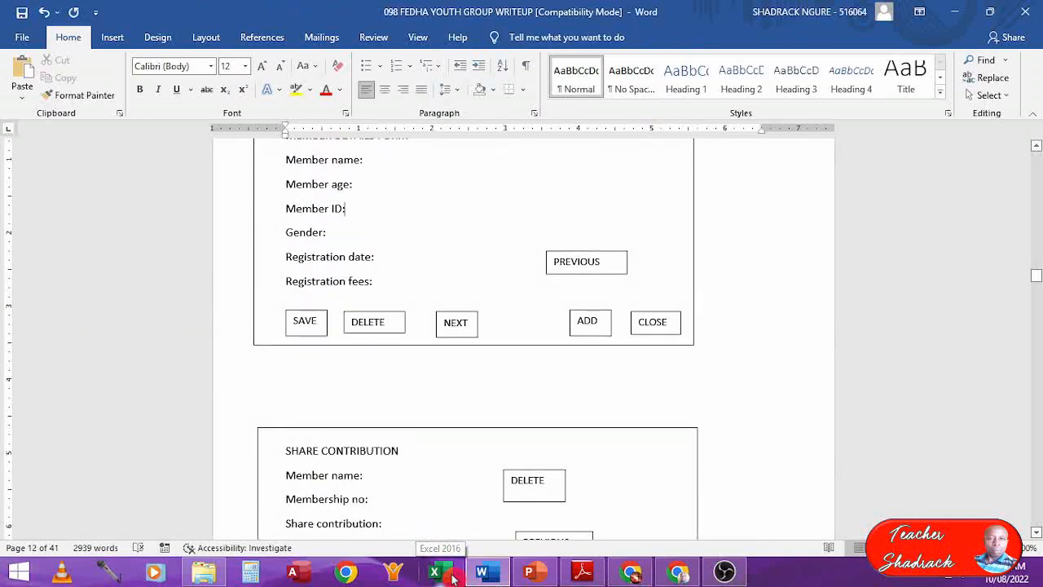
key("Up")
key("Up")
key("Up")
key("Up")
key("Up")
key("Up")
key("Up")
key("Up")
key("Up")
key("Up")
key("Up")
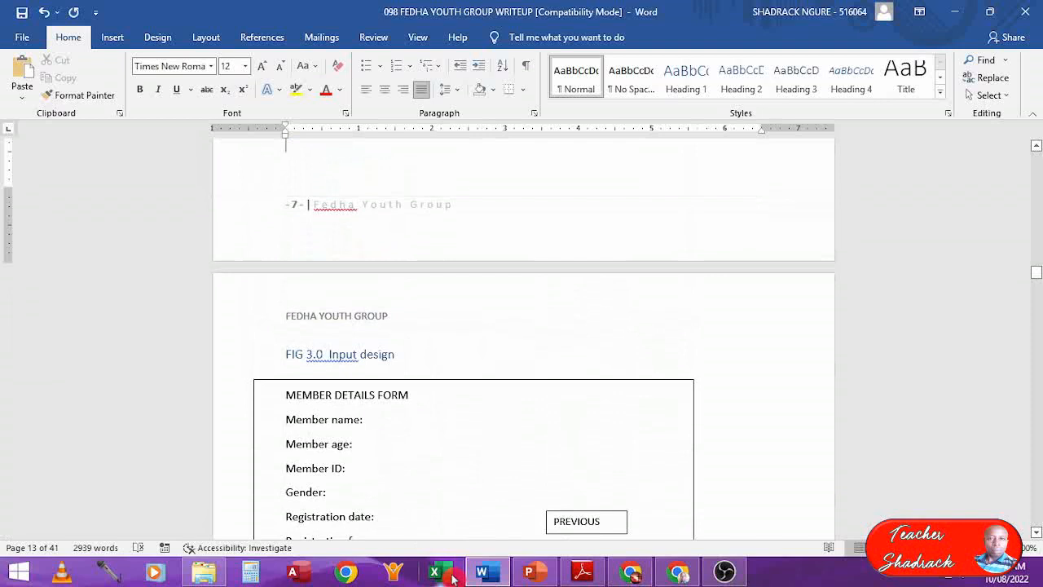
key("Down")
key("Down")
key("Down")
key("Down")
key("Down")
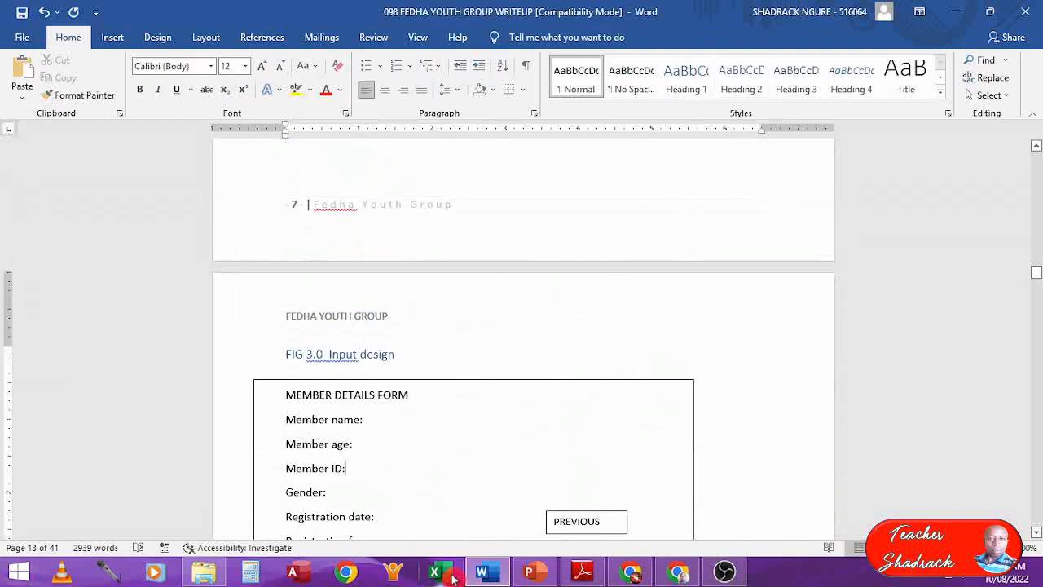
key("Up")
key("Up")
key("Up")
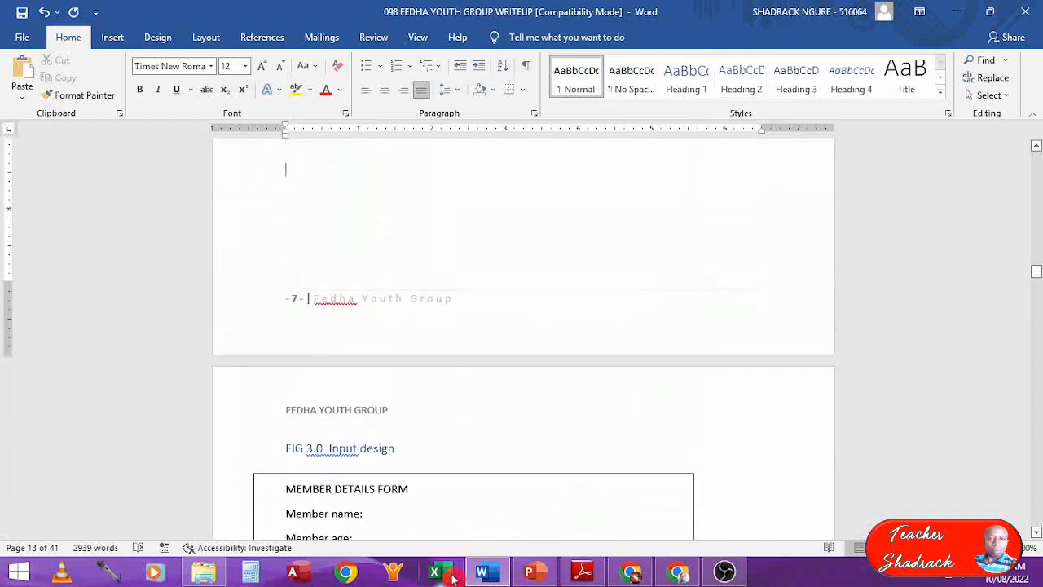
key("Down")
key("Down")
key("Down")
key("Down")
key("Down")
left_click(324, 518)
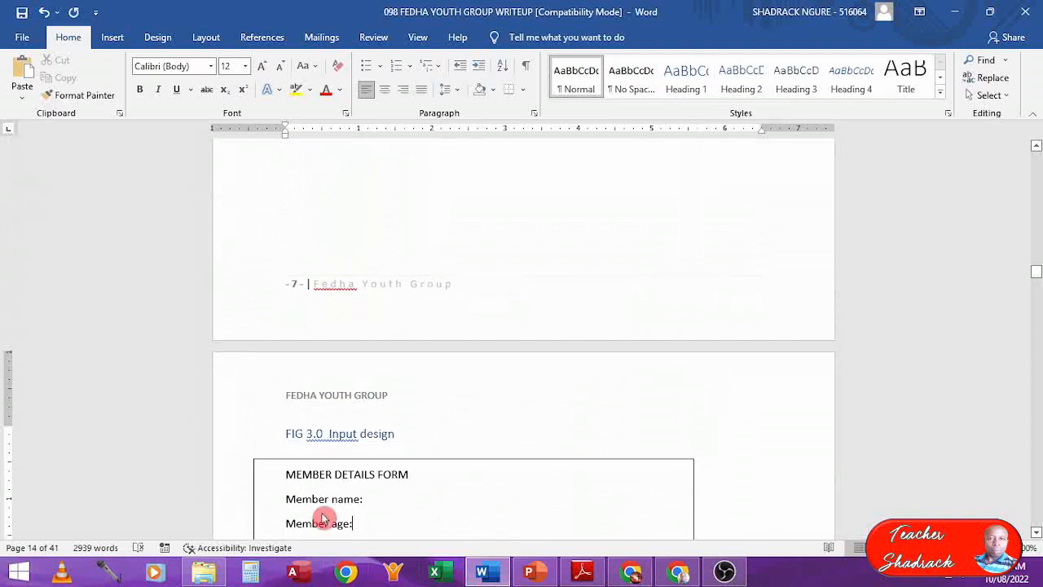
left_click(261, 439)
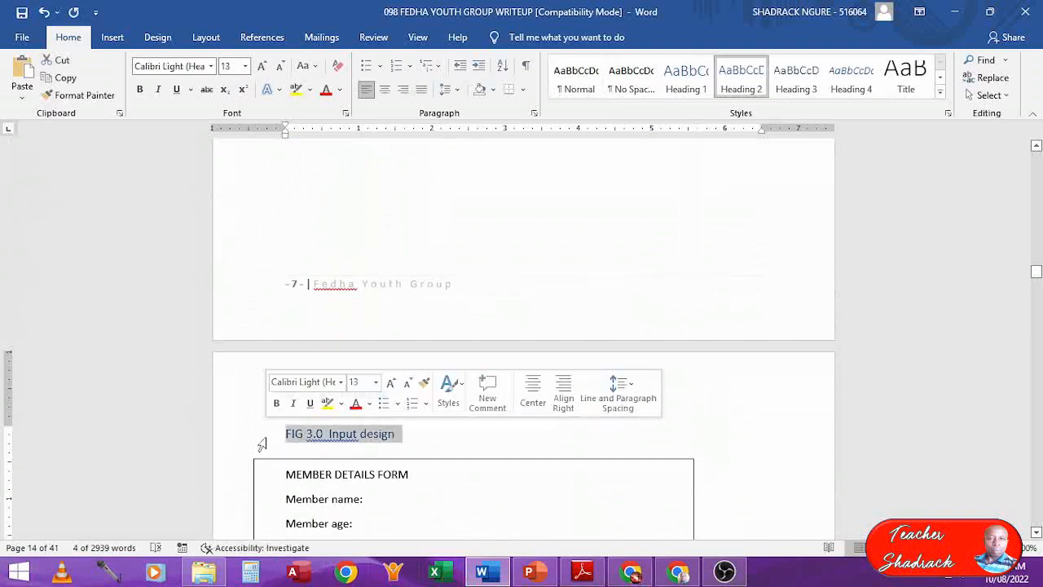
key("Delete")
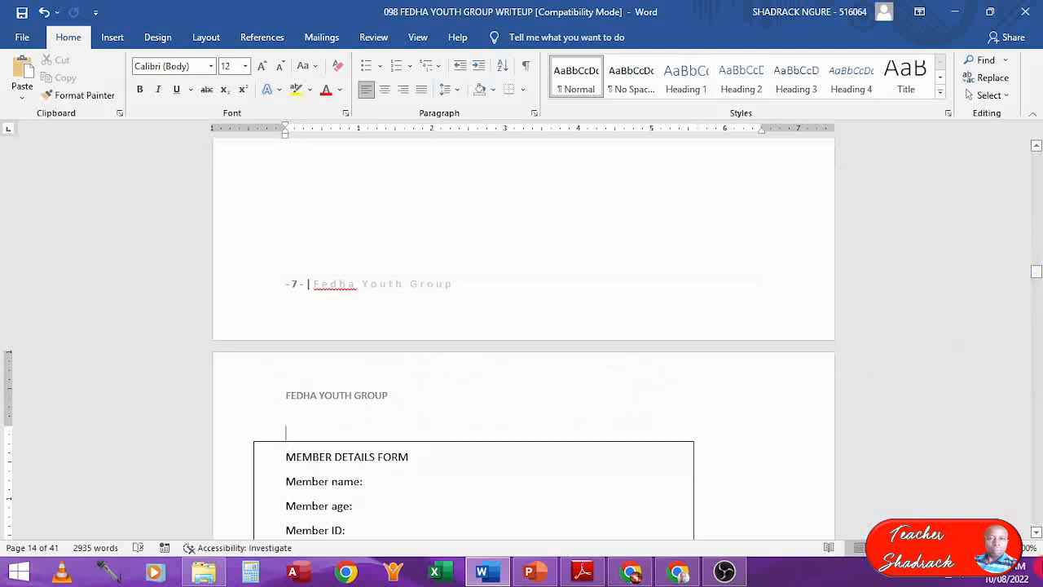
- Start a caption for the member details form's outer box and set its label to Figure
mouse_move(1039, 533)
scroll(780, 511, "down", 4)
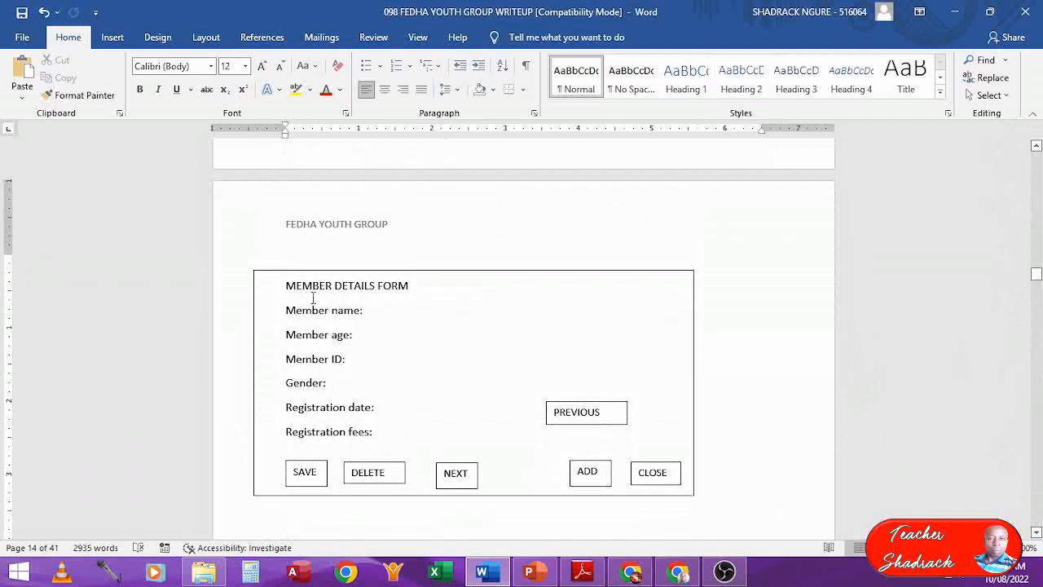
left_click(263, 274)
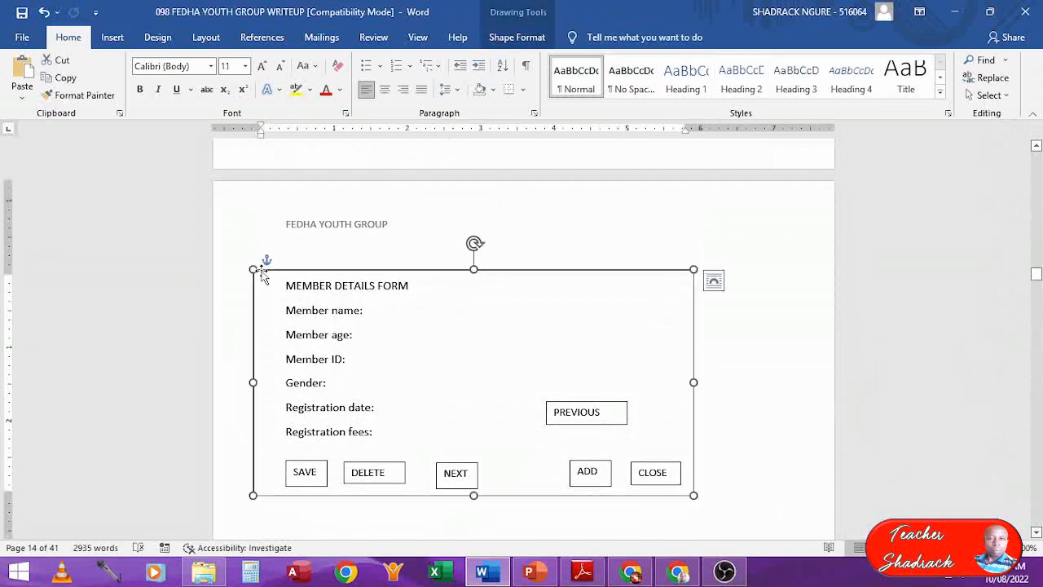
right_click(264, 275)
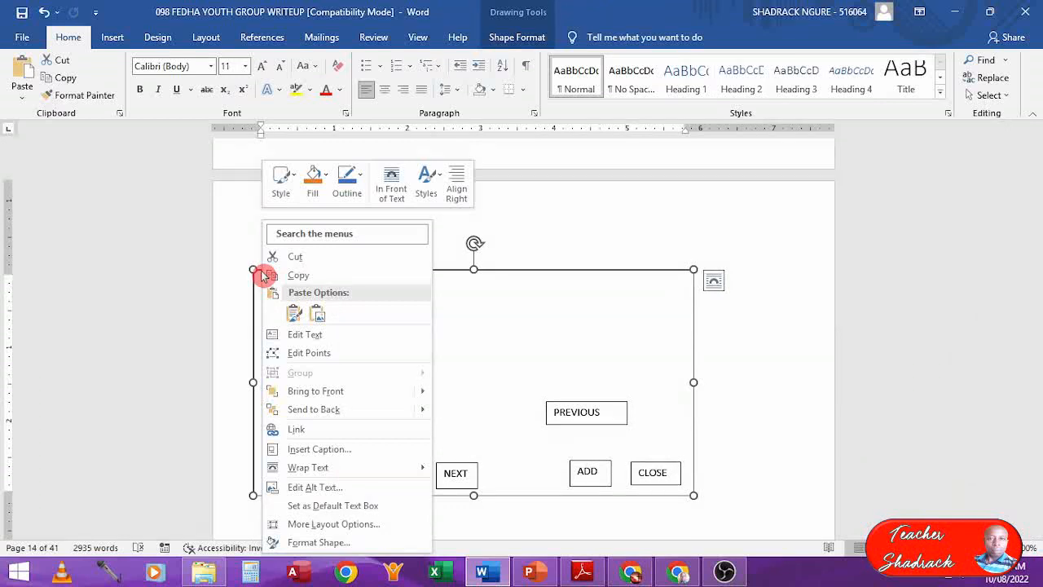
left_click(334, 448)
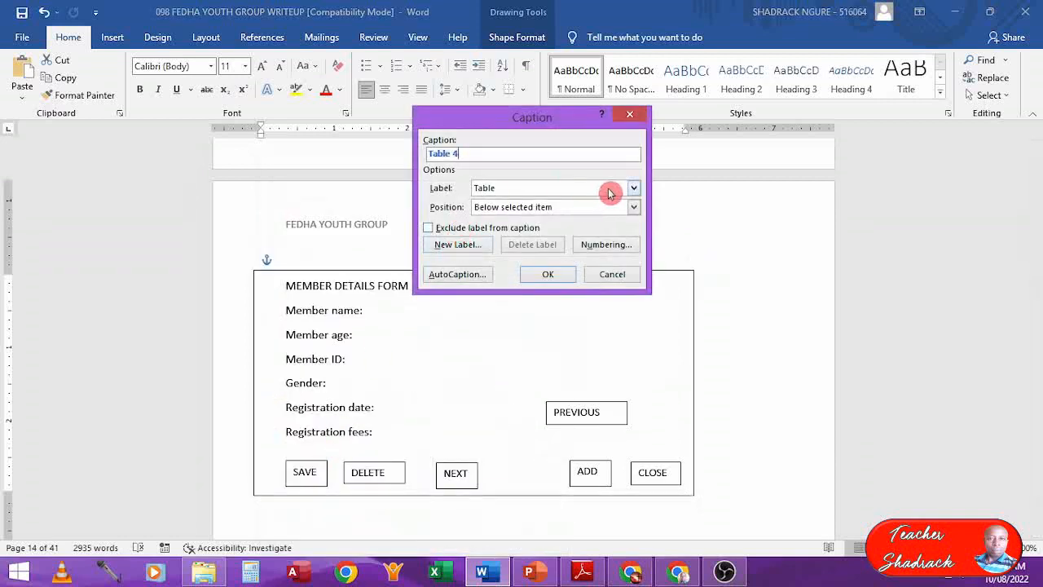
left_click(609, 193)
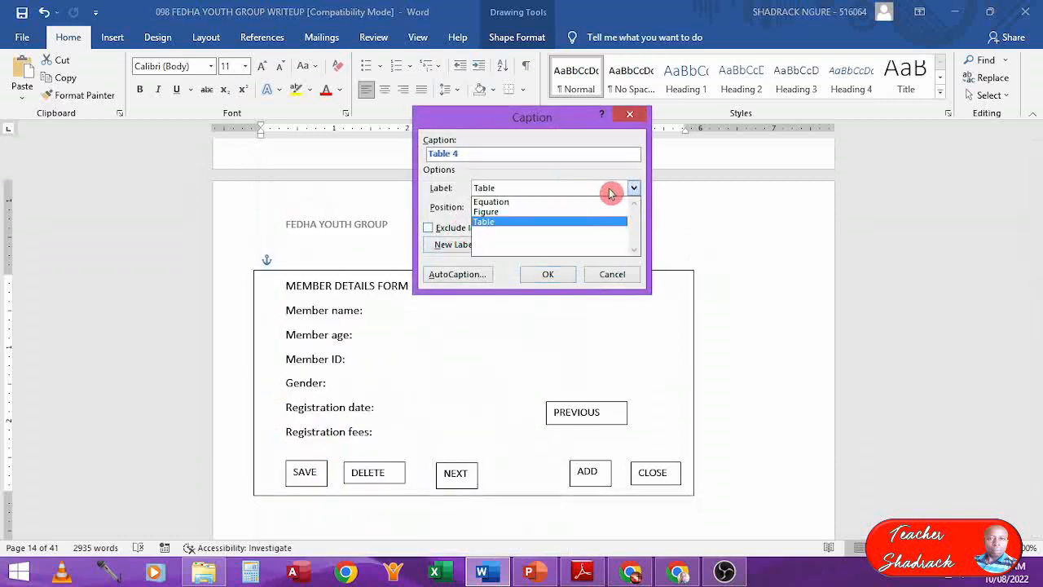
left_click(530, 212)
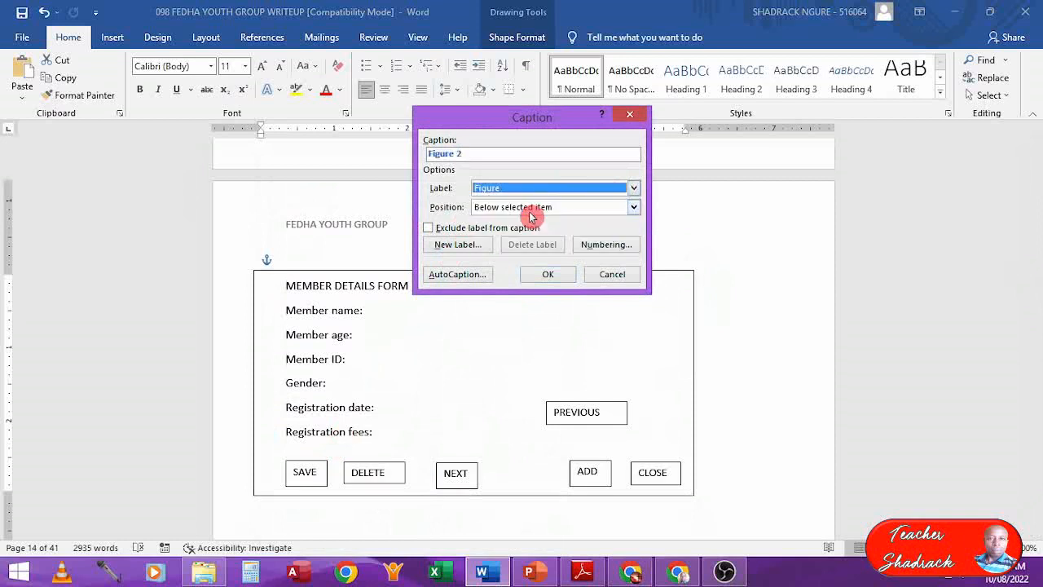
- Complete the form's caption as "Figure 2: Member Details Design" and insert it below the box
left_click(484, 157)
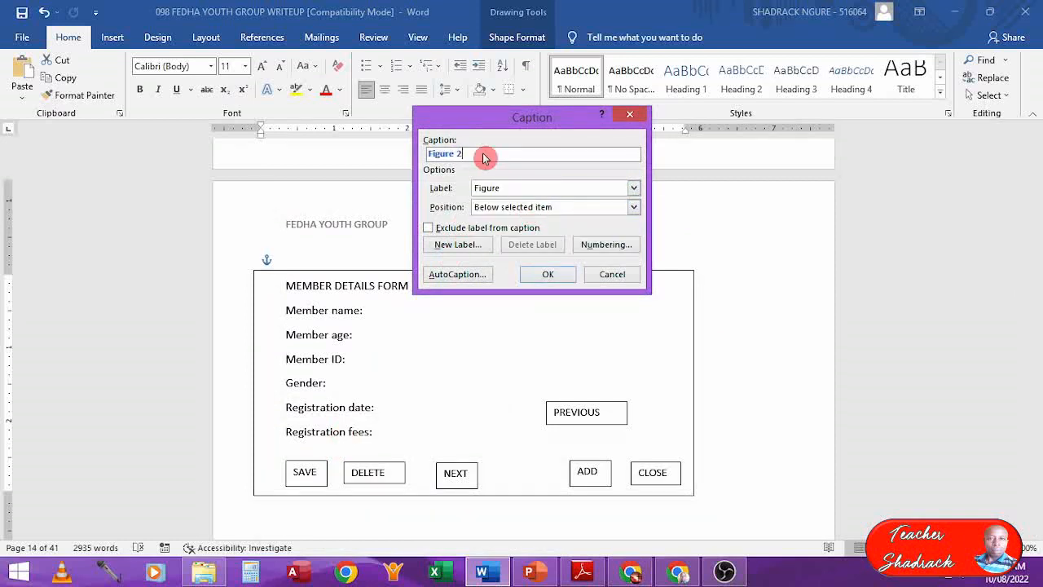
type(": Member Detai")
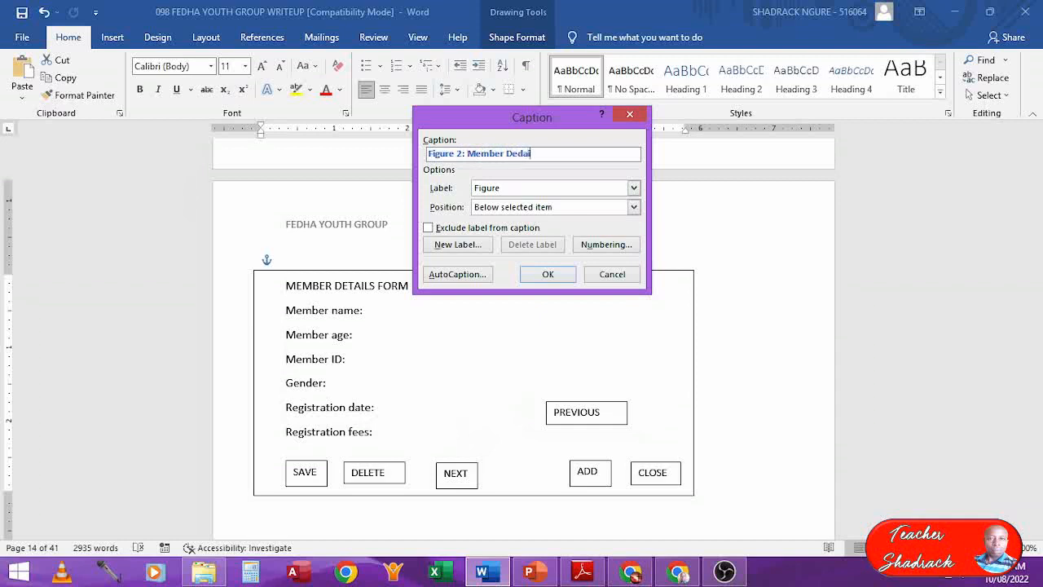
key("BackSpace")
key("BackSpace")
key("BackSpace")
key("BackSpace")
key("BackSpace")
key("BackSpace")
type("tails Desig")
left_click(549, 275)
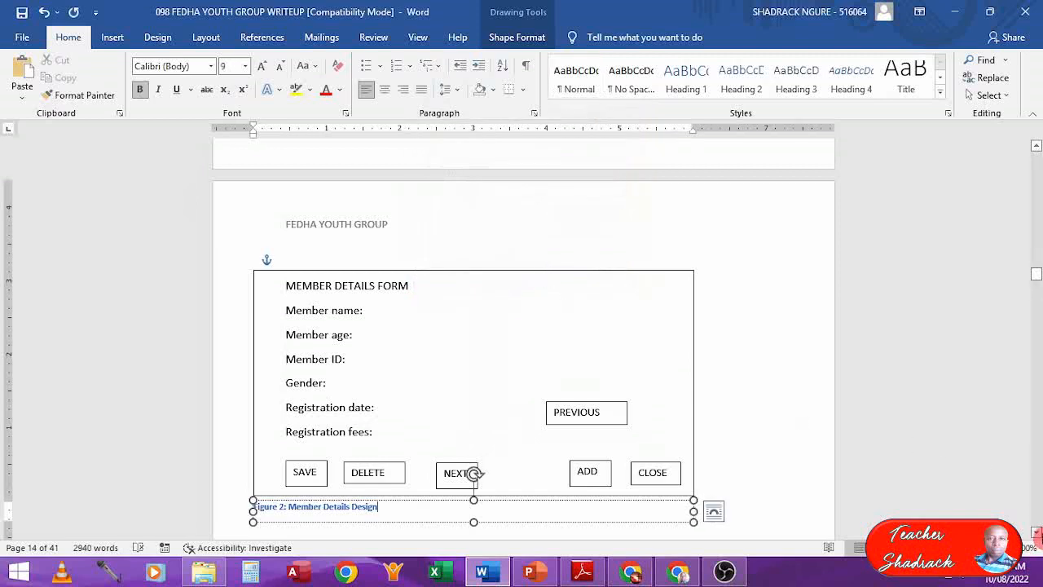
- Caption the Share Contribution form's outer box as "Figure 3: Share Contributions Design", placed below the box
left_click(1037, 533)
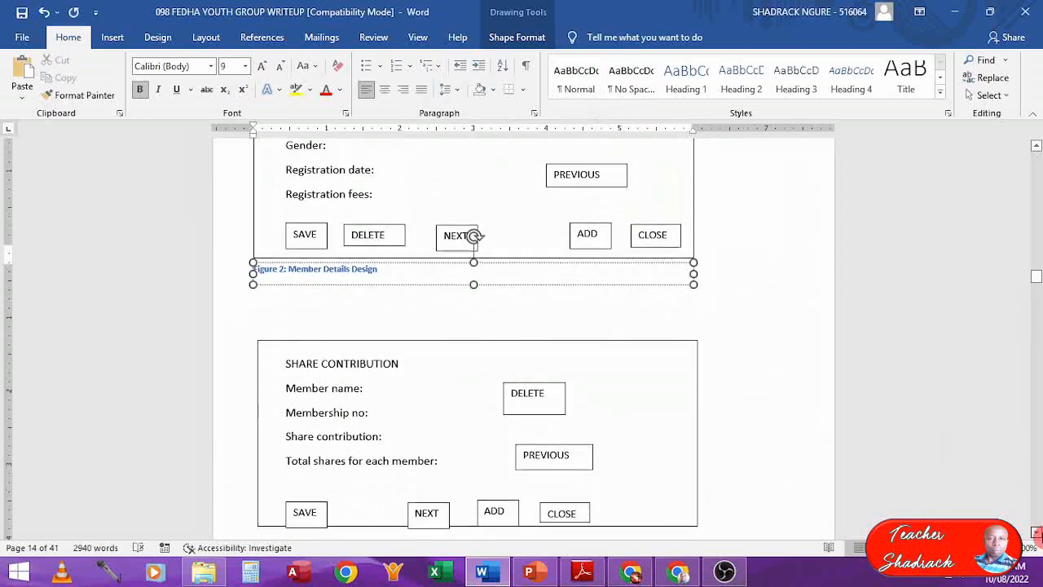
left_click(1036, 533)
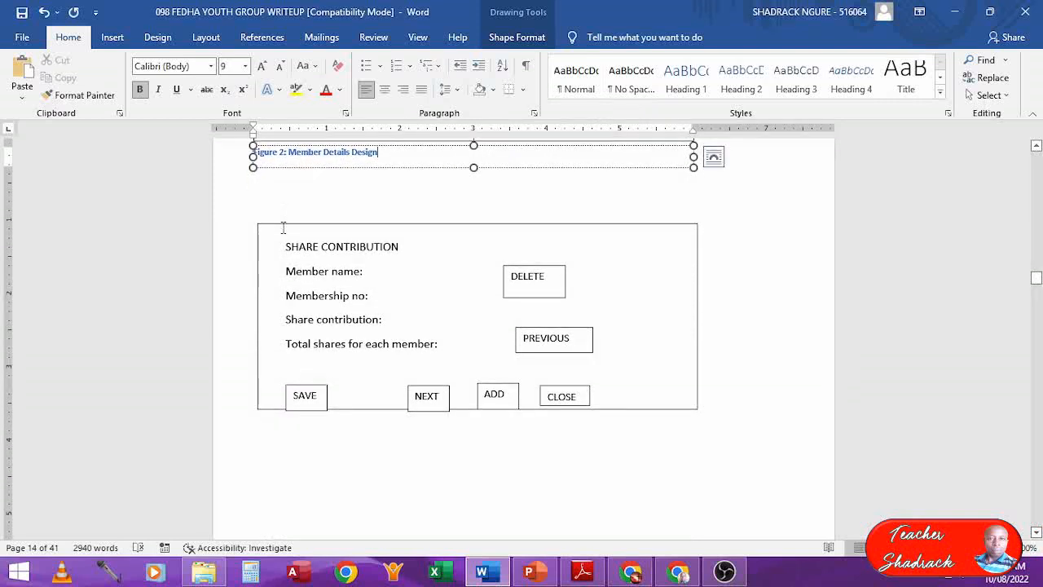
left_click(282, 228)
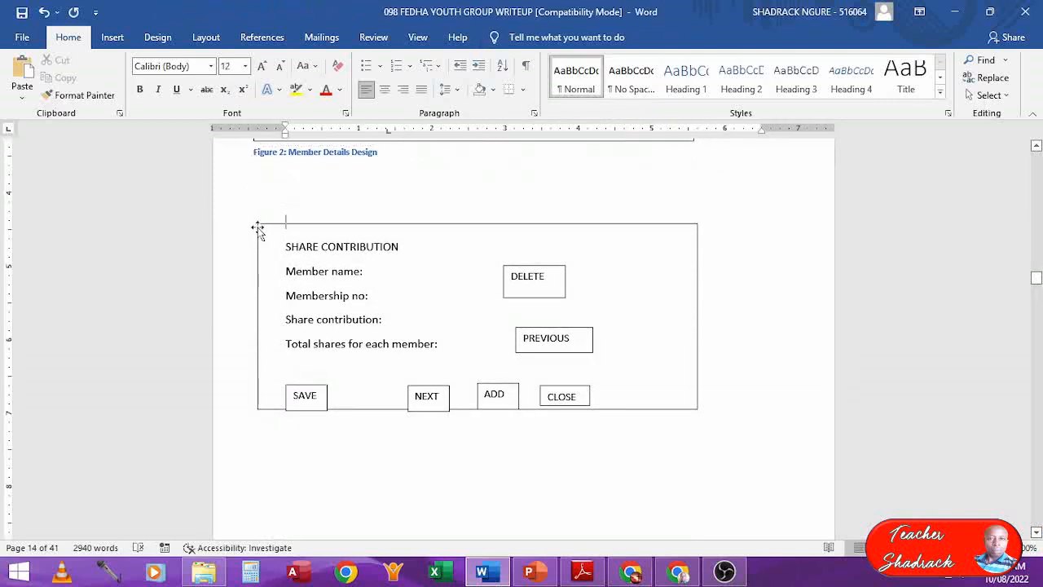
right_click(254, 234)
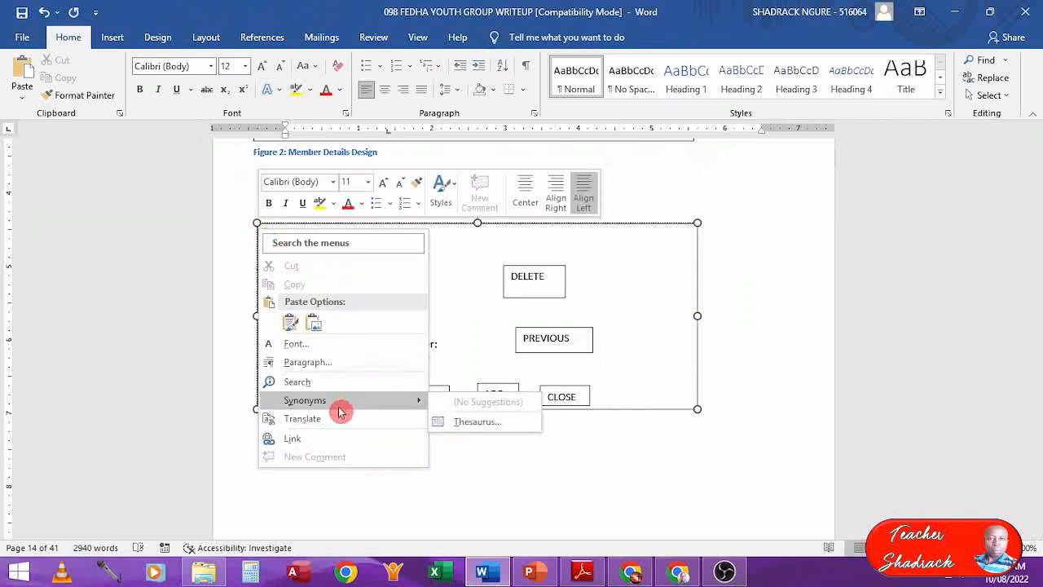
left_click(635, 224)
right_click(634, 221)
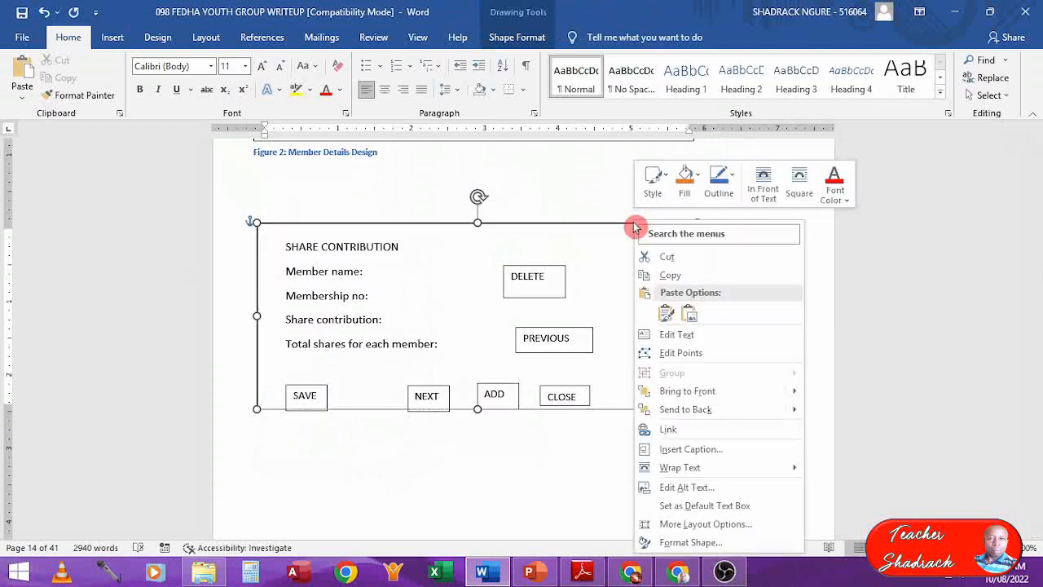
left_click(691, 449)
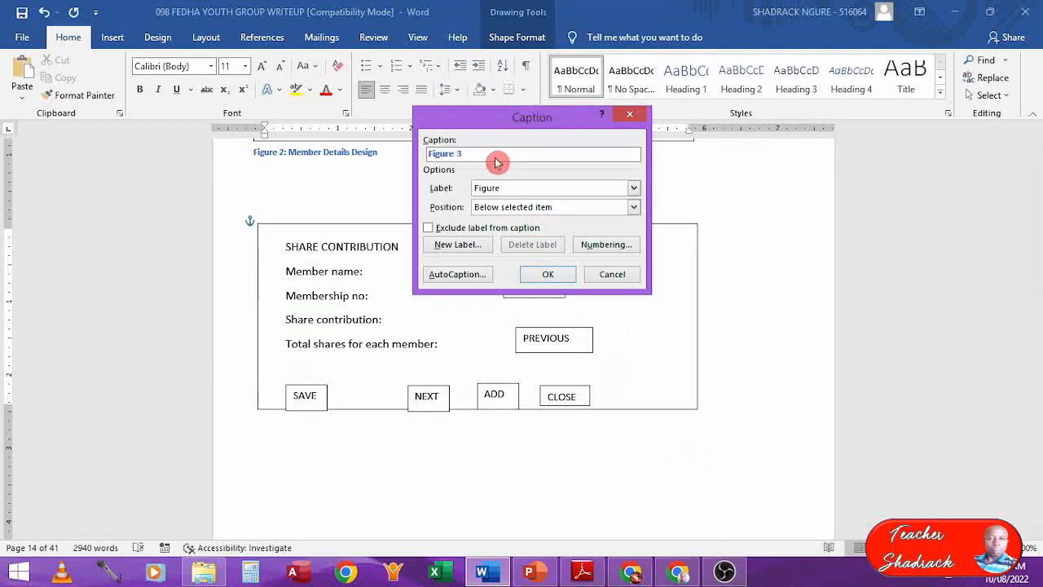
type(": Share Con")
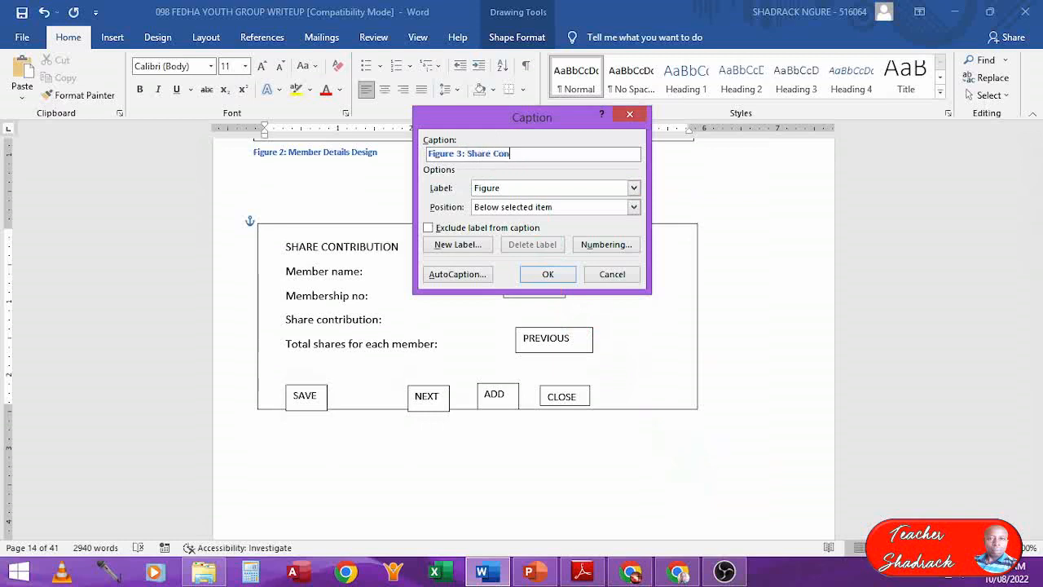
type("tributions Design")
left_click(553, 276)
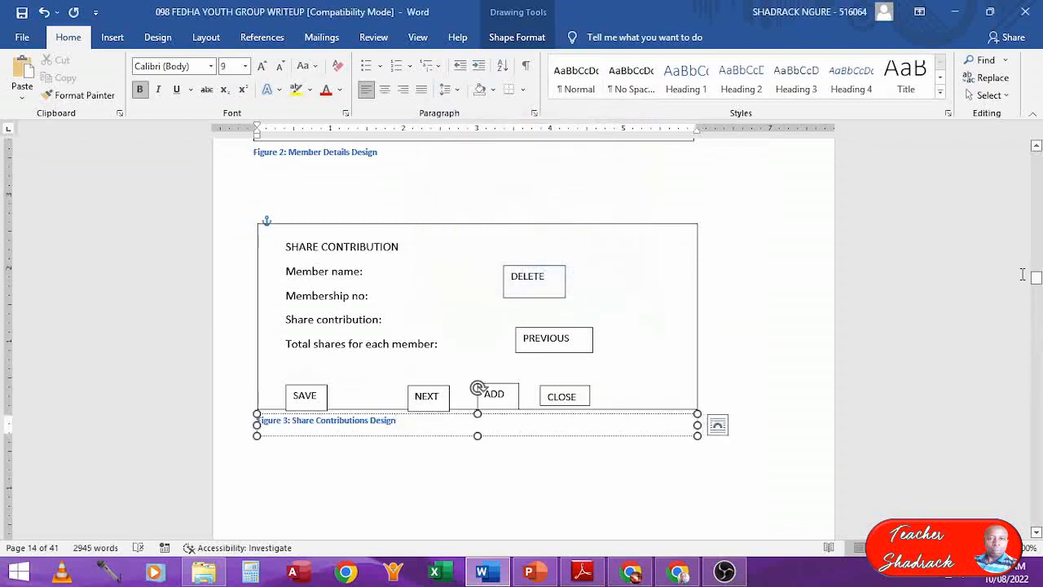
- Insert an empty line above the ACKNOWLEDGEMENT heading on the page following the table of contents
mouse_move(1035, 273)
left_mouse_down()
mouse_move(1036, 171)
mouse_move(1037, 187)
left_mouse_up()
left_click(290, 308)
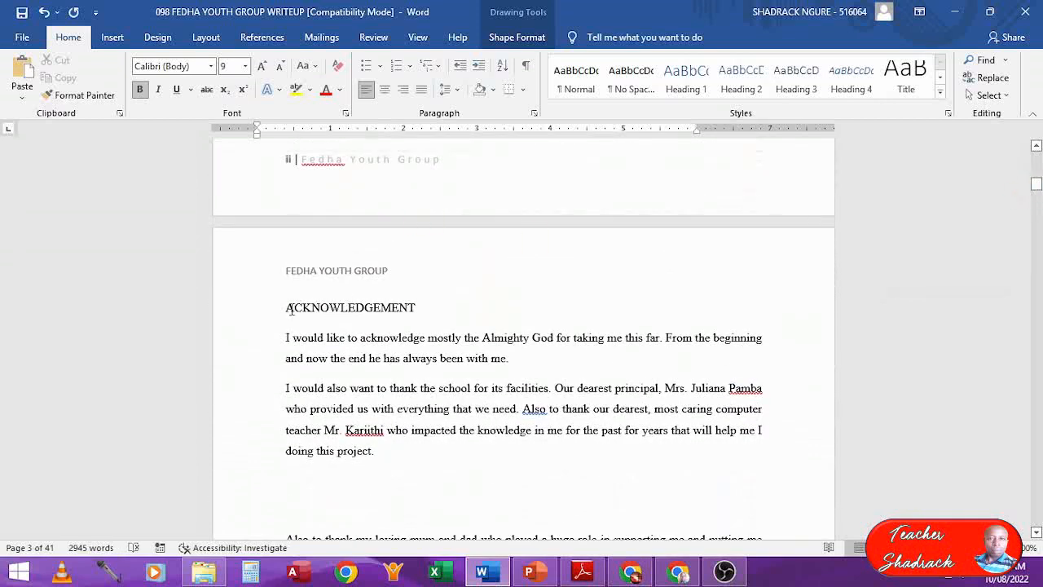
left_click(286, 308)
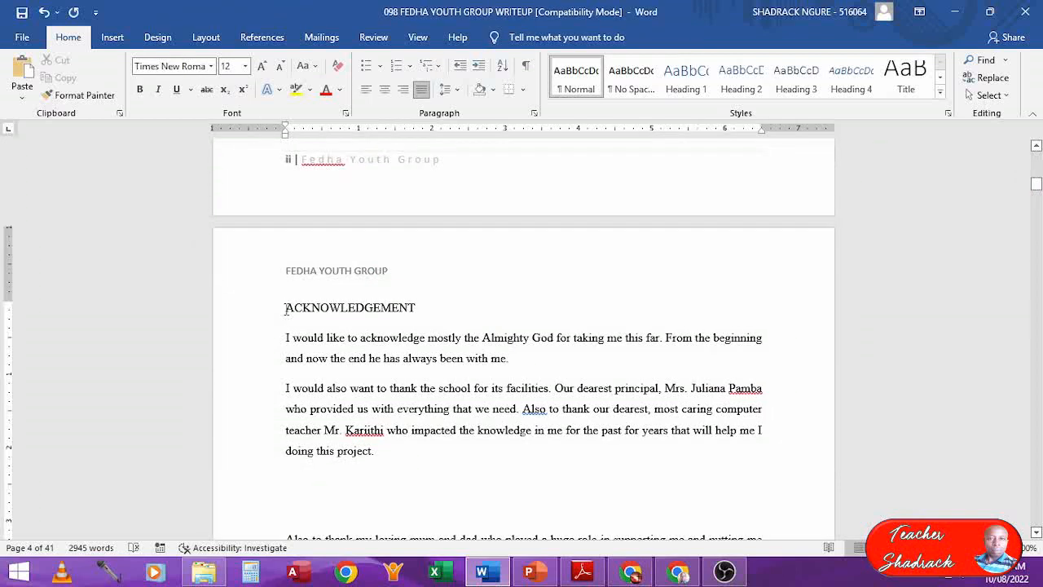
key("Return")
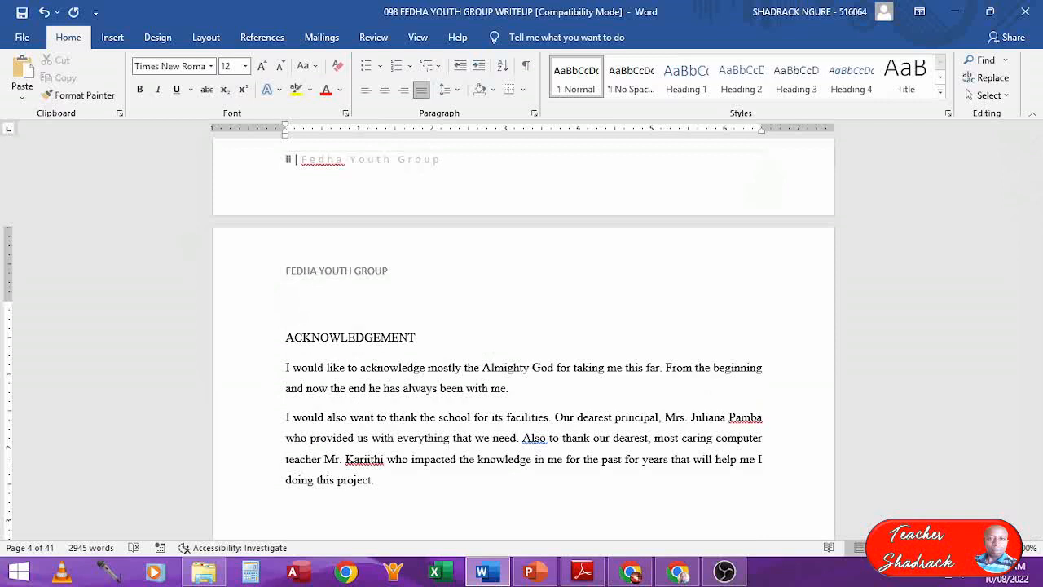
- Look back through the table of contents entries, from the appendices up to the FIG 4 forms, queries and reports
key("Up")
key("Up")
key("Up")
key("Up")
key("Up")
key("Up")
key("Up")
key("Up")
key("Up")
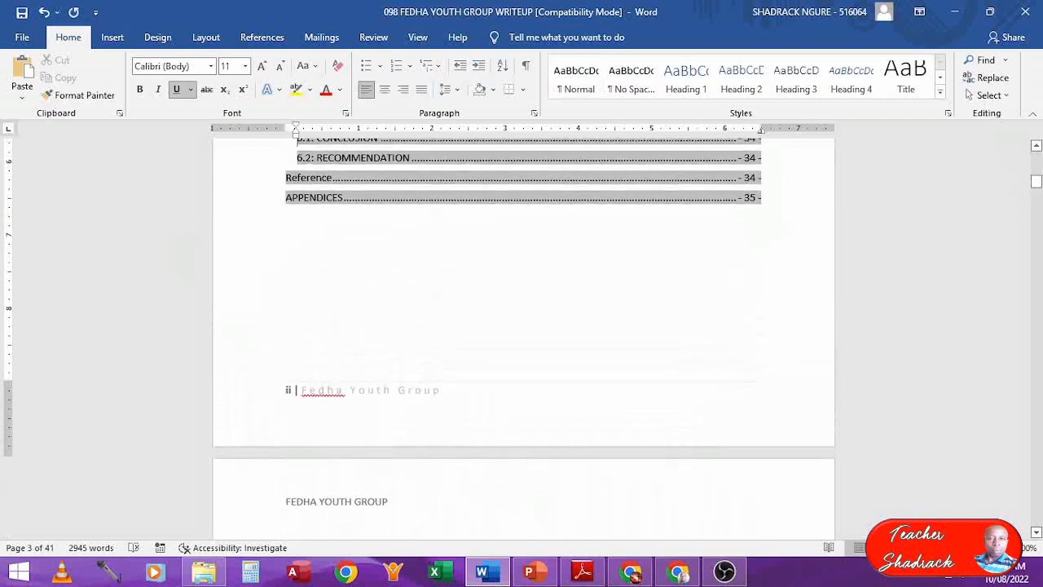
key("Up")
key("Up")
key("Up")
key("Up")
key("Up")
key("Up")
key("Up")
key("Up")
key("Up")
key("Up")
key("Up")
key("Up")
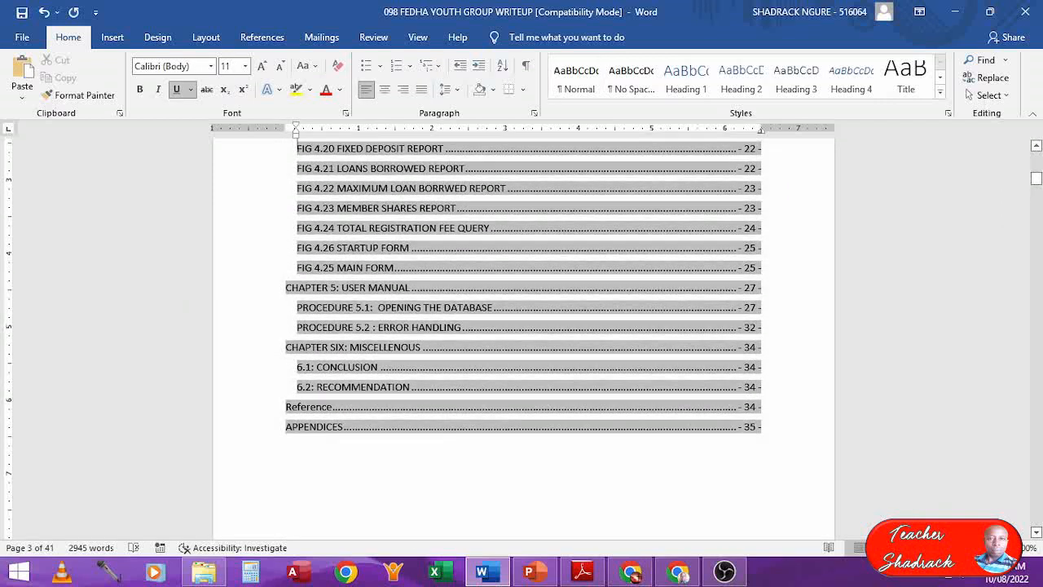
key("Up")
key("Up")
key("Up")
key("Up")
key("Up")
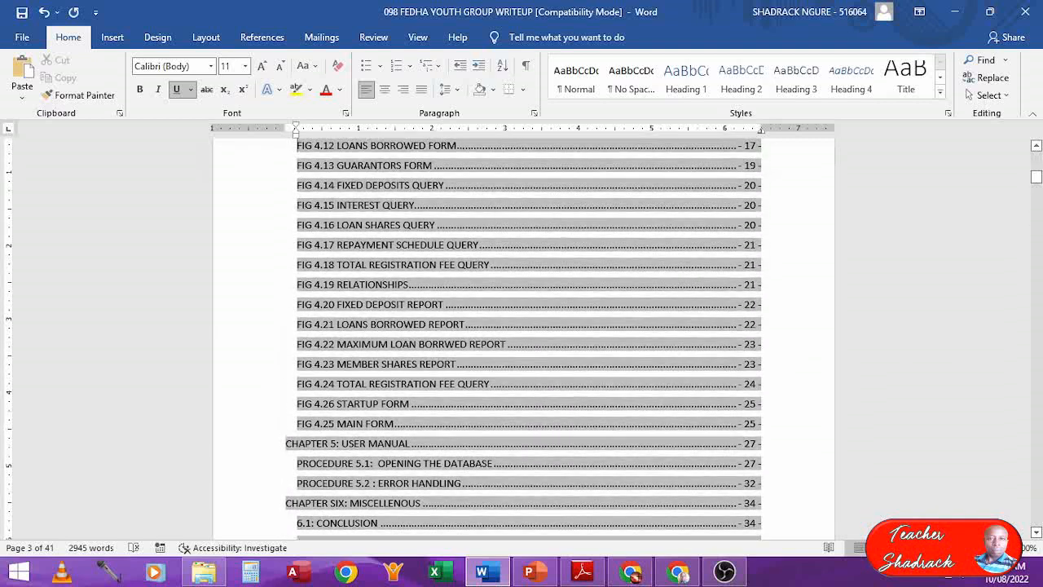
left_click(253, 316)
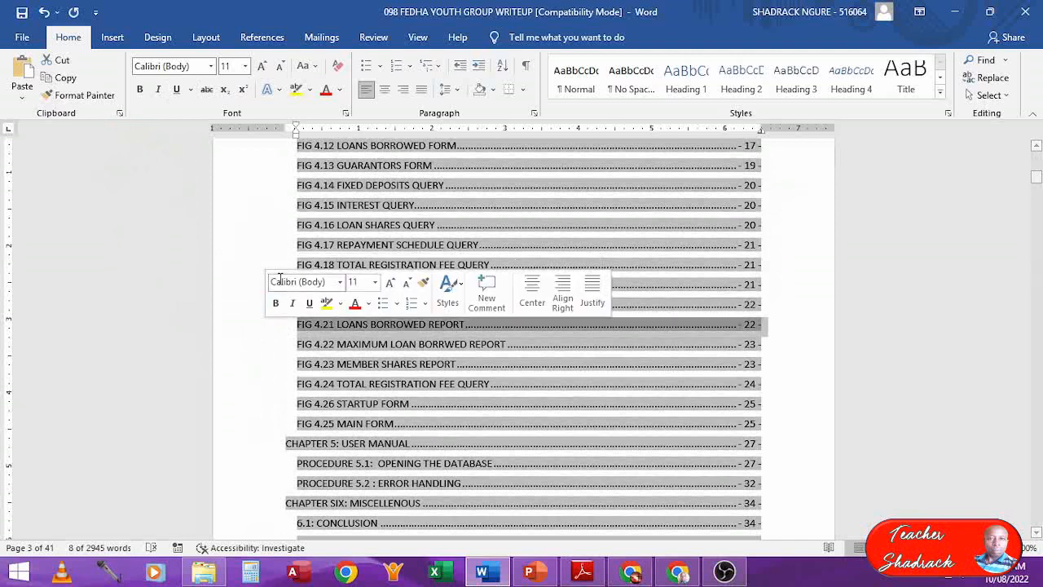
left_click(261, 257)
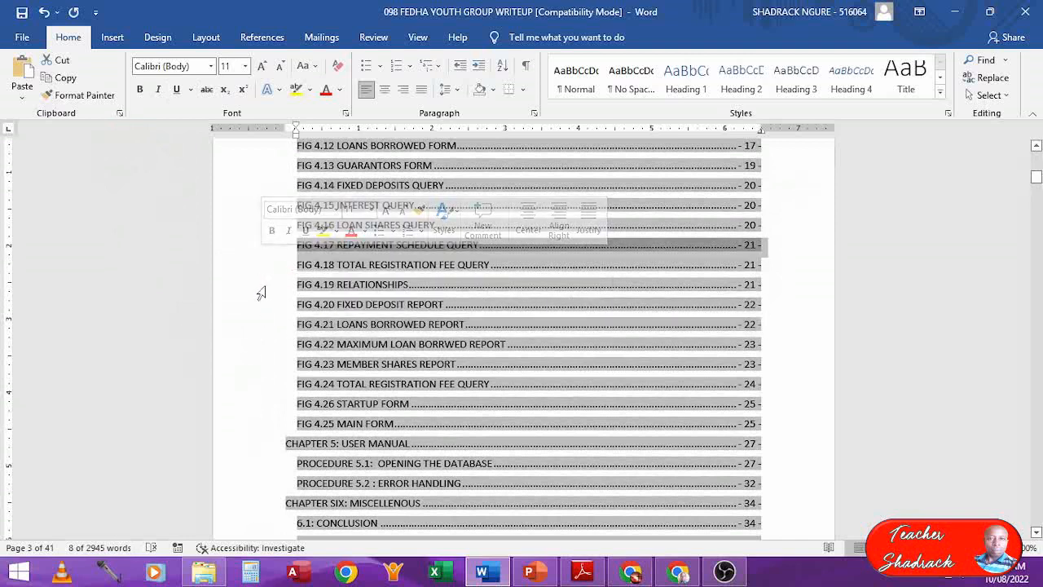
left_click(261, 287)
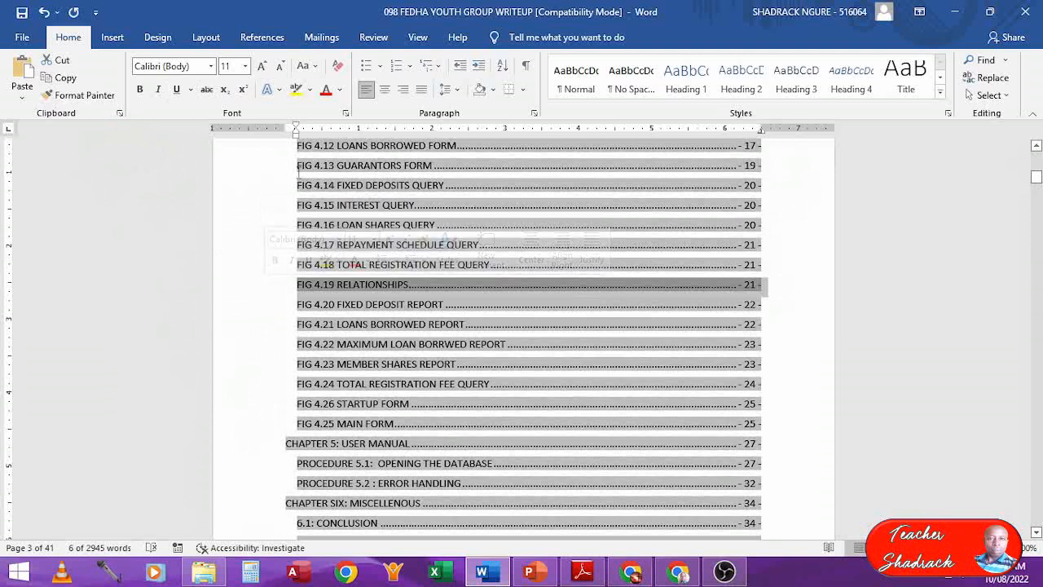
left_click(272, 193)
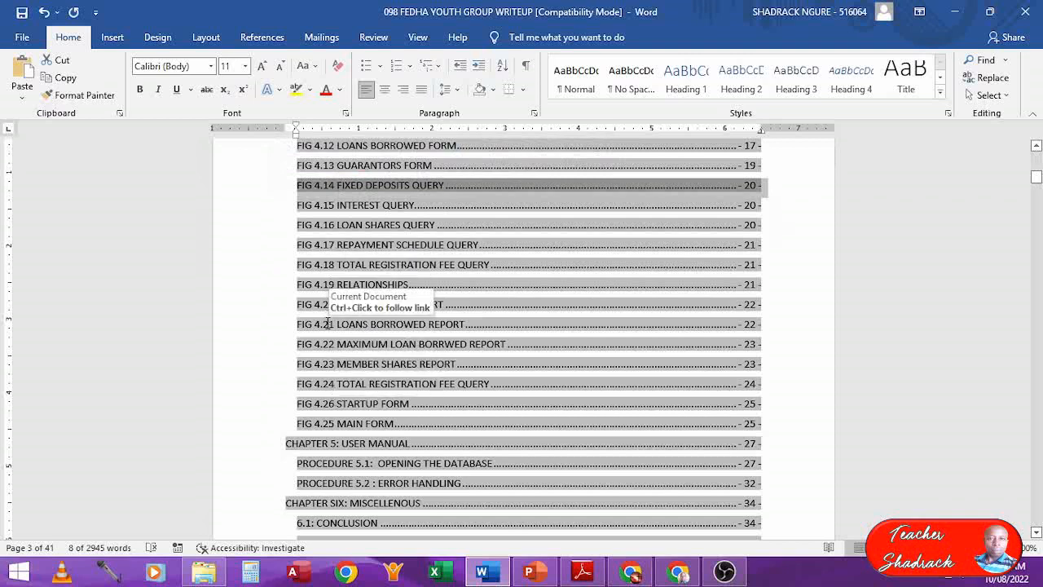
left_click(286, 522)
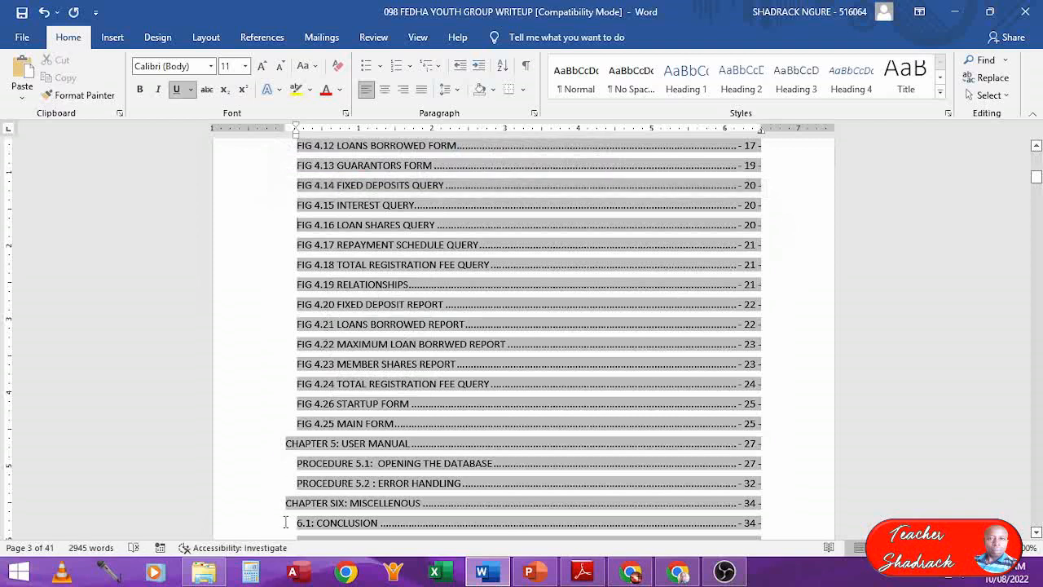
- Add the title "TABLE OF FIGURES AND TABLES" in the empty line above ACKNOWLEDGEMENT, followed by a blank line
scroll(285, 523, "down", 10)
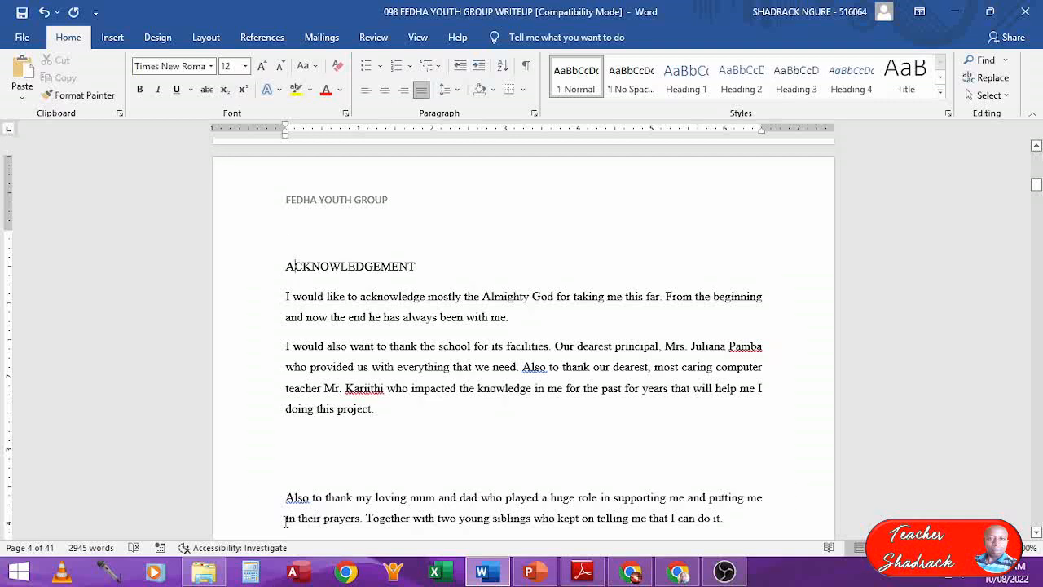
key("Up")
key("Up")
key("Up")
key("Up")
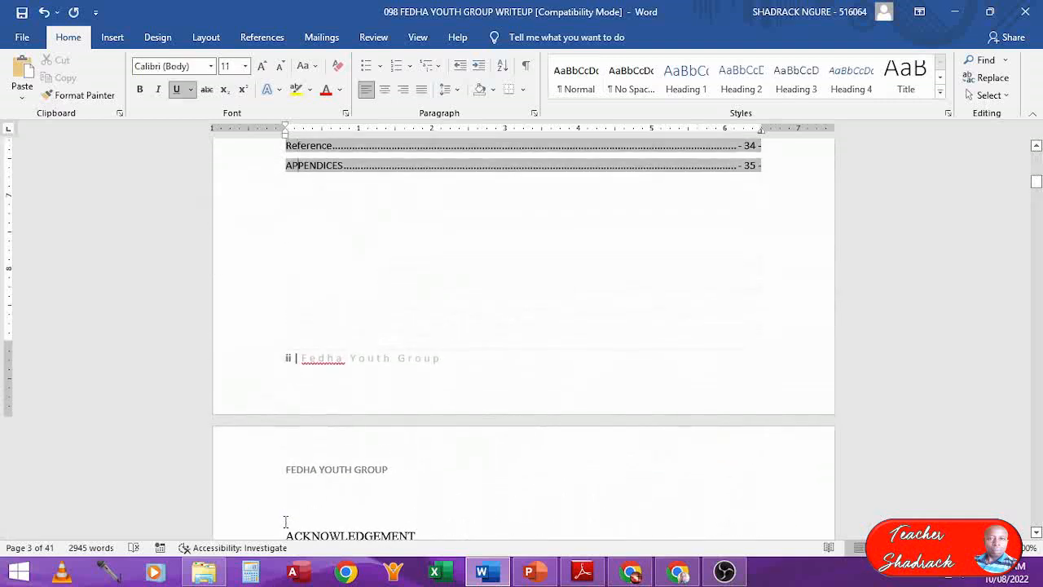
key("Down")
key("Down")
key("Down")
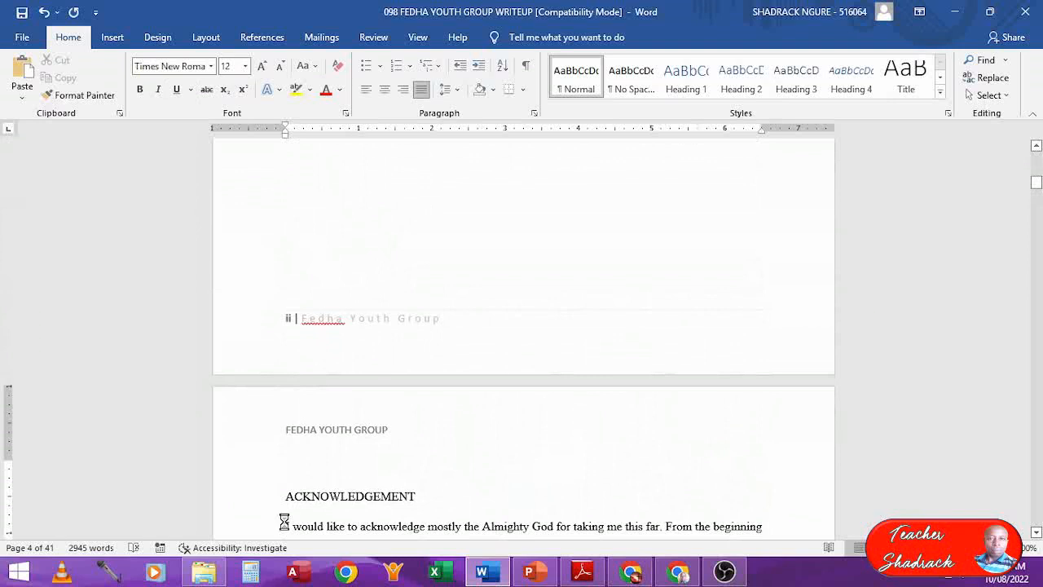
key("Return")
type("TABLE ")
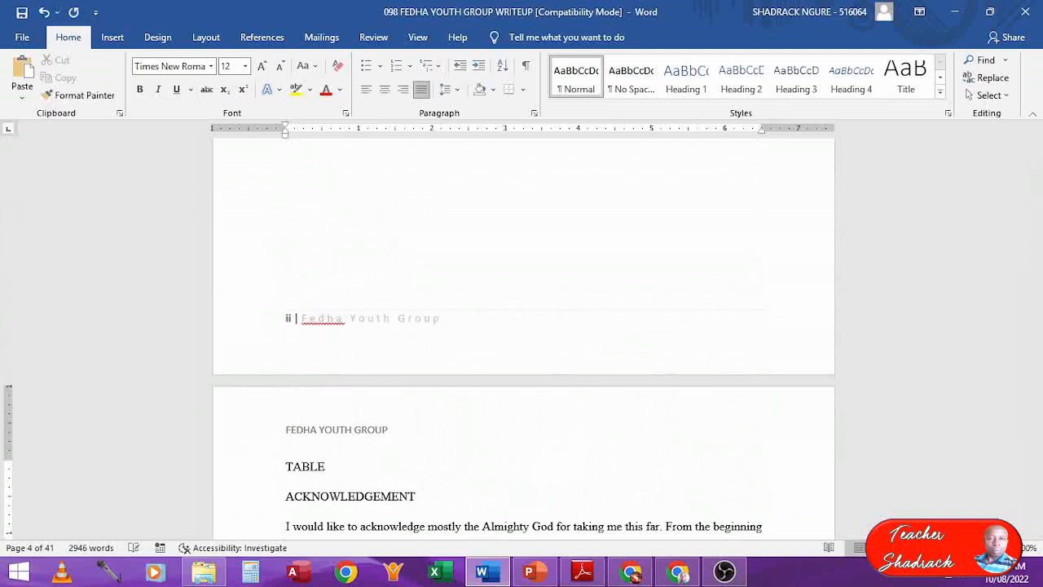
type("OF FIGURES AND TA")
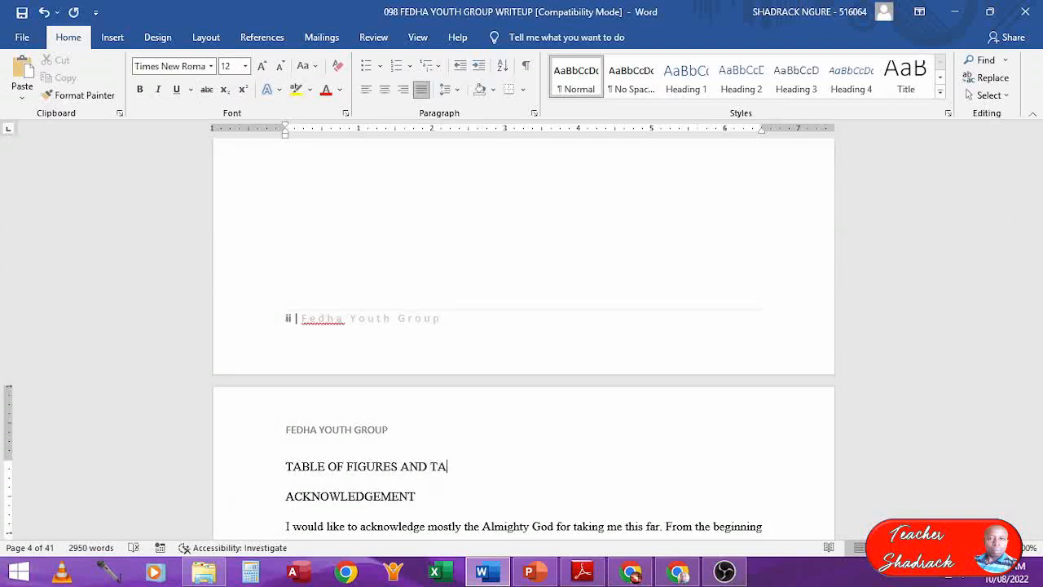
type("BLES")
key("Return")
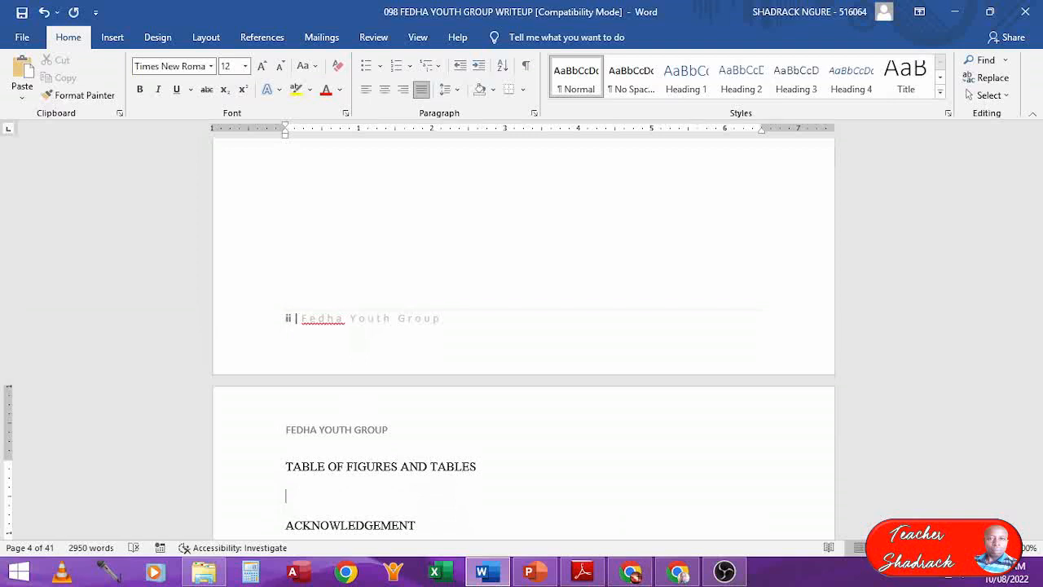
- Insert a page break before the ACKNOWLEDGEMENT heading so that it starts on a new page
key("Down")
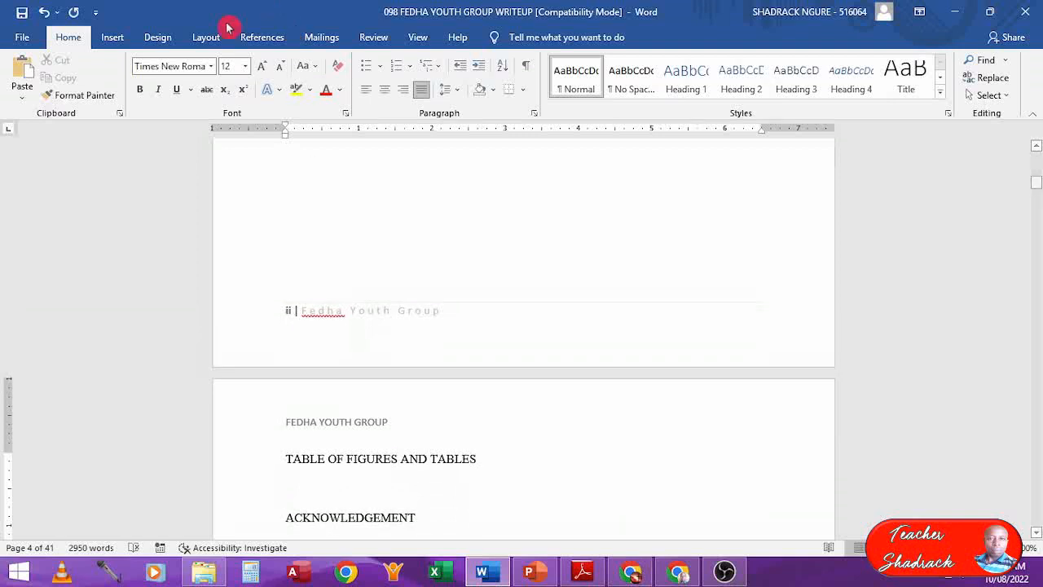
left_click(206, 38)
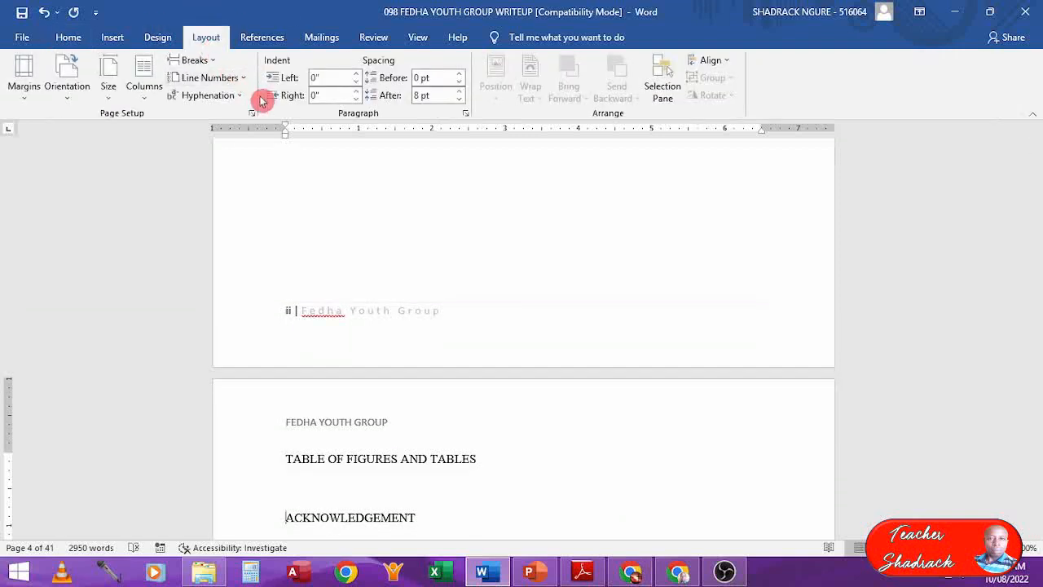
left_click(216, 63)
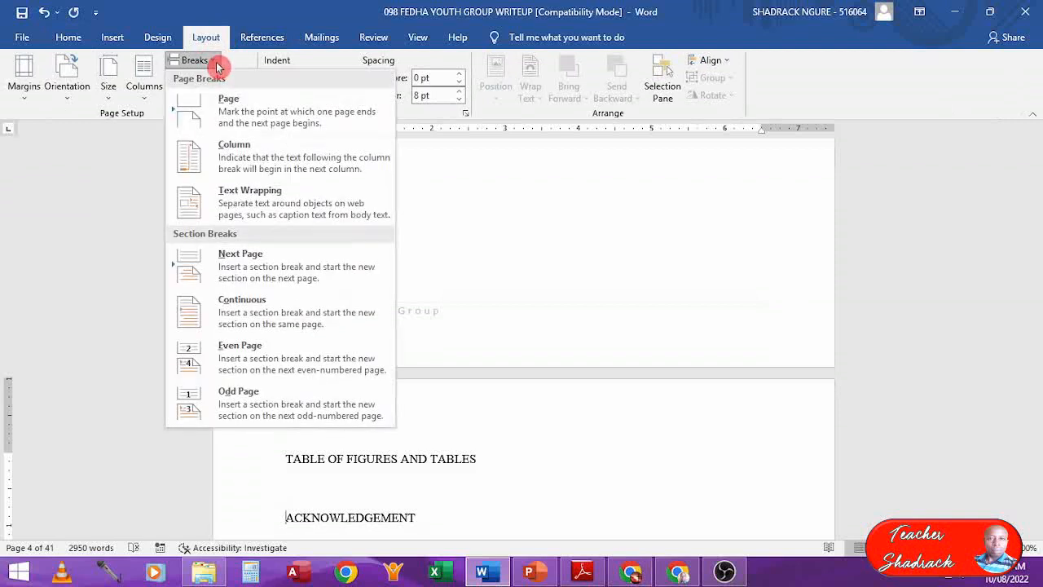
left_click(224, 108)
- Insert a table of figures with the caption label Table under the "TABLE OF FIGURES AND TABLES" title
scroll(300, 243, "up", 15)
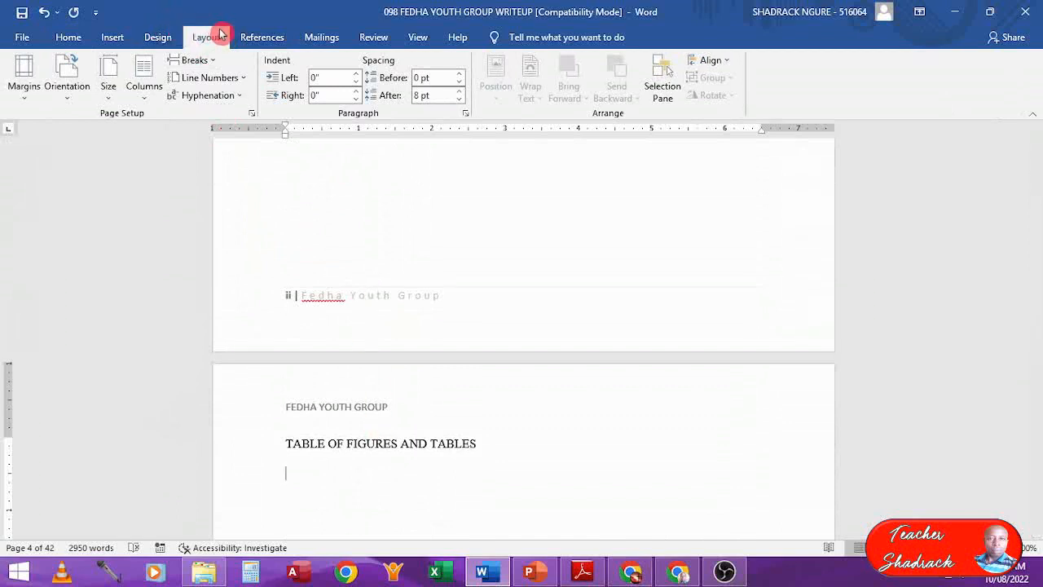
left_click(262, 37)
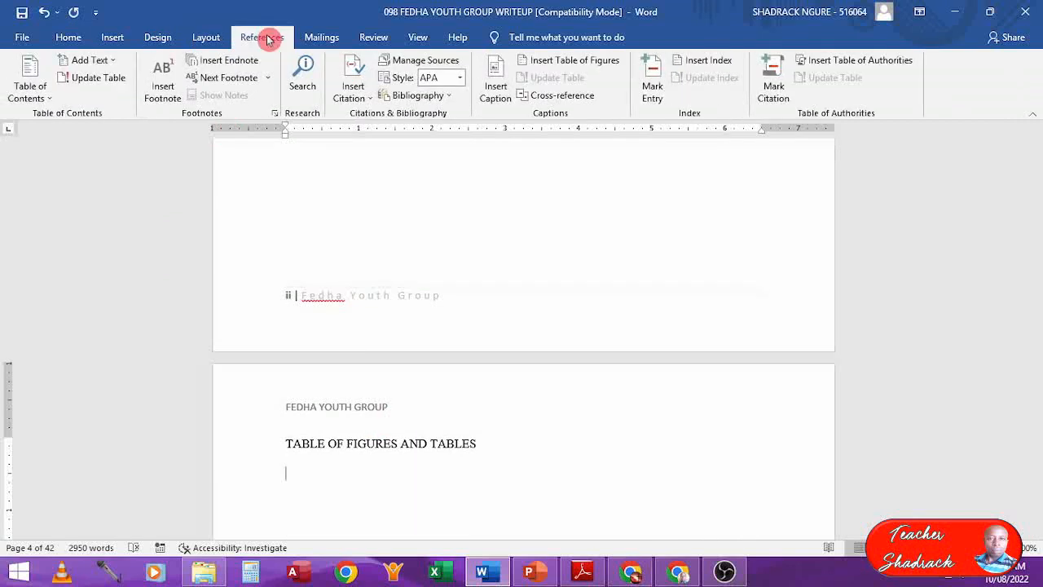
left_click(589, 67)
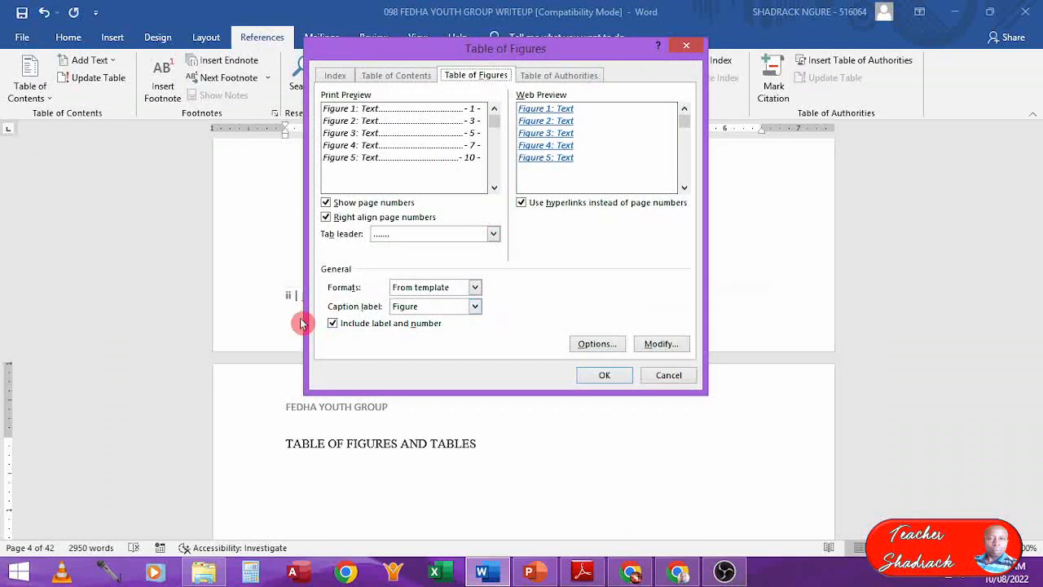
left_click(476, 308)
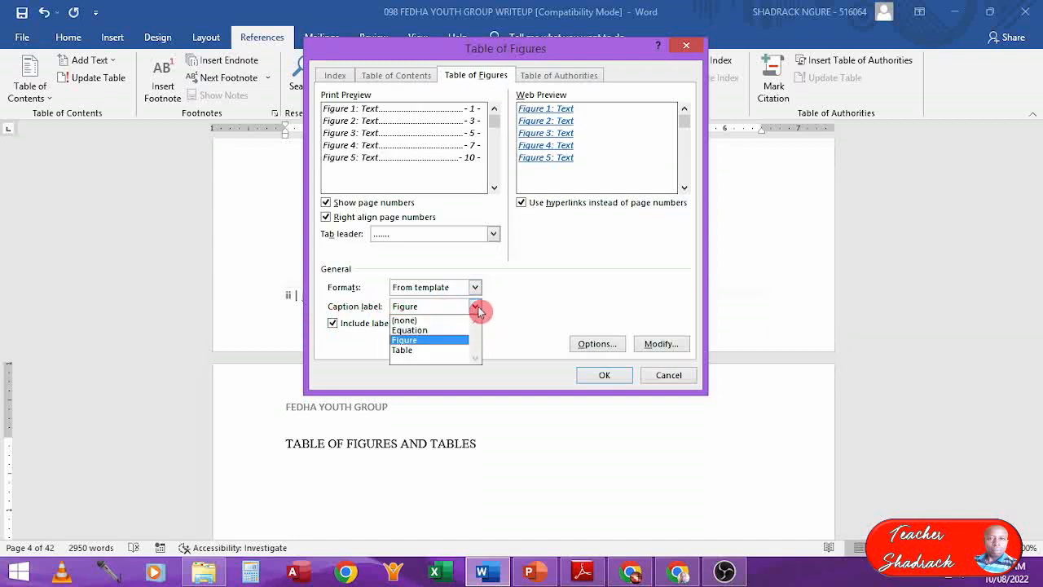
left_click(418, 351)
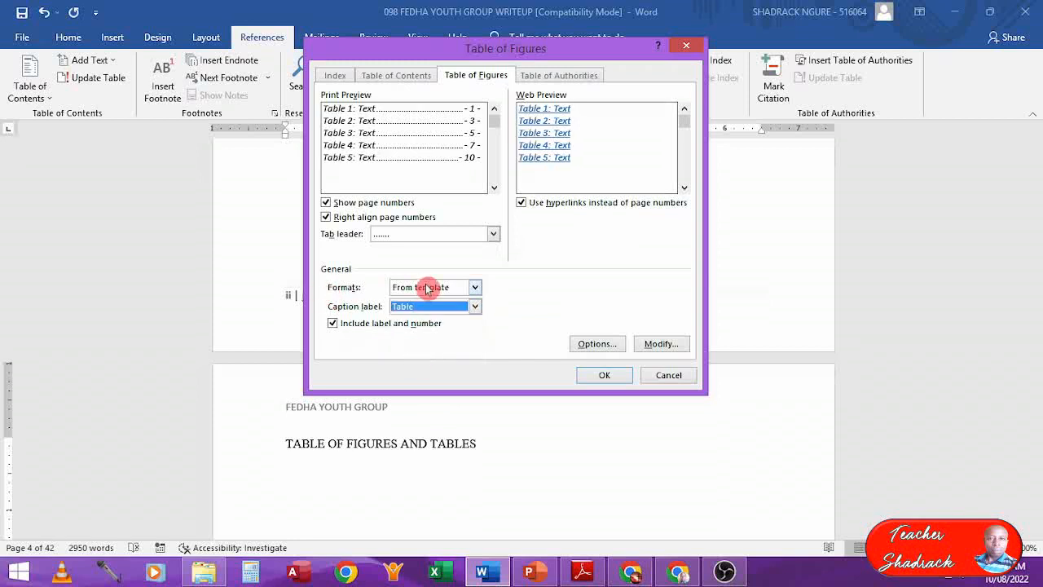
left_click(610, 377)
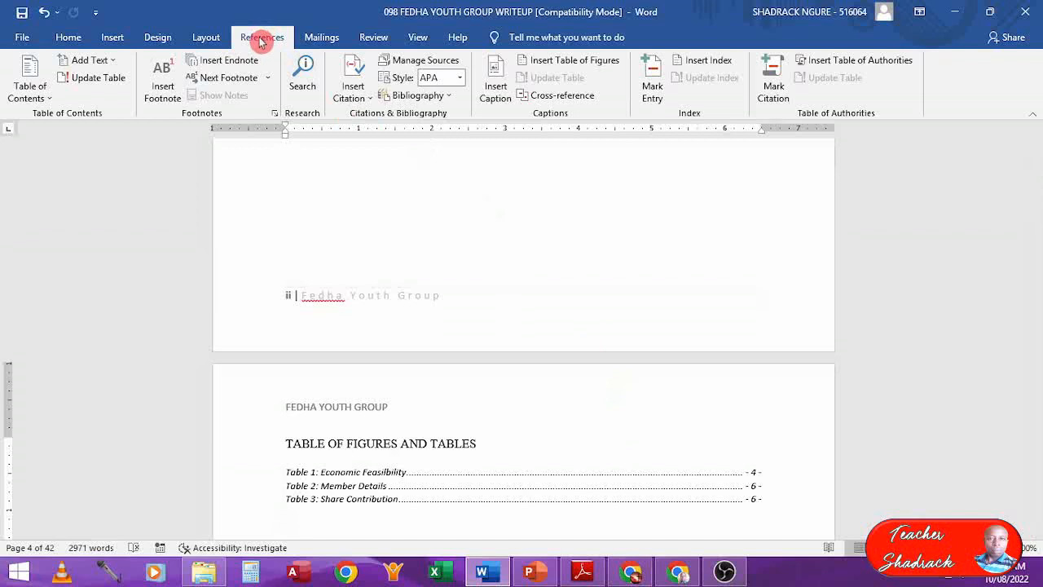
- Insert a table of figures with the caption label Figure below the table entries
left_click(573, 62)
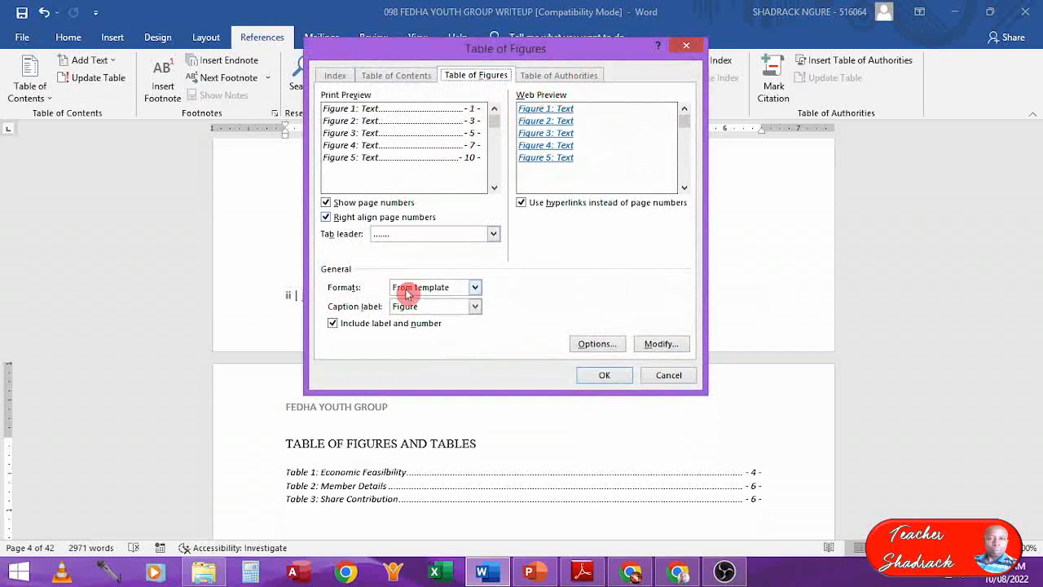
left_click(604, 377)
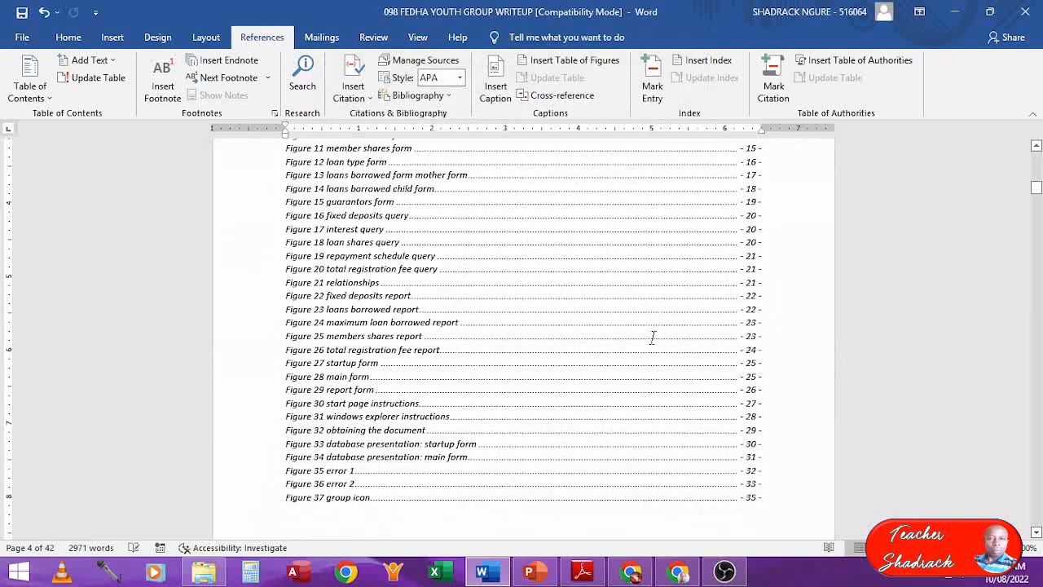
- Look over the figure entries and the three table entries listed under the "TABLE OF FIGURES AND TABLES" title
key("shift+Up")
key("shift+Up")
key("shift+Up")
key("shift+Up")
key("shift+Up")
key("shift+Up")
key("shift+Up")
key("shift+Up")
key("shift+Up")
key("shift+Up")
key("shift+Up")
key("shift+Up")
key("shift+Up")
key("shift+Up")
key("shift+Up")
key("shift+Up")
key("shift+Up")
key("shift+Up")
key("shift+Up")
key("shift+Up")
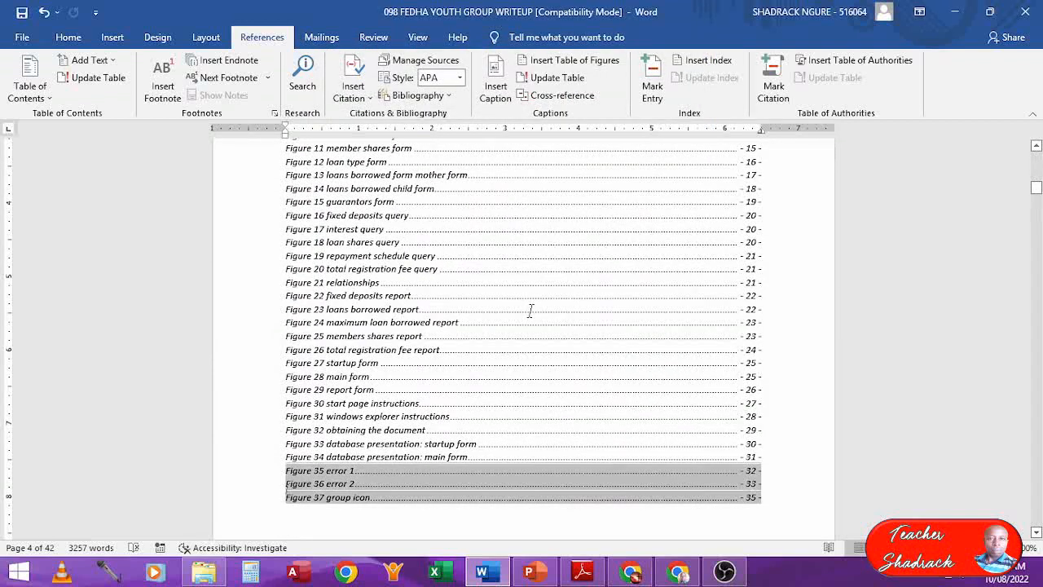
key("Up")
key("Up")
key("Up")
key("Up")
key("Up")
key("Up")
key("Up")
key("Up")
key("Up")
key("Up")
key("Up")
key("Up")
key("Up")
key("Up")
key("Up")
key("Up")
key("Up")
key("Up")
key("Up")
key("Up")
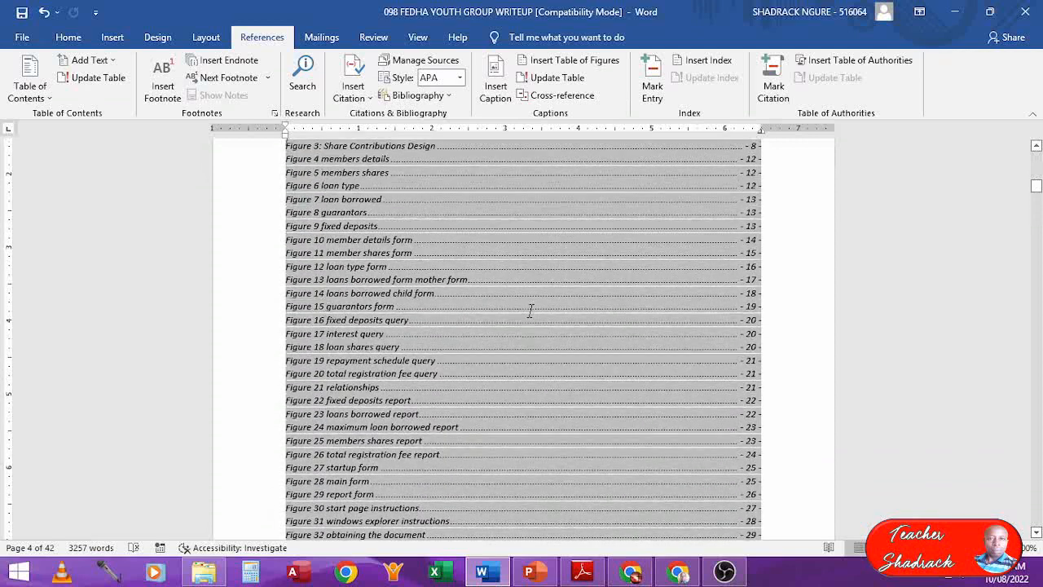
key("Down")
key("Down")
key("Down")
key("Down")
key("Down")
key("Down")
key("Down")
key("Down")
key("Down")
key("Down")
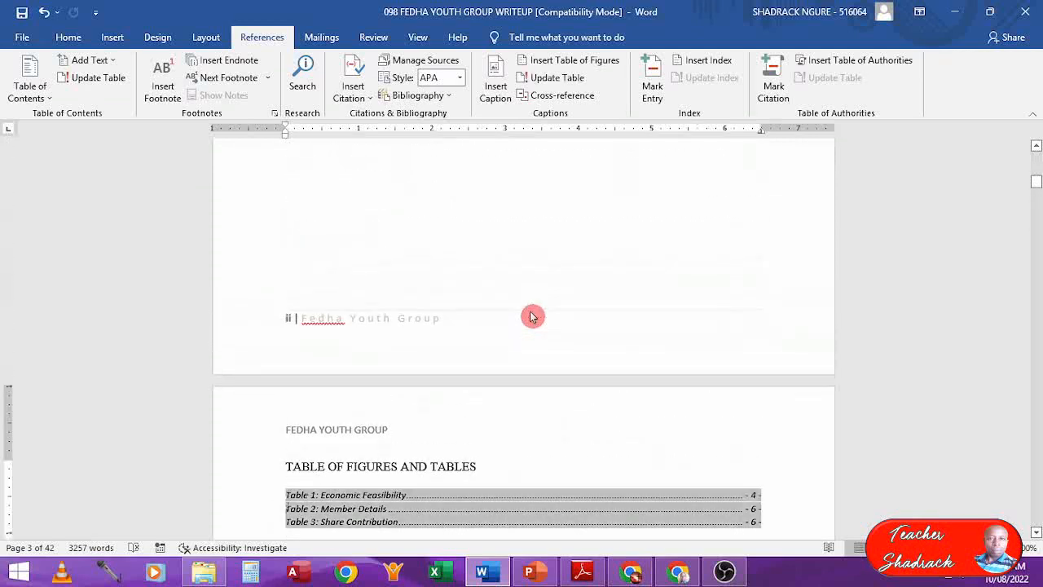
key("Down")
key("Down")
key("Down")
key("Down")
key("Down")
key("Down")
key("Down")
key("Down")
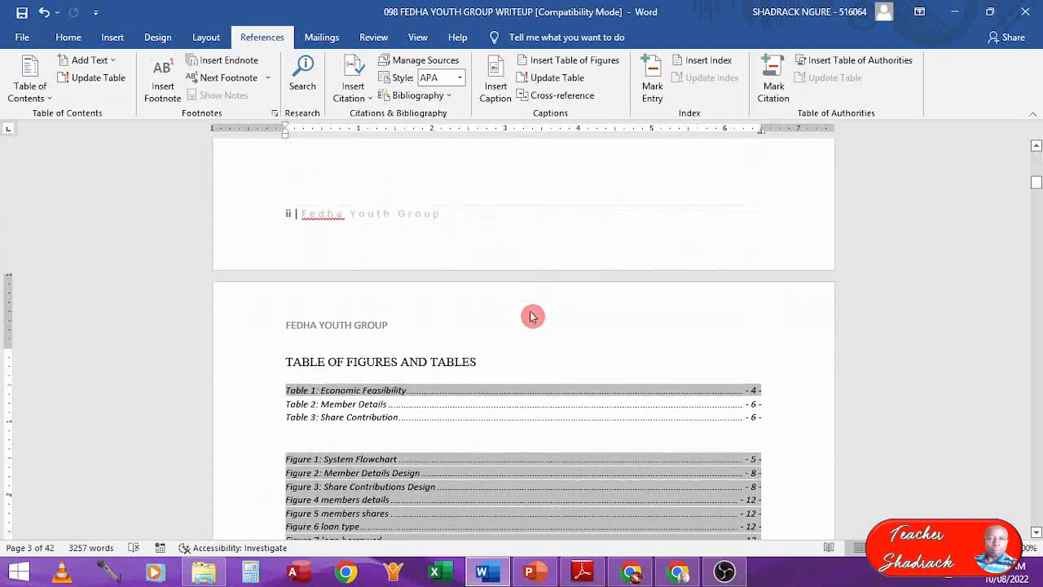
key("Down")
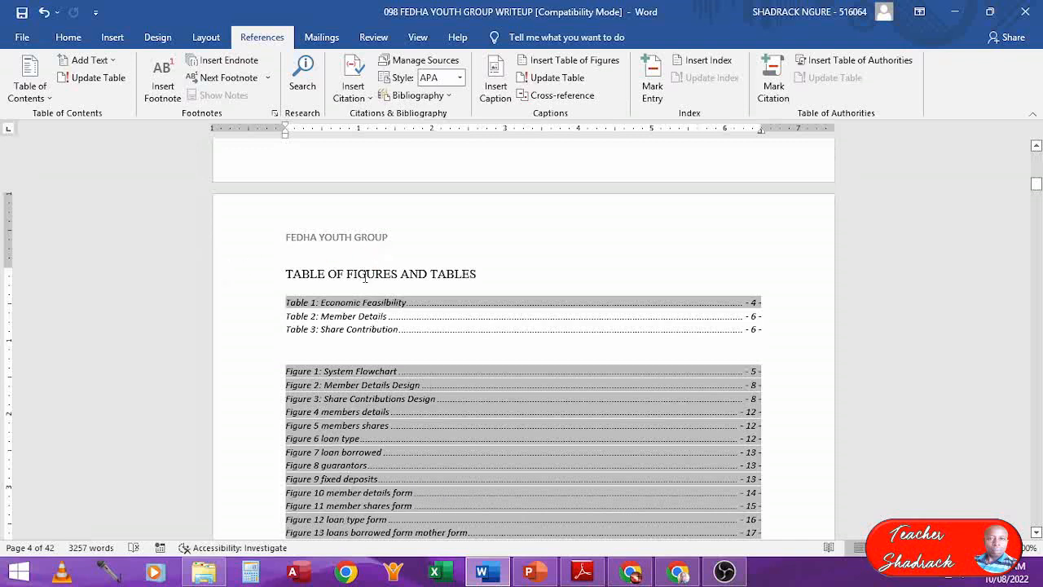
left_click_drag(357, 275, 399, 333)
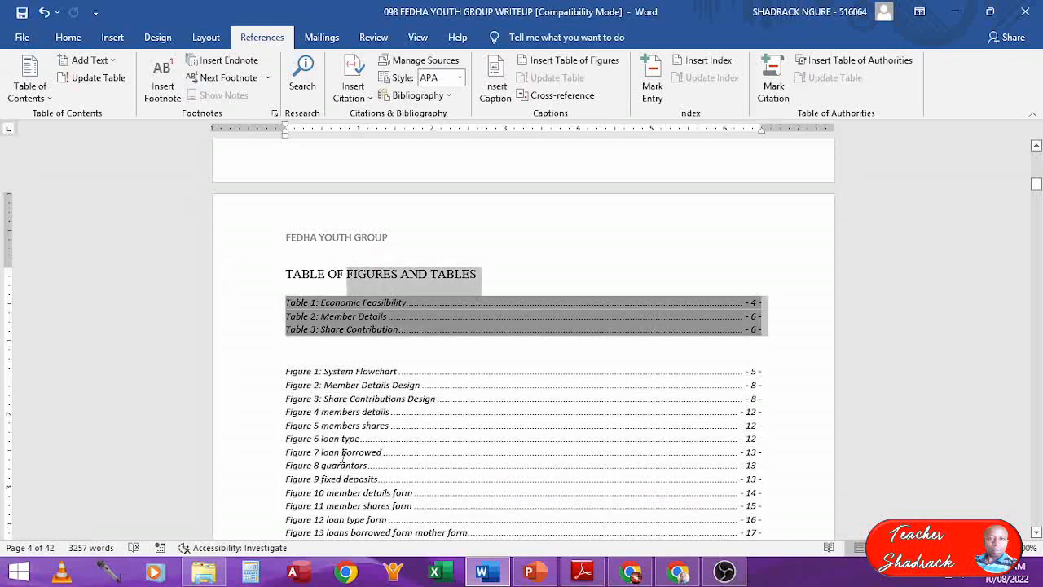
left_click_drag(342, 454, 337, 477)
left_click(339, 479)
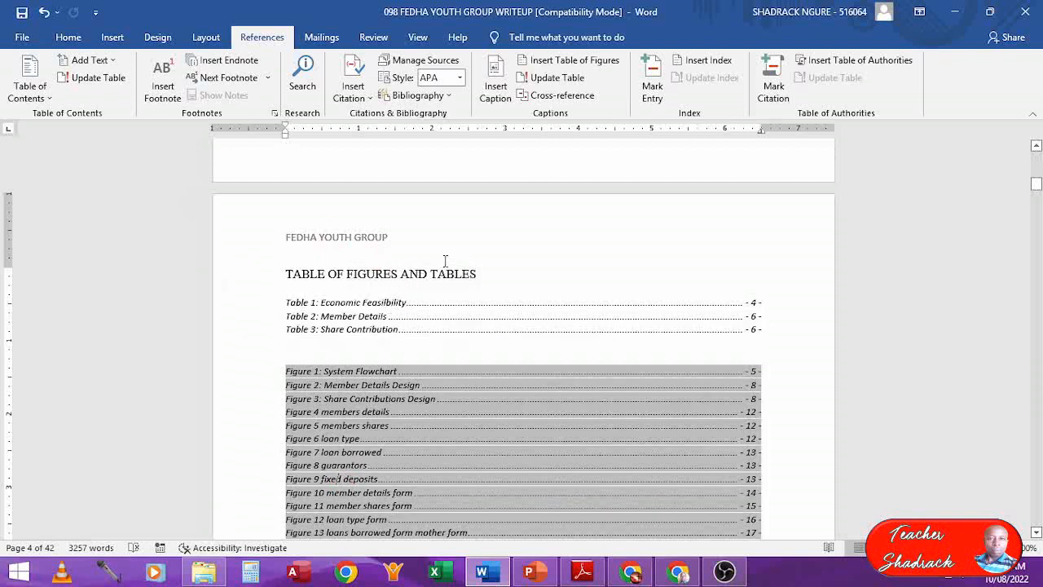
left_click(361, 323)
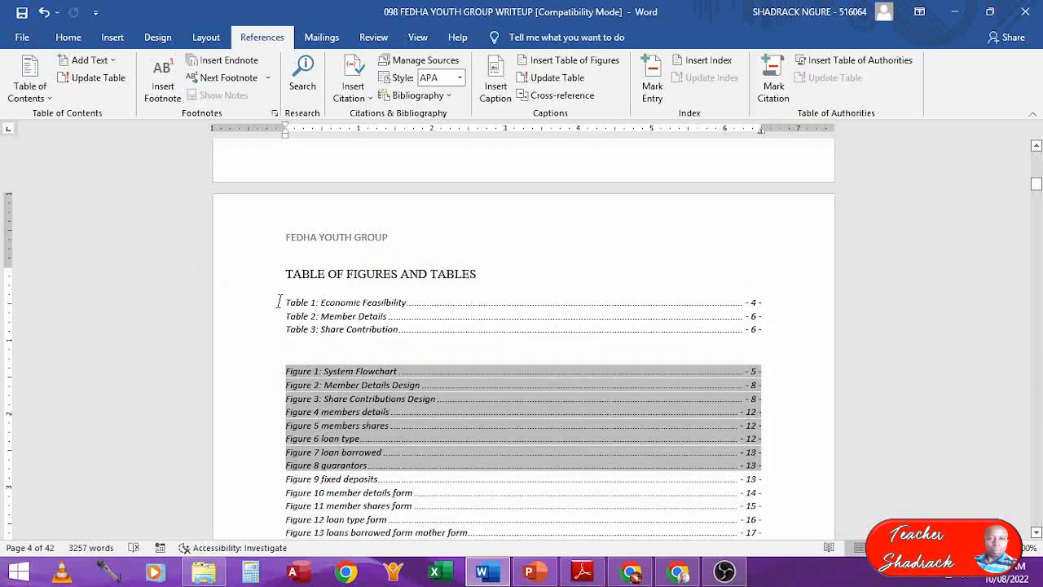
left_click_drag(267, 310, 277, 335)
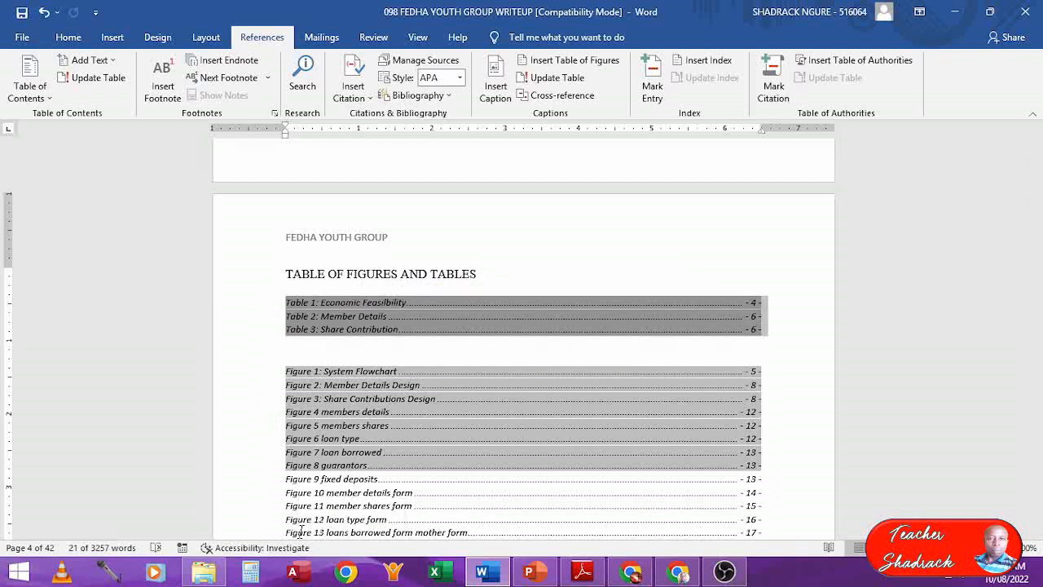
left_click(301, 531)
scroll(300, 530, "up", 5)
left_click(301, 530)
scroll(301, 531, "down", 1)
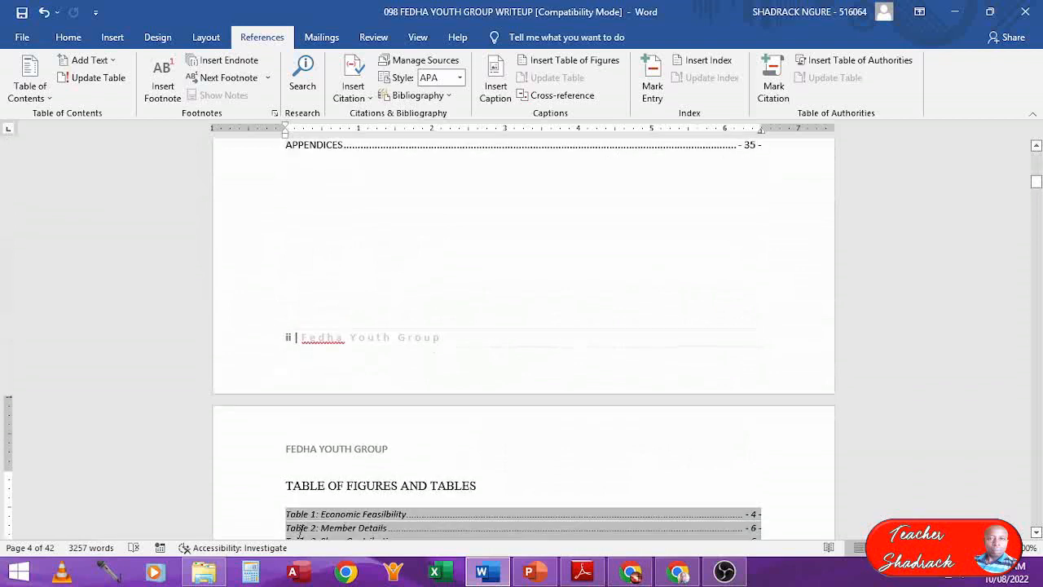
- Look back through the table of contents from APPENDICES up to the first chapters, and dismiss the low battery notification
key("Up")
key("Up")
key("Up")
key("Up")
key("Up")
key("Up")
key("Up")
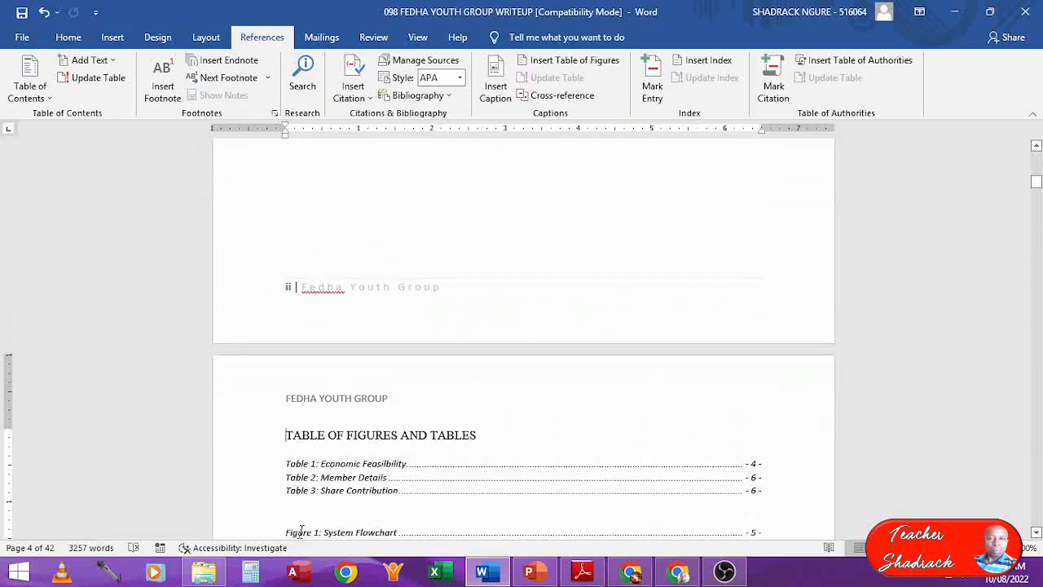
key("Up")
key("Up")
key("Up")
key("Up")
key("Up")
key("Up")
key("Up")
key("Up")
key("Up")
key("Up")
key("Up")
key("Up")
key("Up")
key("Up")
key("Up")
key("Up")
key("Up")
key("Up")
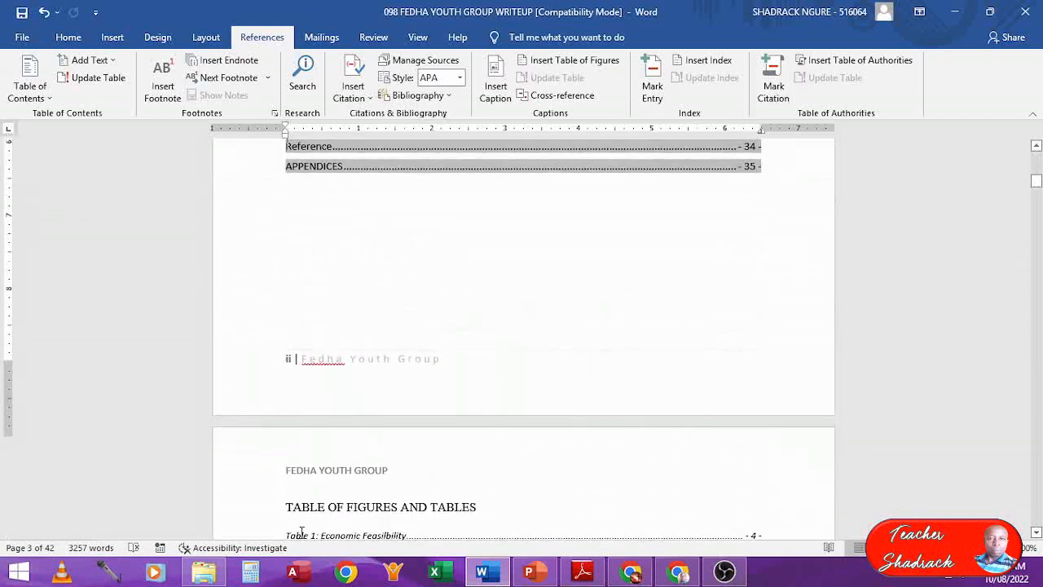
key("Up")
key("Up")
key("Up")
key("Up")
key("Up")
key("Up")
key("Up")
key("Up")
key("Up")
key("Up")
key("Up")
key("Up")
key("Up")
key("Up")
key("Up")
key("Up")
key("Up")
key("Up")
key("Up")
key("Up")
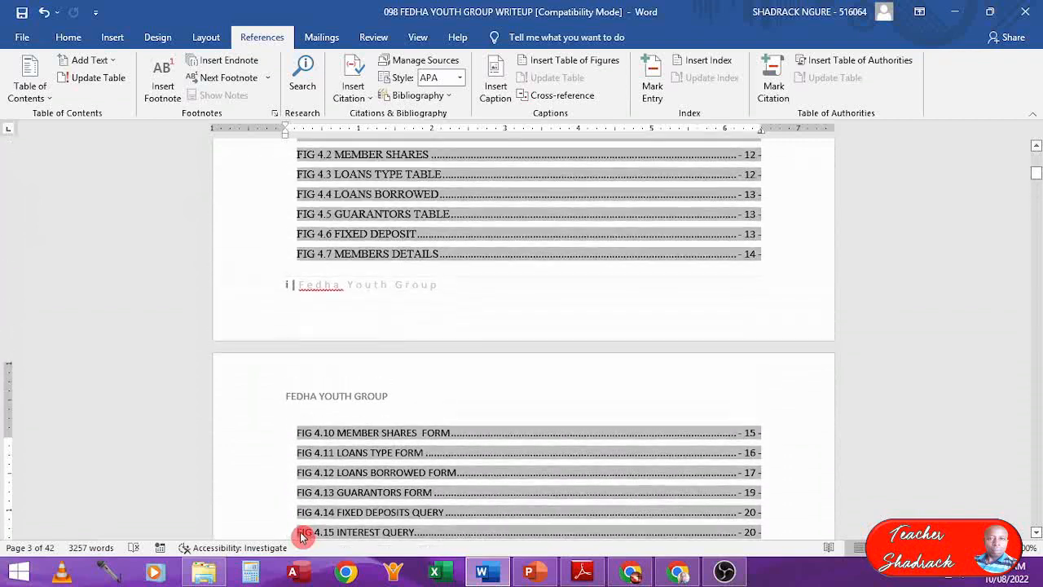
key("Up")
key("Up")
key("Up")
key("Up")
key("Up")
key("Up")
key("Up")
key("Up")
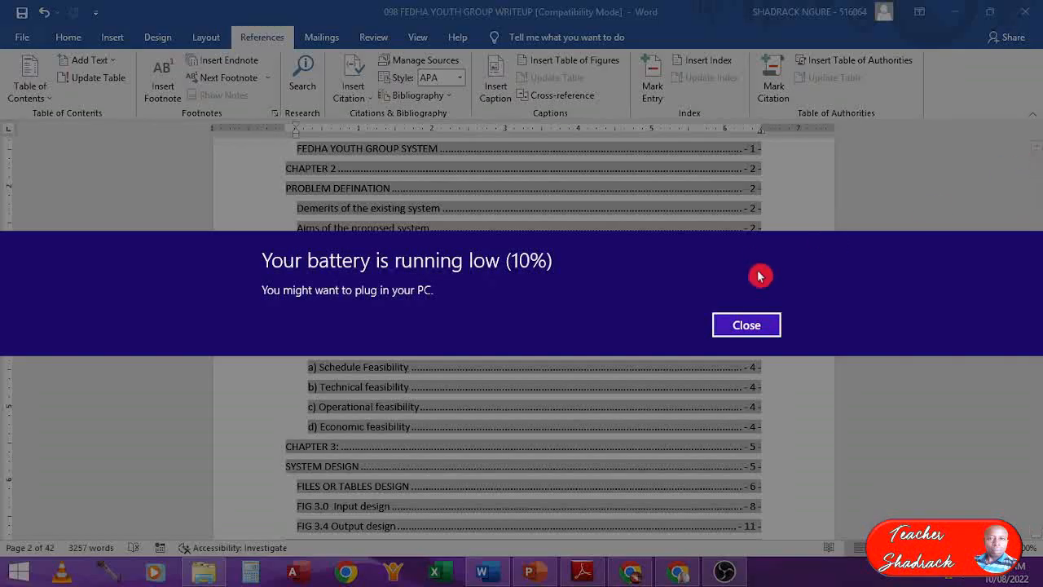
left_click(725, 327)
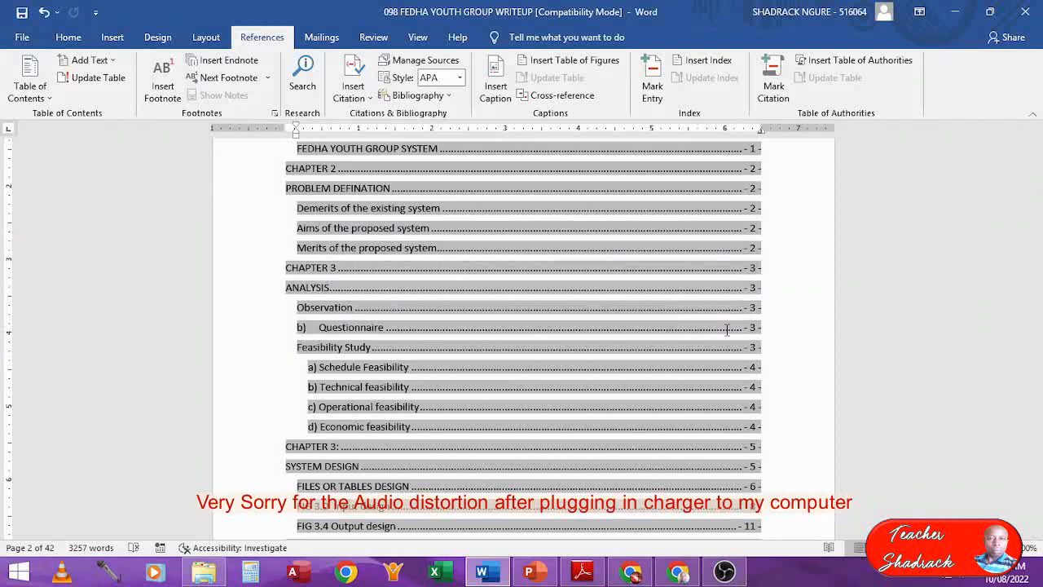
- Remove the break between the end of the cover page text and the TABLE OF CONTENTS heading
left_click(1036, 150)
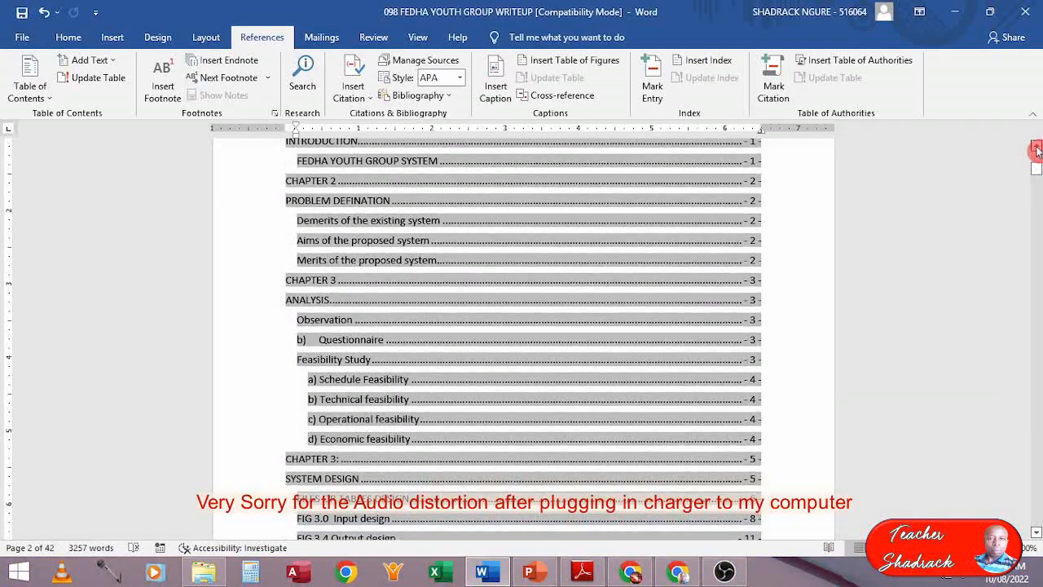
left_click_drag(1036, 149, 1036, 149)
left_click(318, 197)
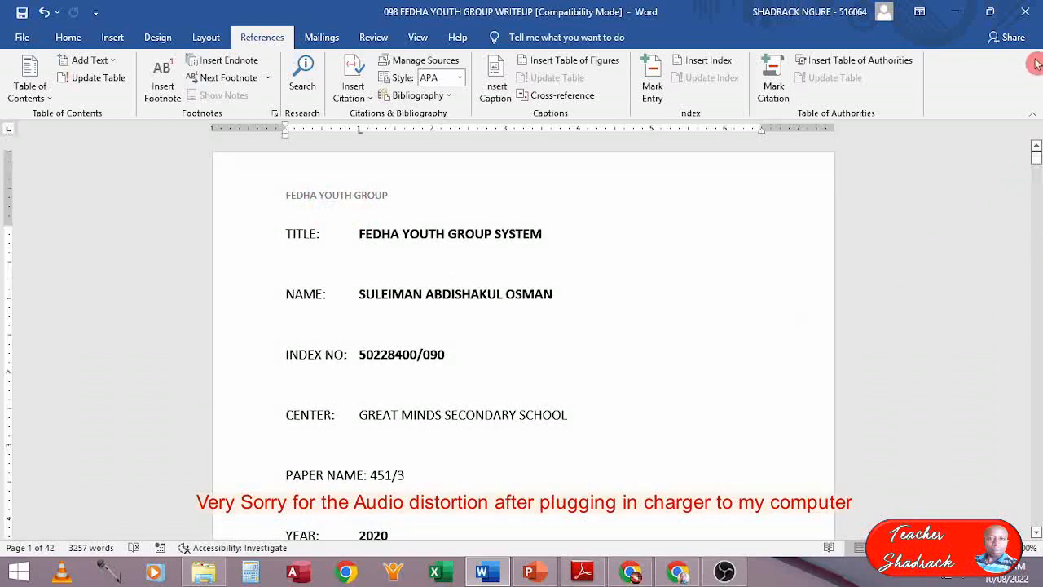
left_click_drag(1039, 167, 1040, 173)
scroll(489, 216, "up", 2)
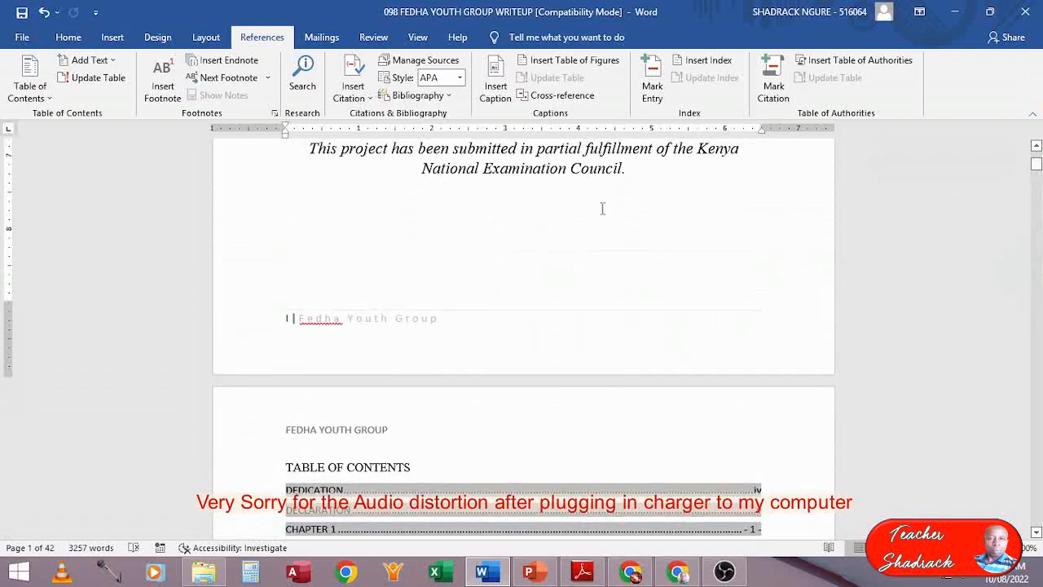
left_click(634, 172)
left_click(454, 398)
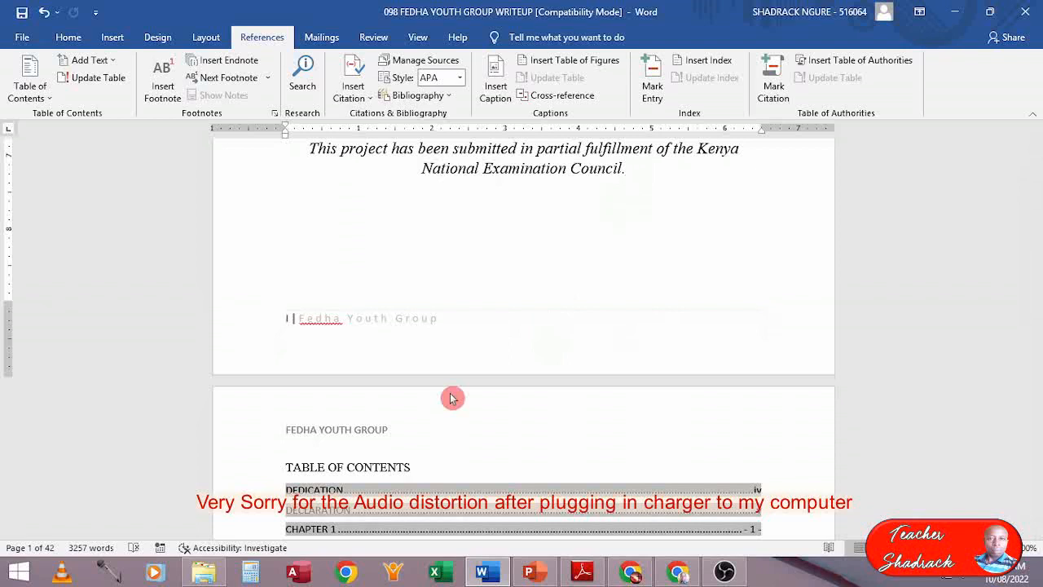
key("ctrl+z")
key("Delete")
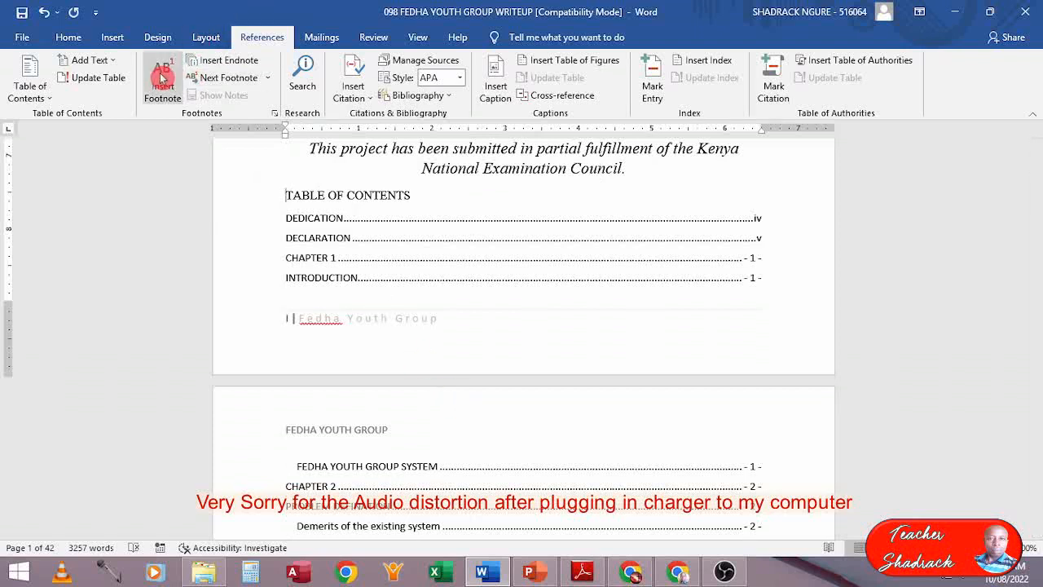
- Insert a Next Page section break before the TABLE OF CONTENTS heading
left_click(114, 41)
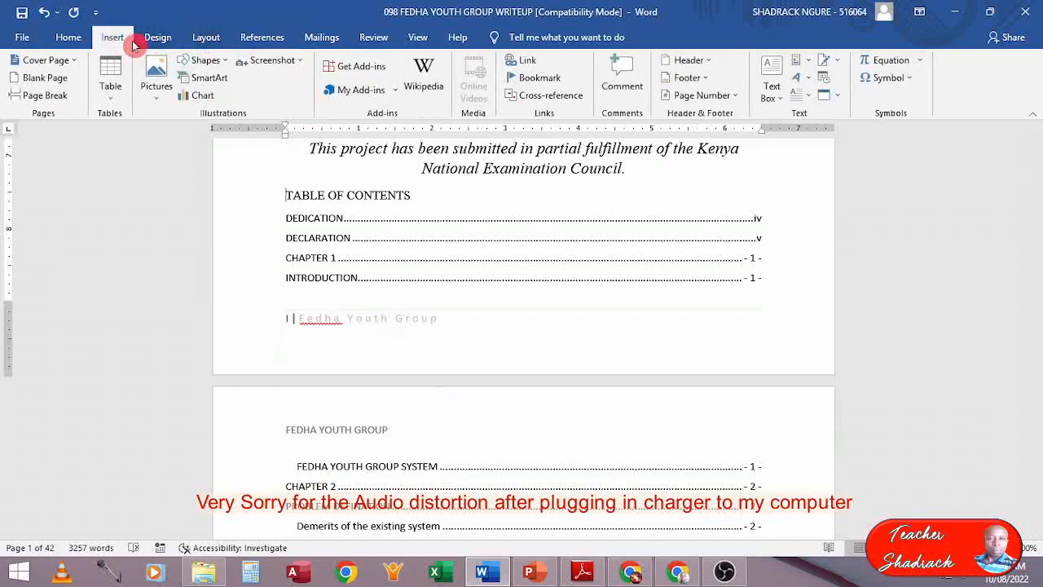
left_click(204, 41)
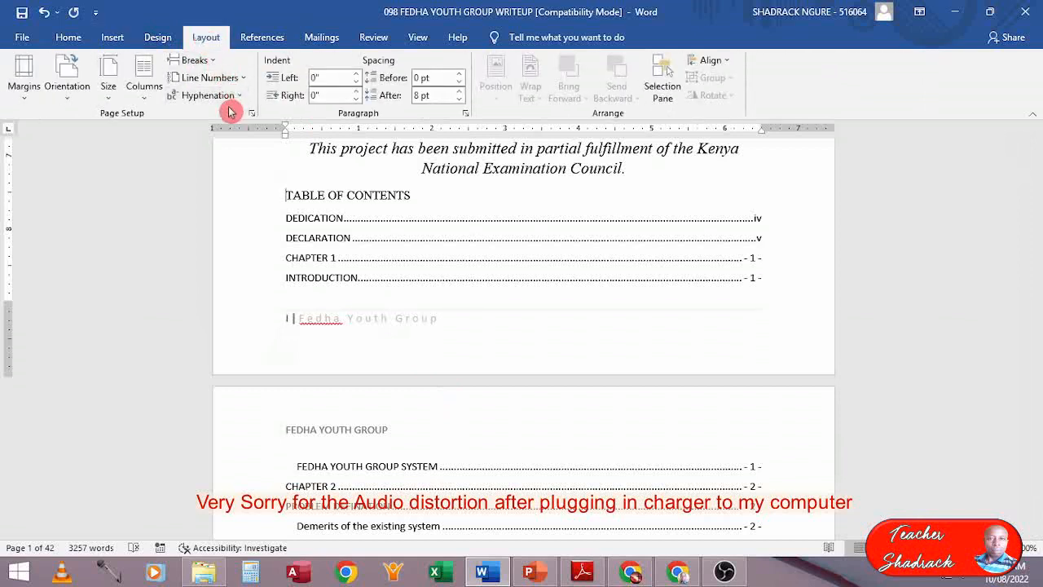
left_click(206, 62)
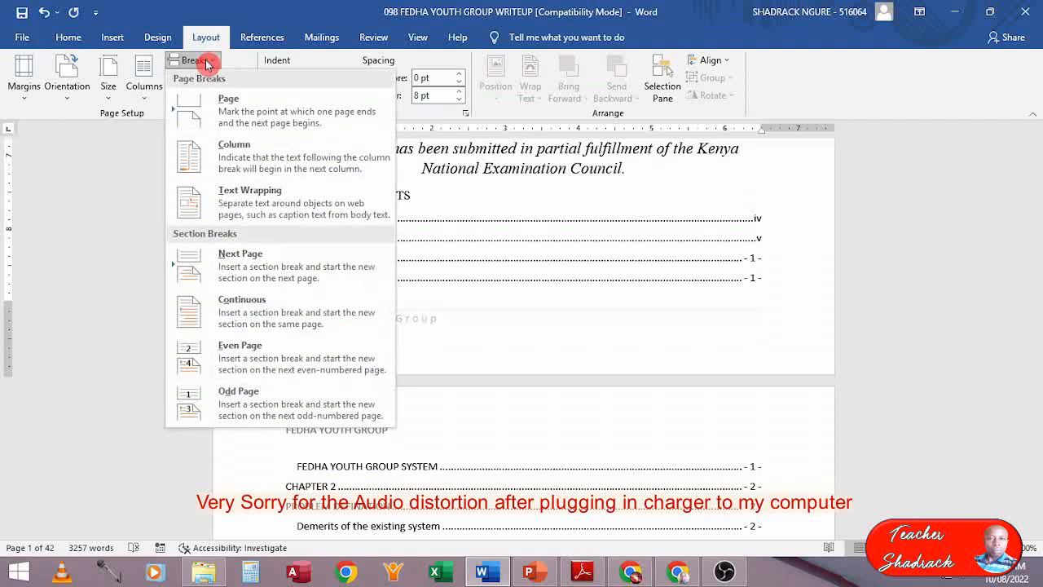
left_click(255, 267)
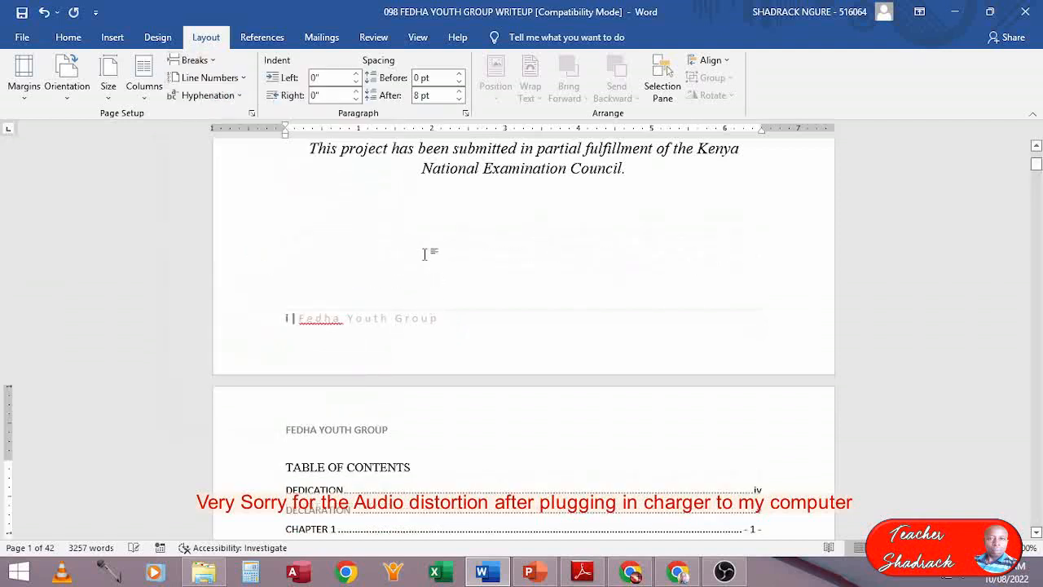
- Open the header of the TABLE OF CONTENTS page and unlink it from the previous section
left_click(425, 173)
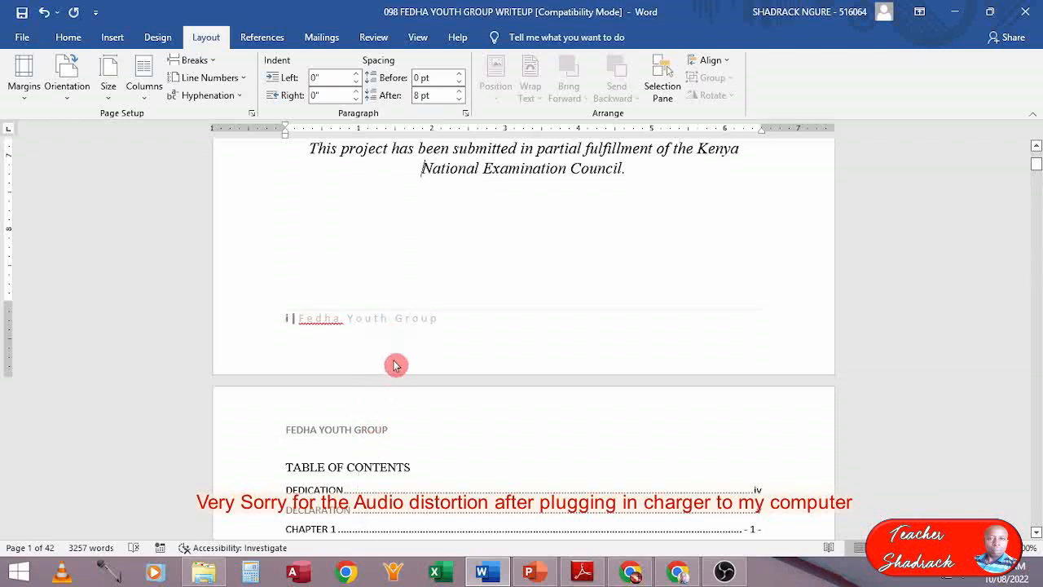
left_click(333, 465)
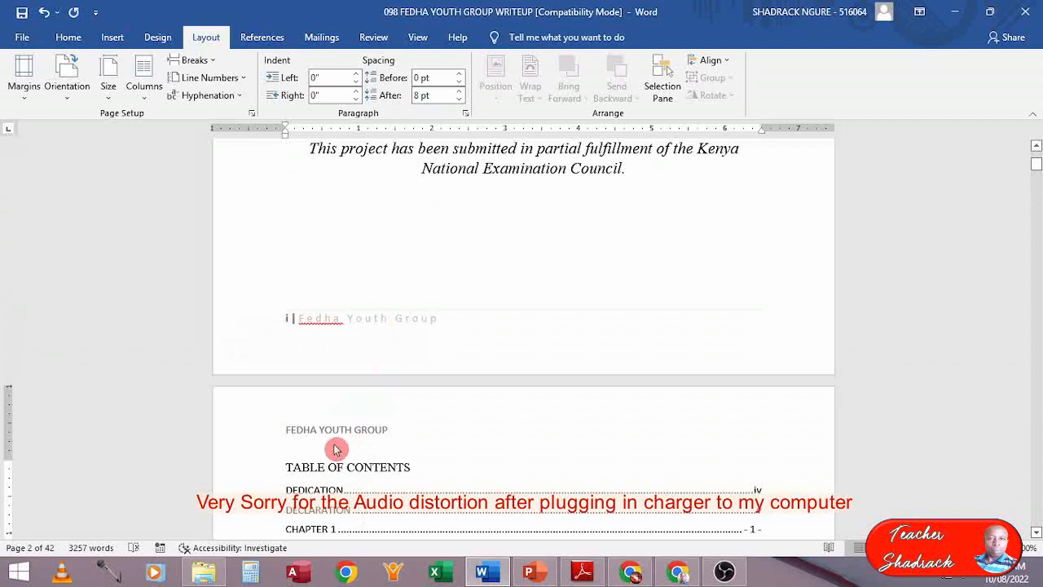
double_click(326, 430)
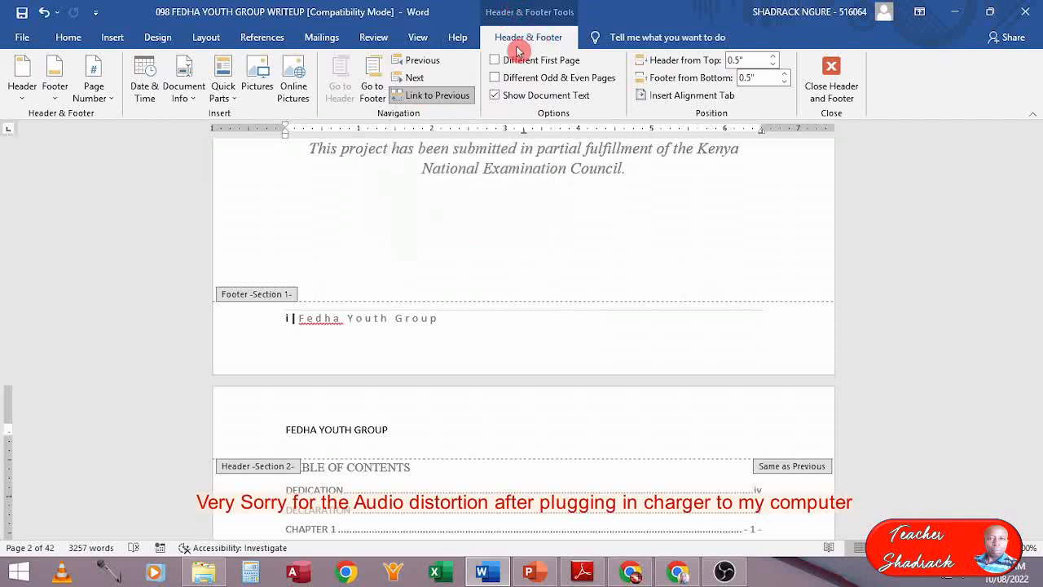
left_click(430, 99)
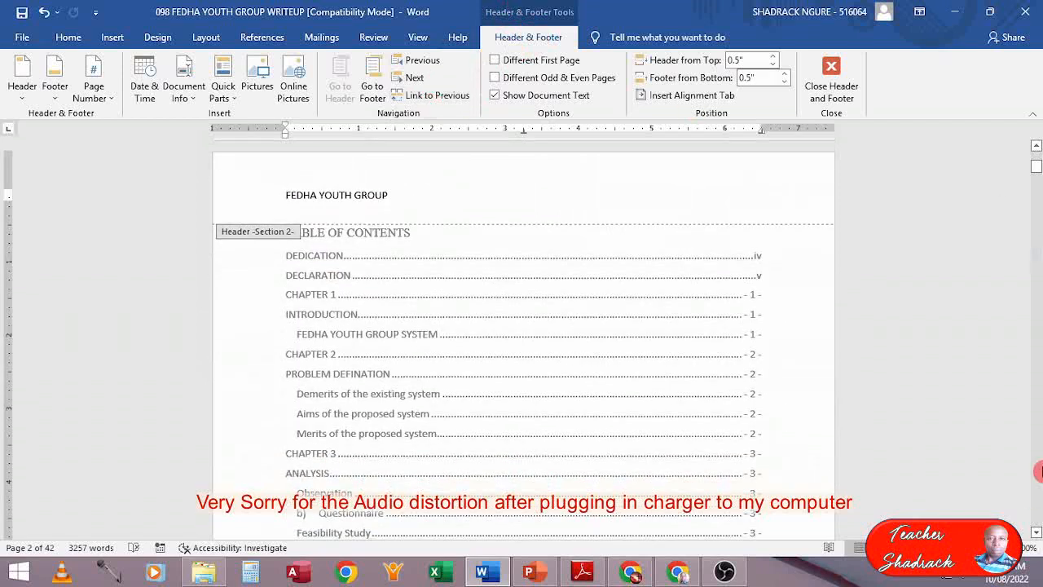
- Go to the section 2 footer and unlink it from the previous section
left_click(1038, 534)
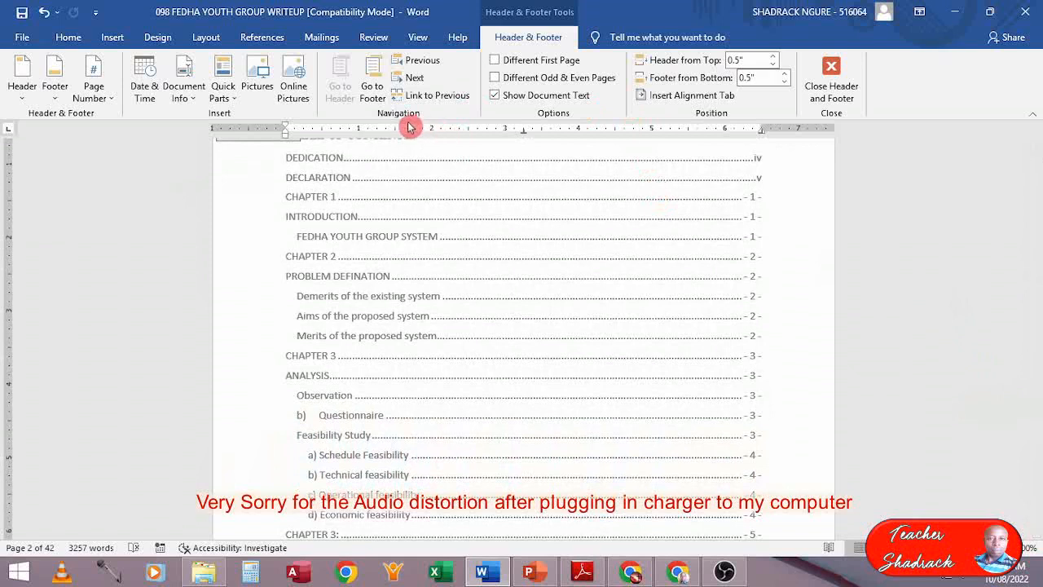
left_click(369, 87)
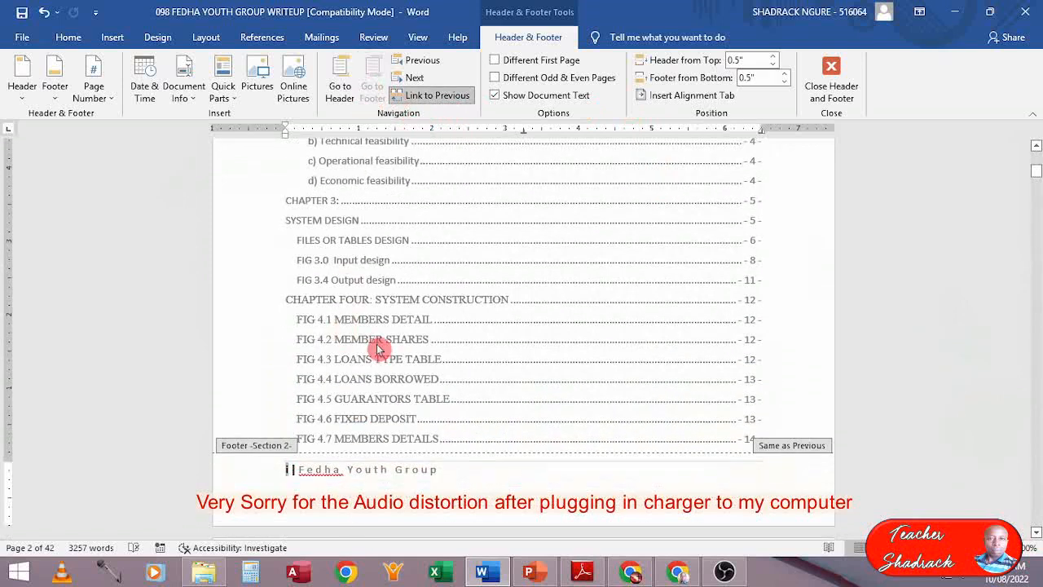
left_click(425, 98)
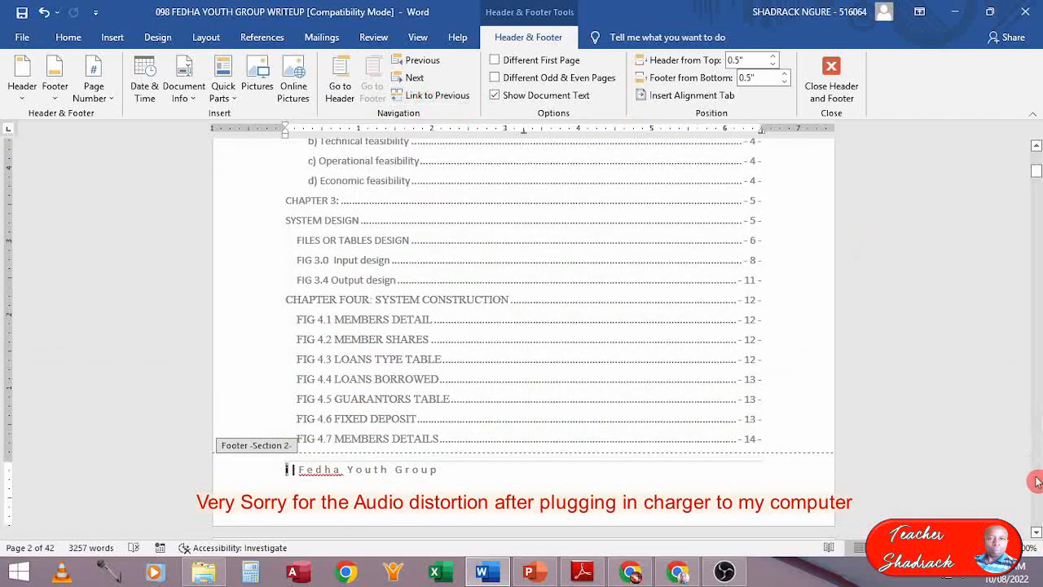
- Delete the FEDHA YOUTH GROUP header text from the cover page in section 1
left_click(1037, 146)
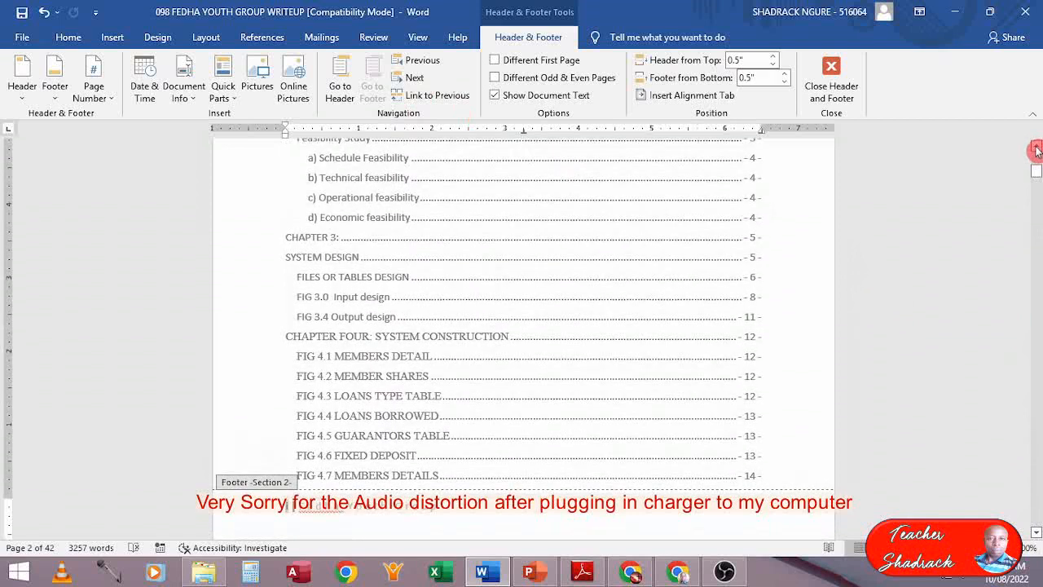
left_click_drag(1037, 173, 1042, 132)
left_click_drag(1040, 128, 1038, 132)
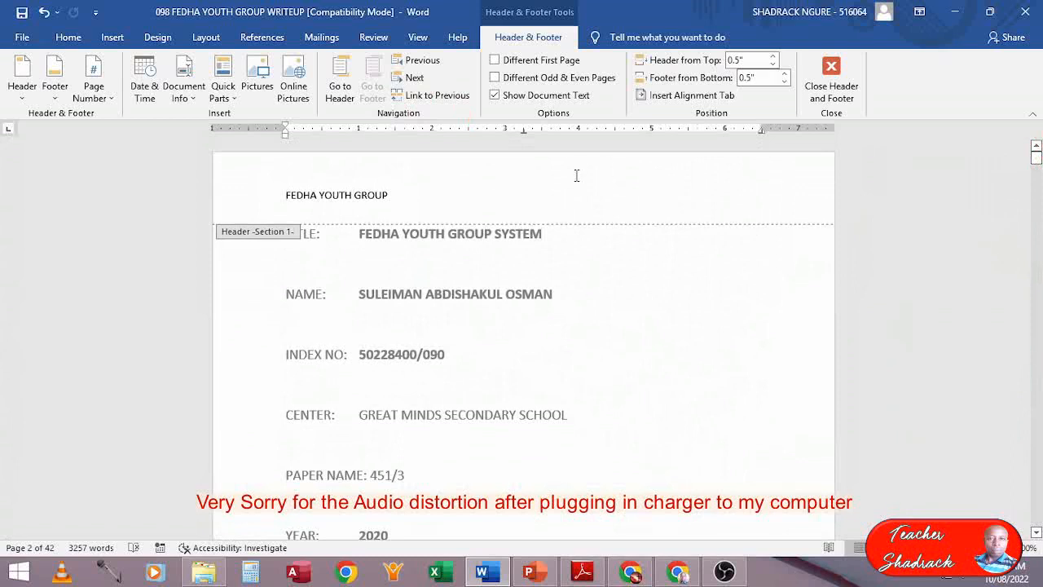
left_click(261, 208)
key("Delete")
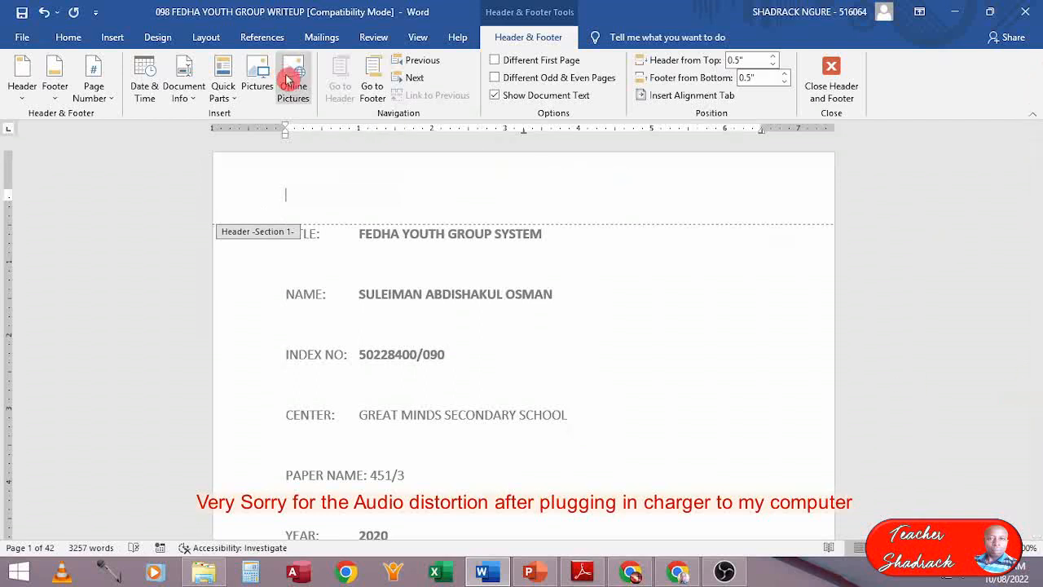
- Delete the page number and Fedha Youth Group text from the cover page's footer and return to the document body
left_click(372, 89)
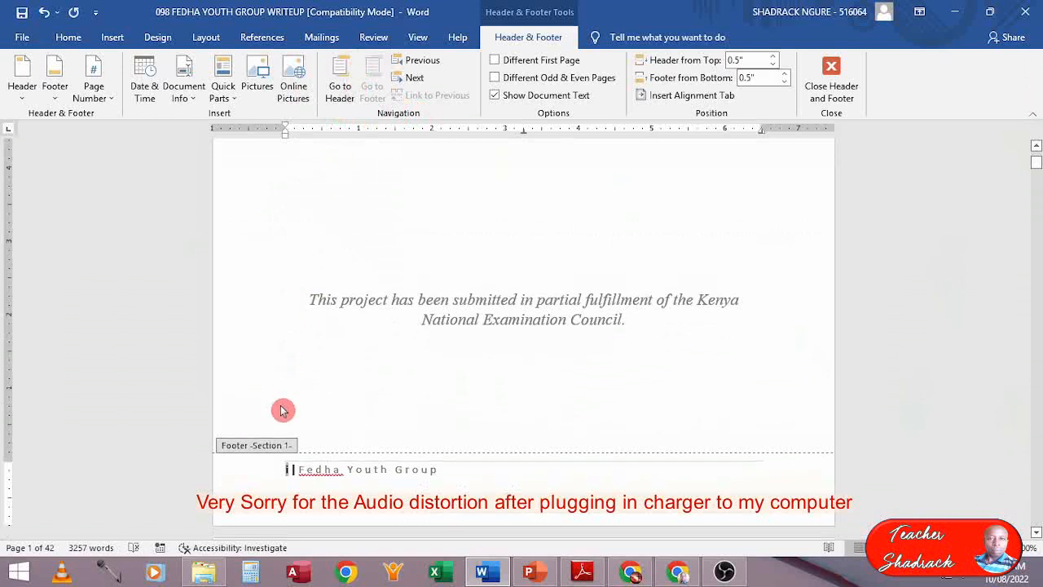
left_click(227, 479)
key("Delete")
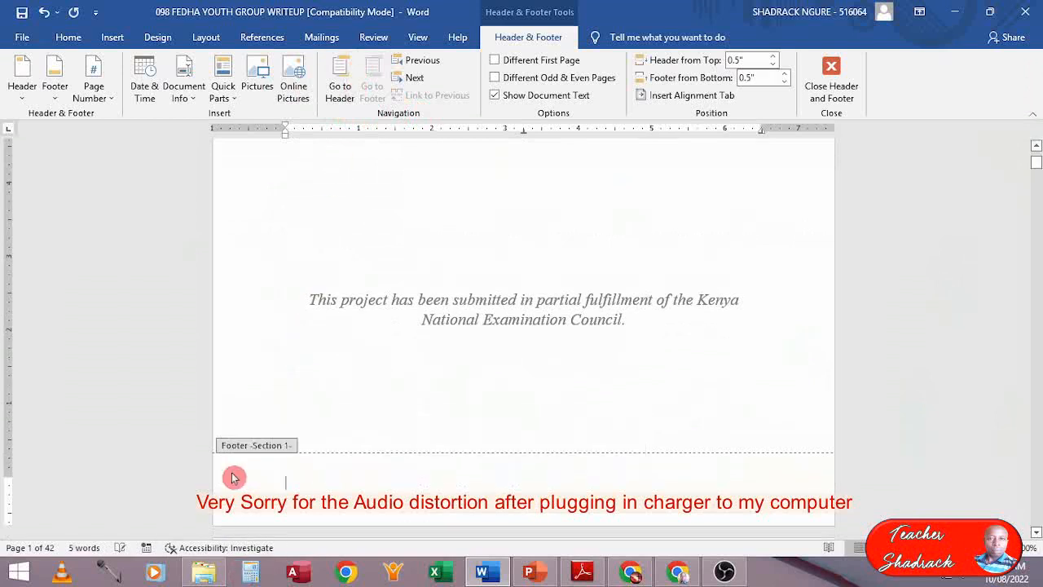
double_click(416, 303)
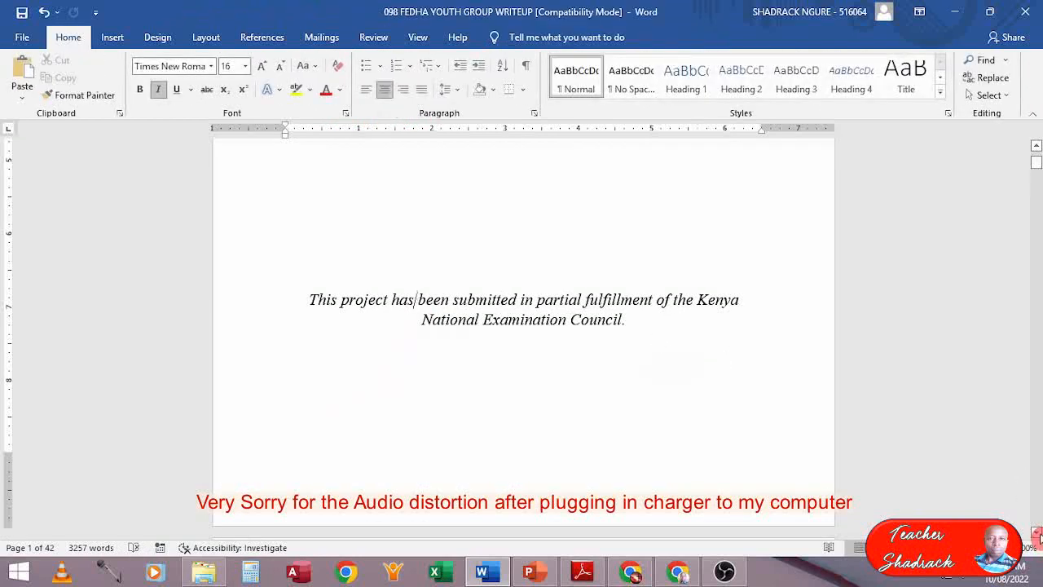
left_click(1036, 532)
left_click_drag(1036, 533, 1036, 532)
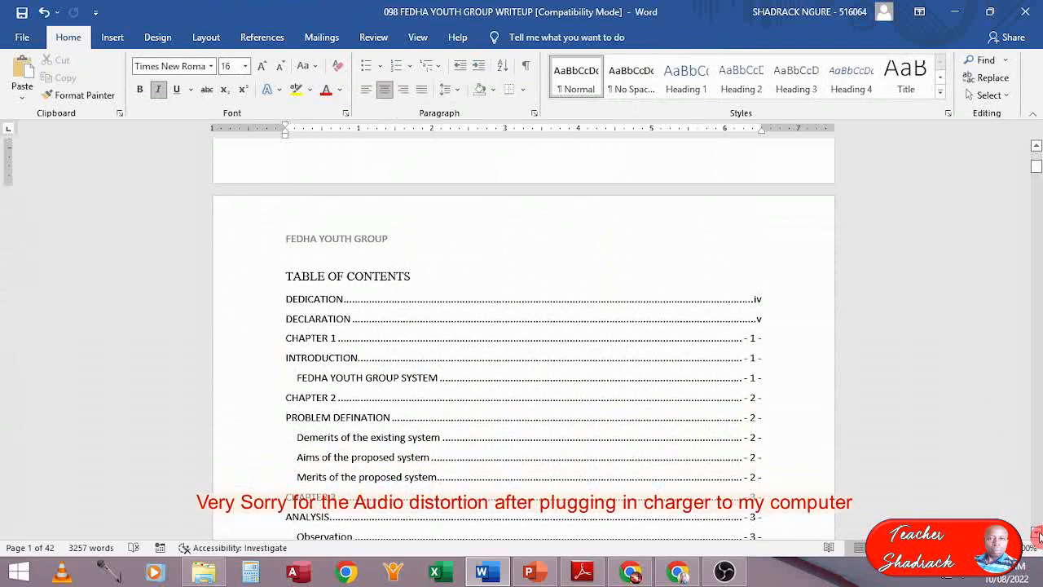
left_click_drag(1036, 532, 1035, 532)
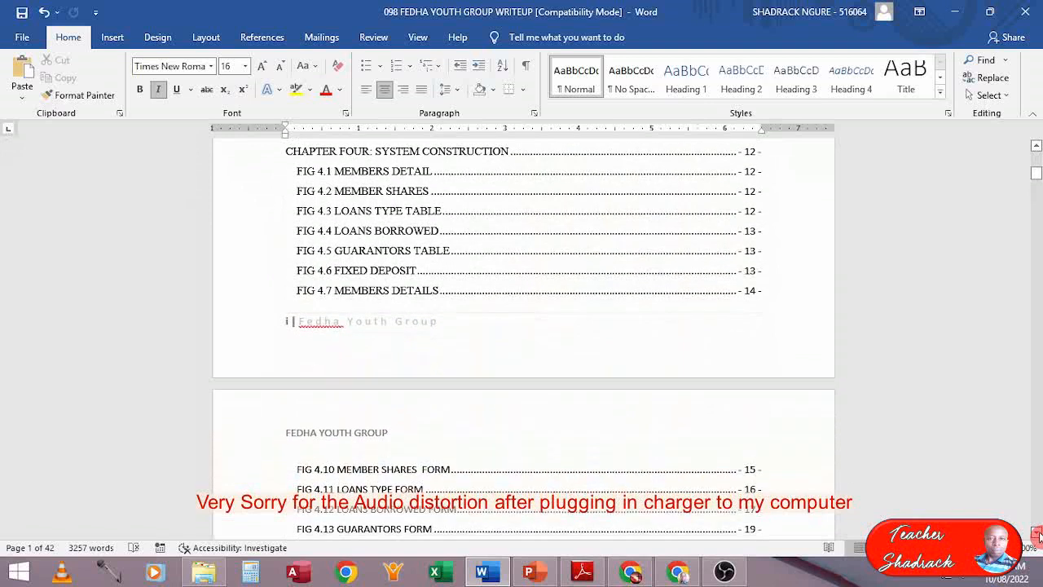